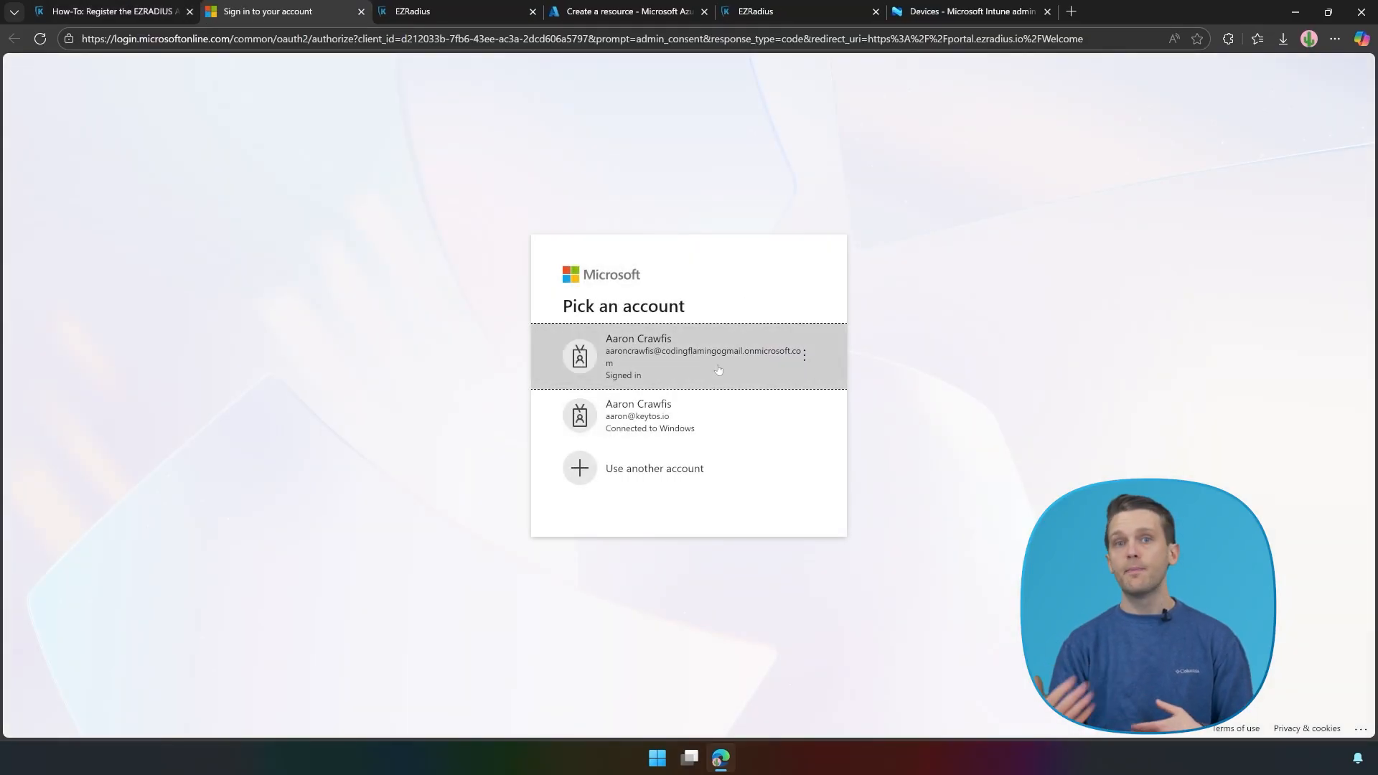
Step: Sign in with the admin account, accept the EZRADIUS Client permissions, and close the consent tab
click(718, 370)
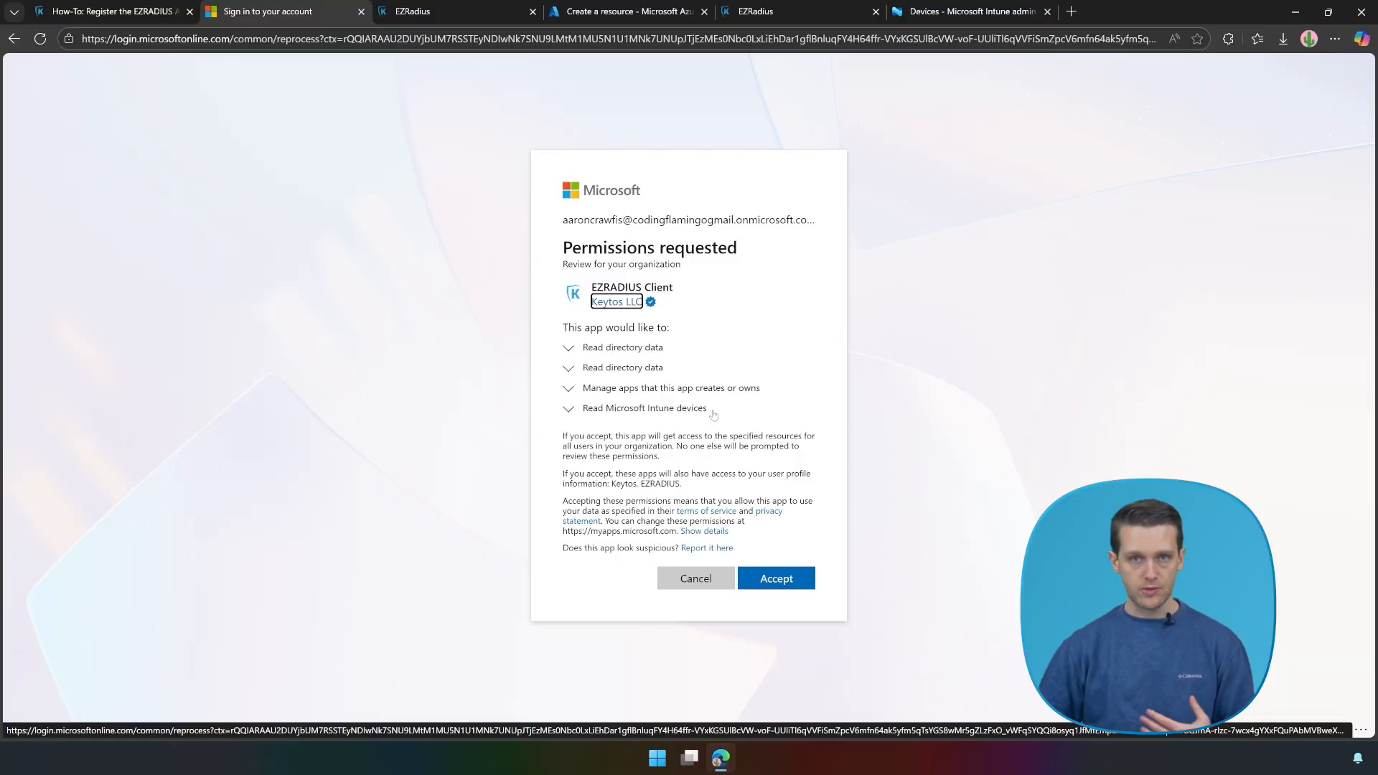
click(771, 588)
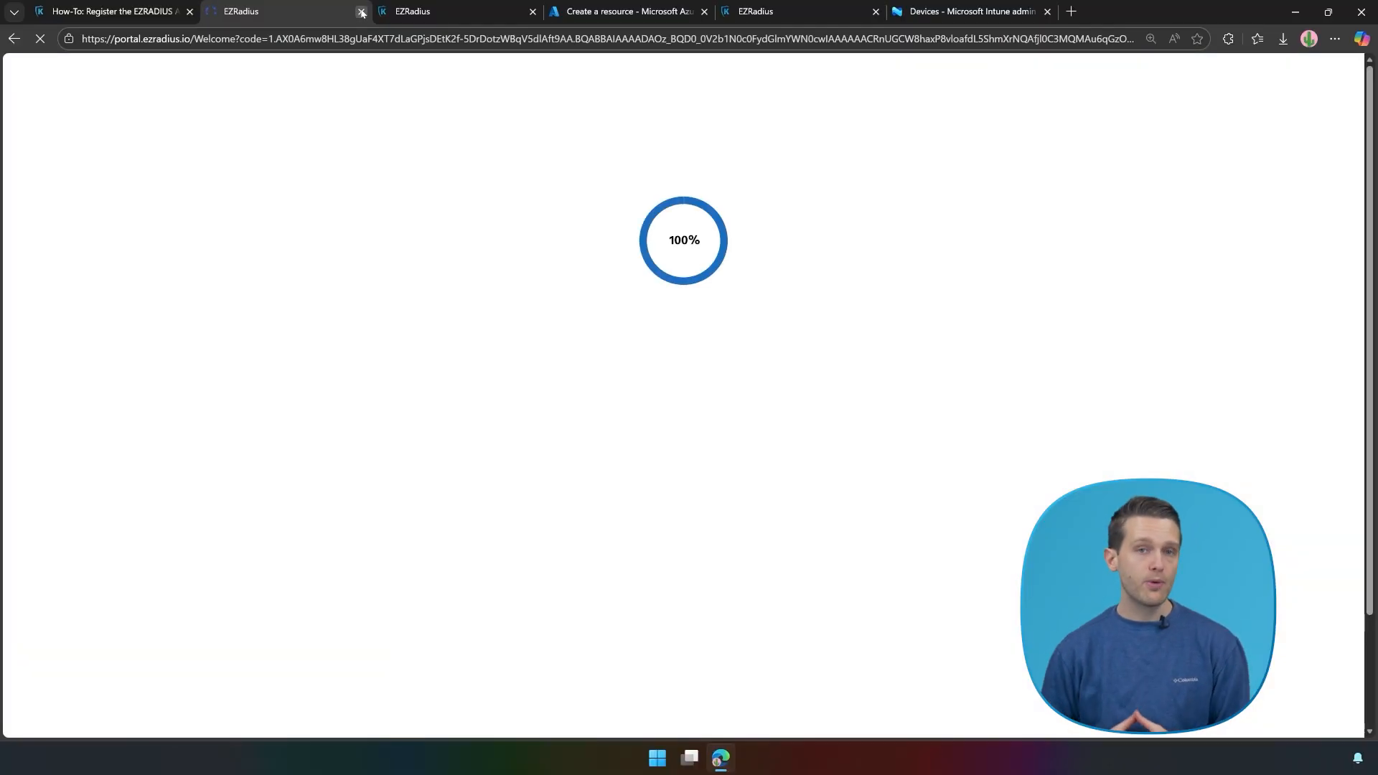
click(361, 12)
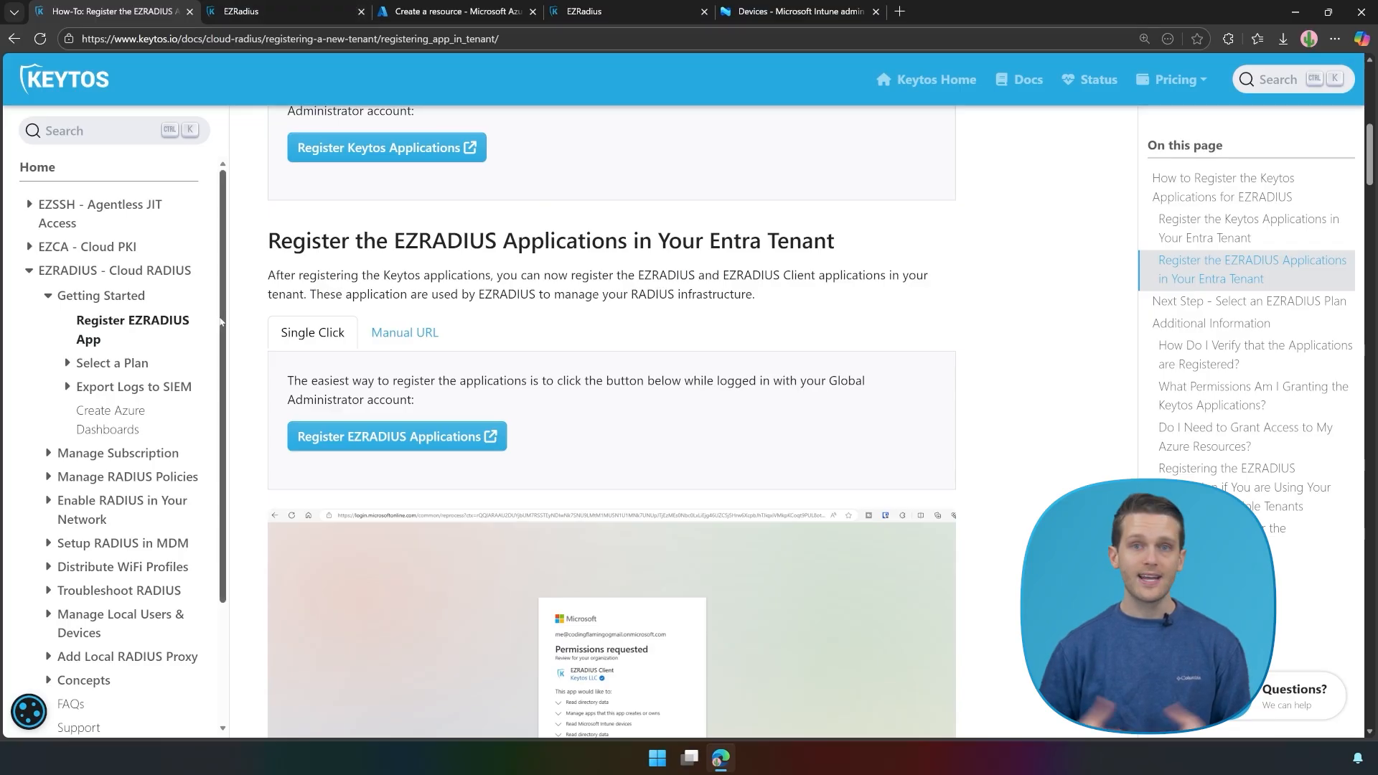
Step: Read the Keytos Docs guide on selecting an EZRADIUS plan, then return to the subscription page
click(98, 363)
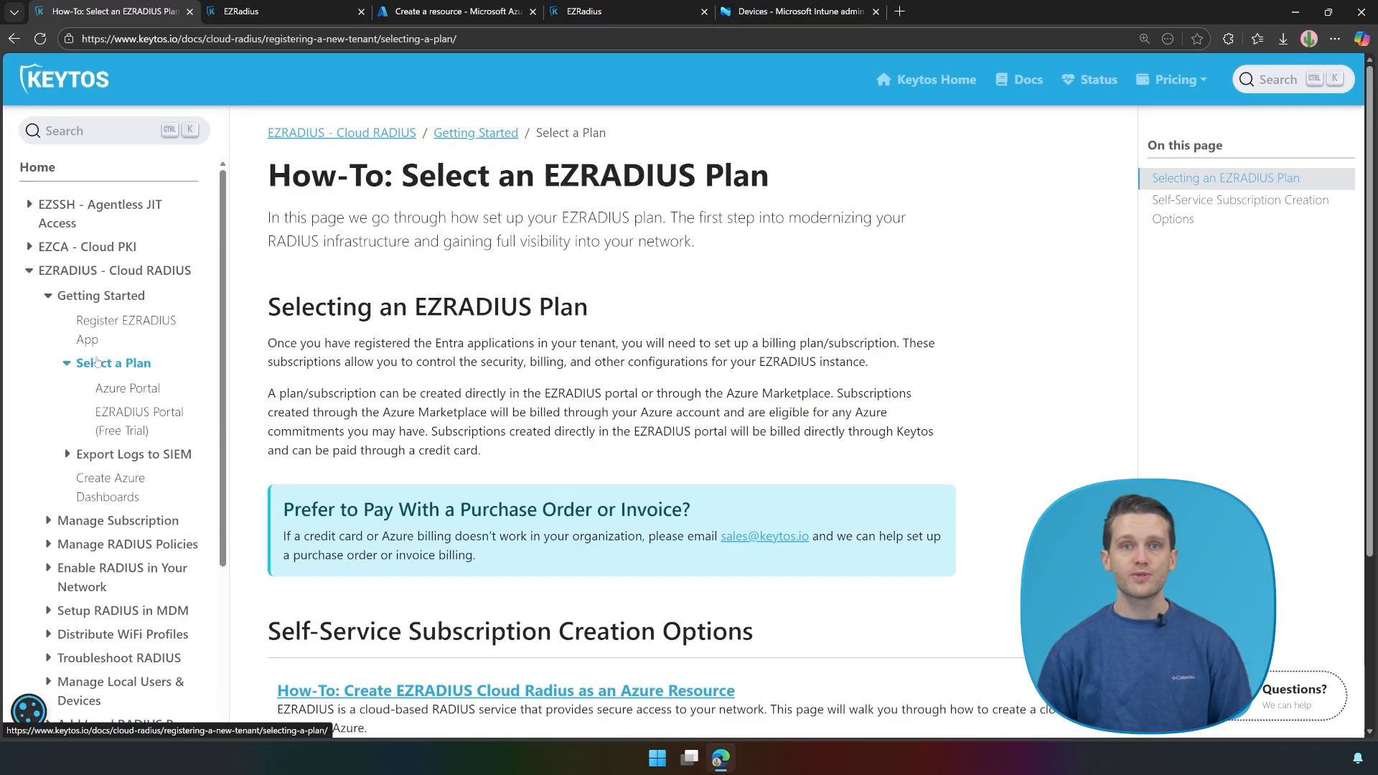
scroll(563, 362, down, 2)
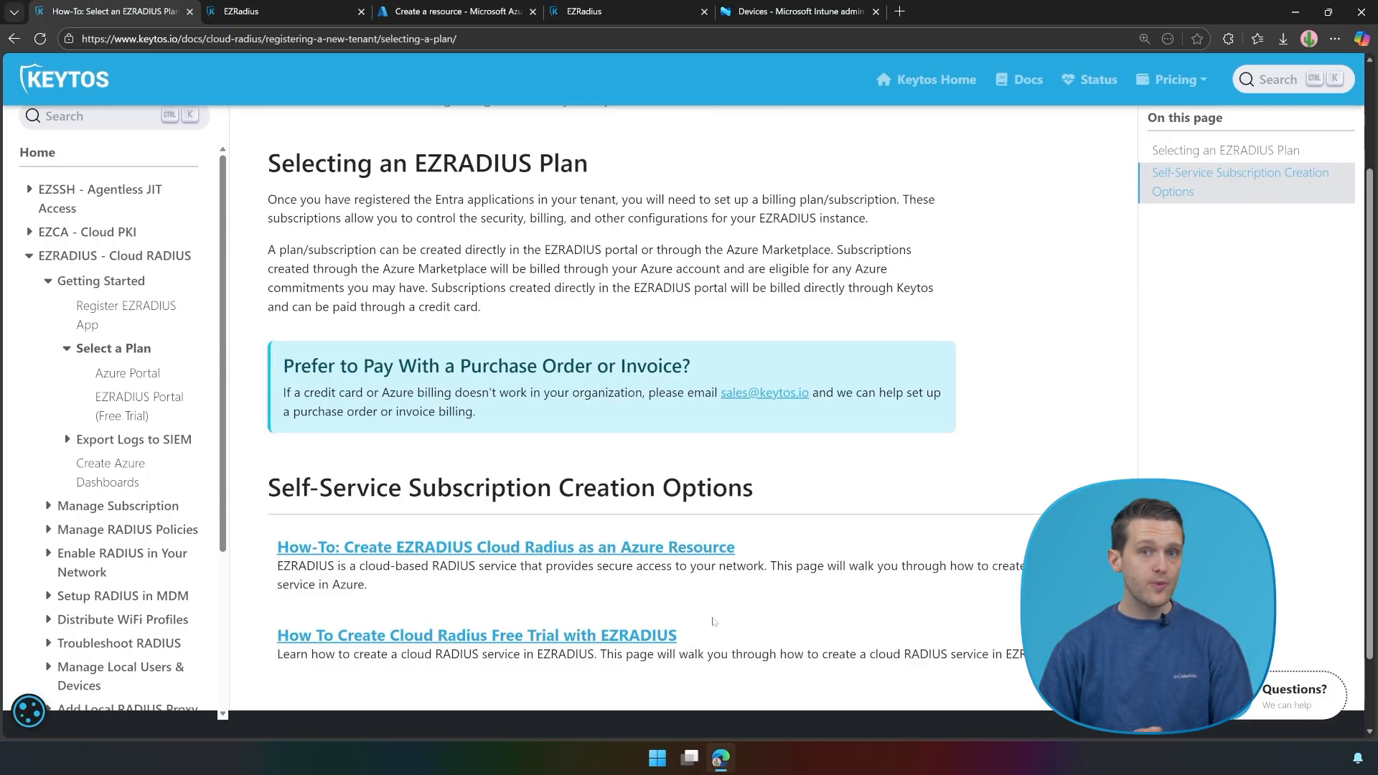
click(262, 5)
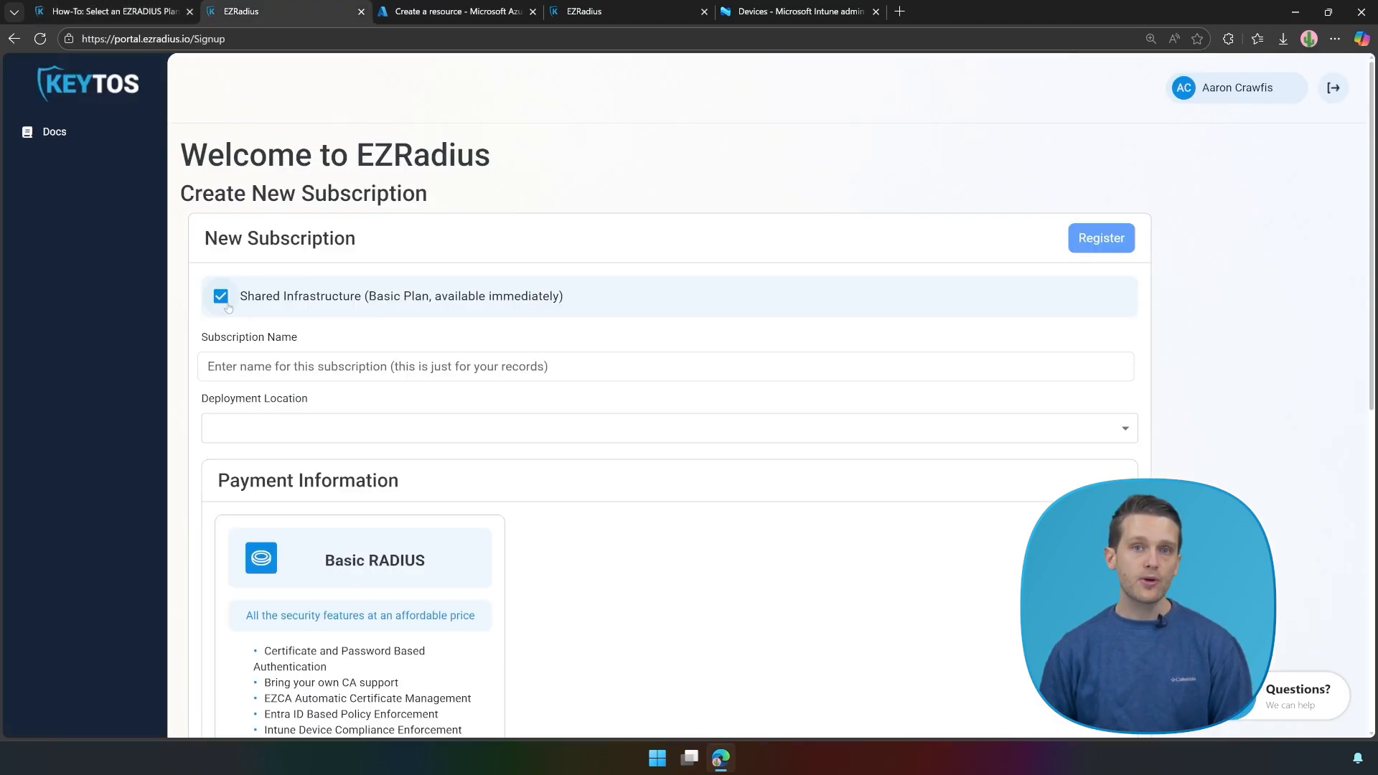
Step: Name the subscription 'Ultimate Guides' and set its deployment location to USA
click(249, 362)
text(U)
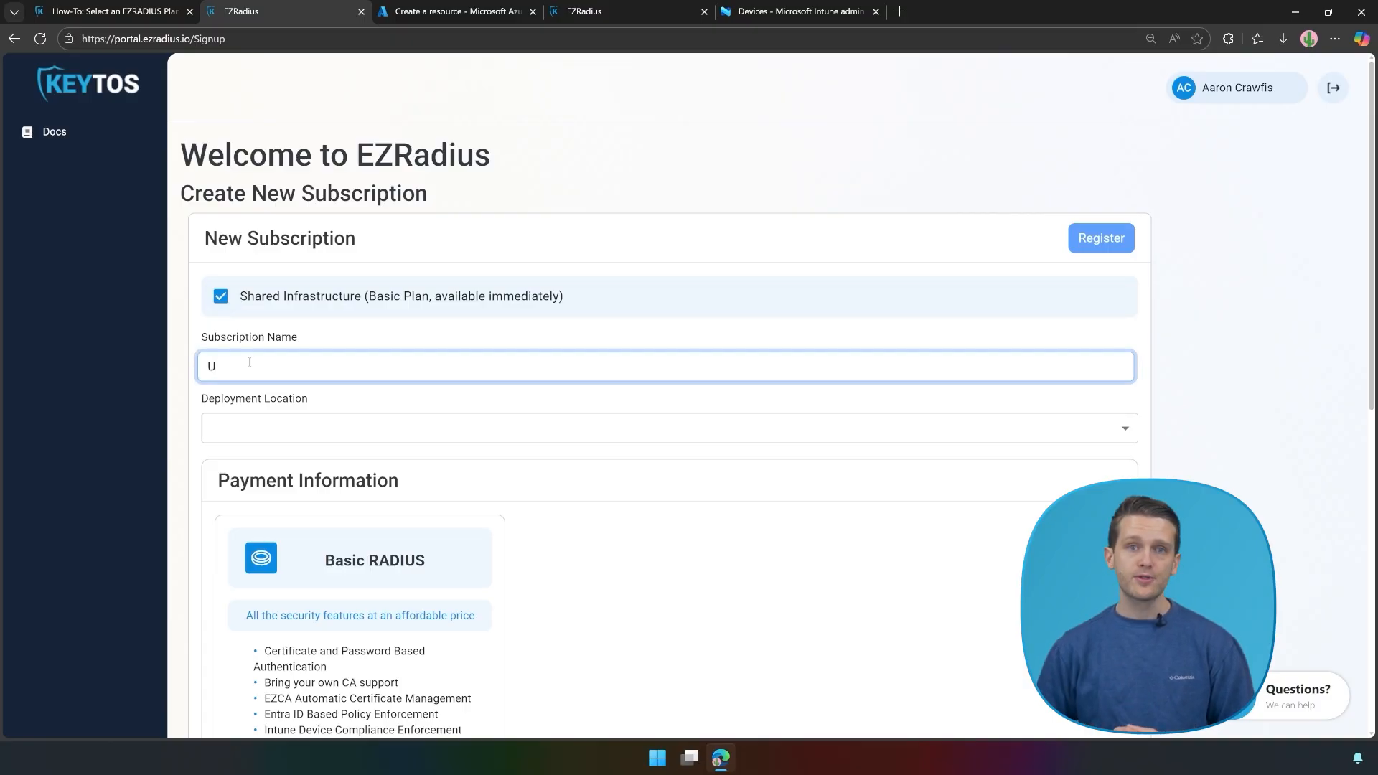
text(ltimate Guides)
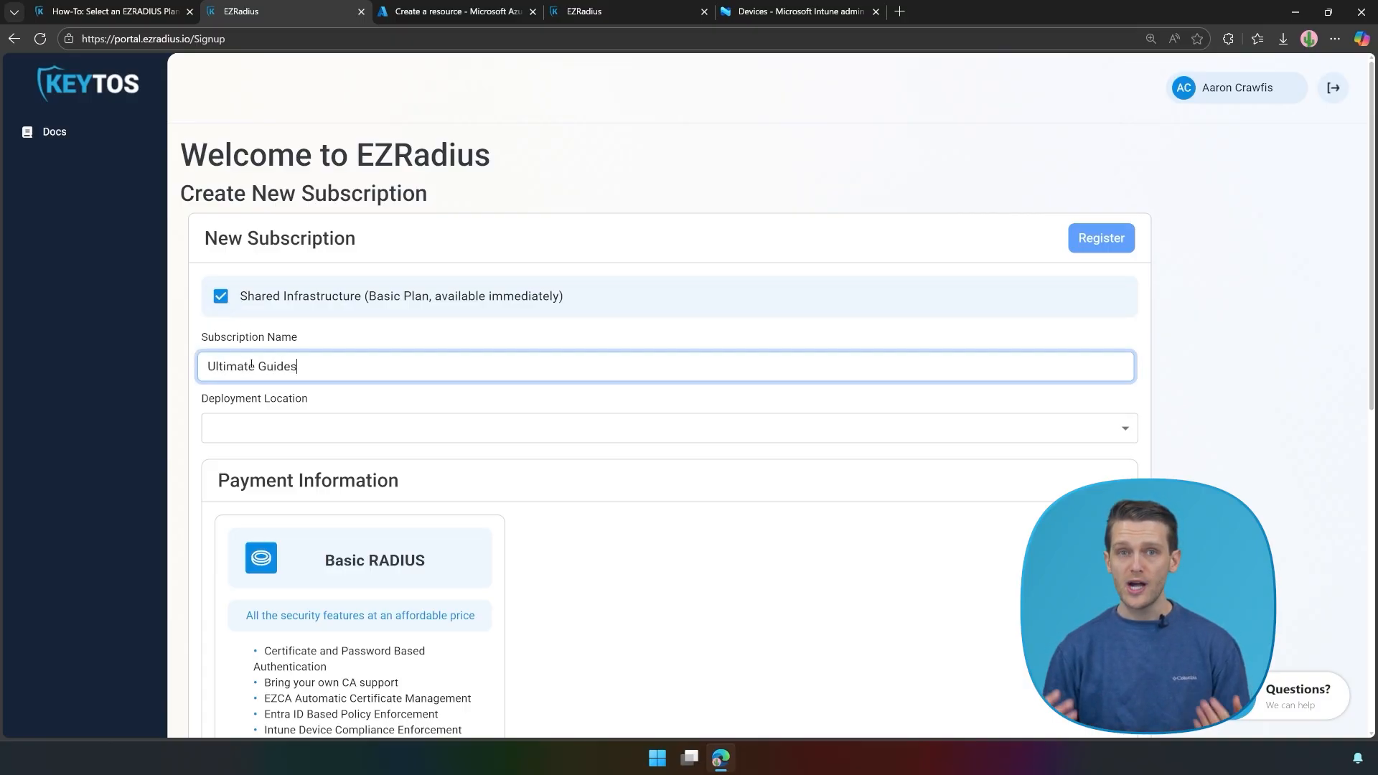
click(295, 435)
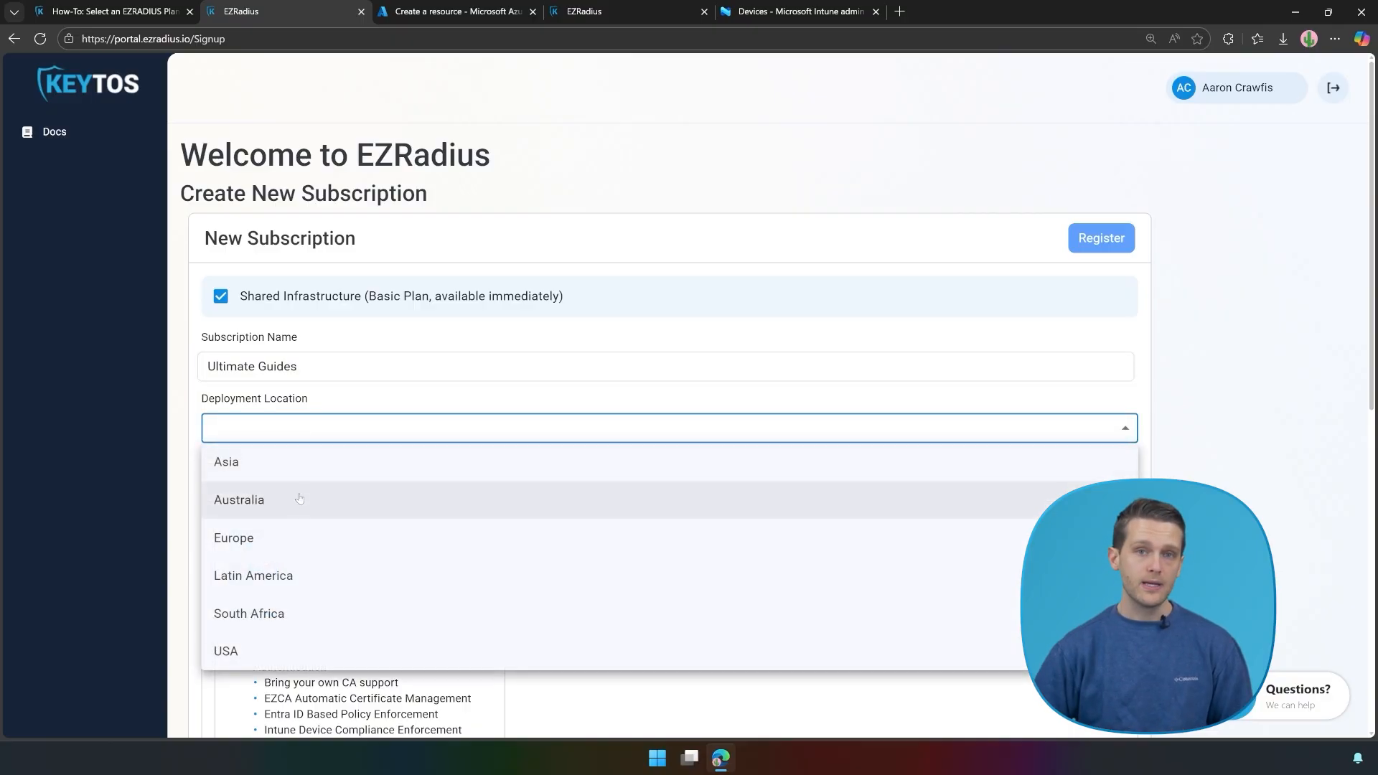
click(251, 650)
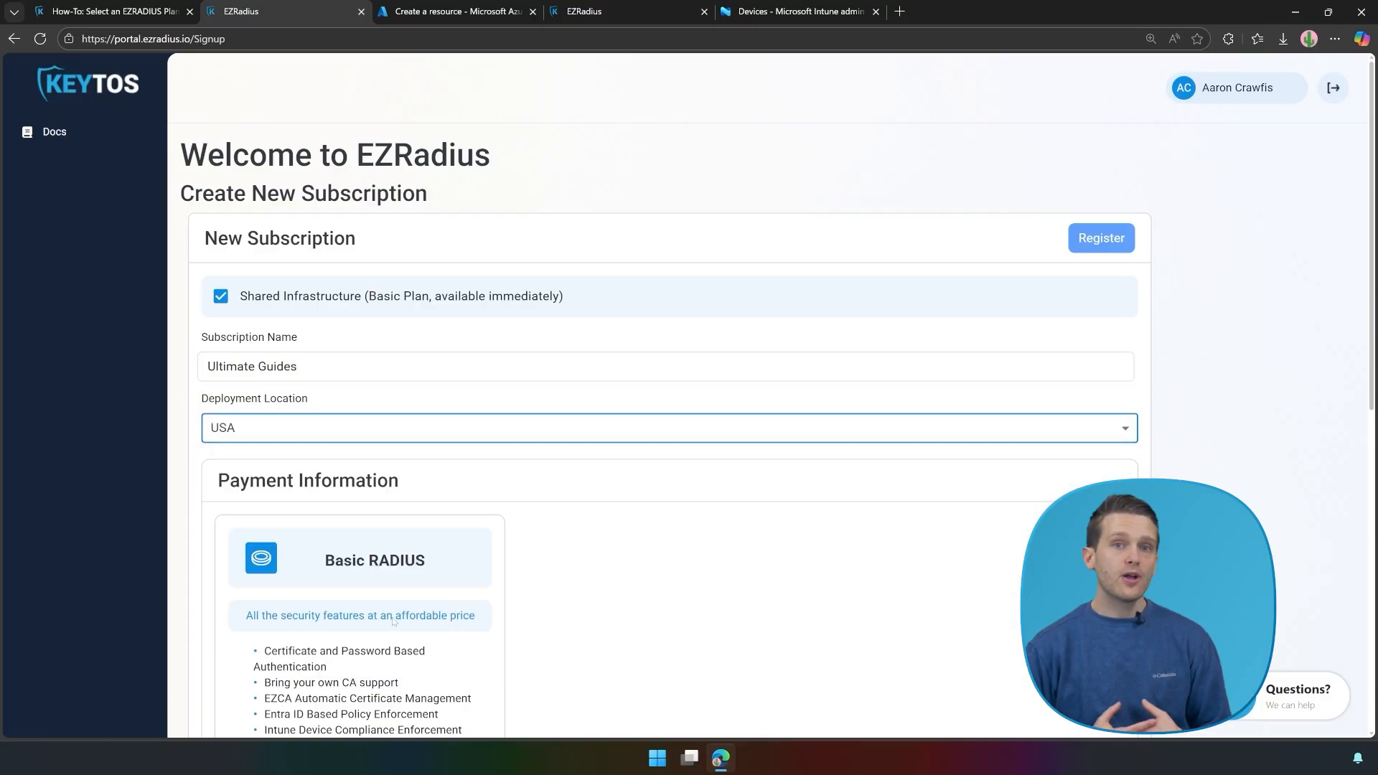
Step: Choose the Basic RADIUS plan and accept the terms and master service agreement
scroll(623, 607, down, 4)
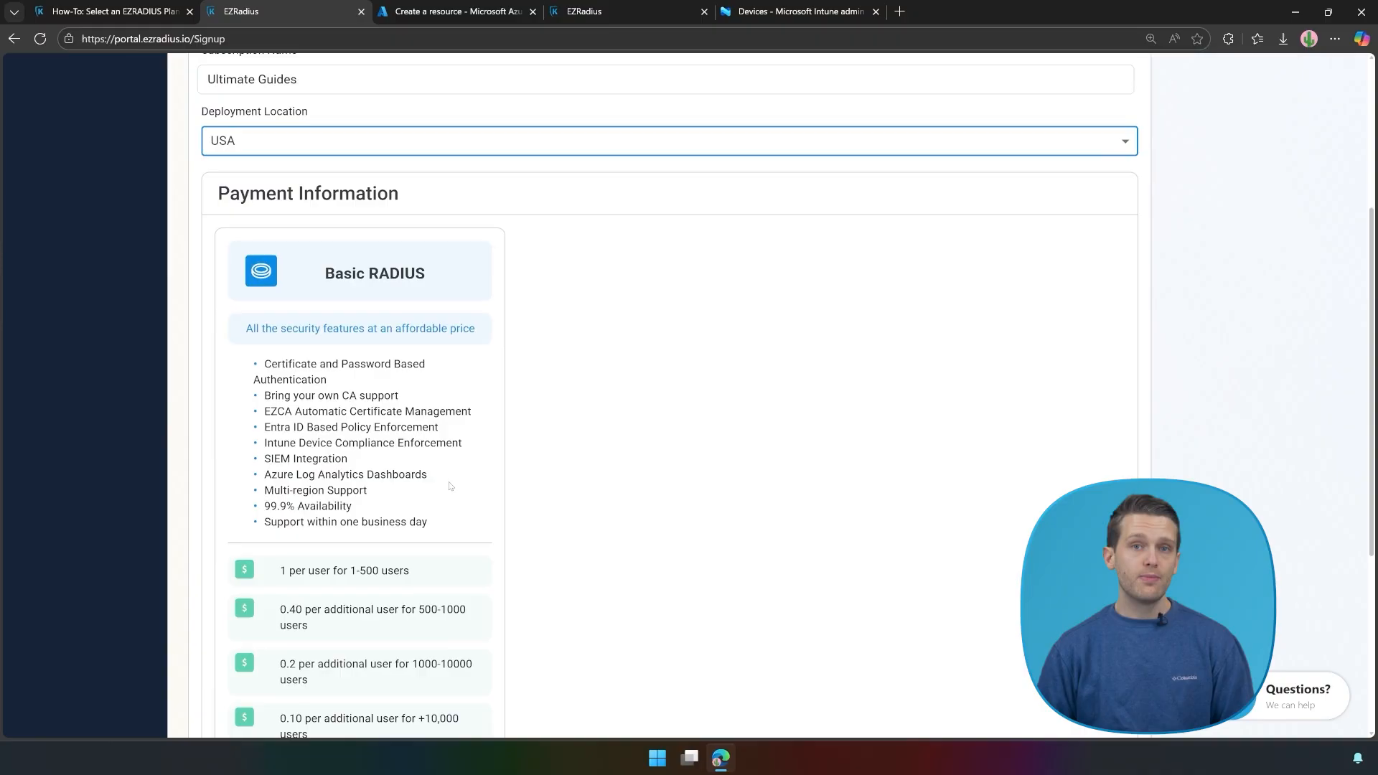
scroll(549, 497, down, 4)
click(440, 499)
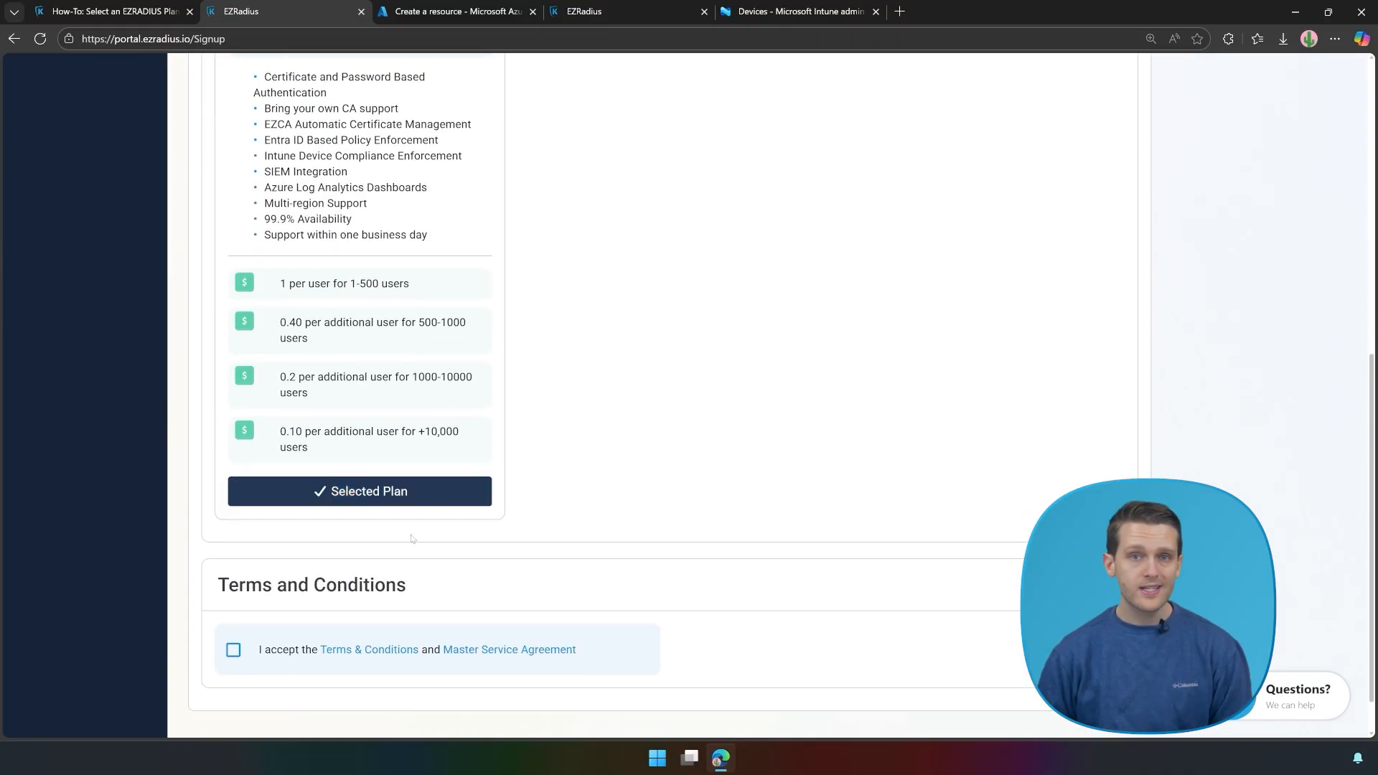
click(233, 649)
scroll(830, 498, down, 1)
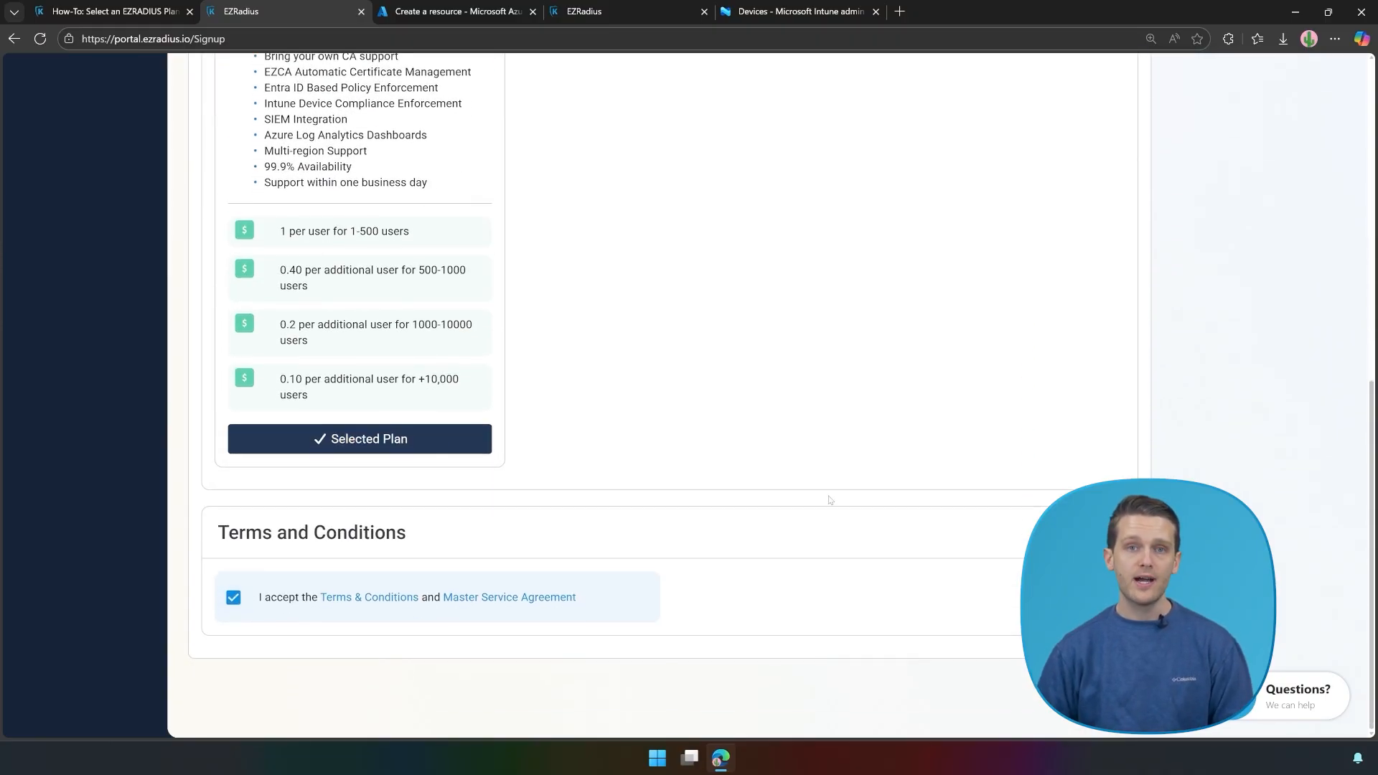
scroll(826, 517, up, 7)
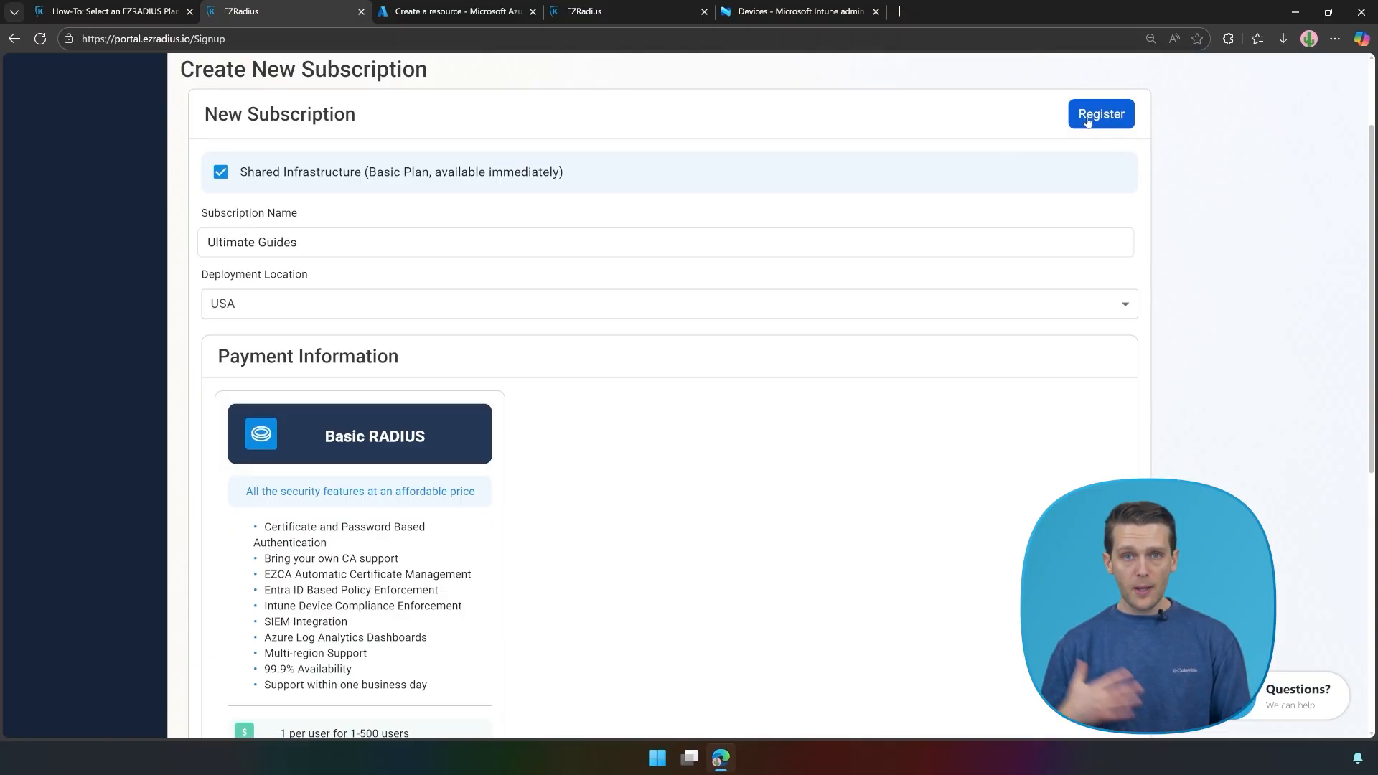
click(460, 9)
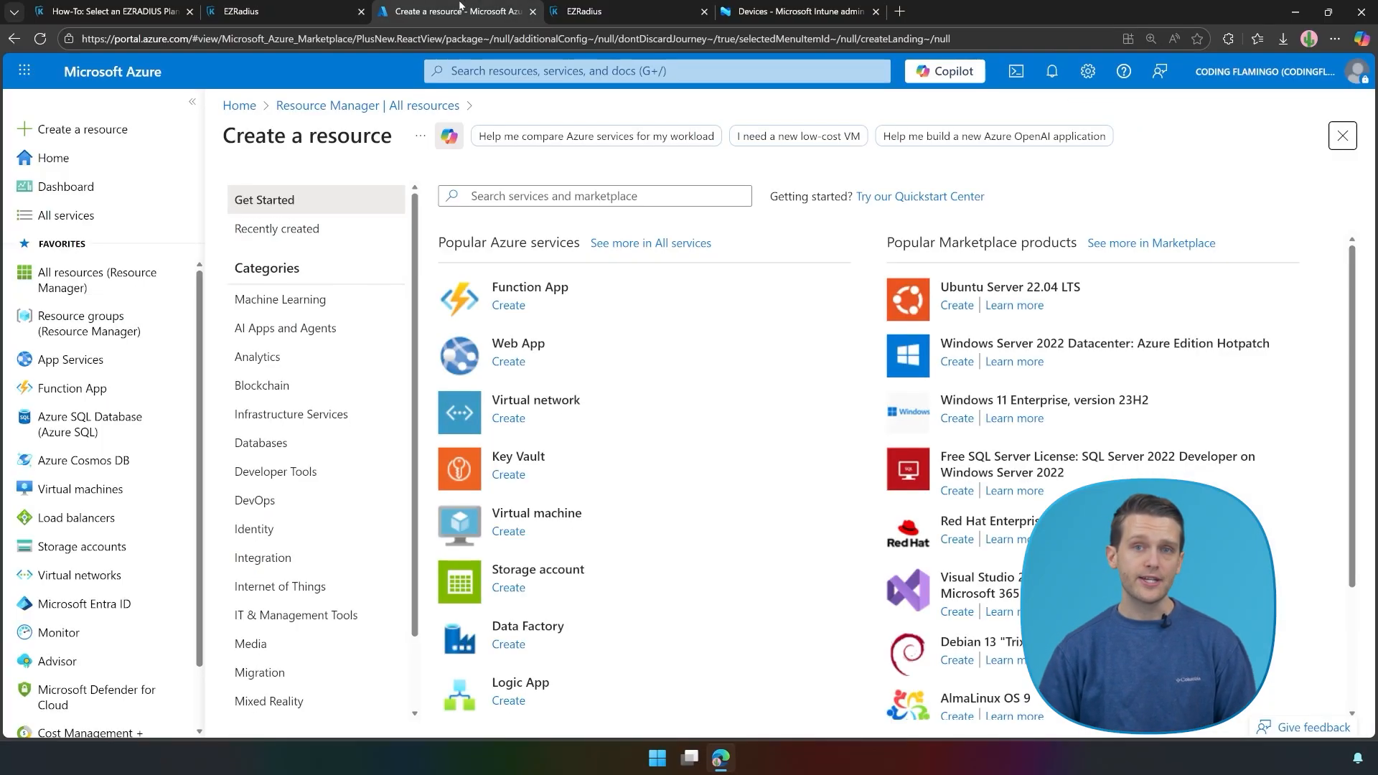
Step: Find 'ezradius' in the Azure marketplace and review the EZ RADIUS Basic RADIUS subscribe page ($0.00/month)
click(587, 190)
text(e)
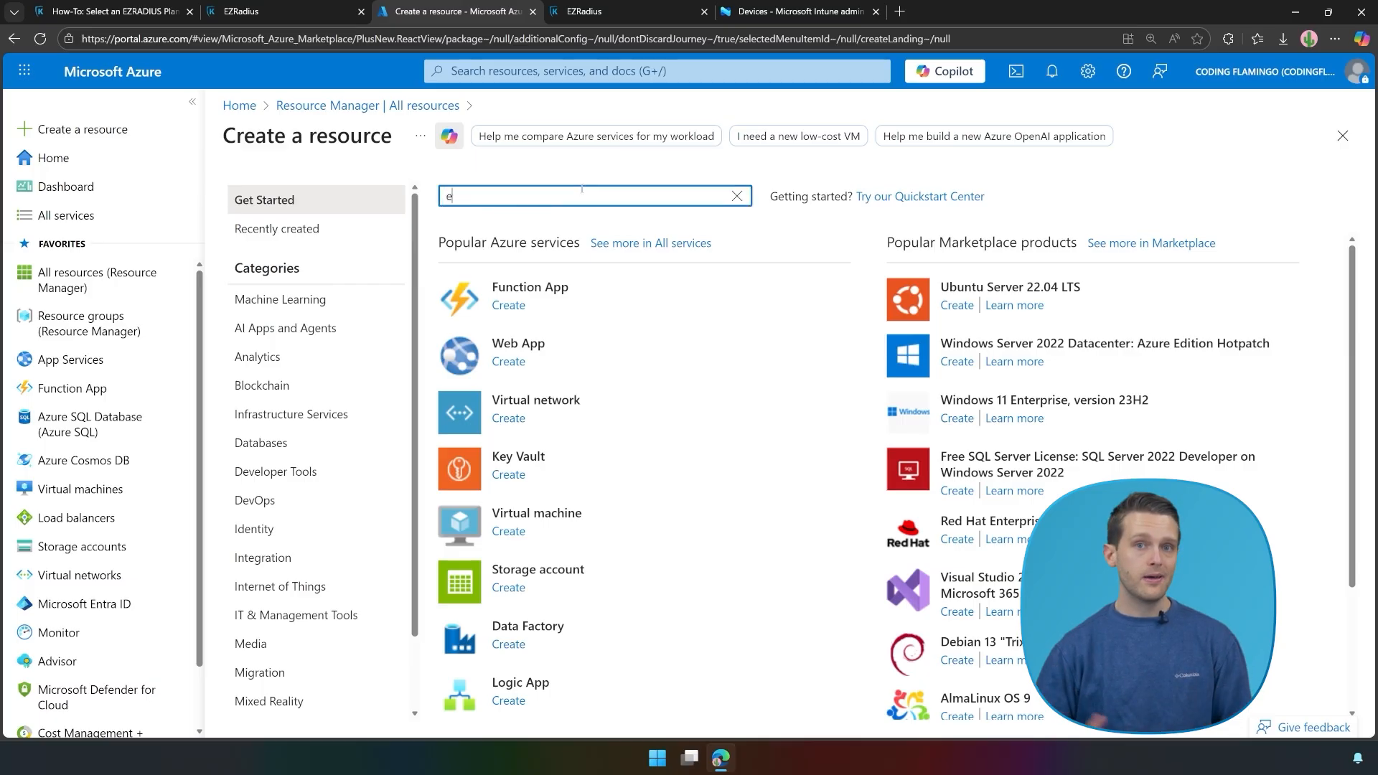
text(zradius)
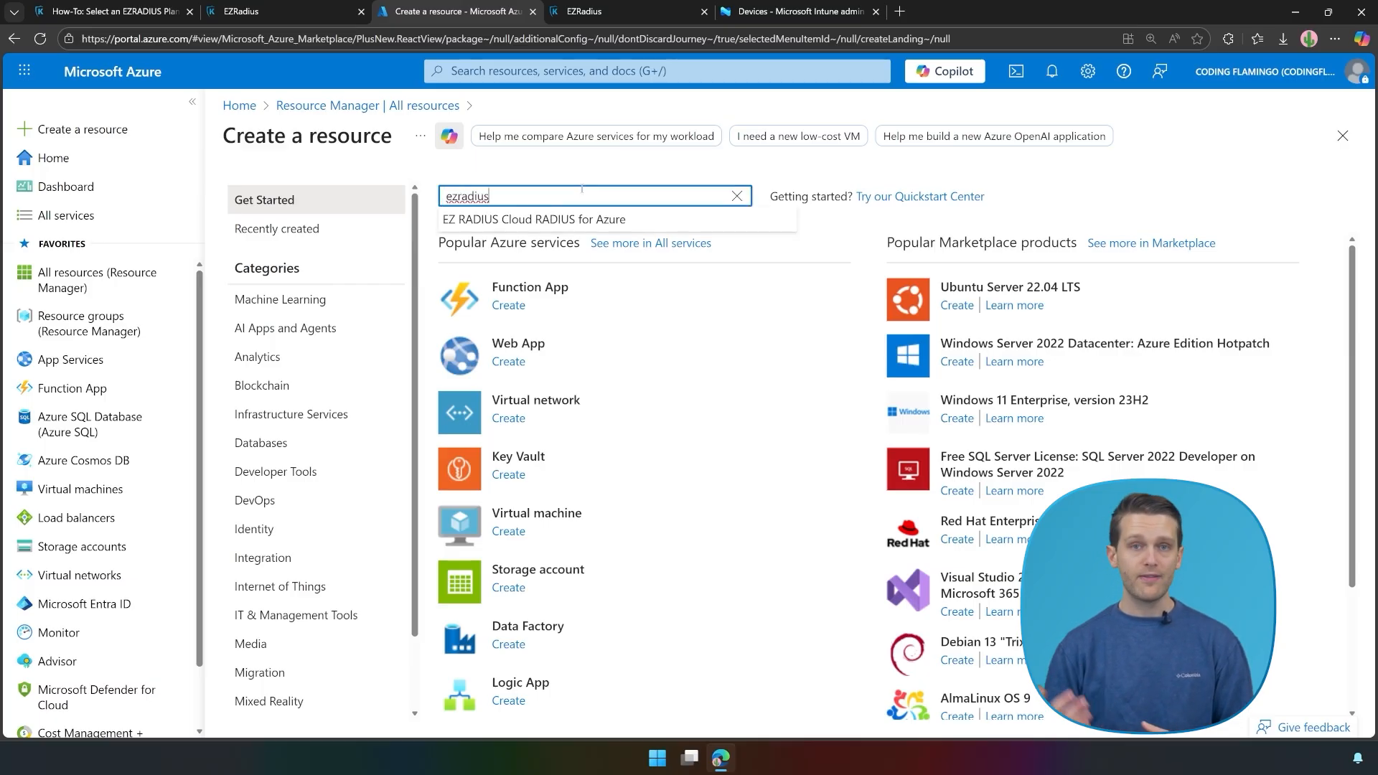
click(539, 219)
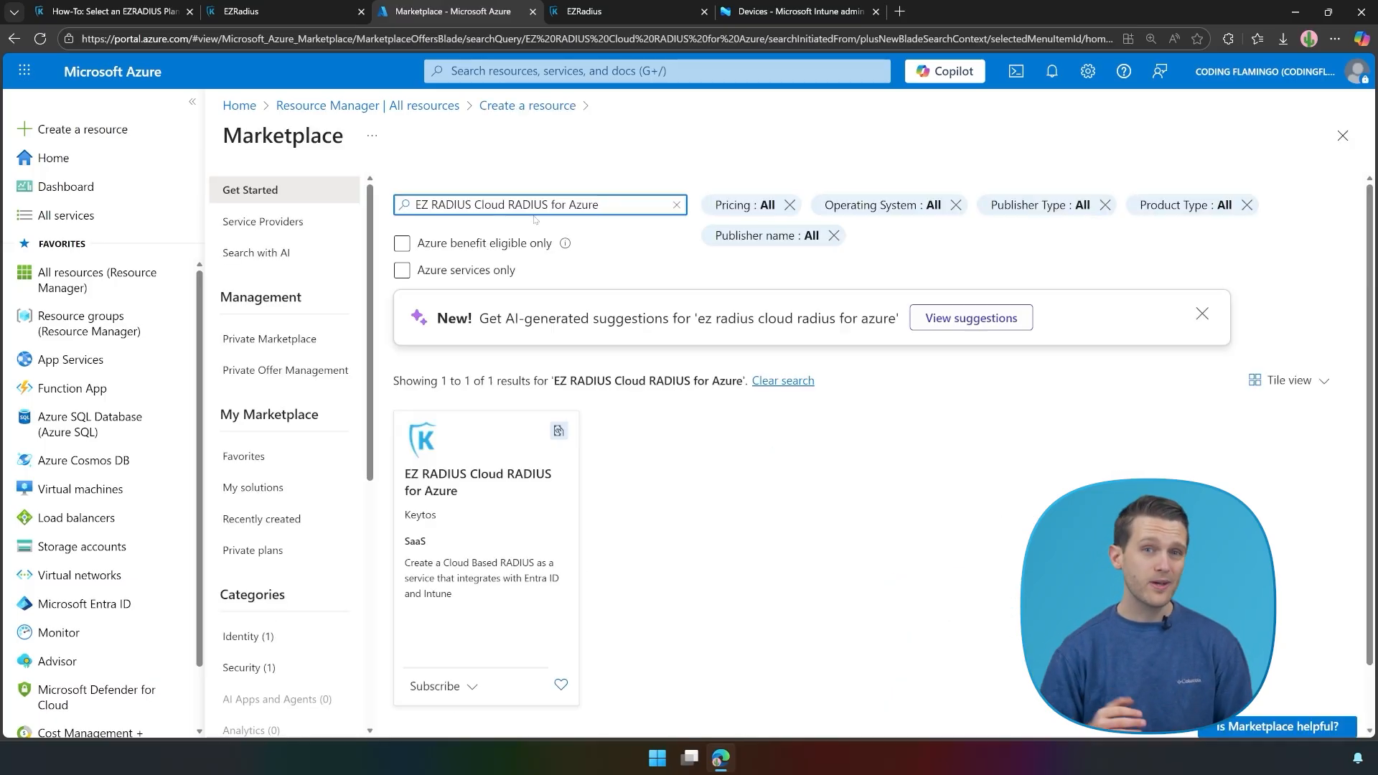
click(439, 686)
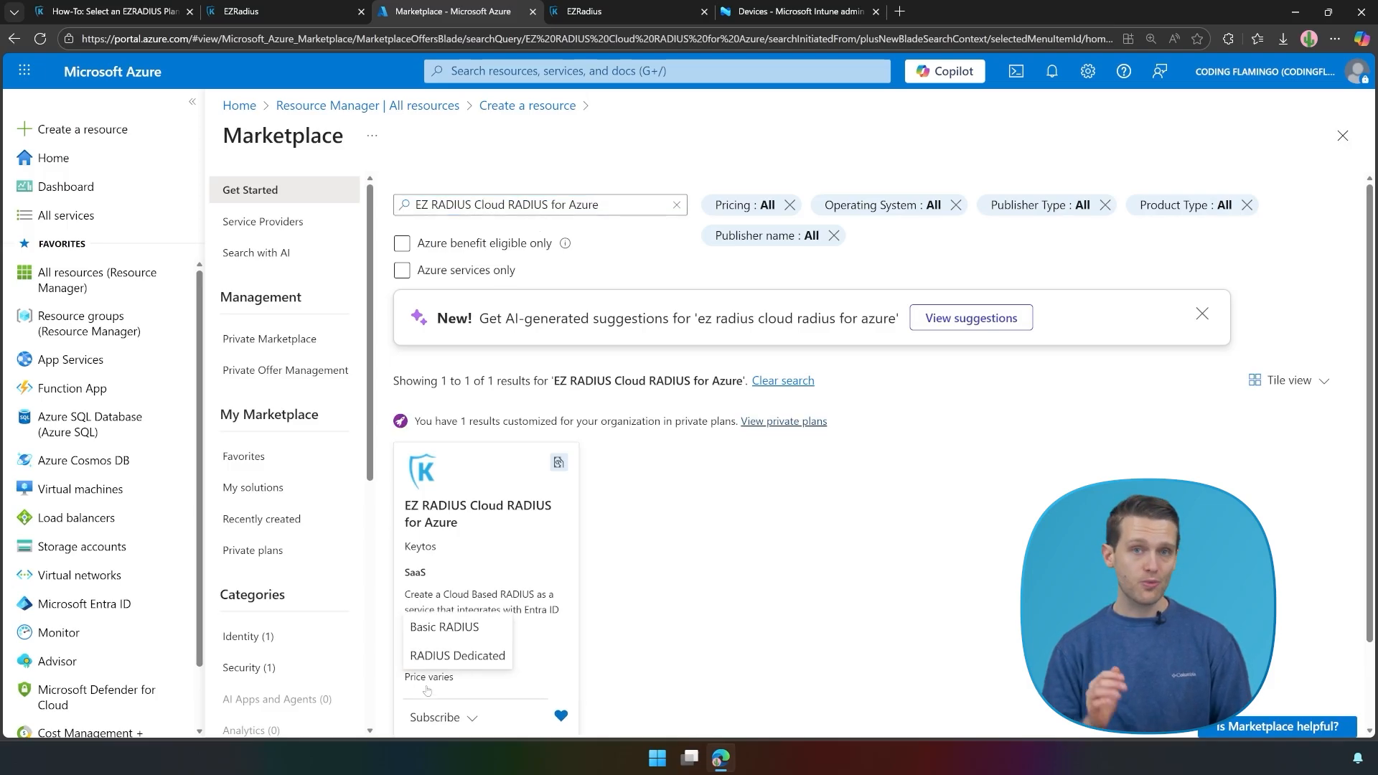
click(427, 626)
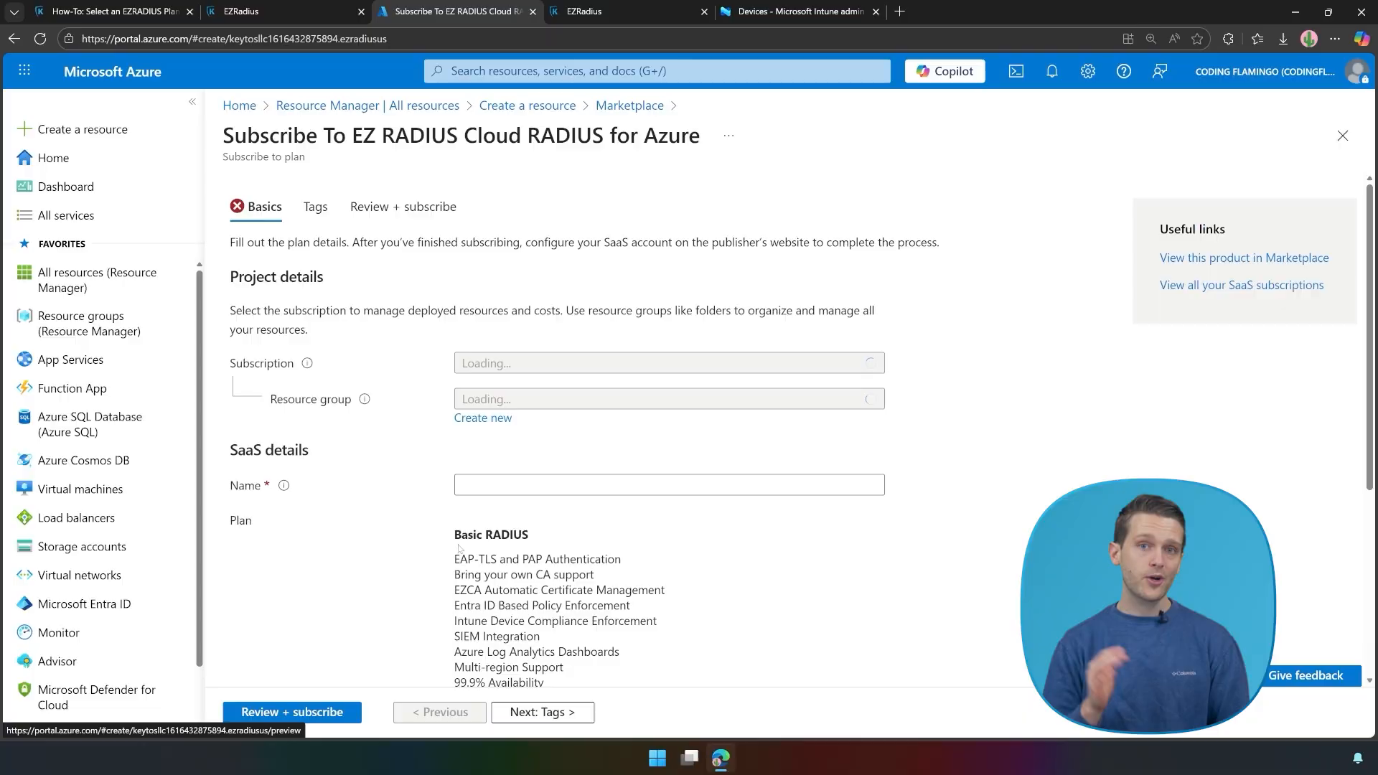
scroll(519, 494, down, 4)
scroll(519, 494, down, 3)
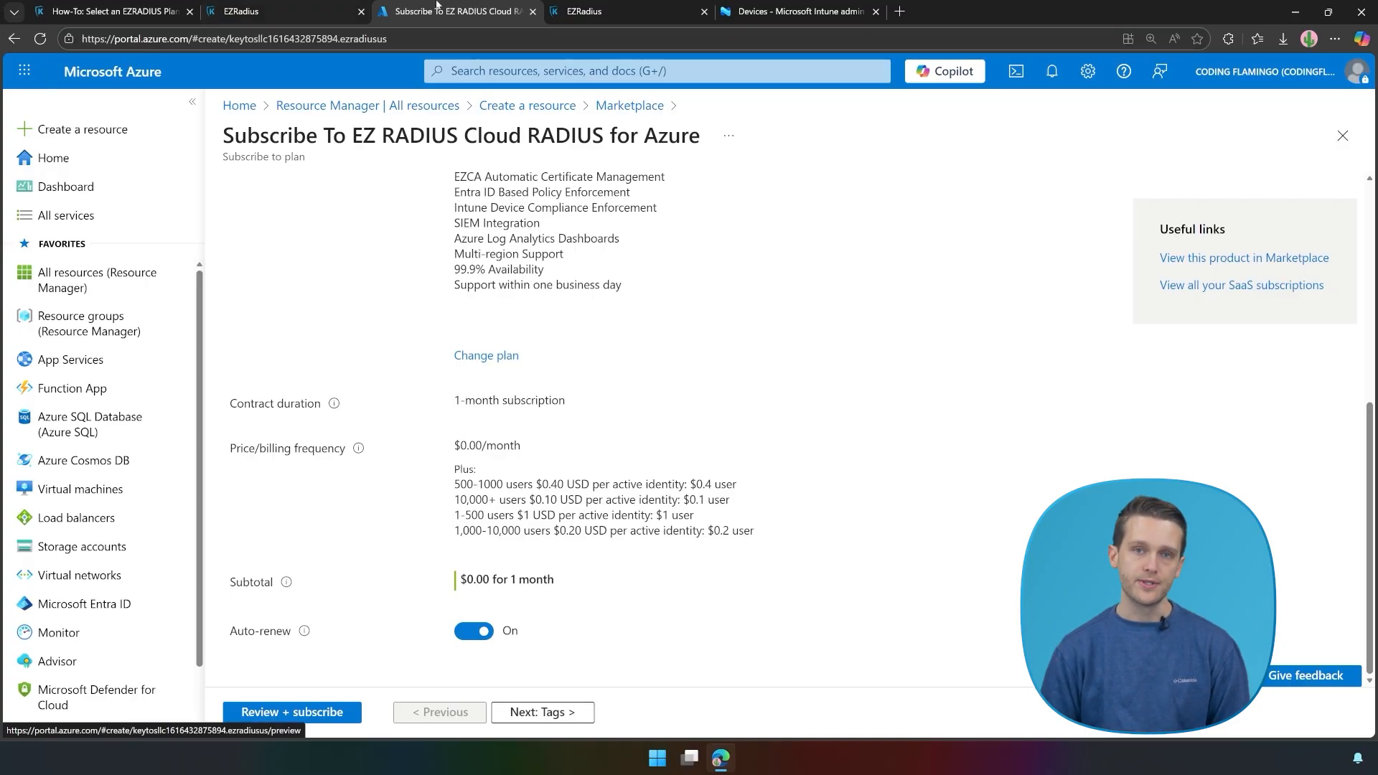
click(605, 4)
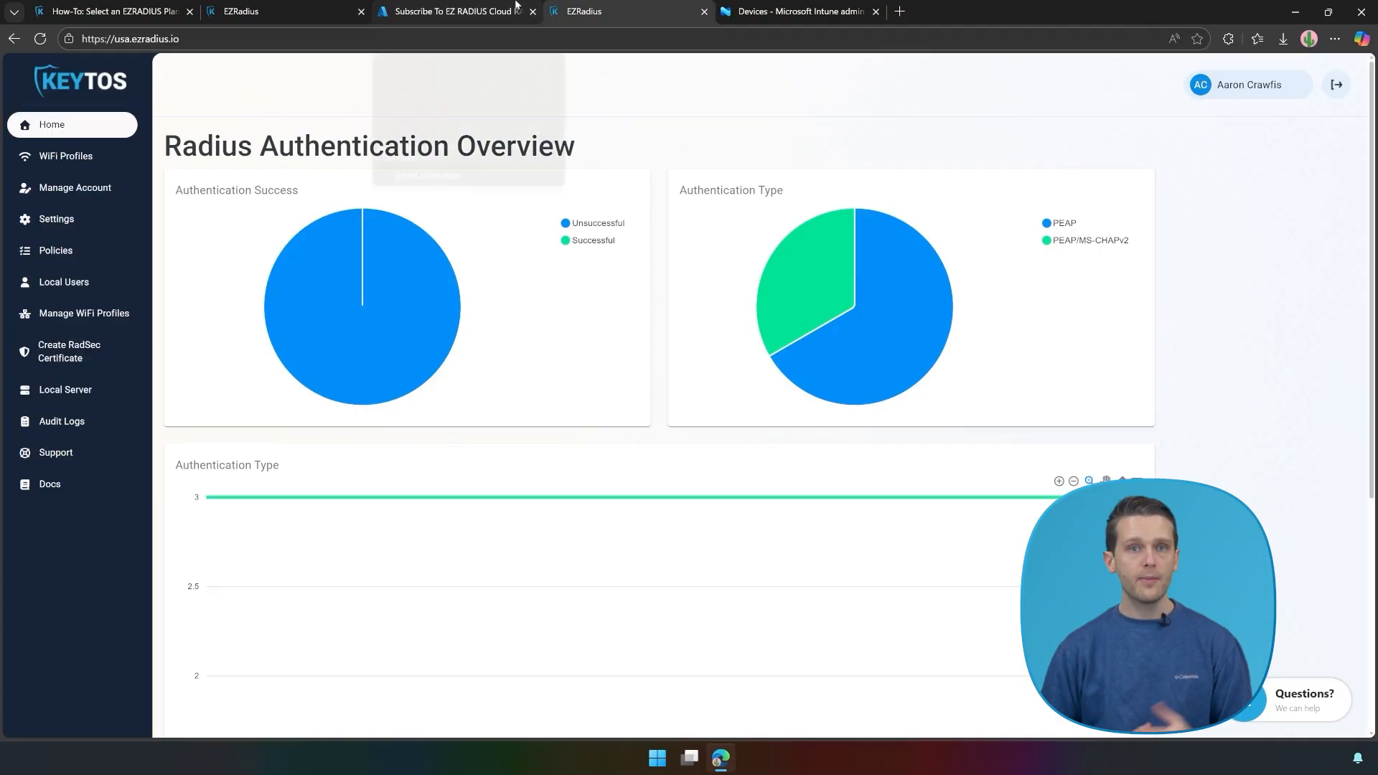
Step: Review the subscription settings, trying the SIEM audit log option but leaving it turned off
click(48, 224)
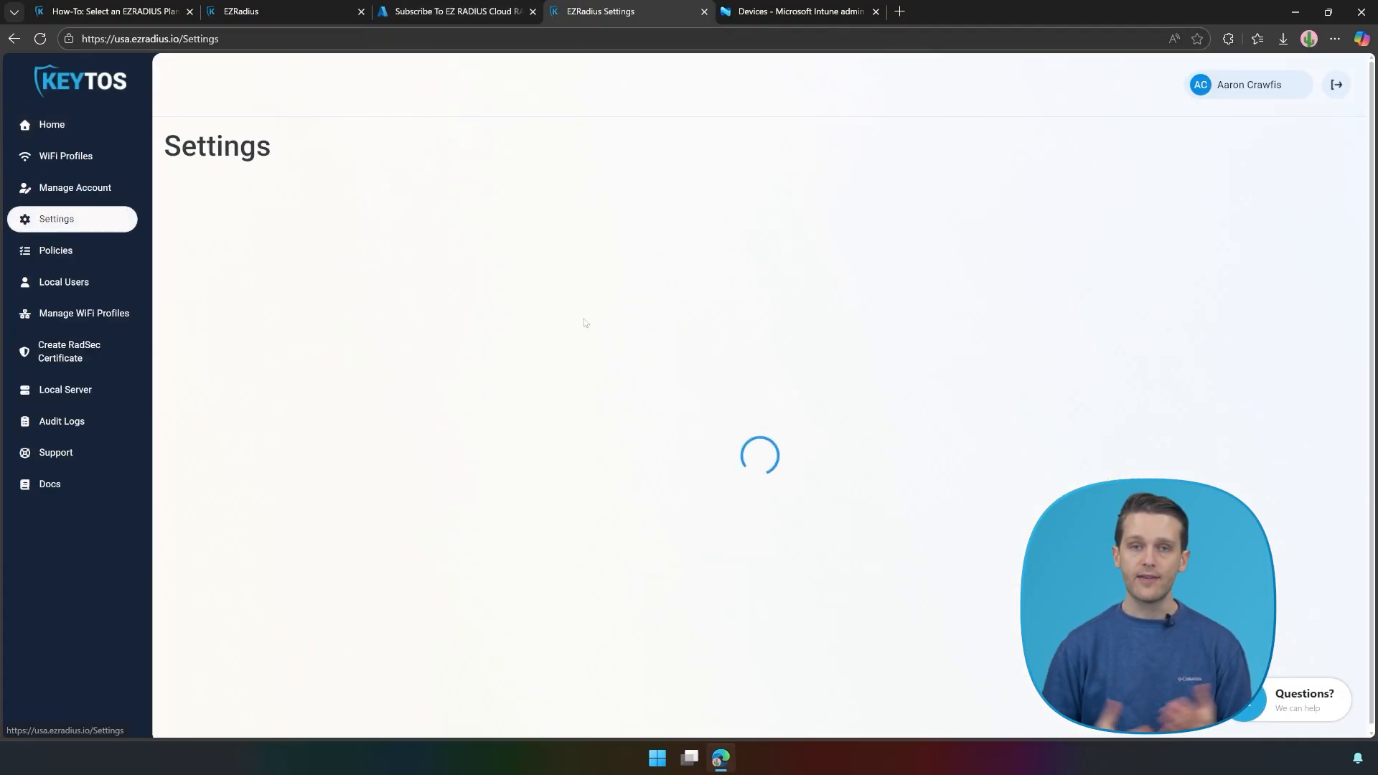
scroll(729, 360, down, 10)
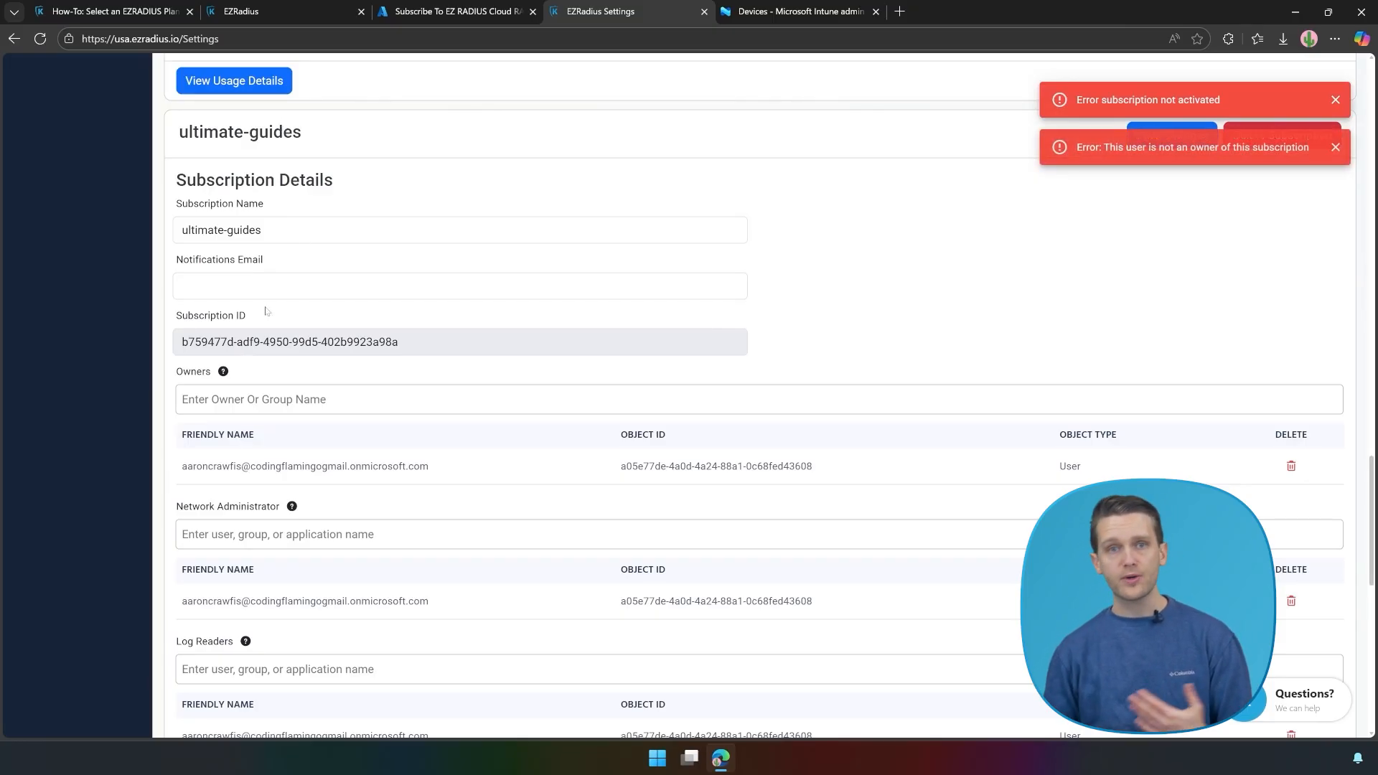
scroll(293, 593, down, 4)
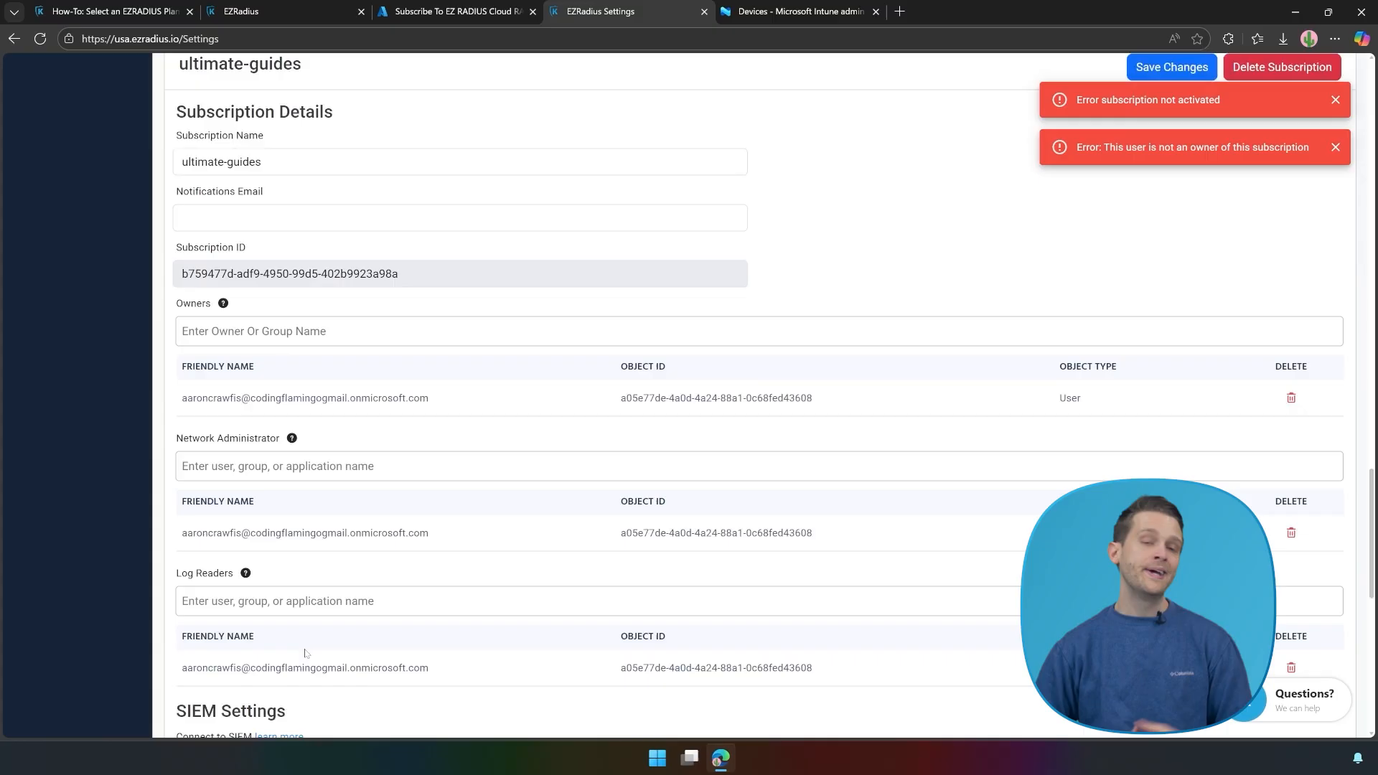
click(215, 552)
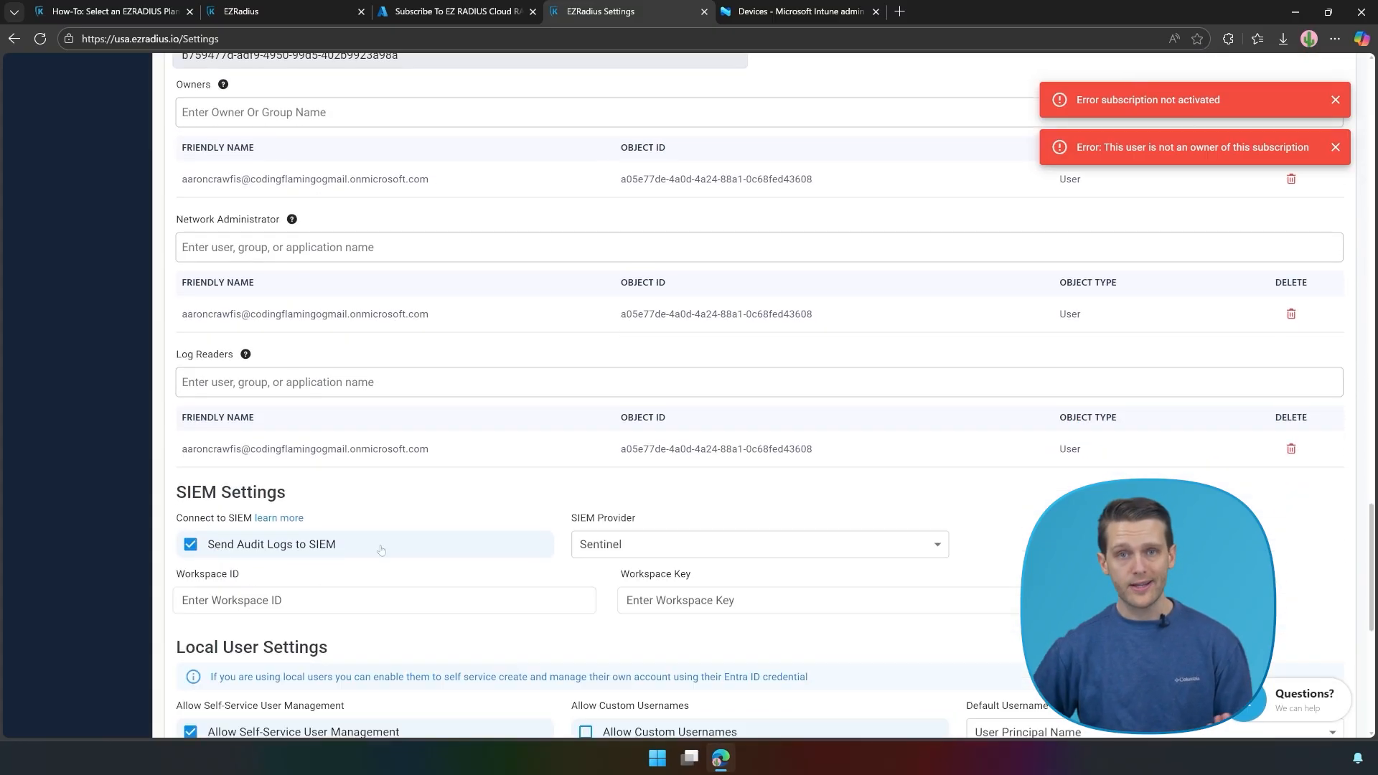
click(605, 542)
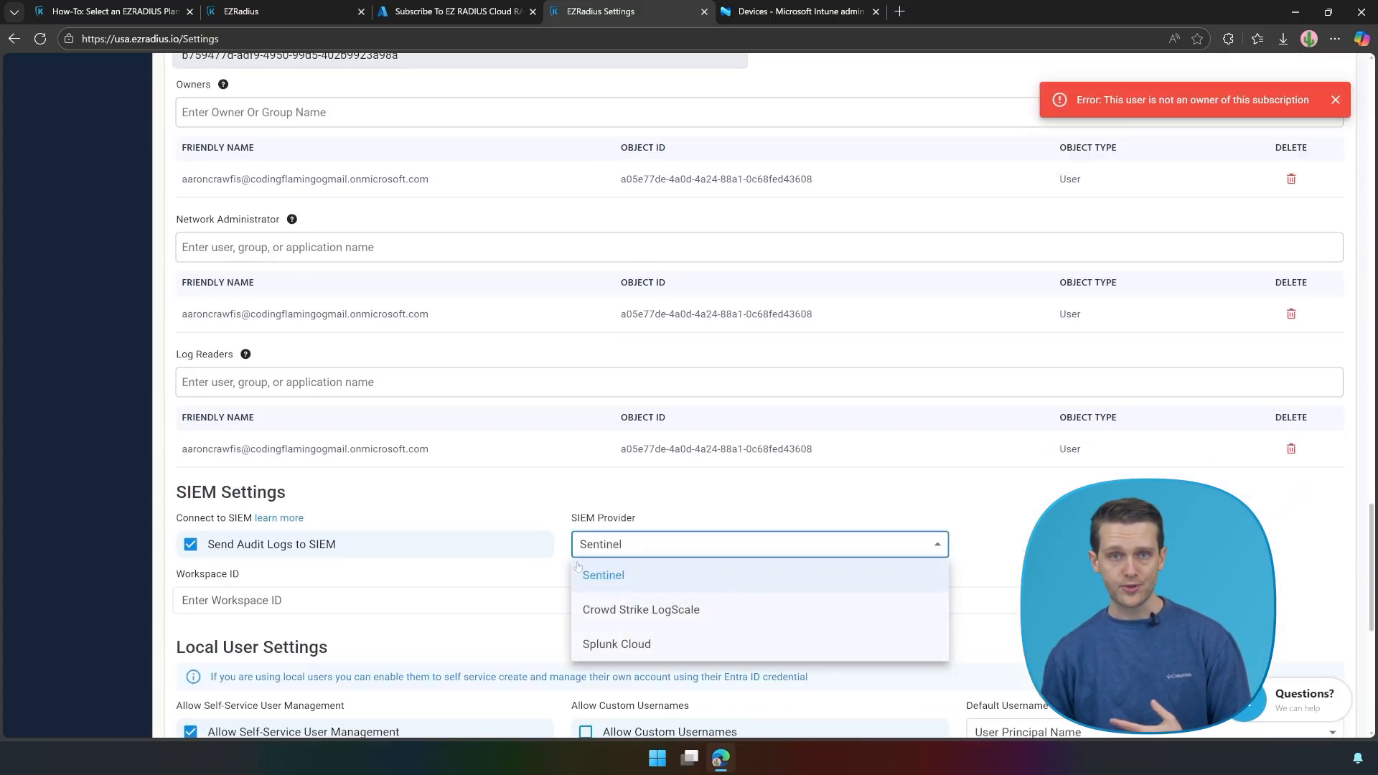
click(285, 562)
click(262, 551)
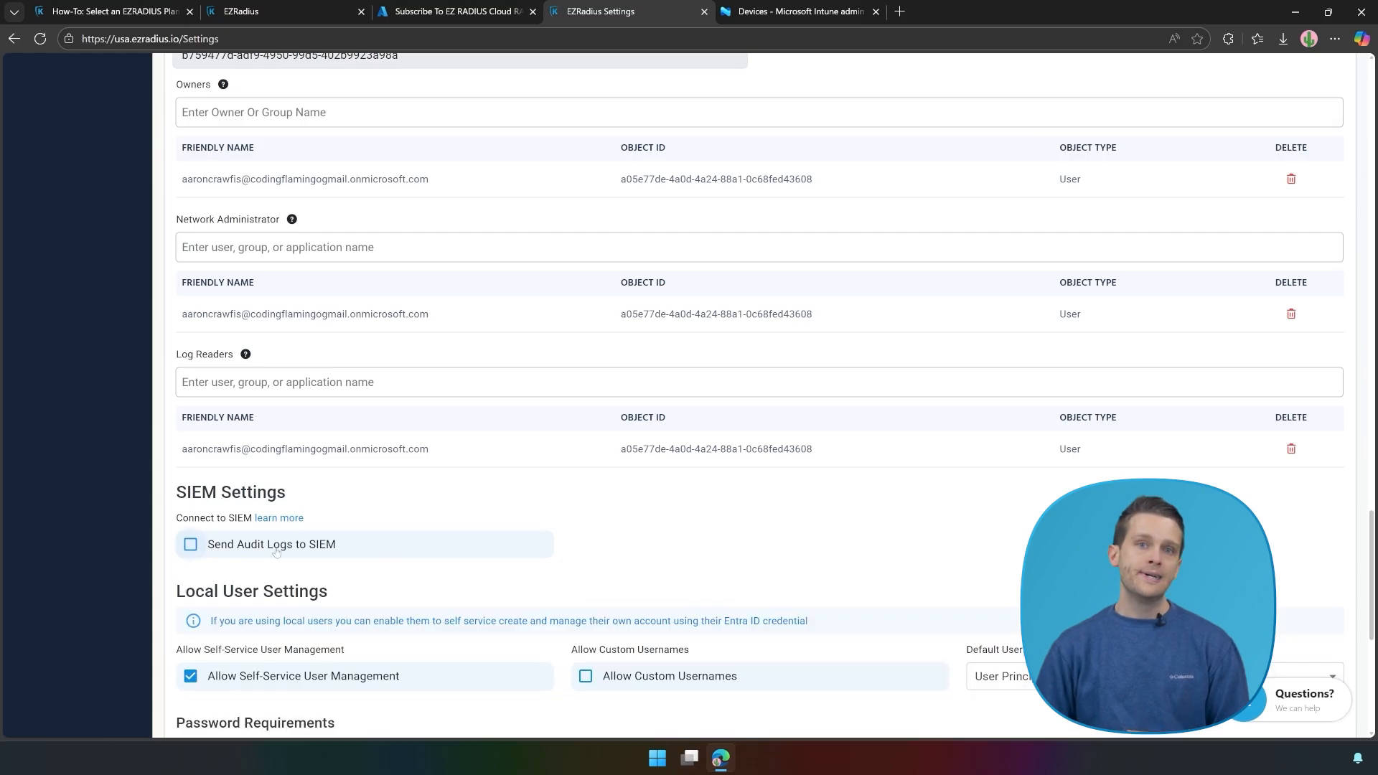
scroll(332, 503, down, 3)
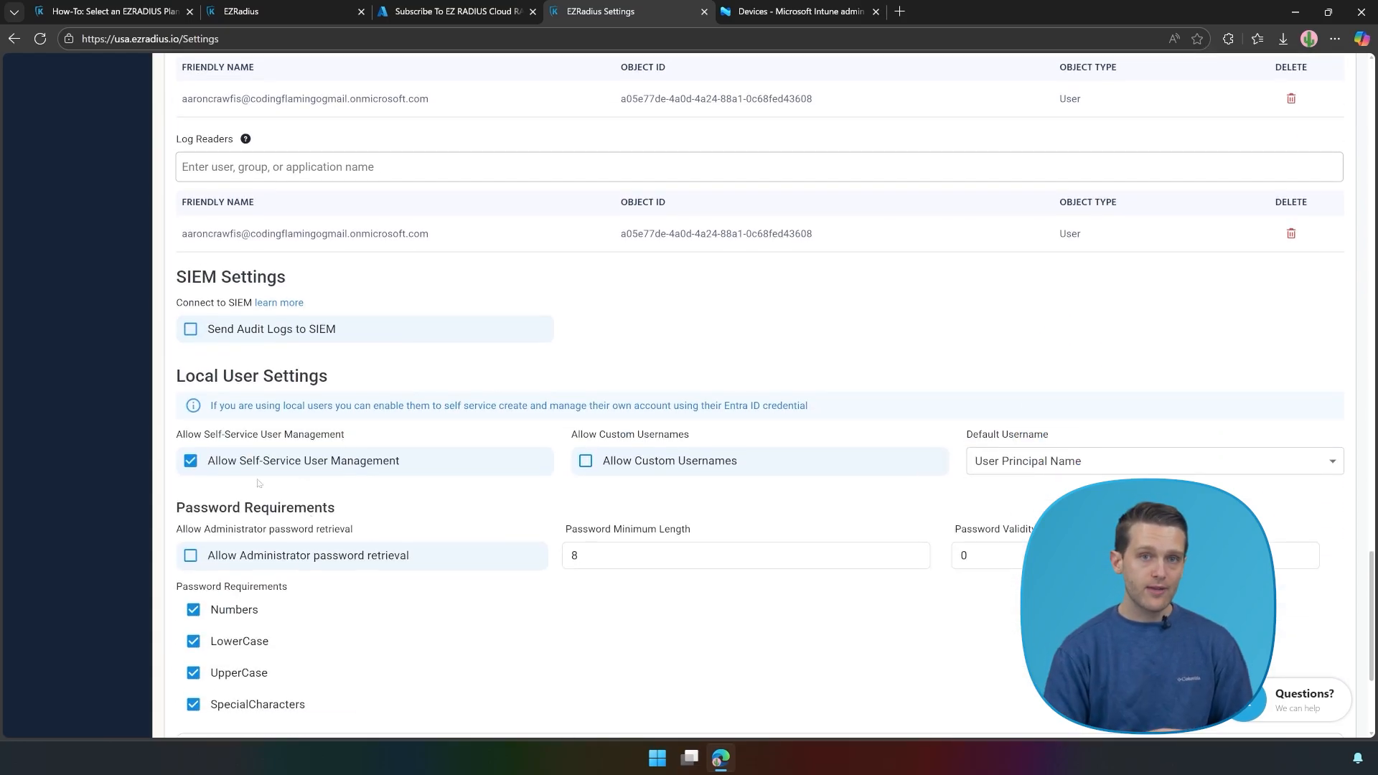
scroll(114, 422, up, 20)
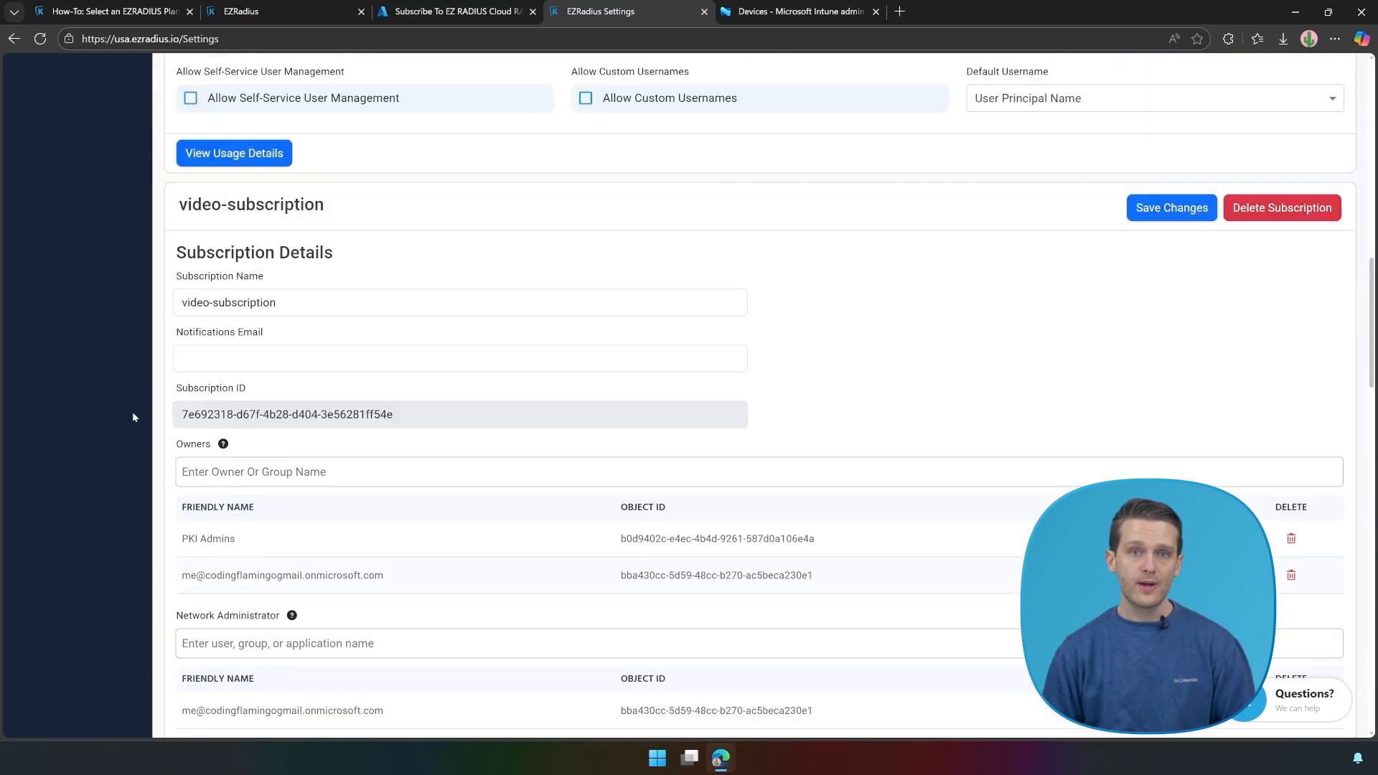
scroll(132, 325, up, 10)
click(30, 255)
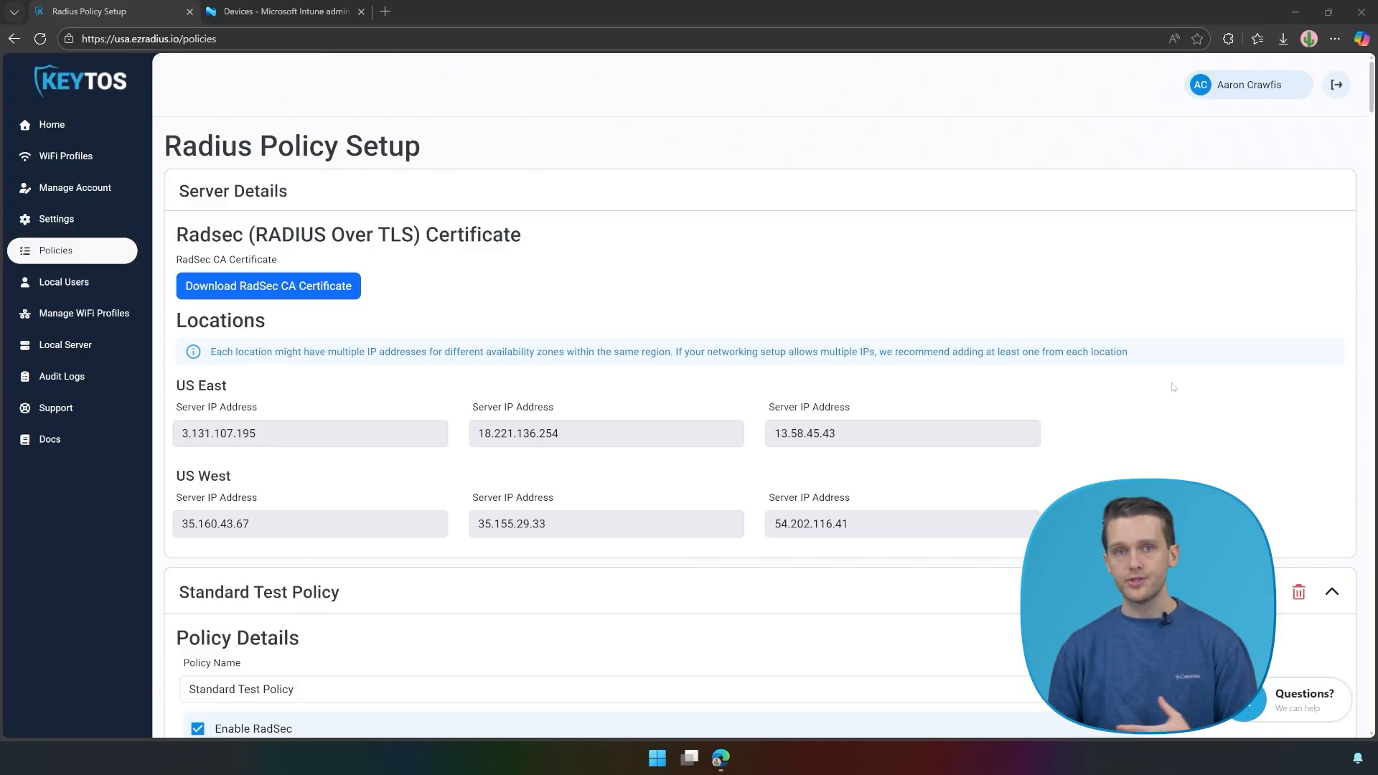
Step: Name the new RADIUS policy 'My RADIUS Server'
click(1331, 590)
scroll(646, 430, down, 5)
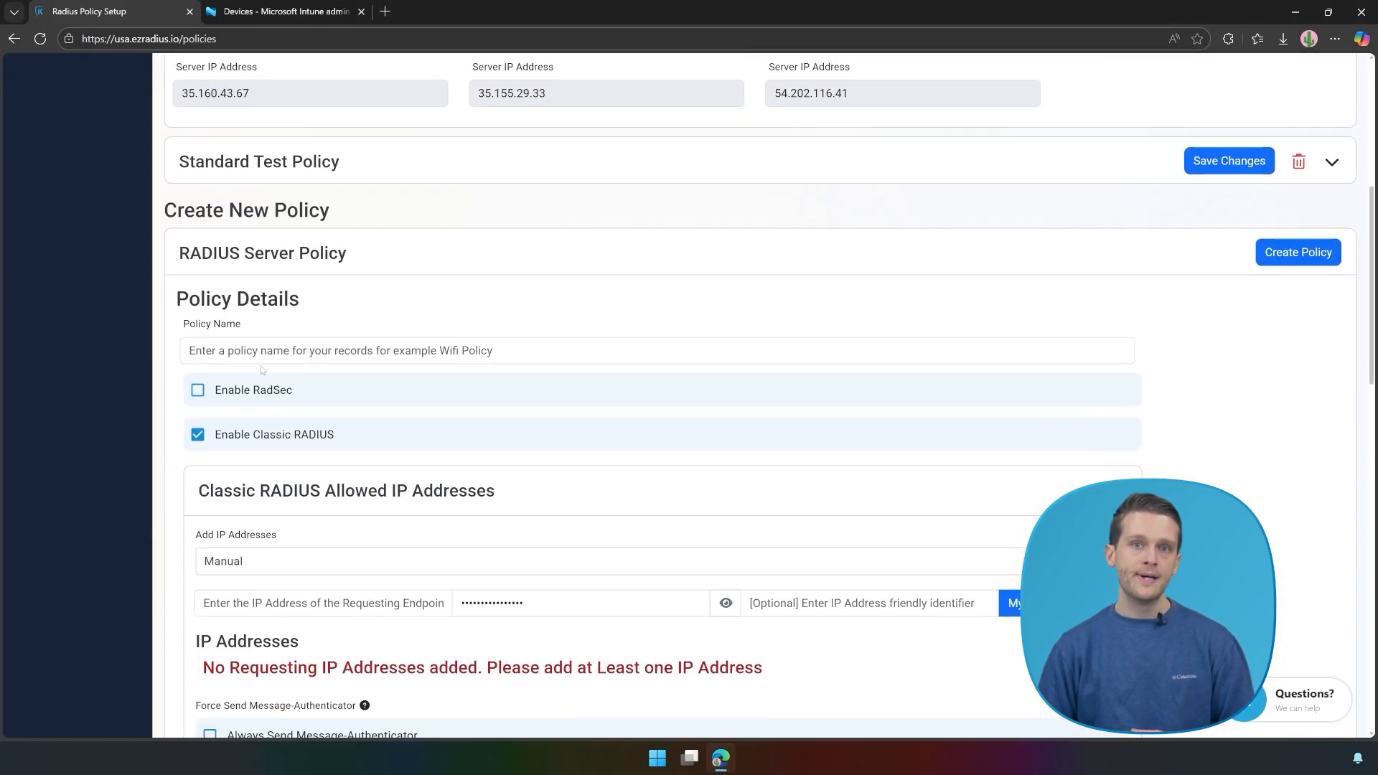
click(265, 351)
text(My RADIU)
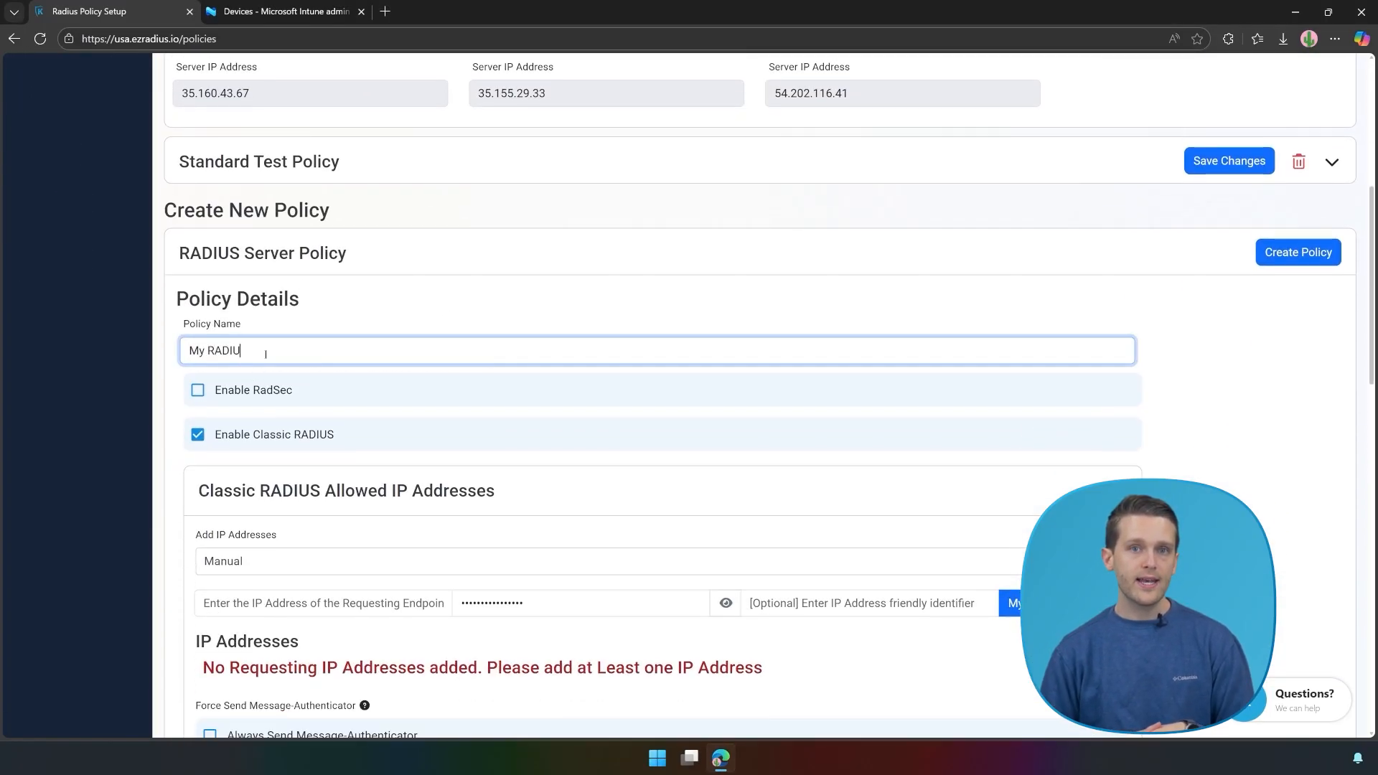
text(S Server)
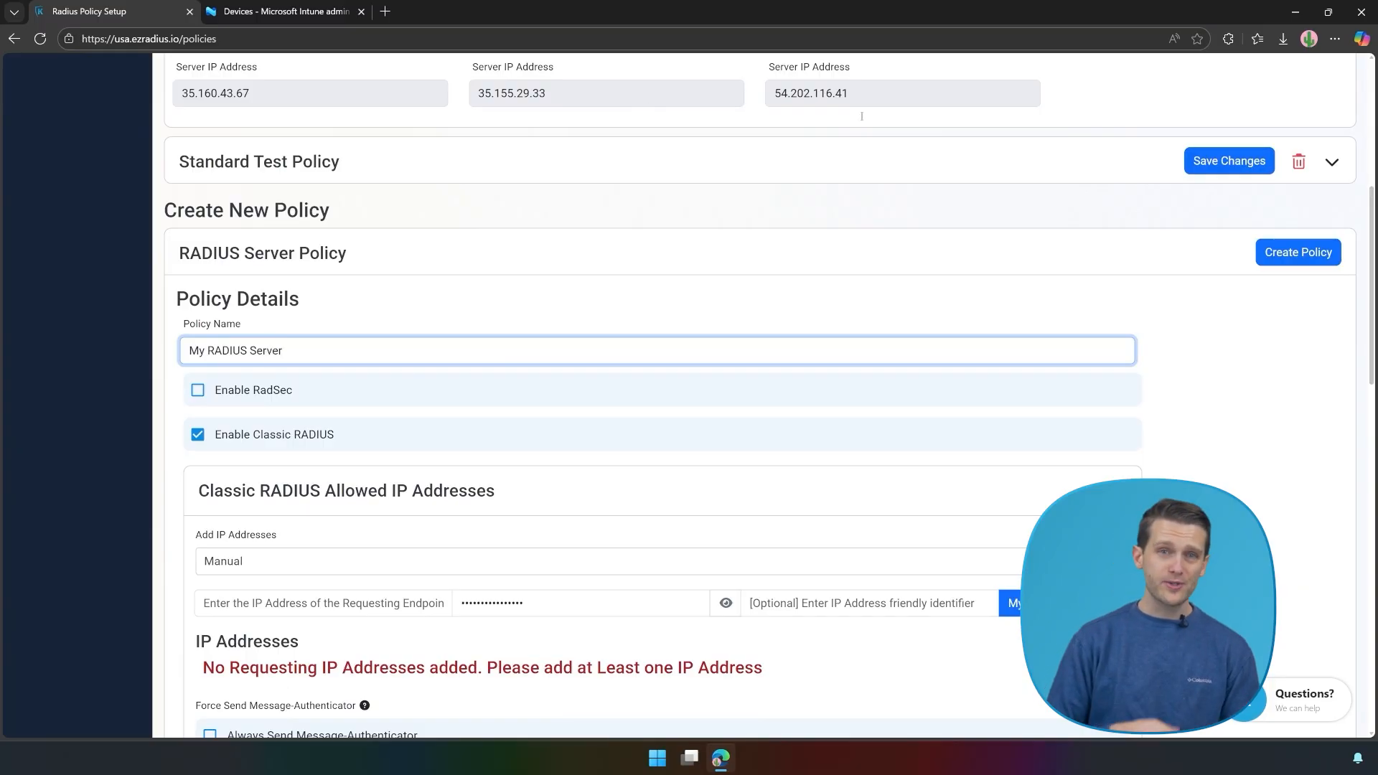
click(1176, 429)
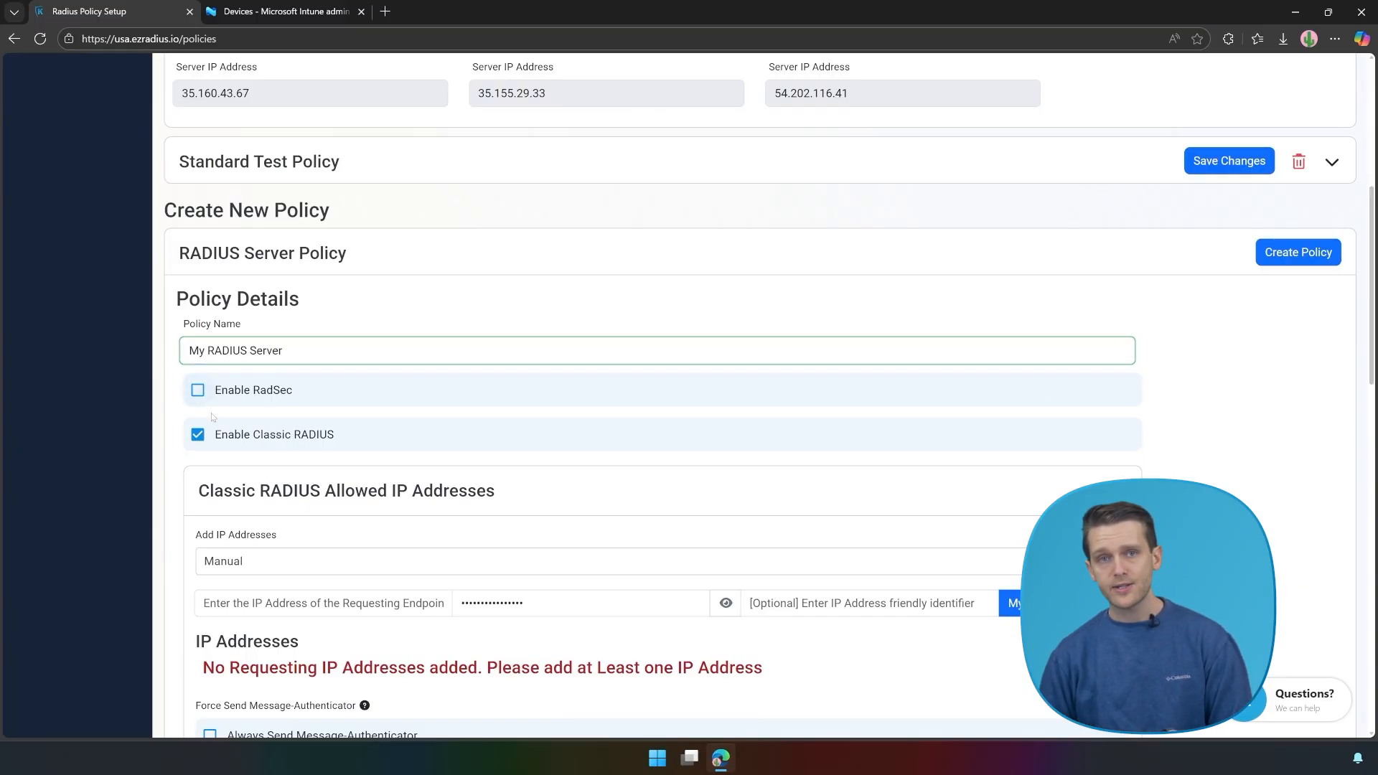
Step: Allow your public IP address, labelled 'My Public IP'
scroll(488, 442, down, 3)
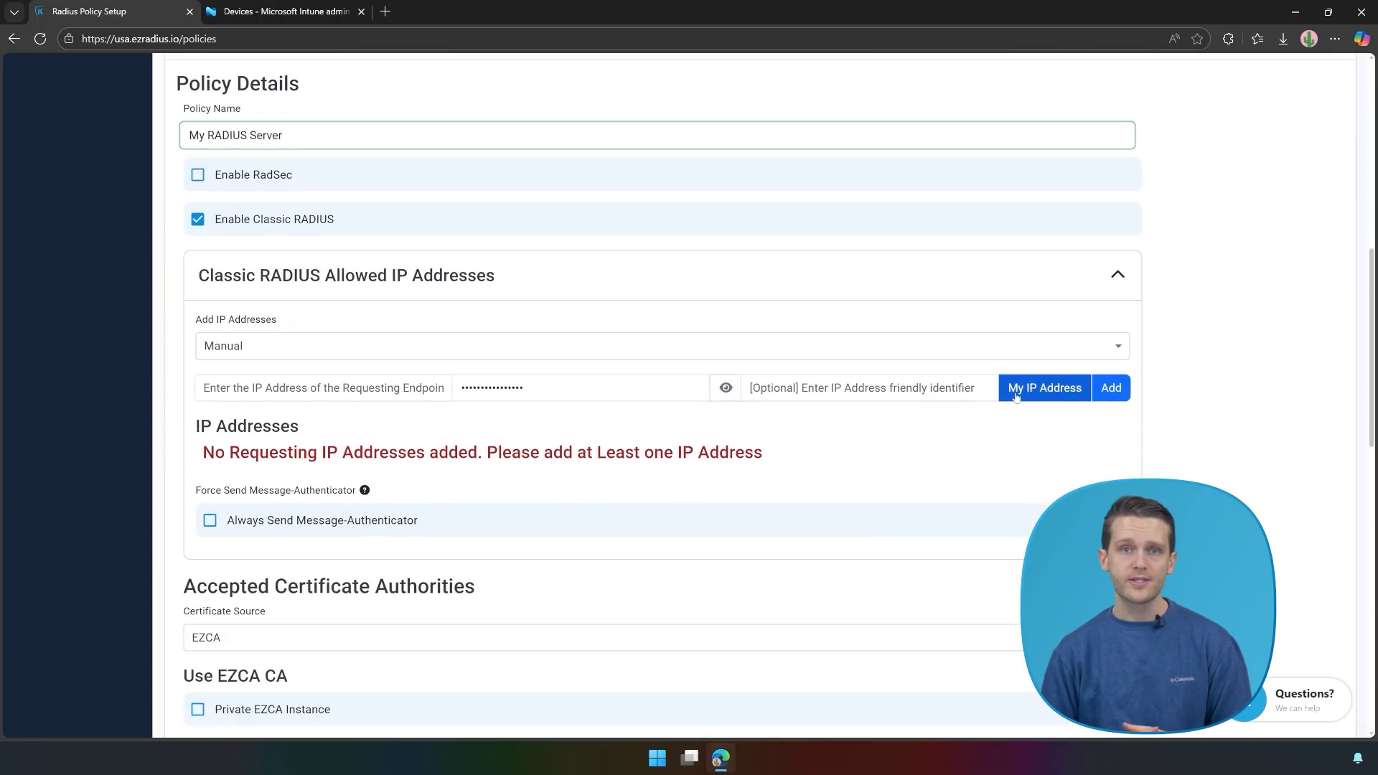
click(952, 388)
text(My Public IP)
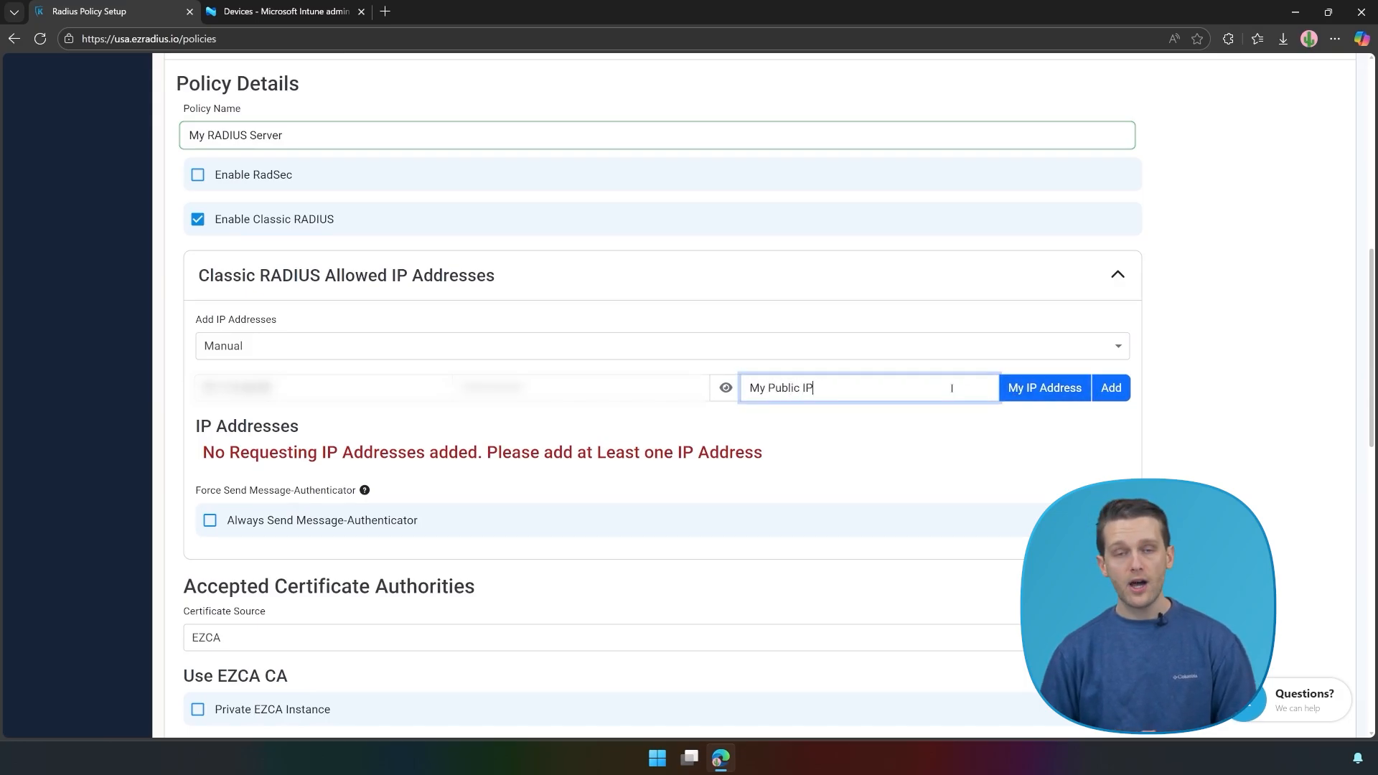
click(1121, 395)
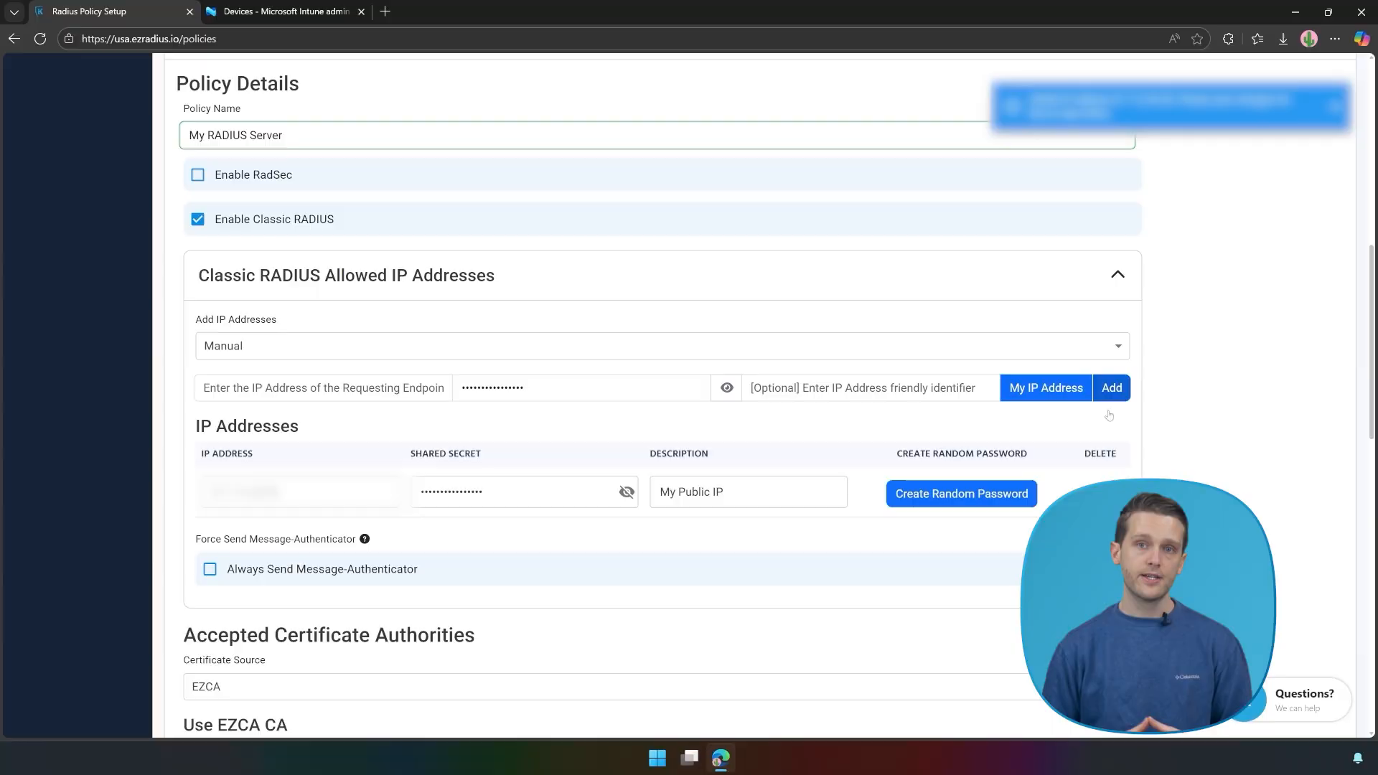
Step: Keep the auto-generated server certificate for the policy
scroll(1126, 463, down, 6)
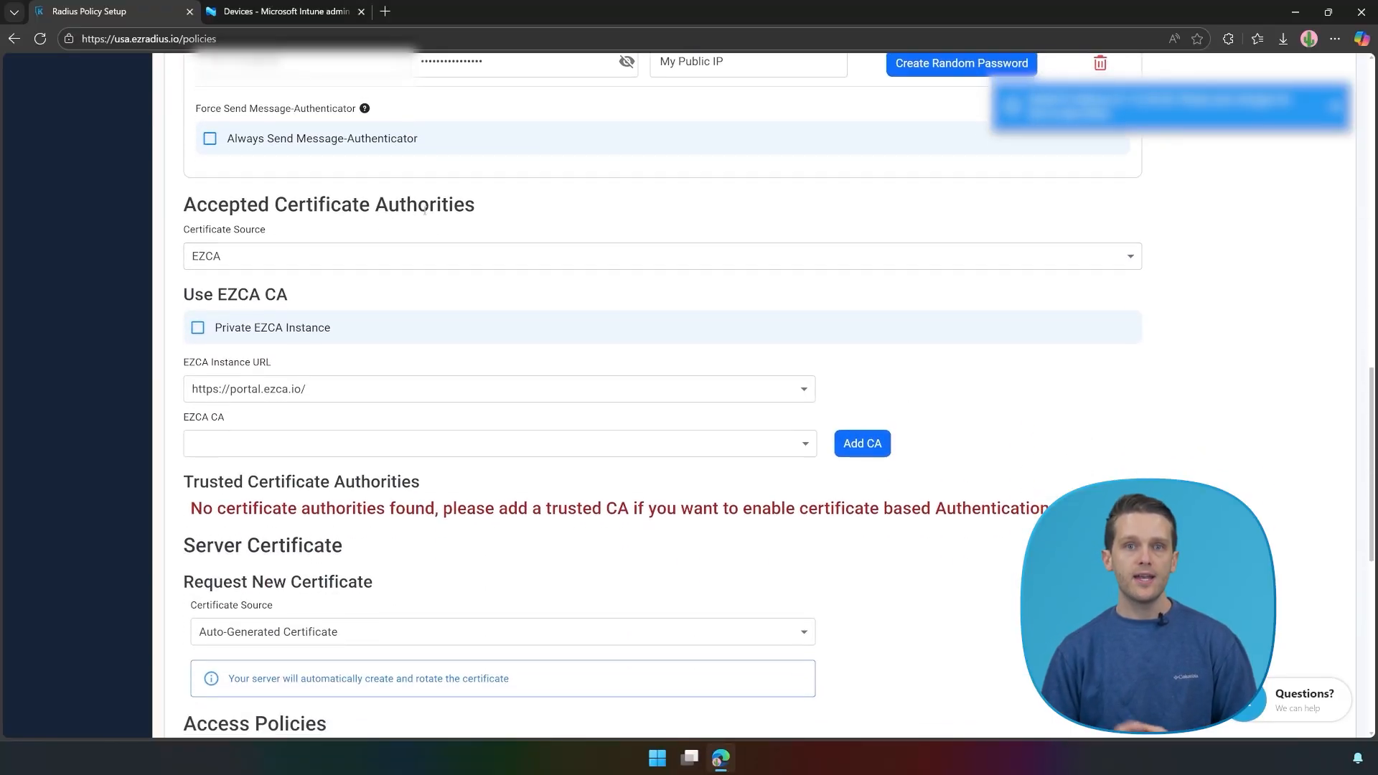
scroll(424, 211, down, 5)
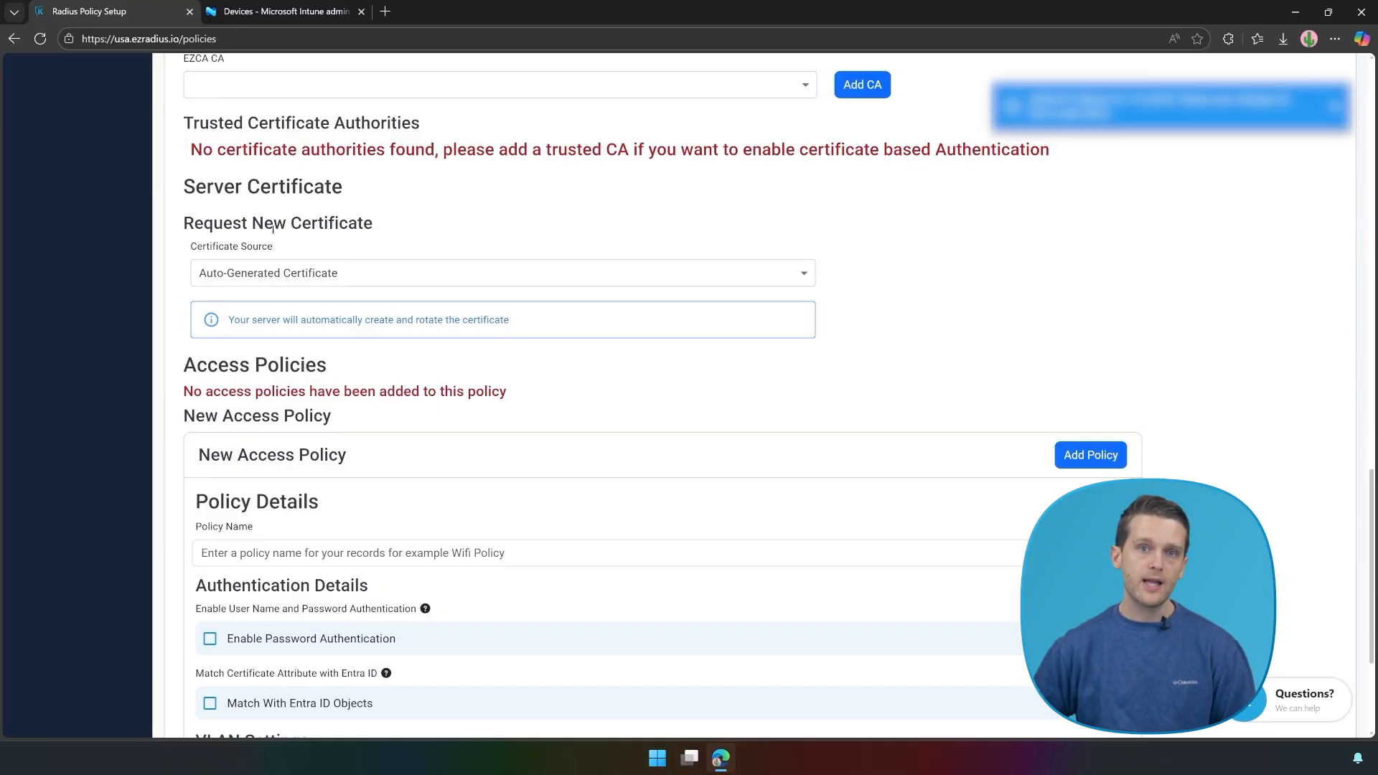
click(241, 278)
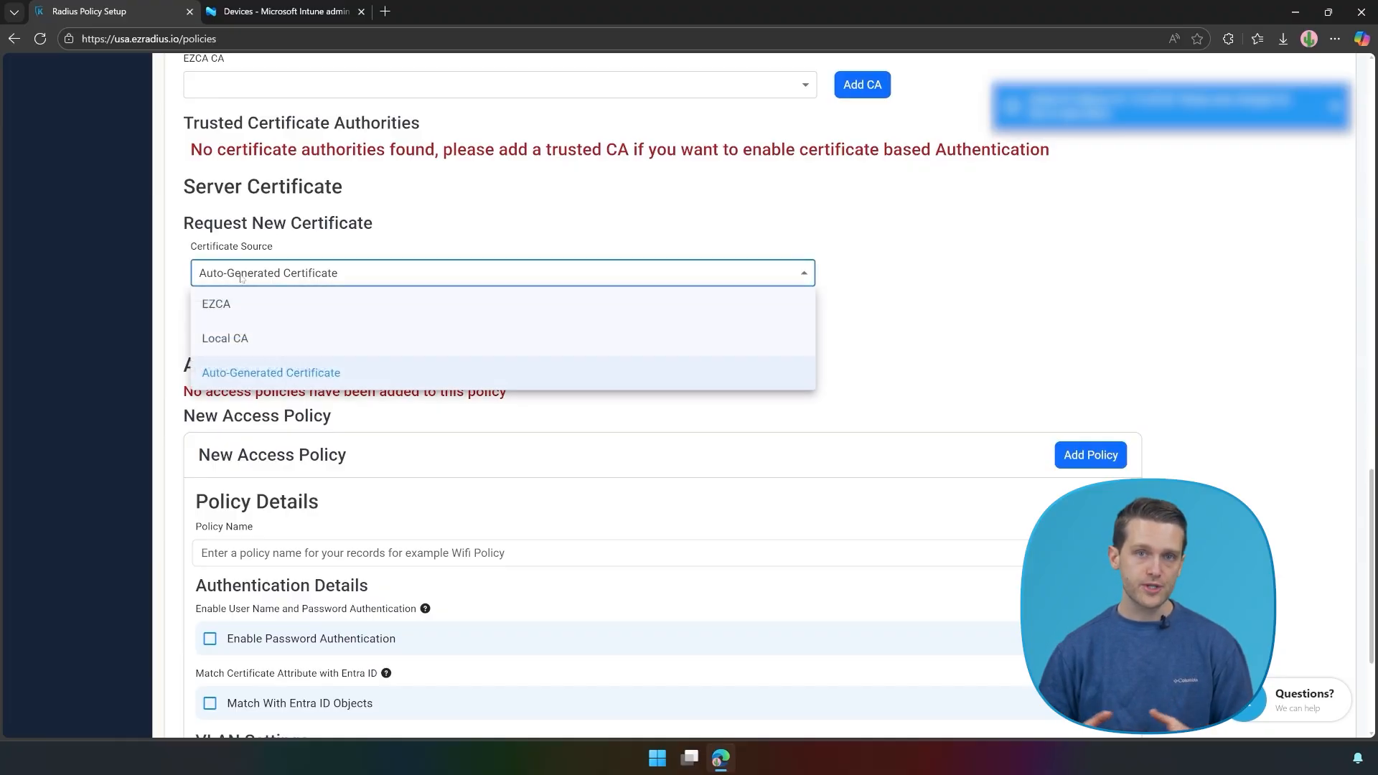
click(237, 370)
scroll(332, 344, down, 3)
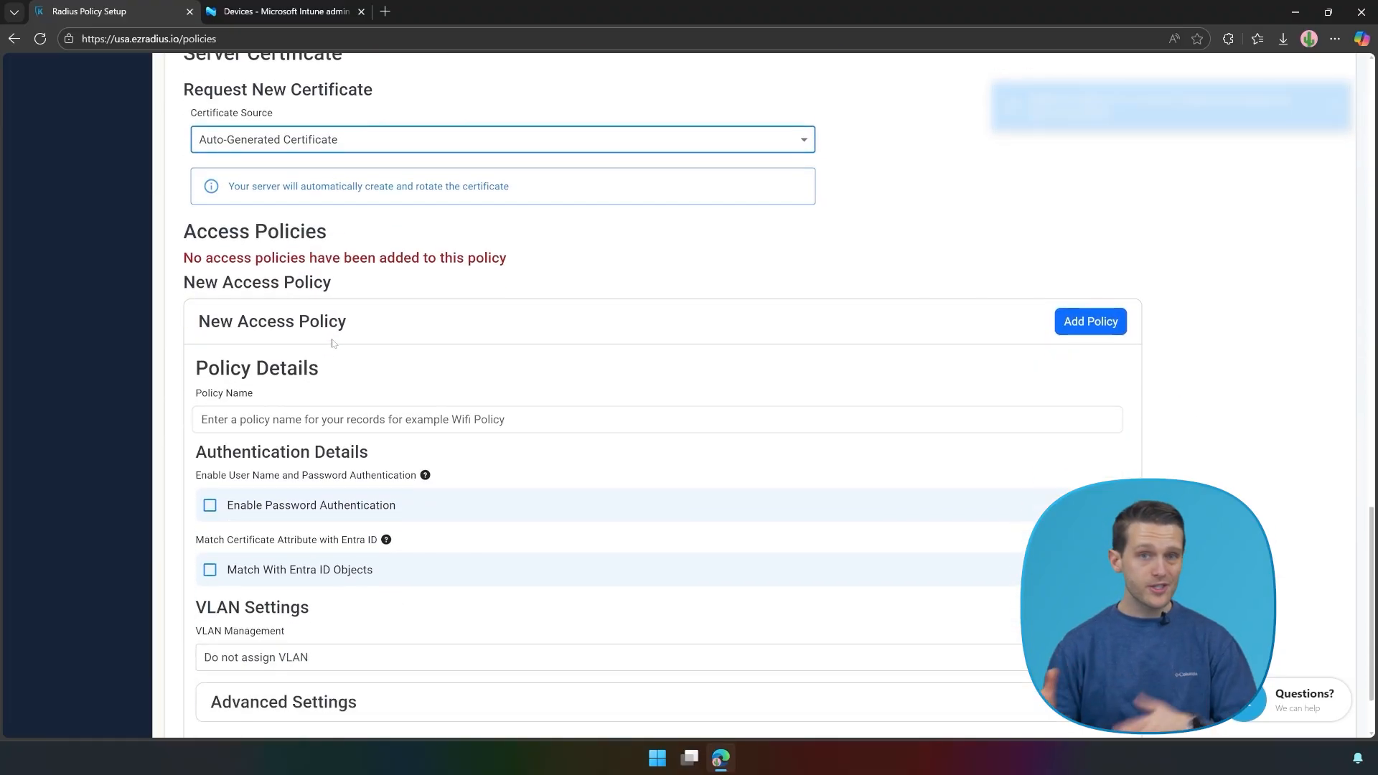
click(314, 332)
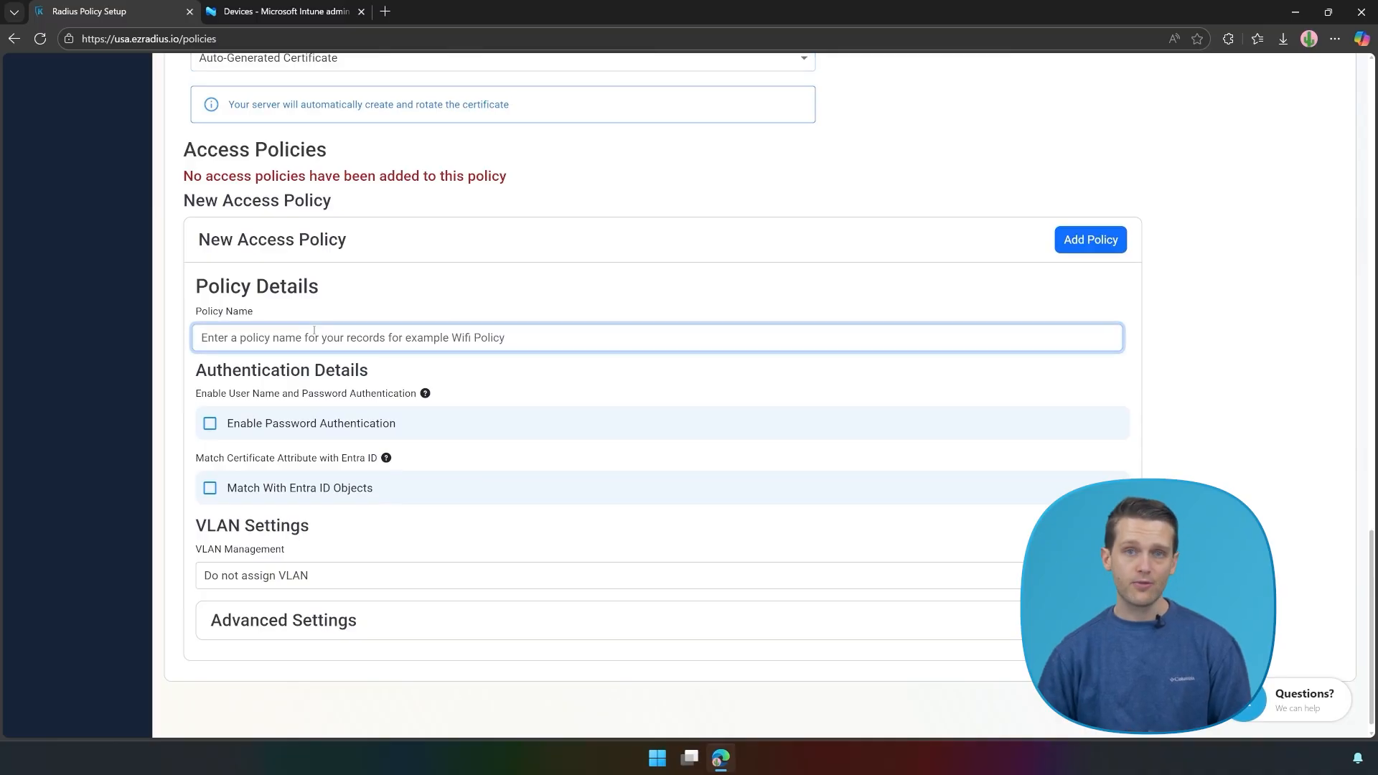
Step: Add a 'Students' access policy with password authentication, IdP delegation, Students group check and no VLAN
text(Students)
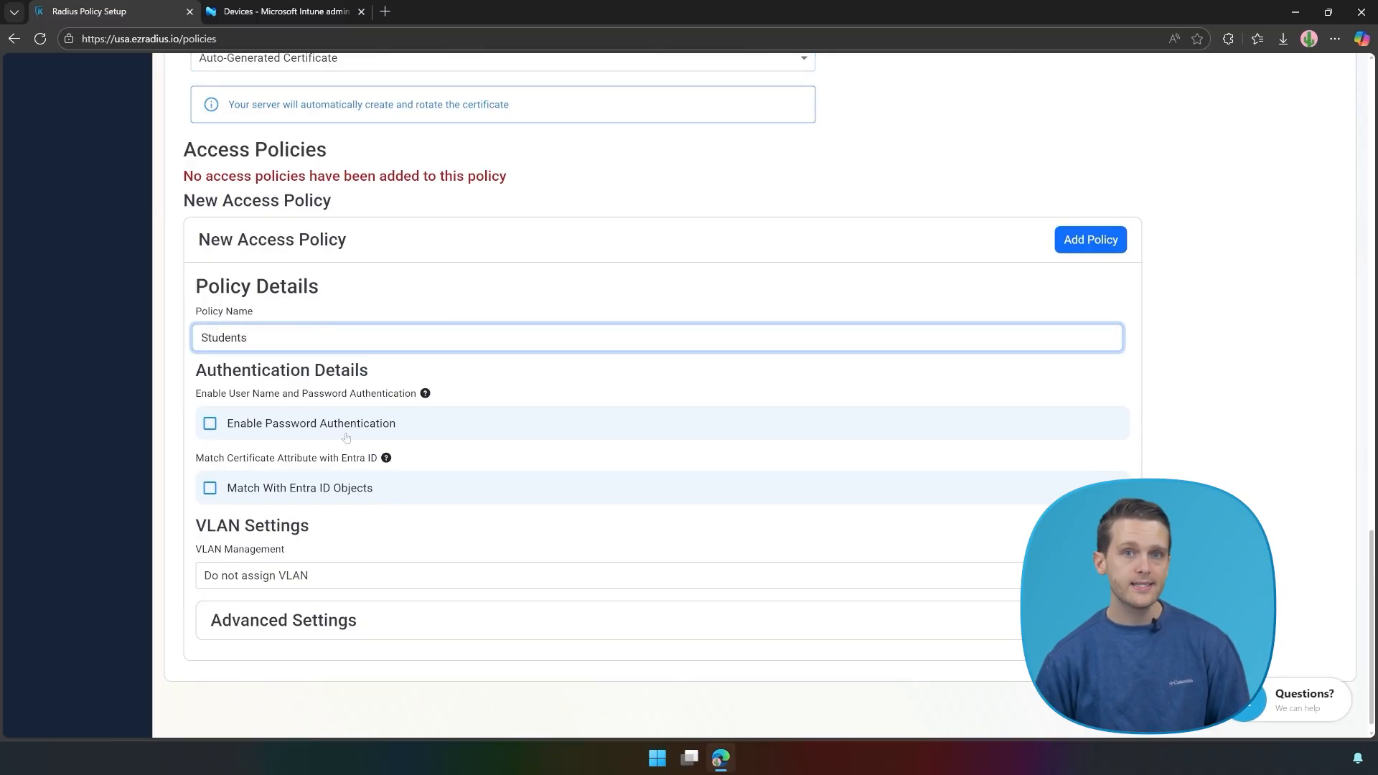
click(311, 429)
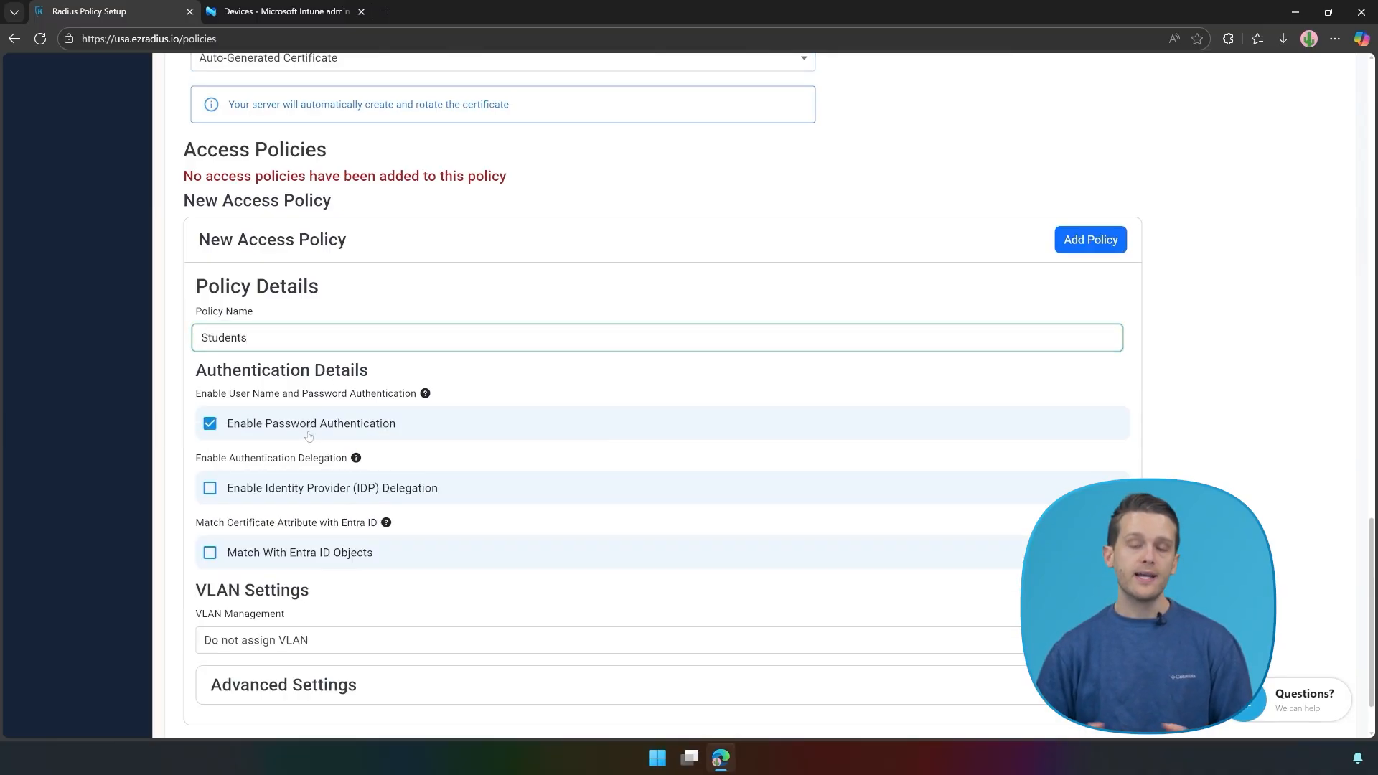
click(283, 491)
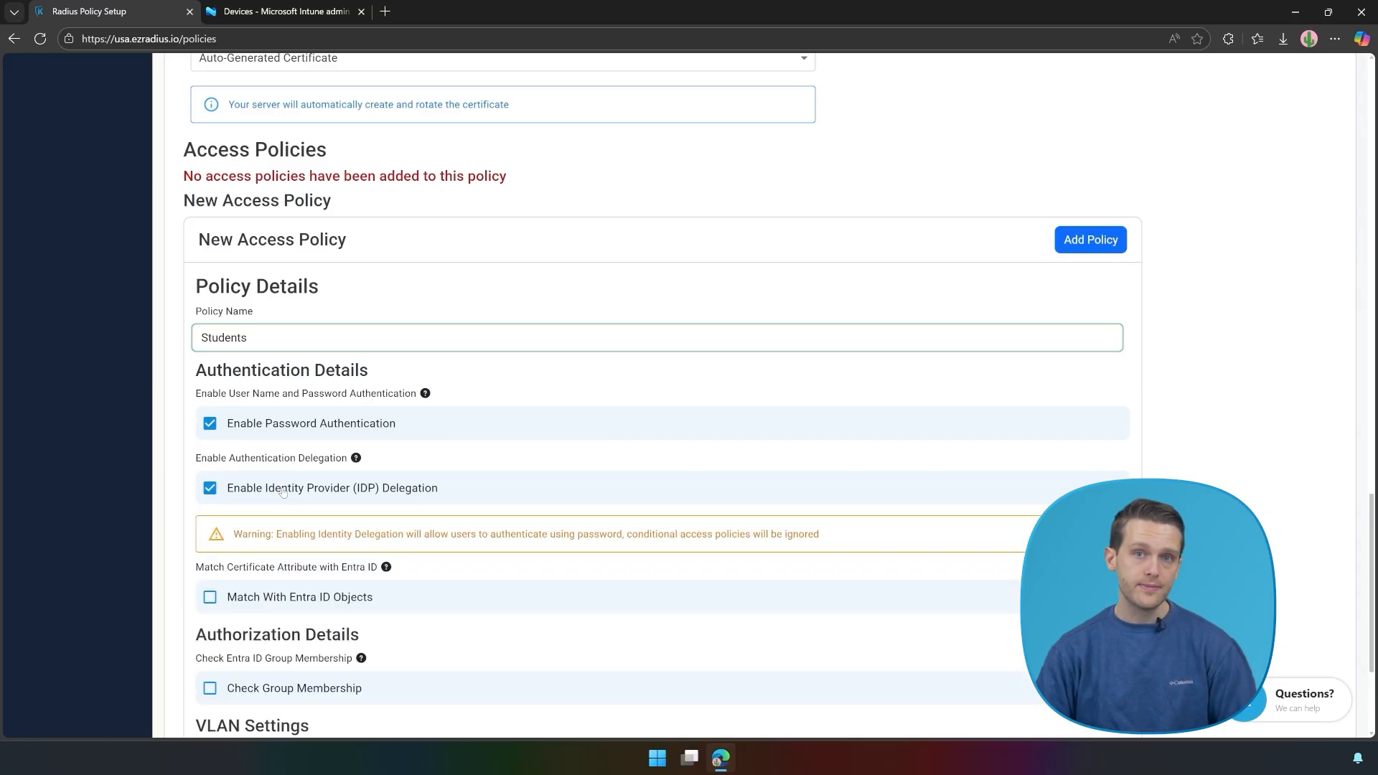
scroll(283, 491, down, 3)
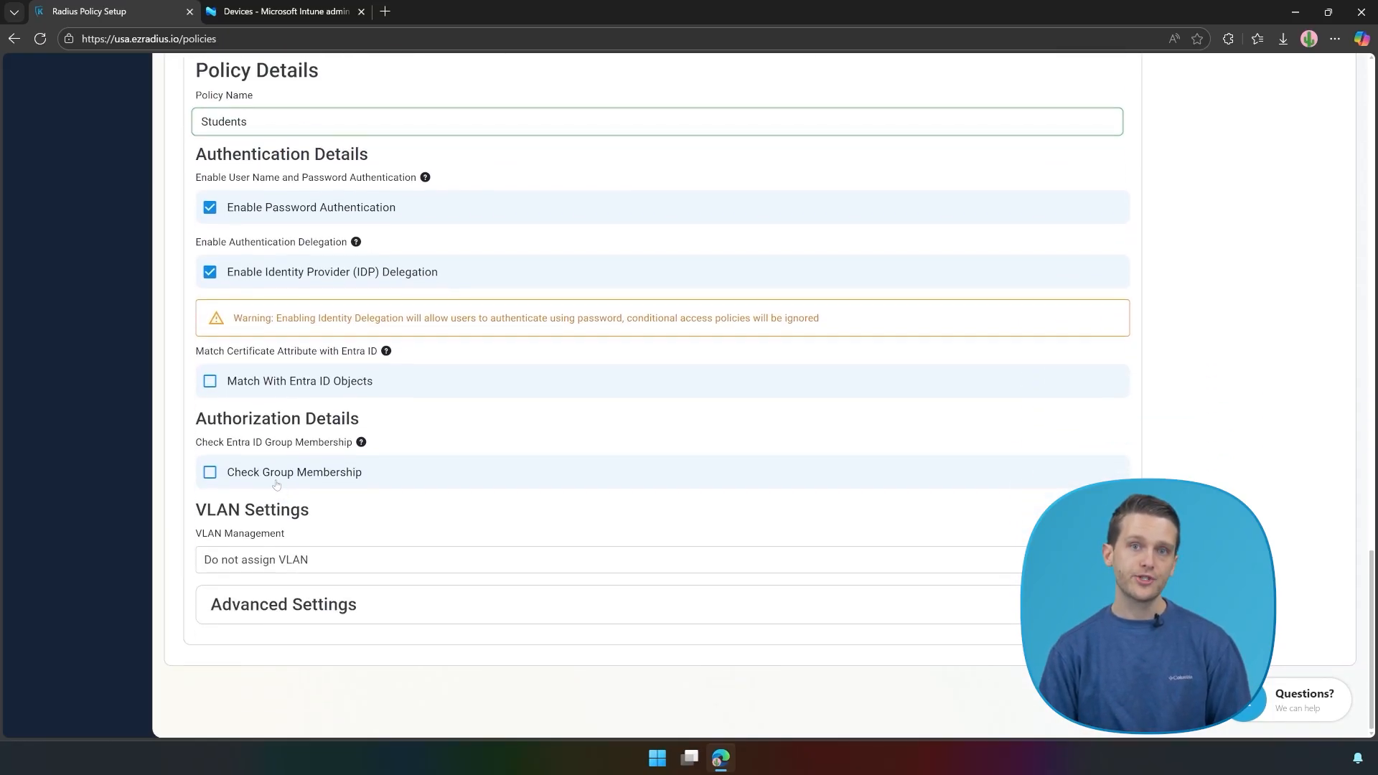
click(270, 479)
click(256, 532)
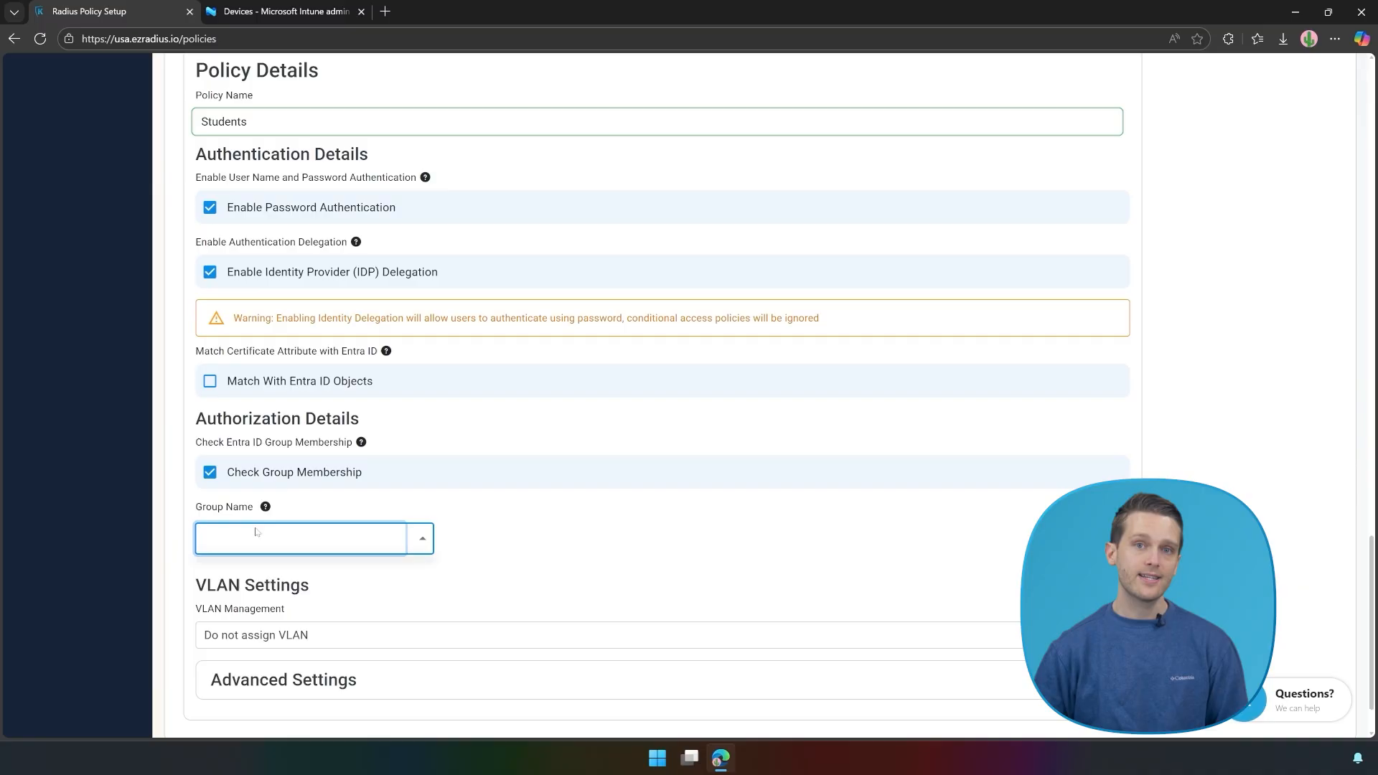
text(Students)
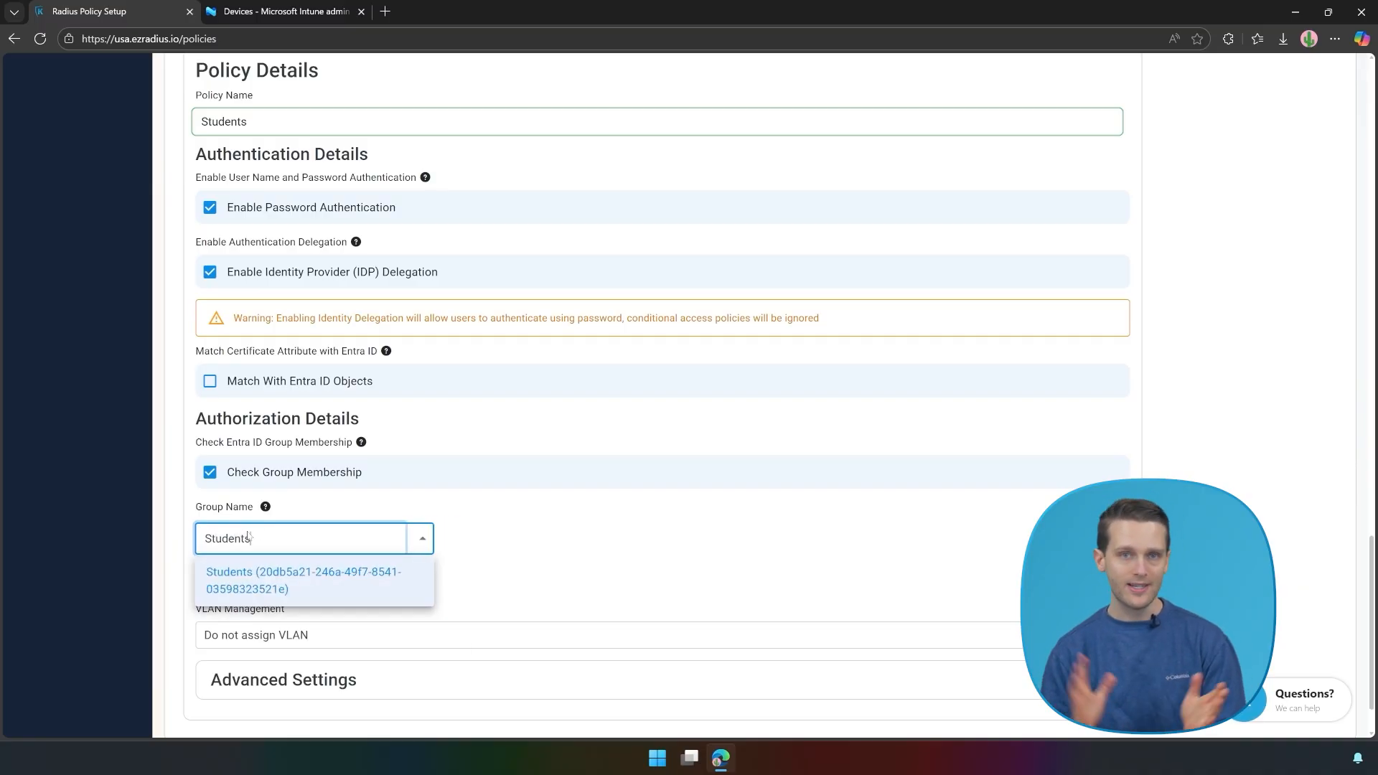
click(260, 578)
click(455, 626)
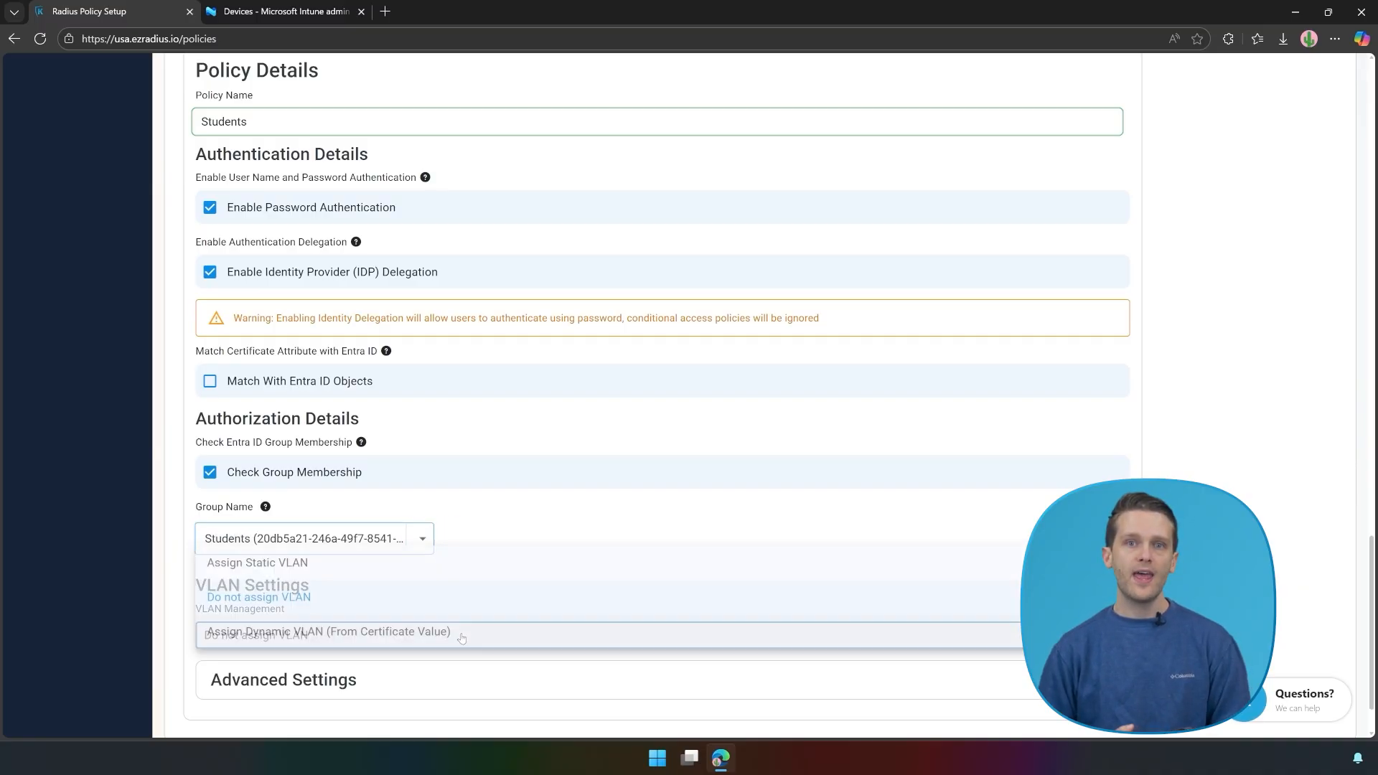
click(416, 595)
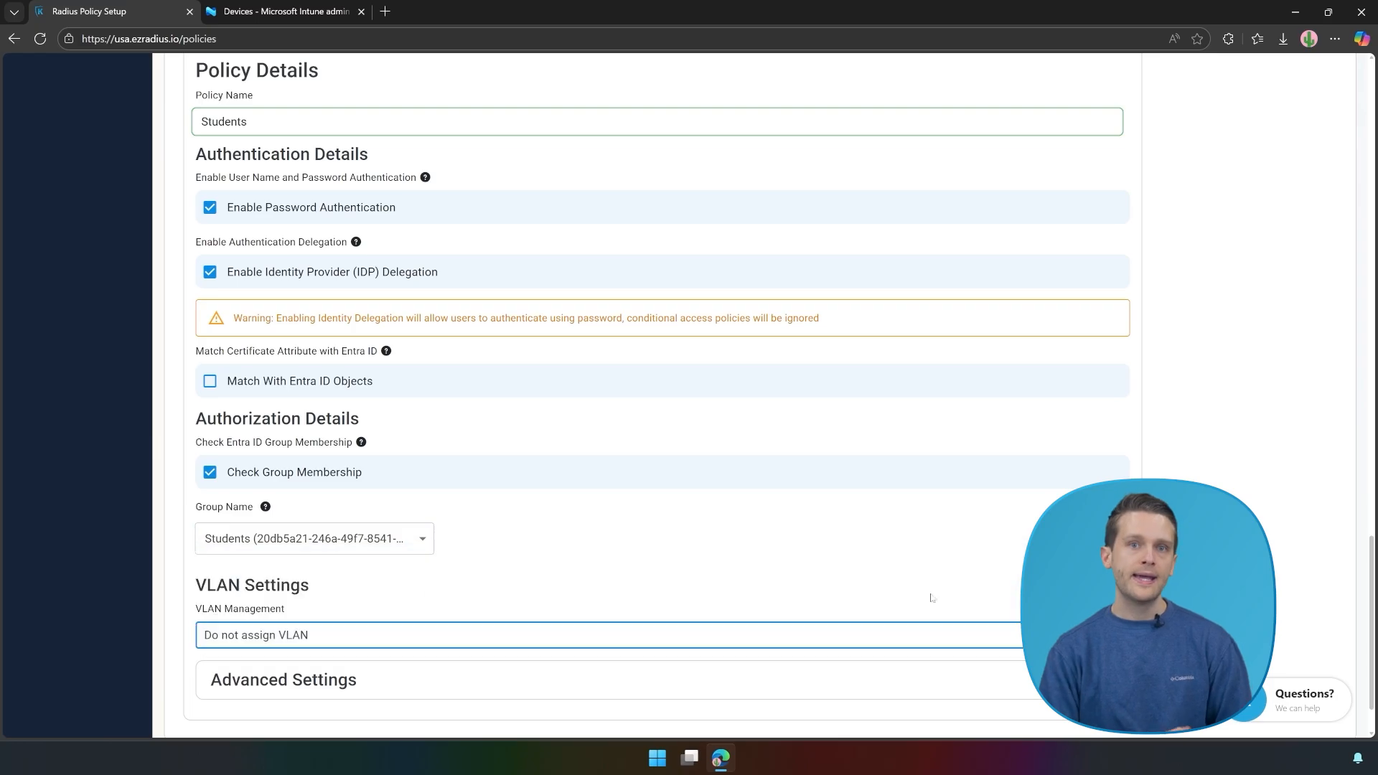
scroll(1083, 316, up, 4)
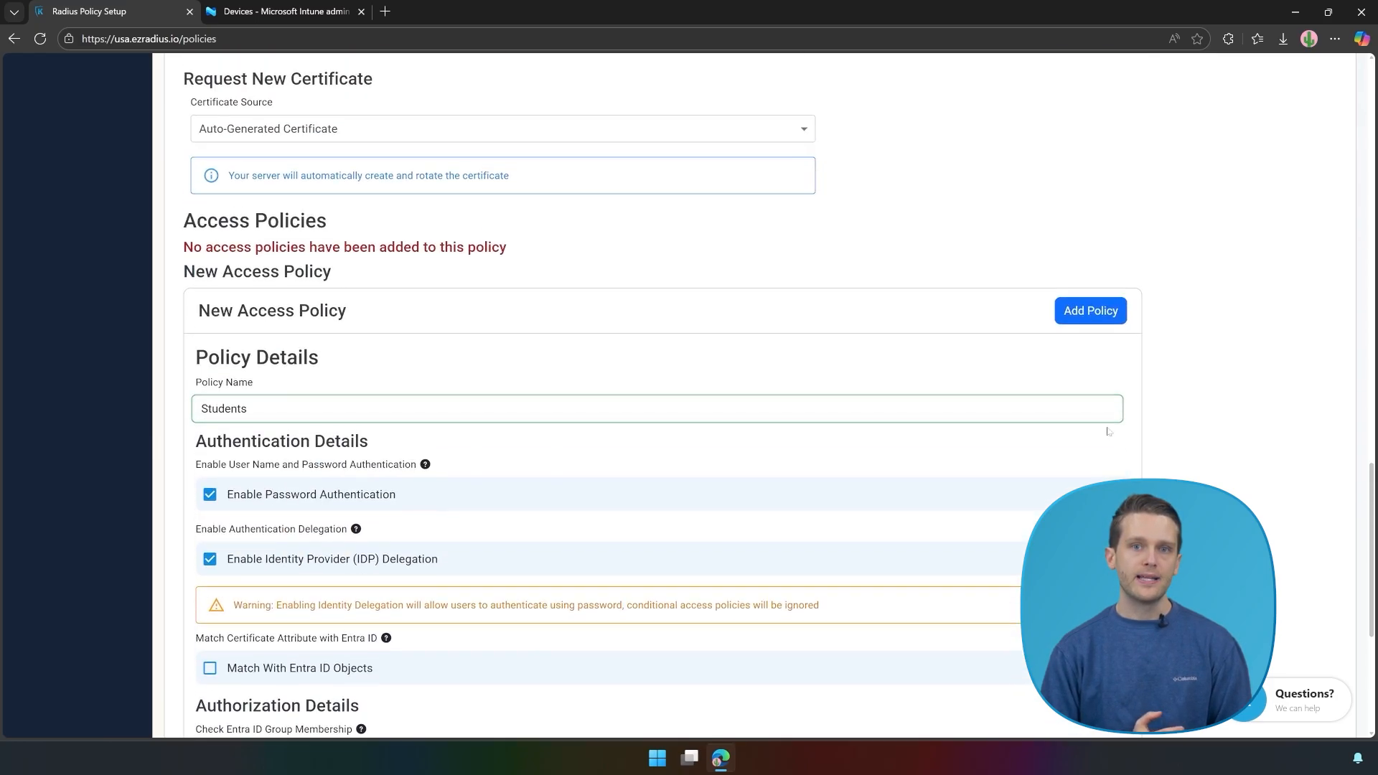
click(1087, 314)
Step: Add a 'Catch All' access policy with password authentication and IdP delegation
click(1117, 261)
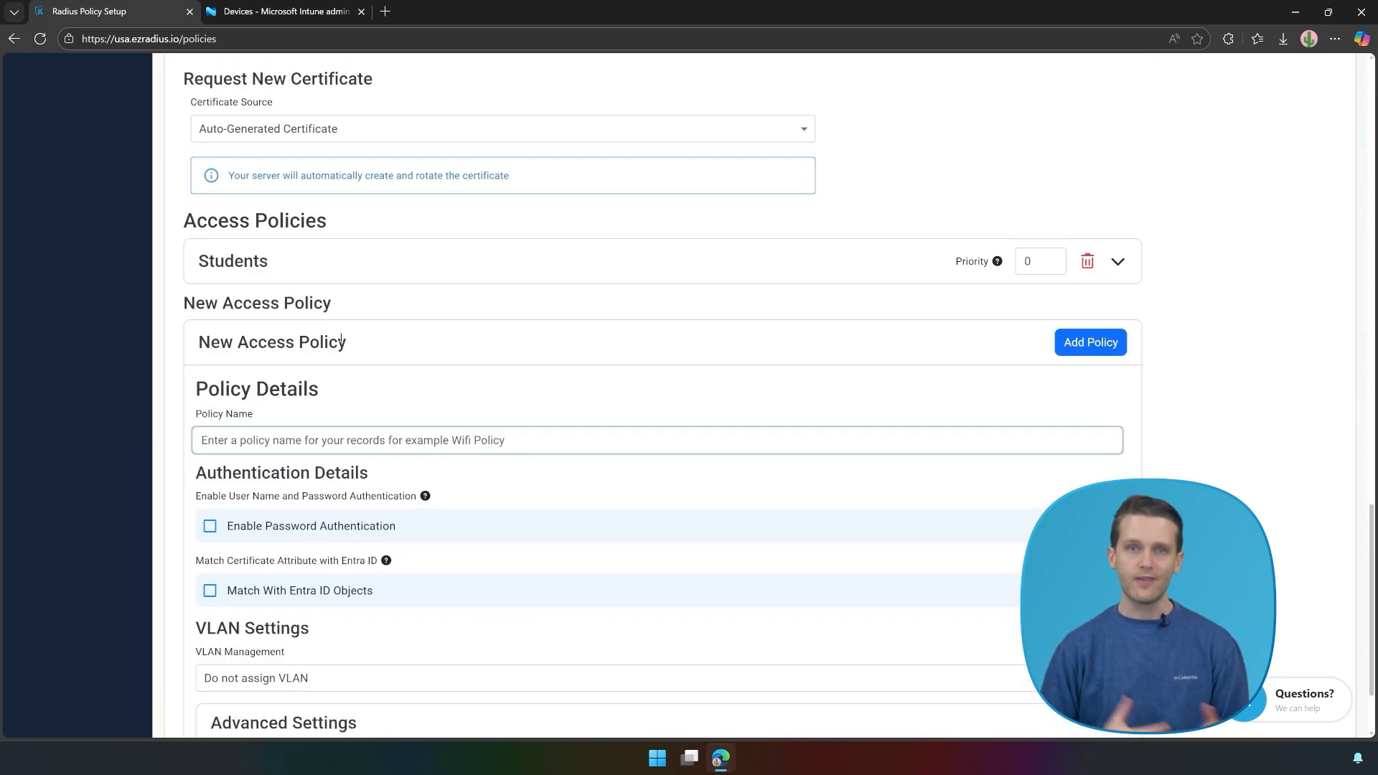
click(310, 447)
text(Catch All)
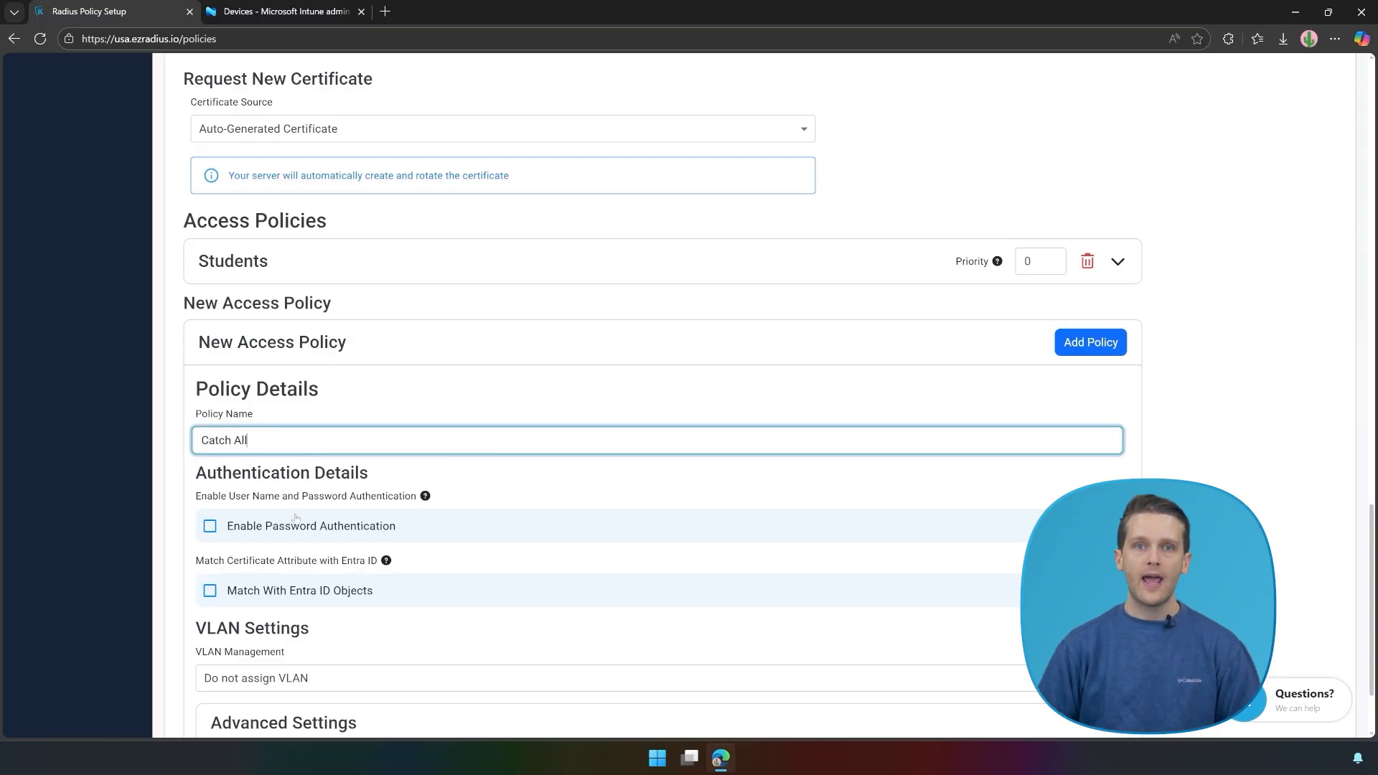
click(295, 524)
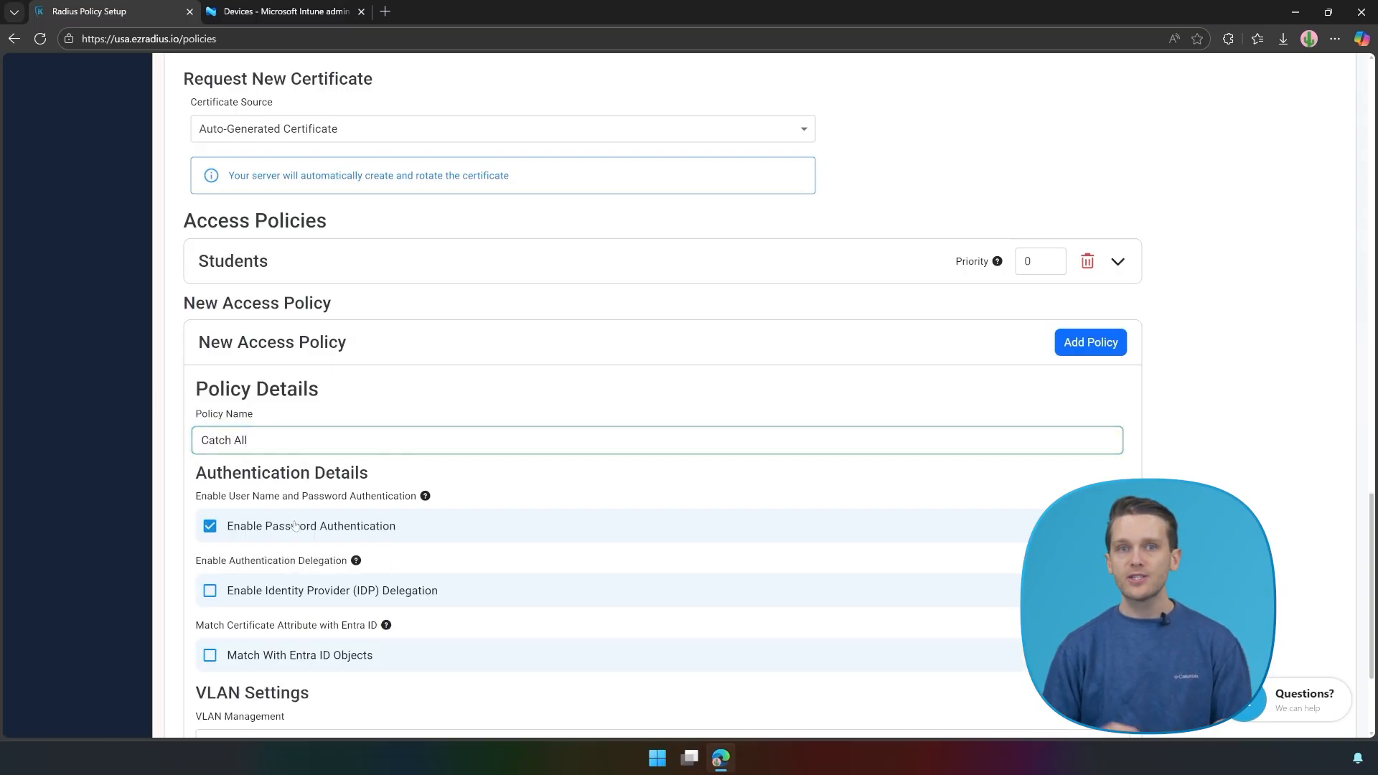
click(282, 593)
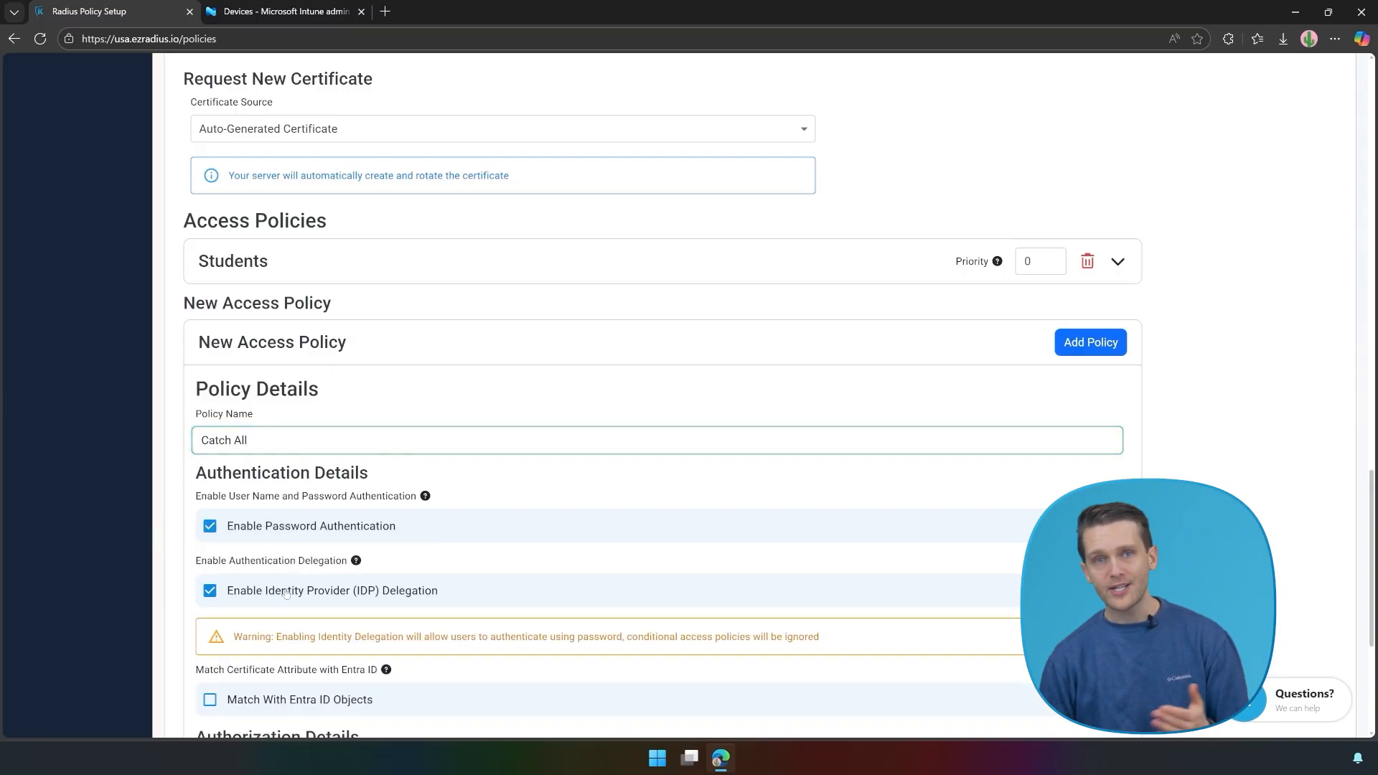
scroll(460, 562, down, 4)
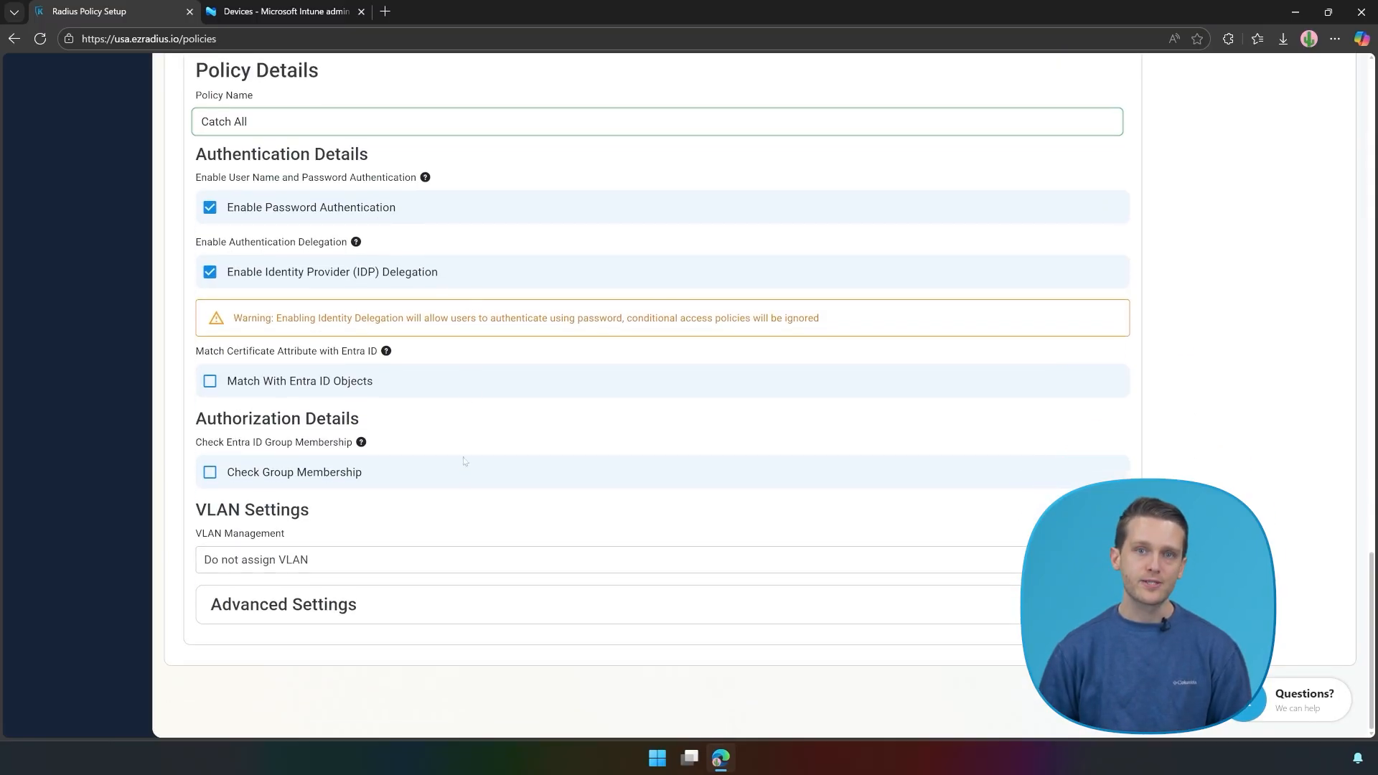
scroll(1034, 369, up, 5)
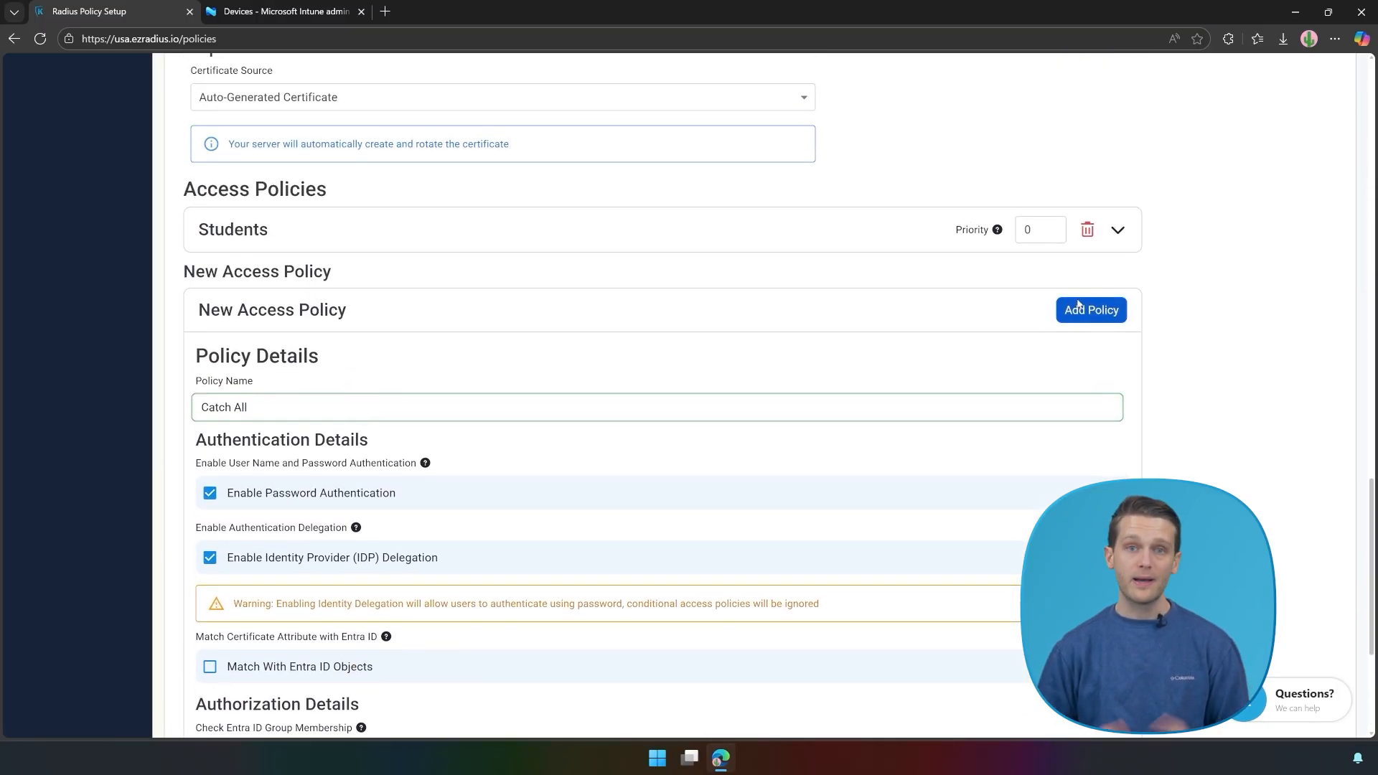
click(1089, 308)
Step: Create the My RADIUS Server policy
click(1119, 284)
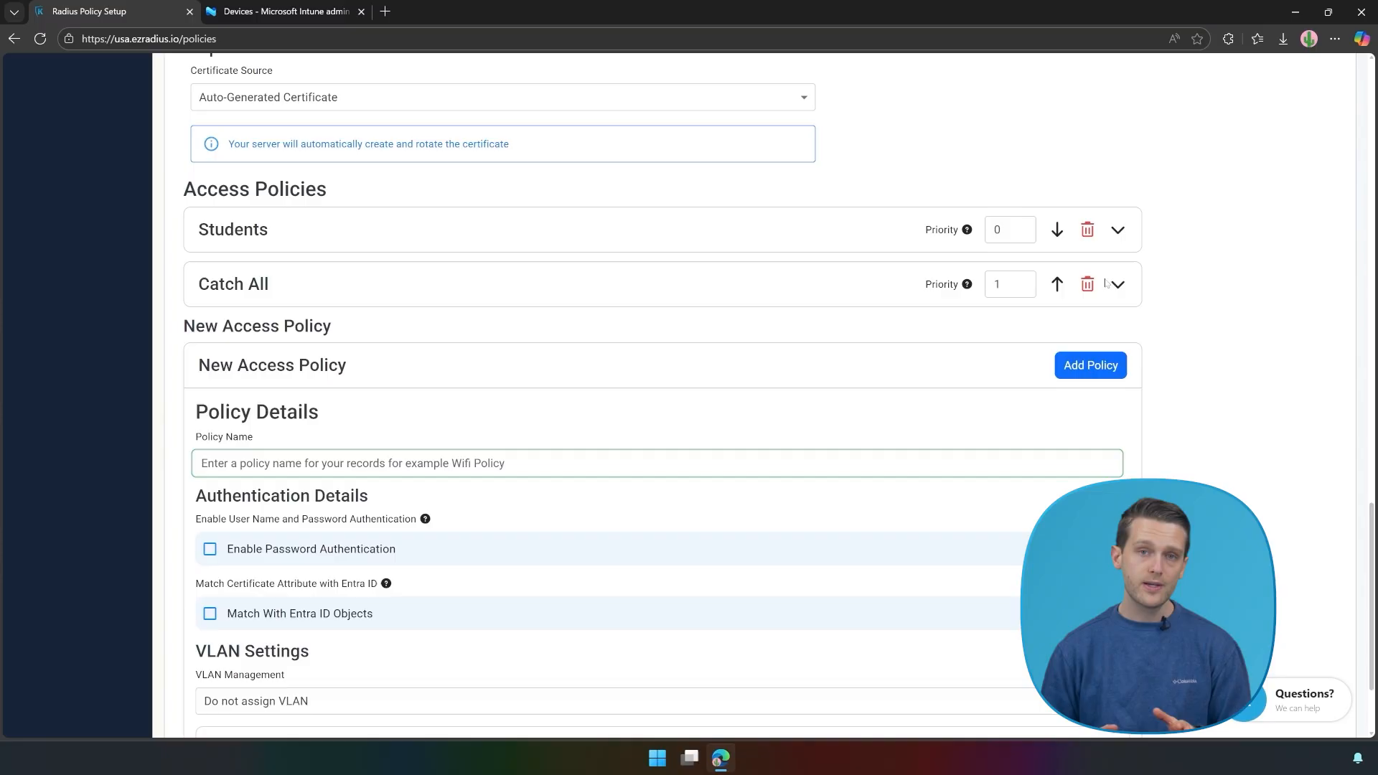
scroll(1252, 277, up, 15)
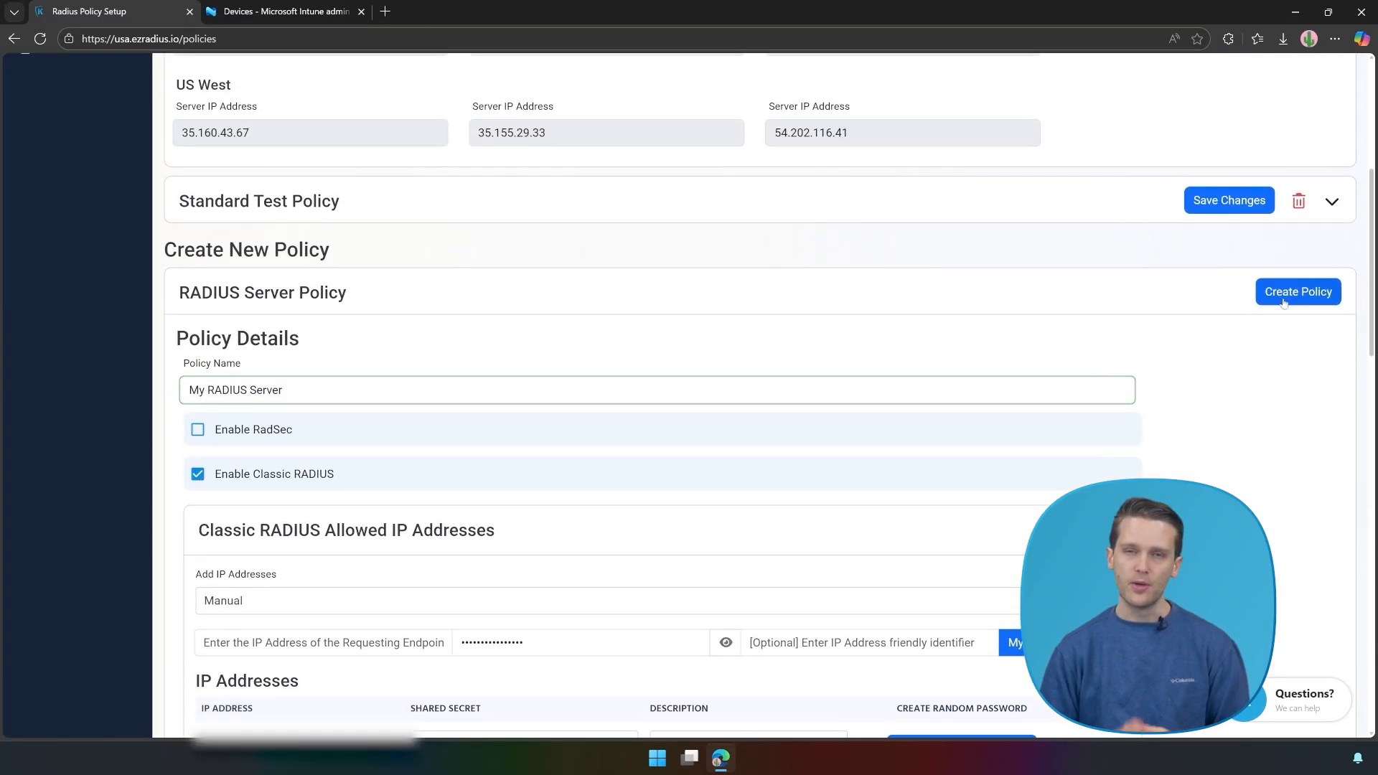
click(1284, 293)
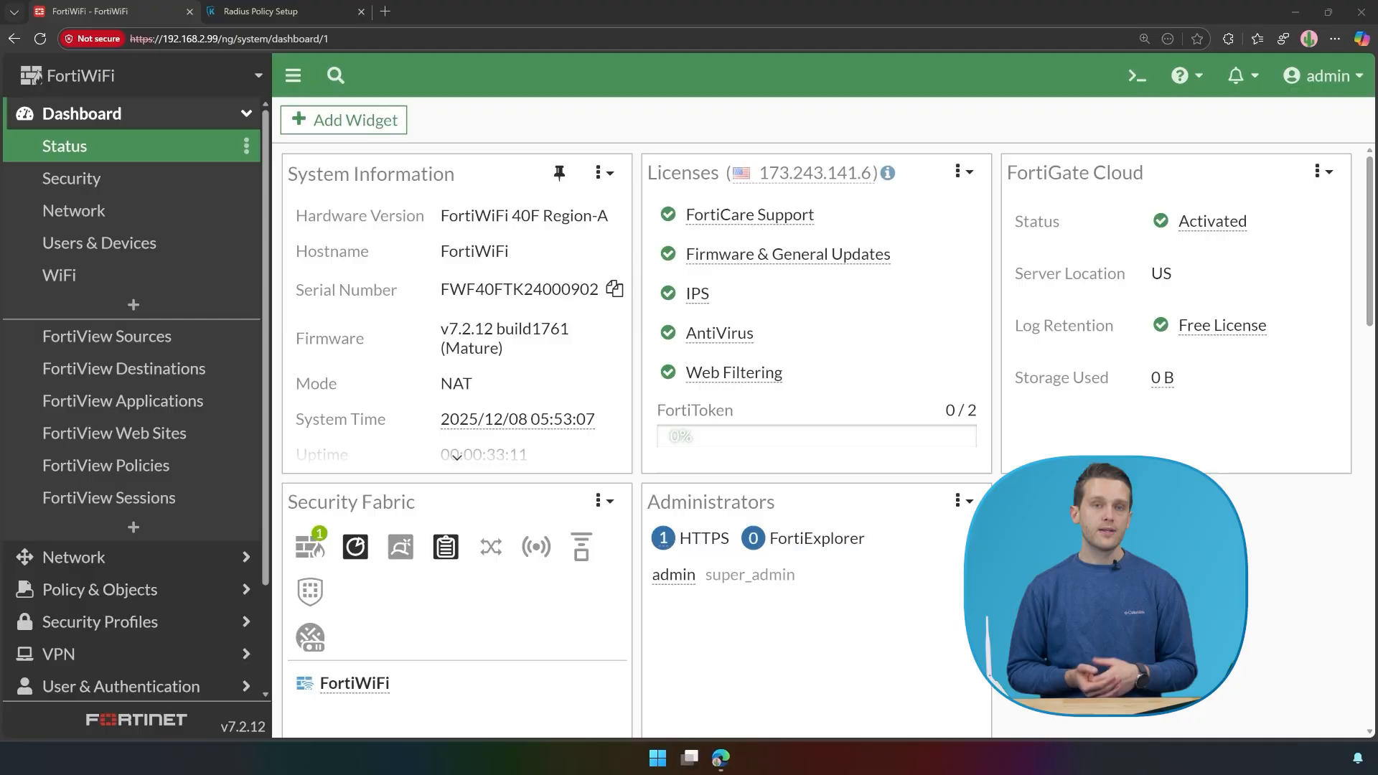
Step: Start a new FortiWiFi RADIUS server entry named 'EZRADIUS' under User & Authentication > RADIUS Servers
scroll(93, 610, down, 2)
click(94, 615)
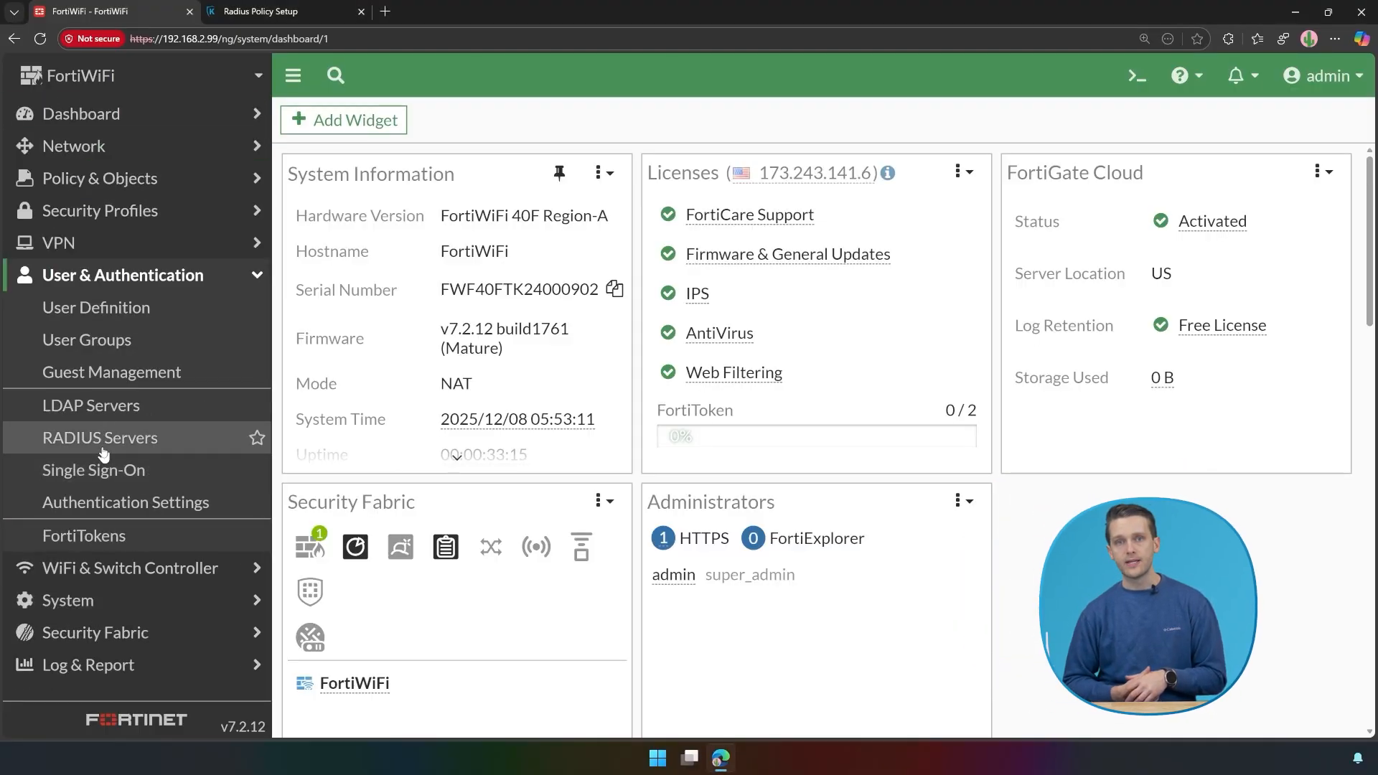
click(102, 446)
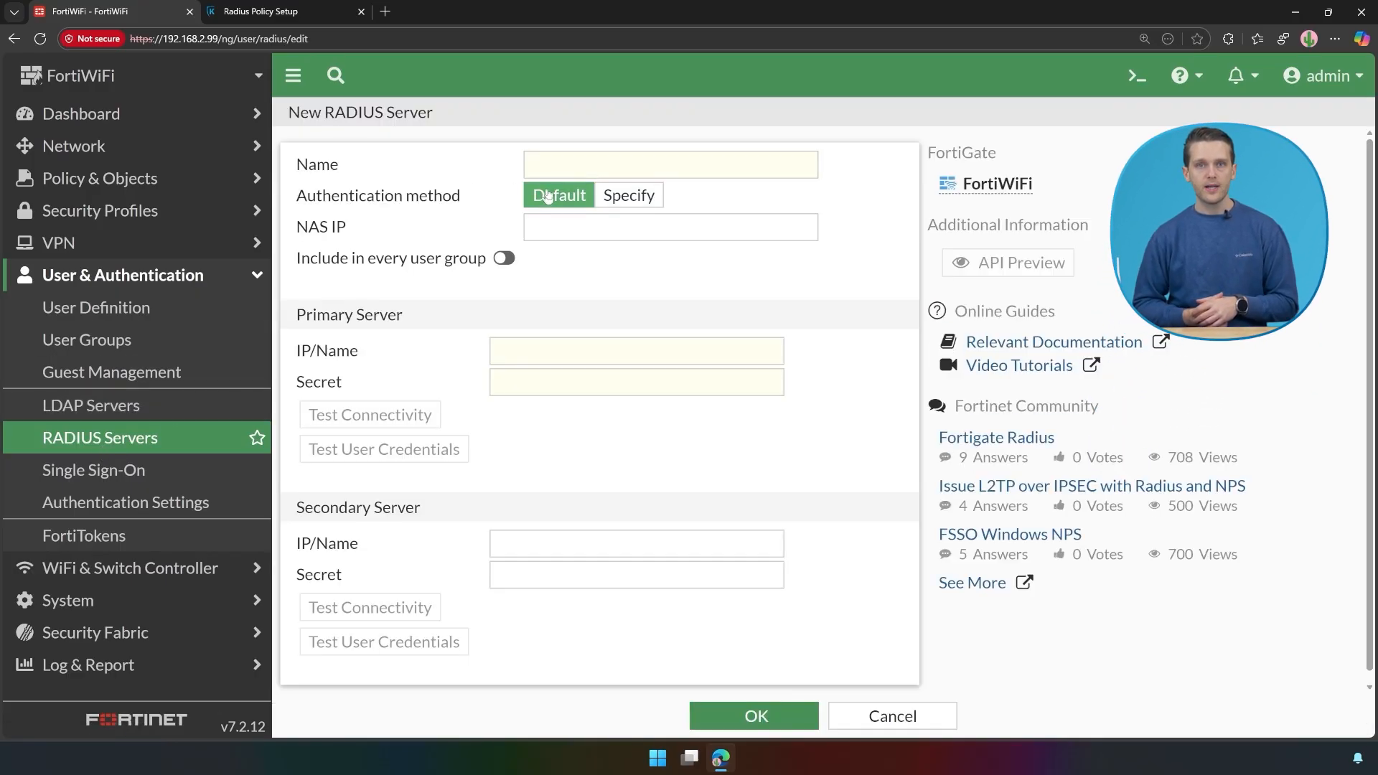
click(575, 170)
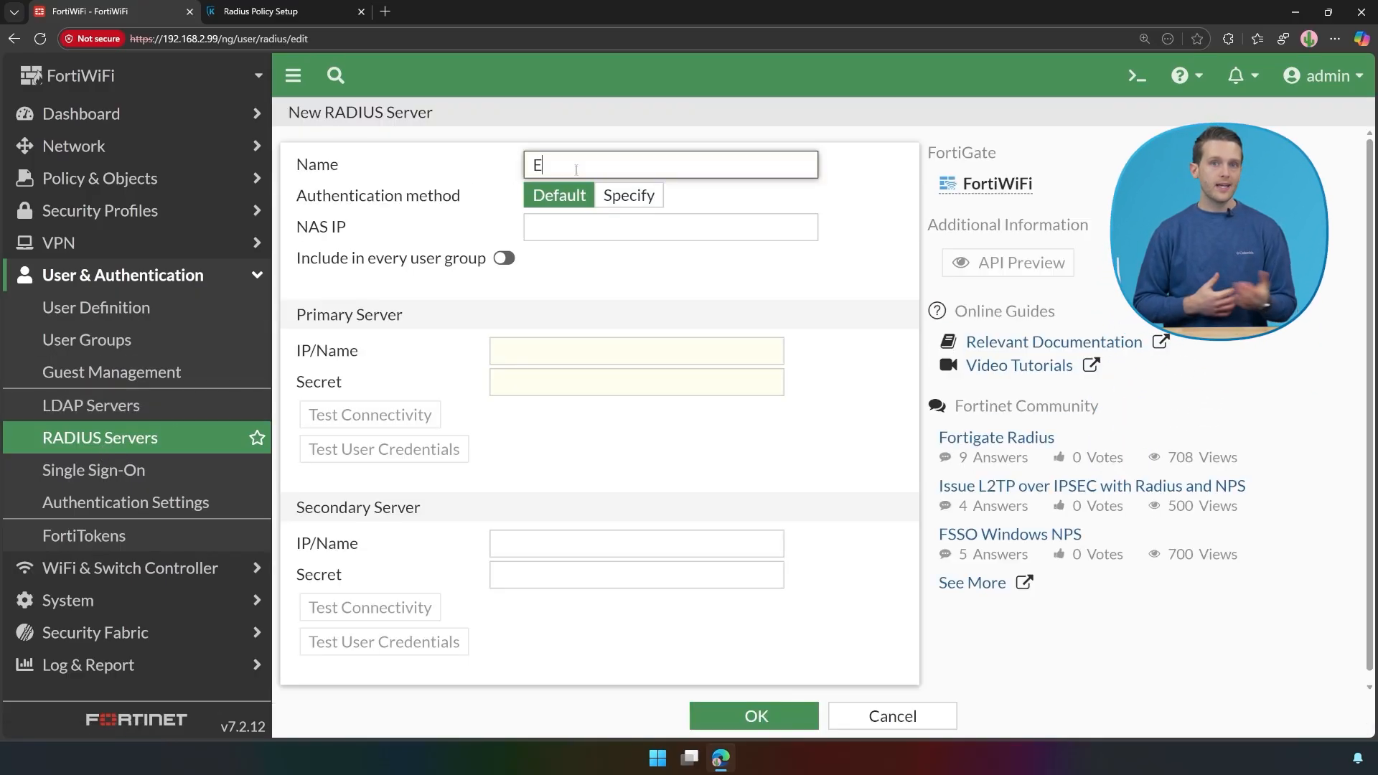
text(EZRADIUS)
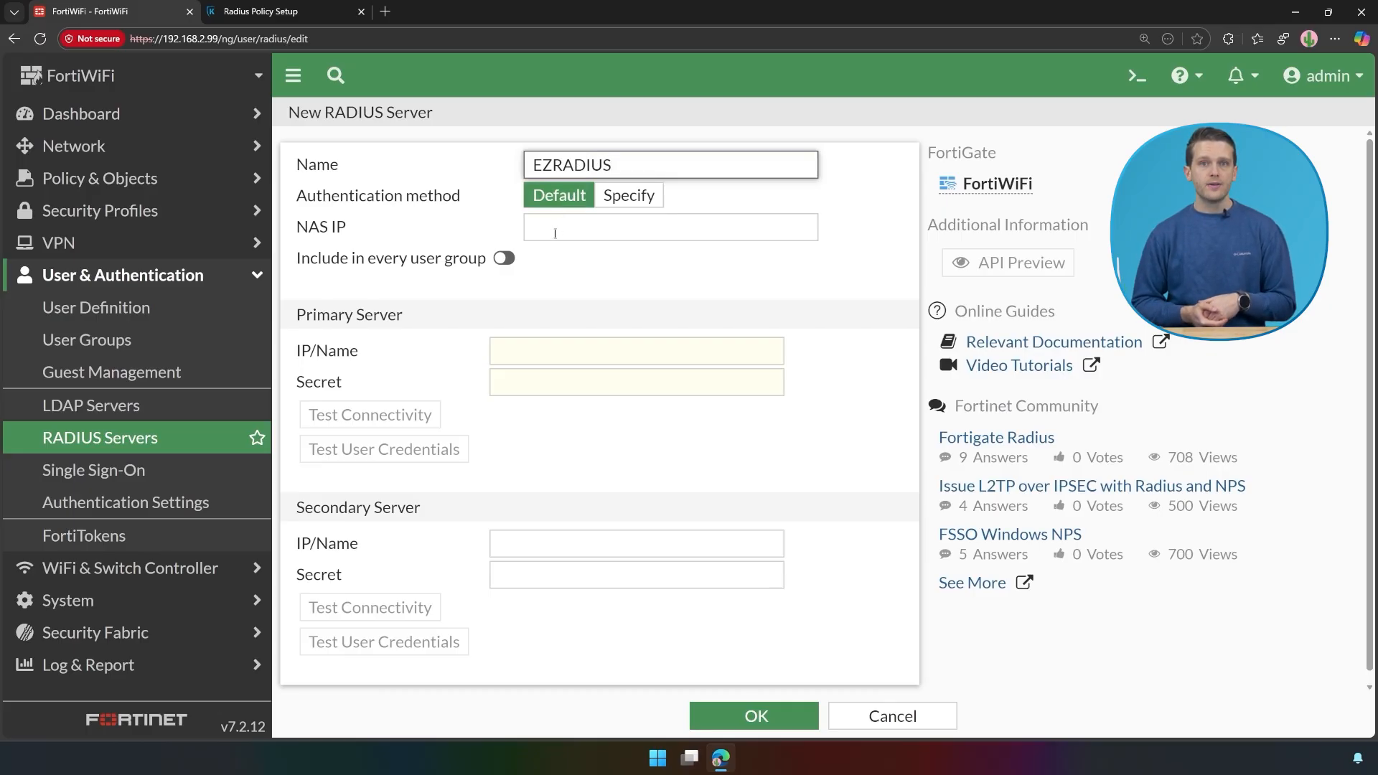
click(518, 348)
Step: Set the primary server to the US West address 35.160.43.67 copied from EZRADIUS
click(303, 16)
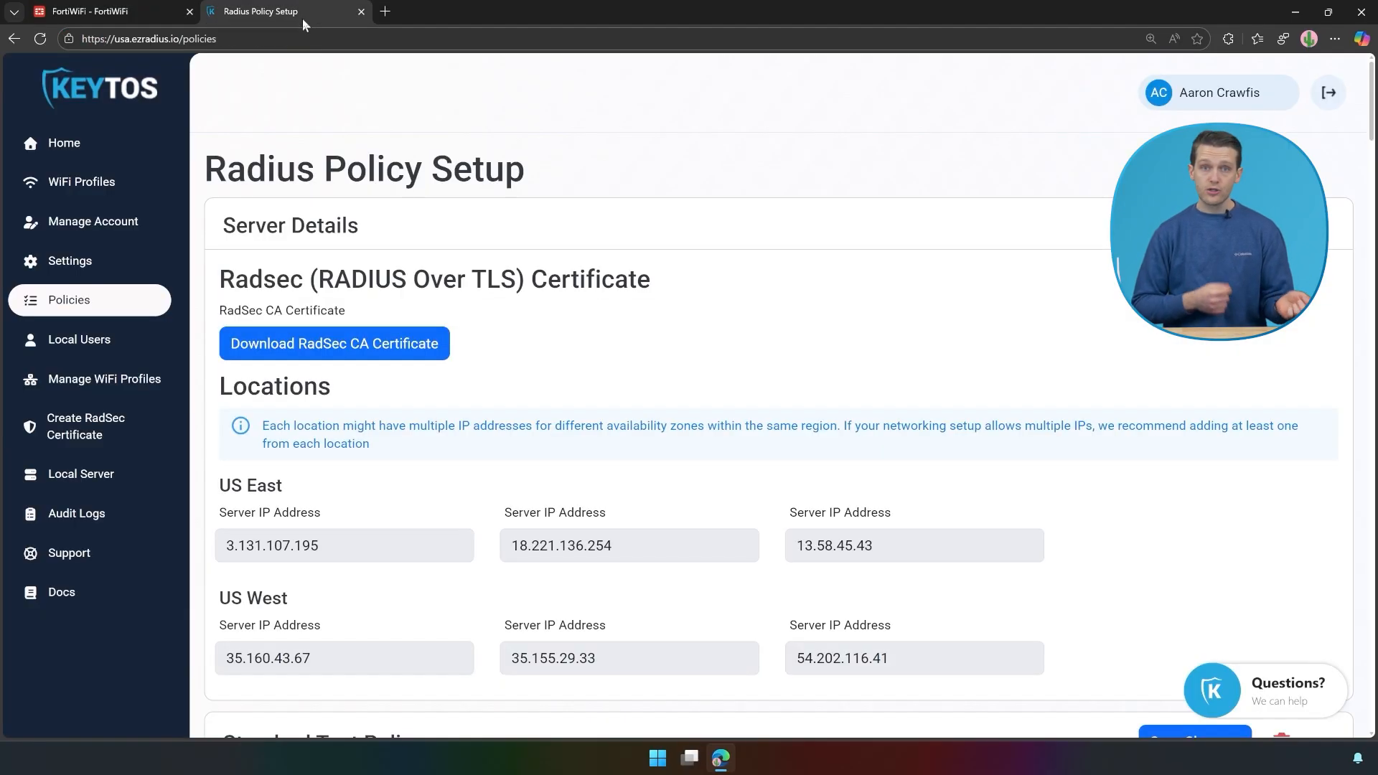
scroll(303, 452, down, 1)
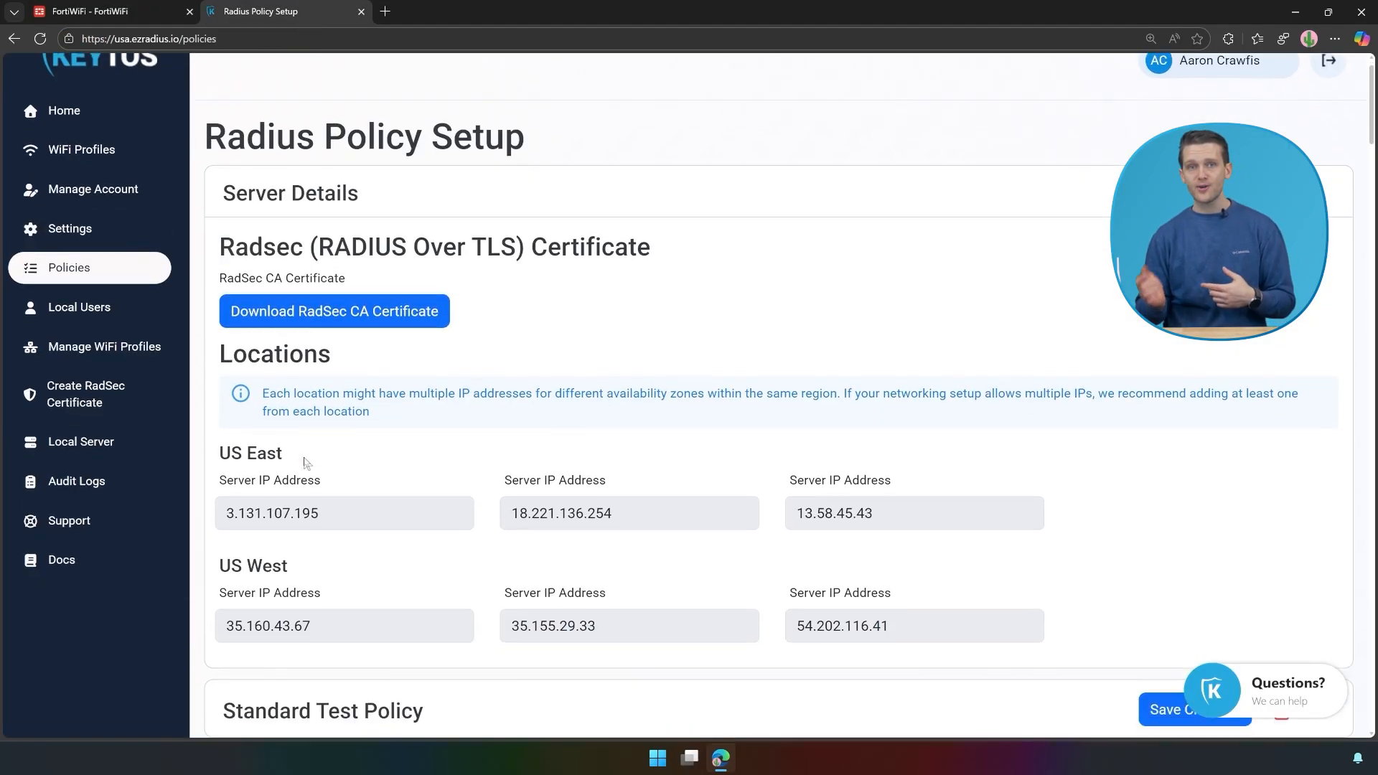
double_click(311, 587)
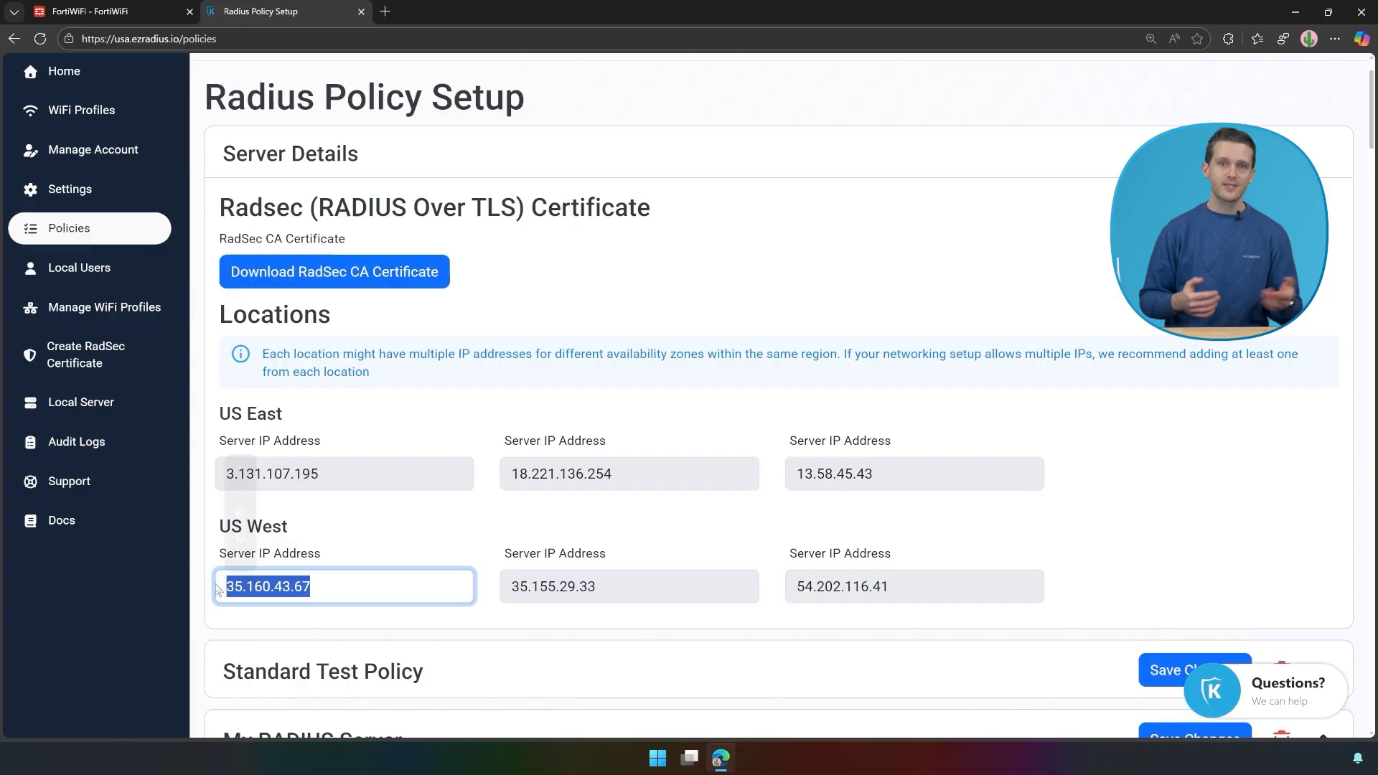
key(ctrl+c)
click(122, 14)
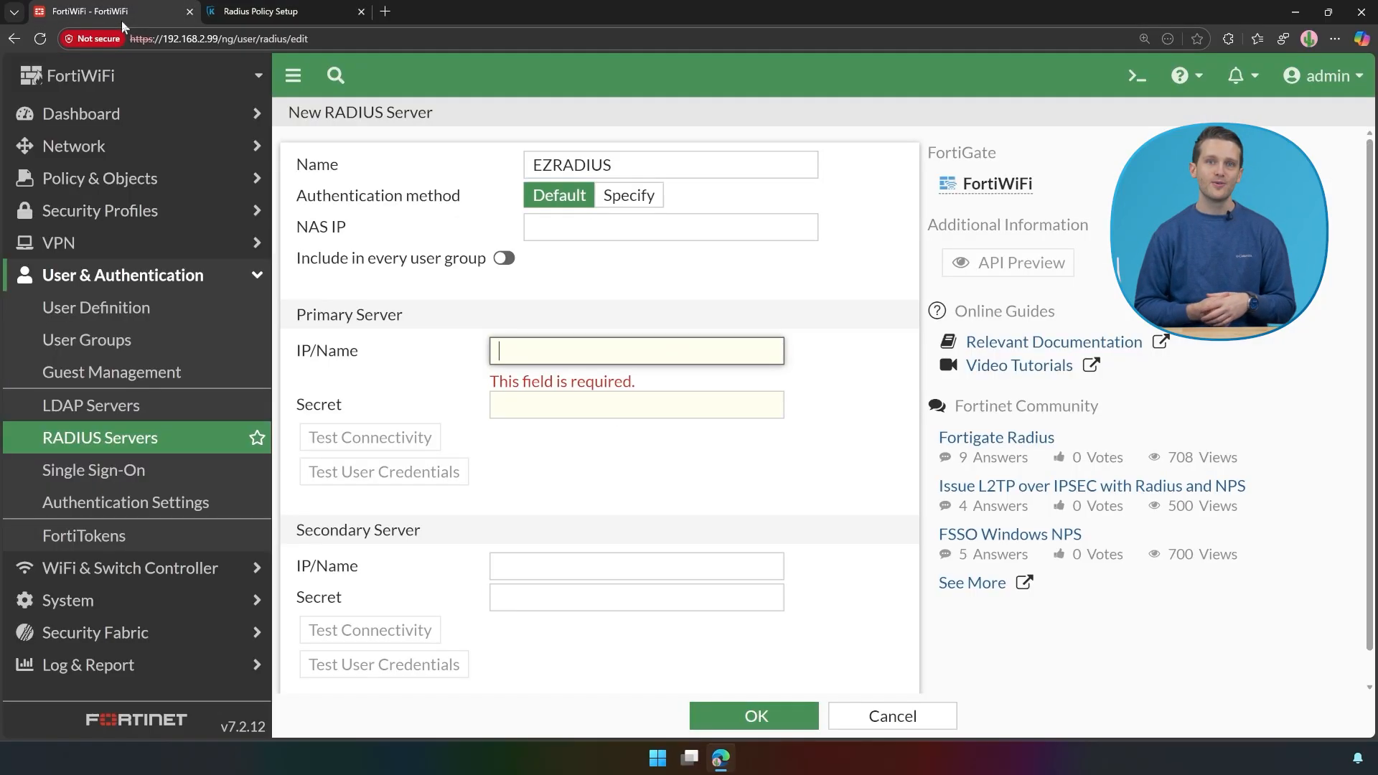
key(ctrl+v)
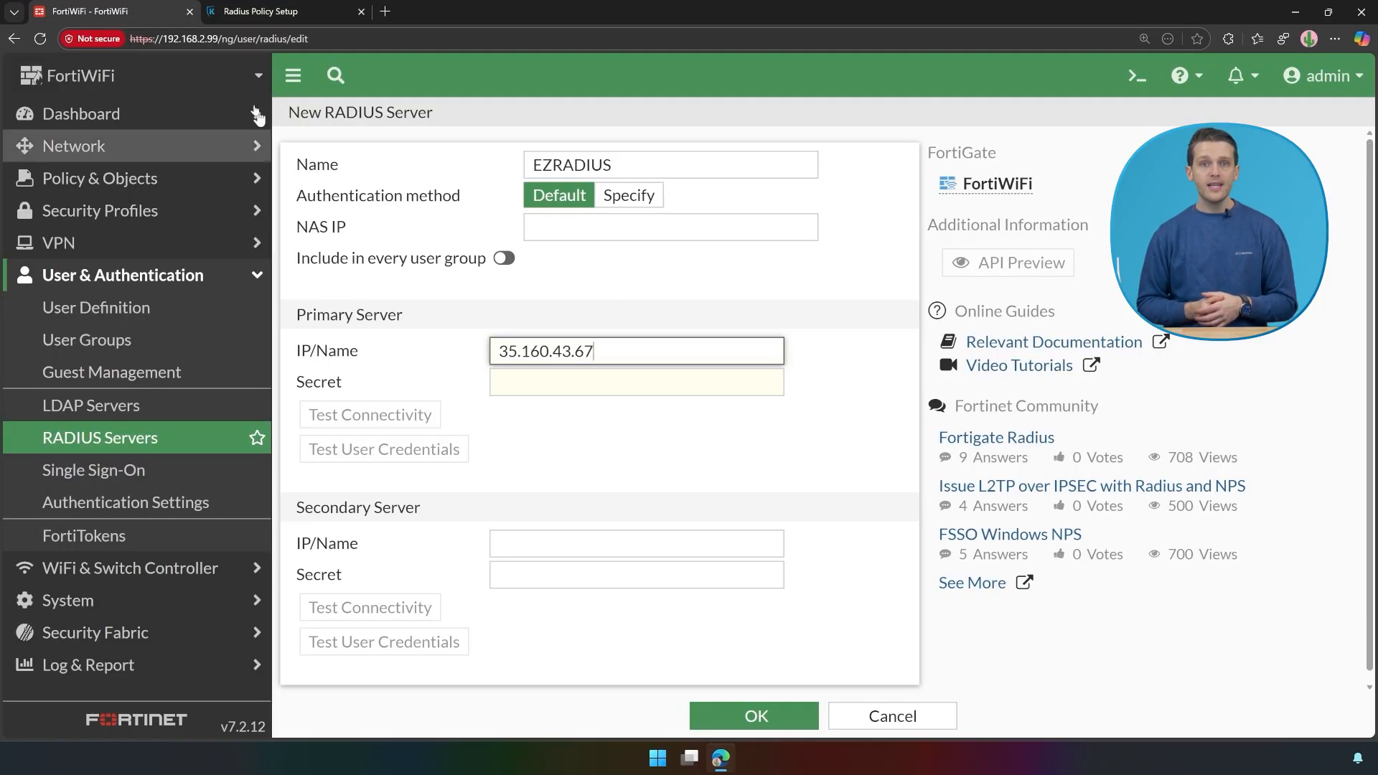
Step: Enter the EZRADIUS policy's shared secret as the primary server secret and pass the connectivity test
click(562, 375)
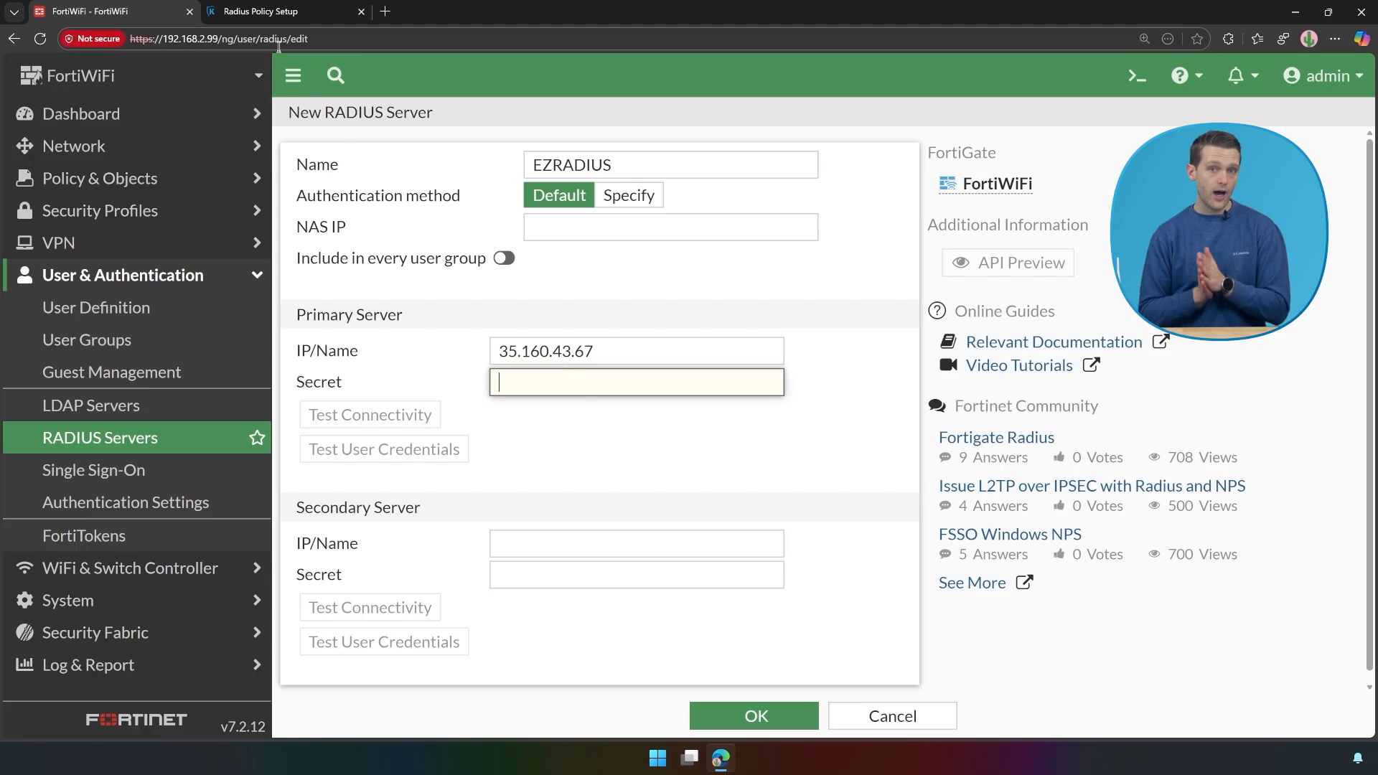
click(263, 15)
scroll(564, 388, down, 7)
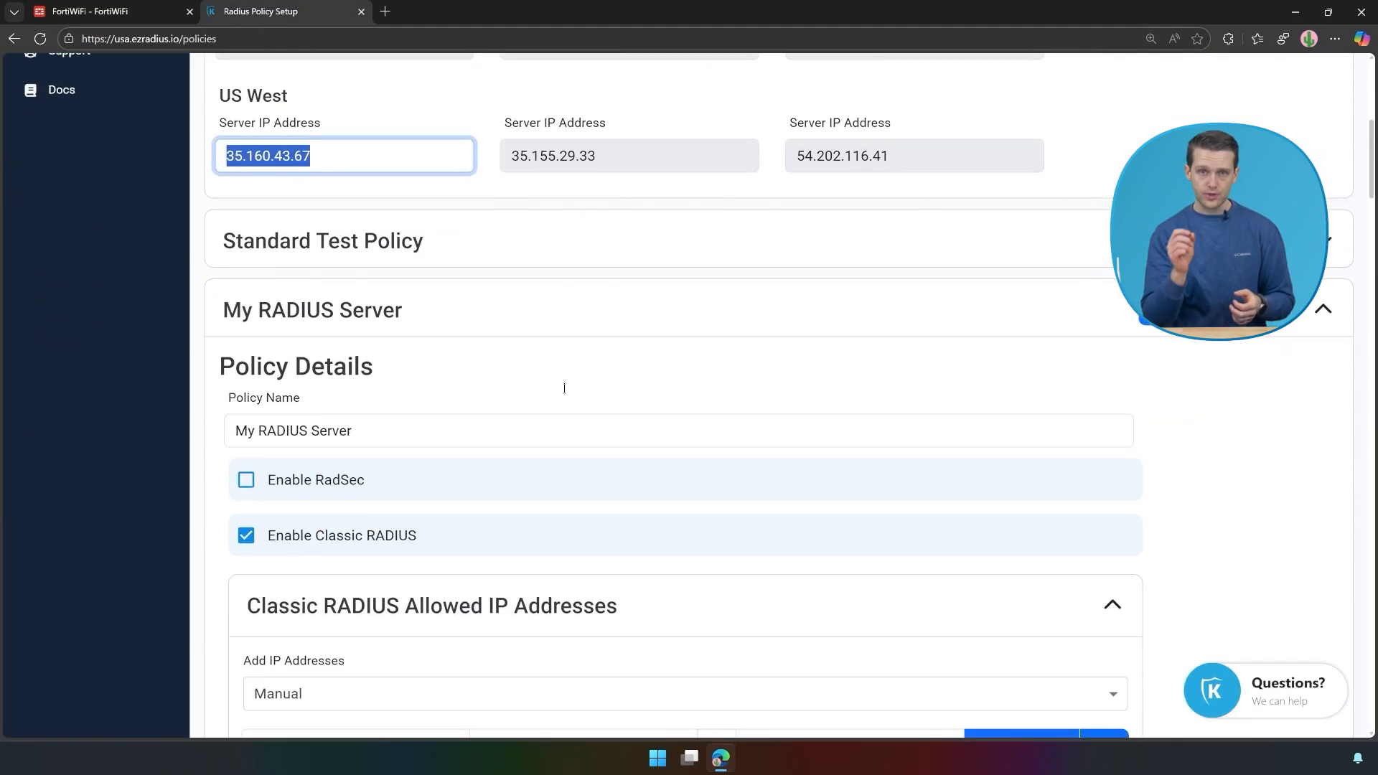
click(646, 661)
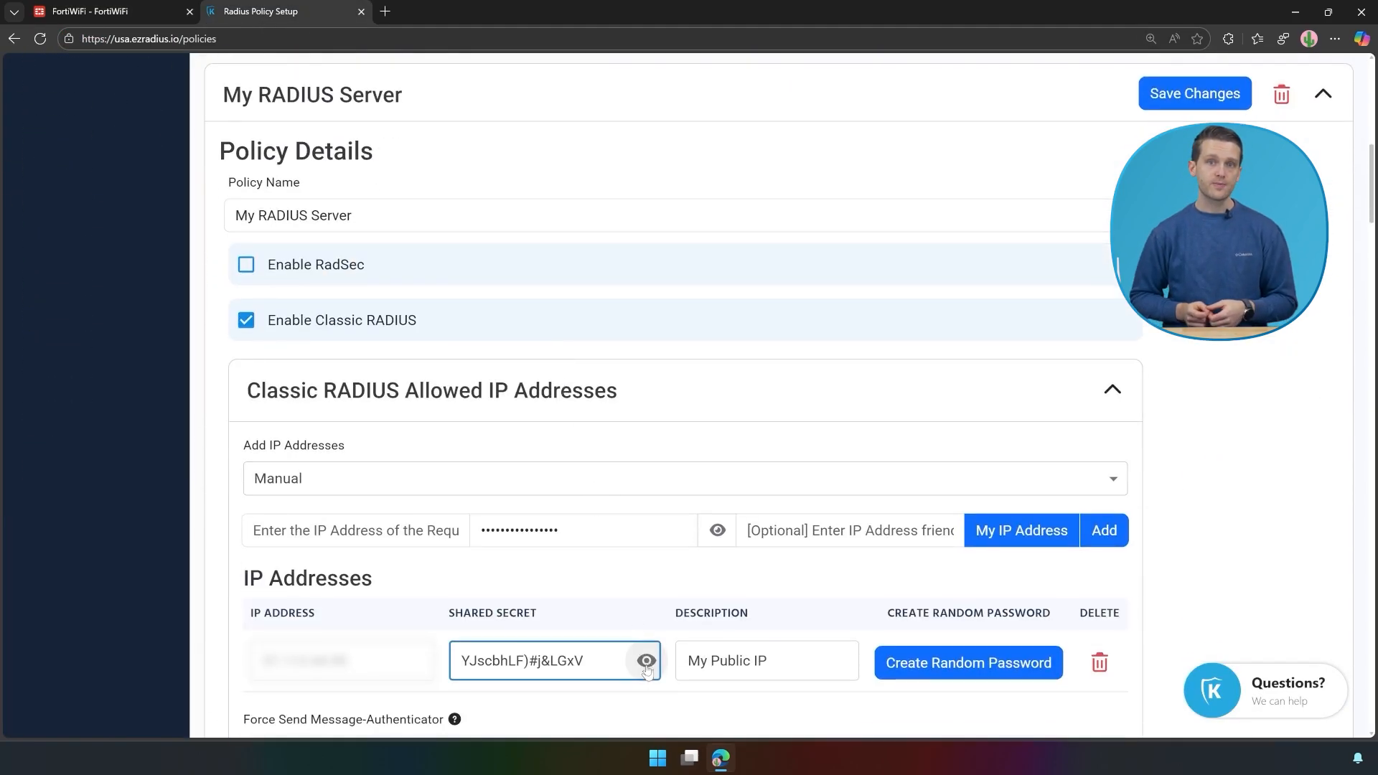
drag(587, 661, 455, 651)
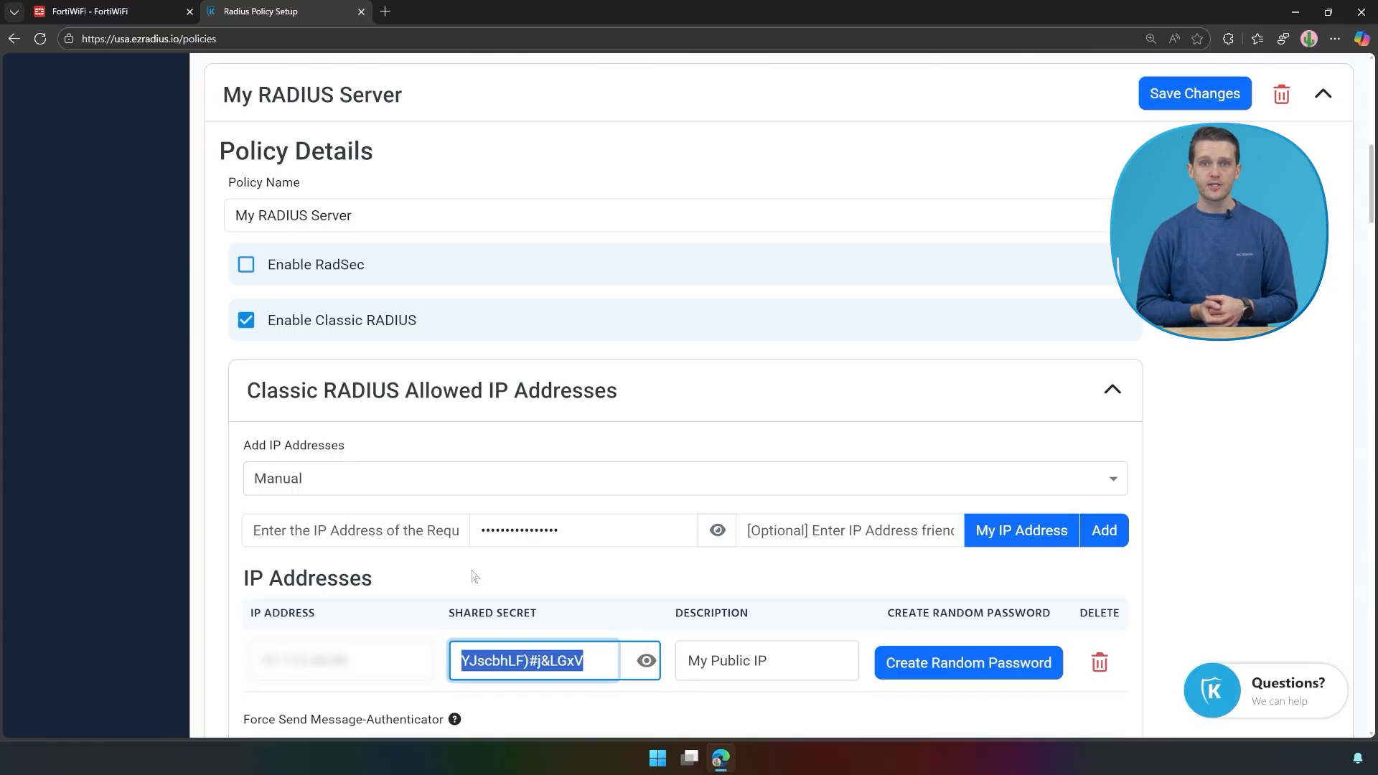
click(106, 13)
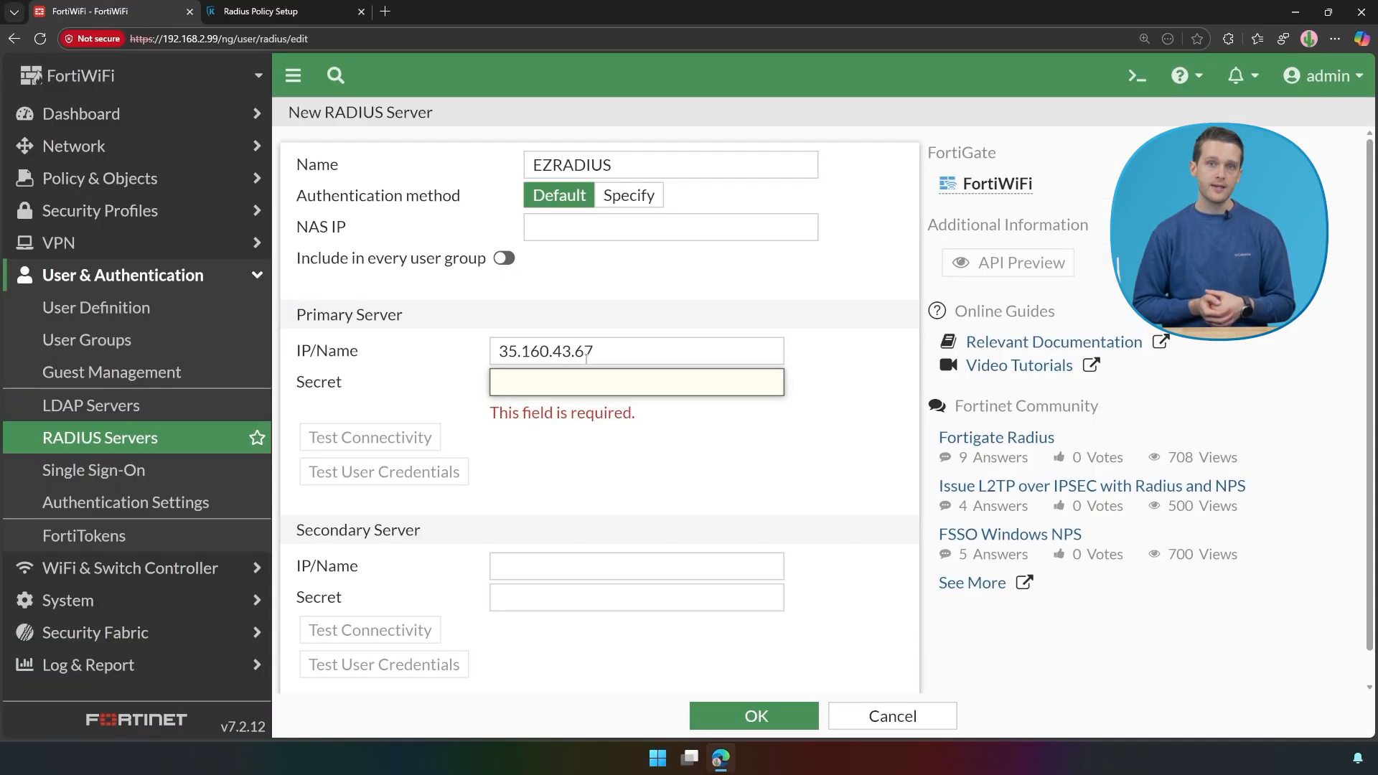
key(ctrl+v)
click(416, 413)
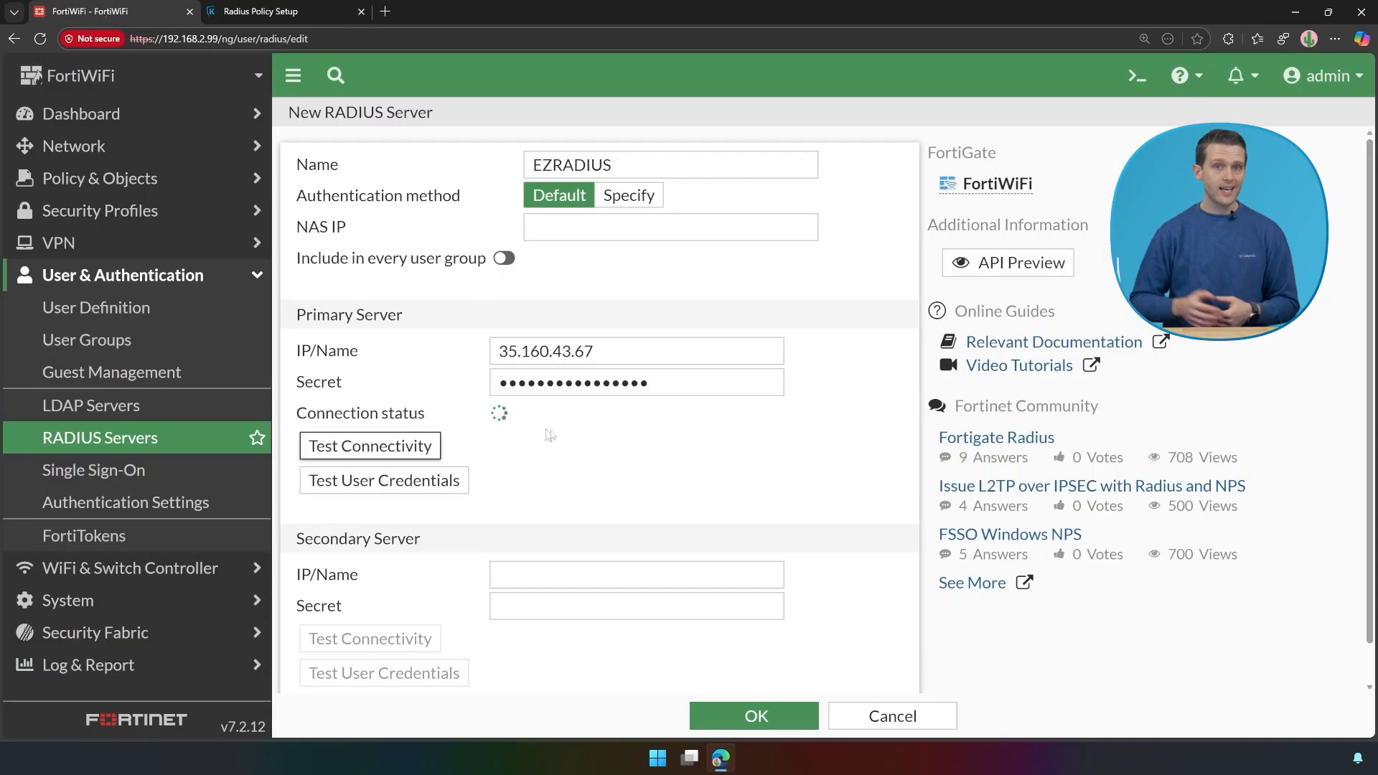
scroll(629, 450, down, 1)
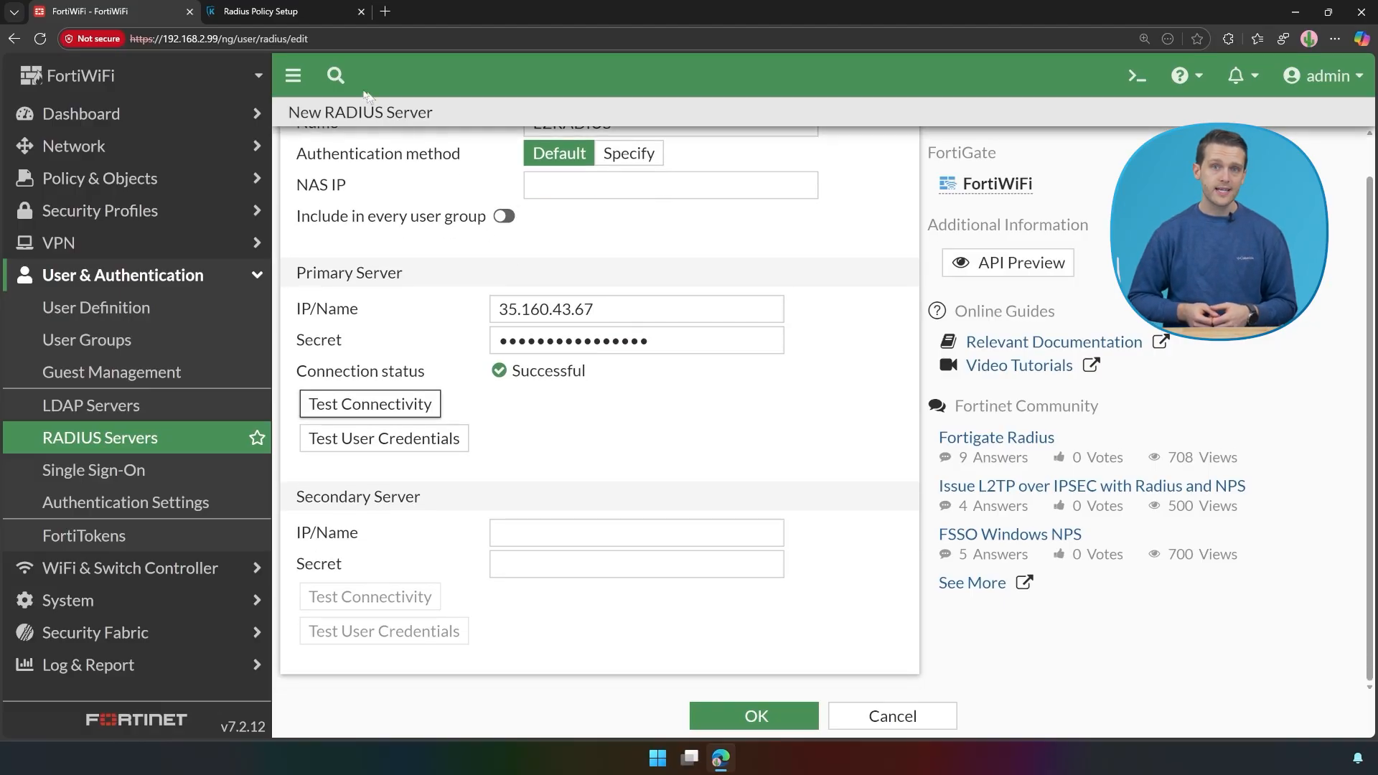
click(284, 18)
Step: Enter the US East address 3.131.107.195 as the secondary RADIUS server IP
scroll(298, 520, up, 9)
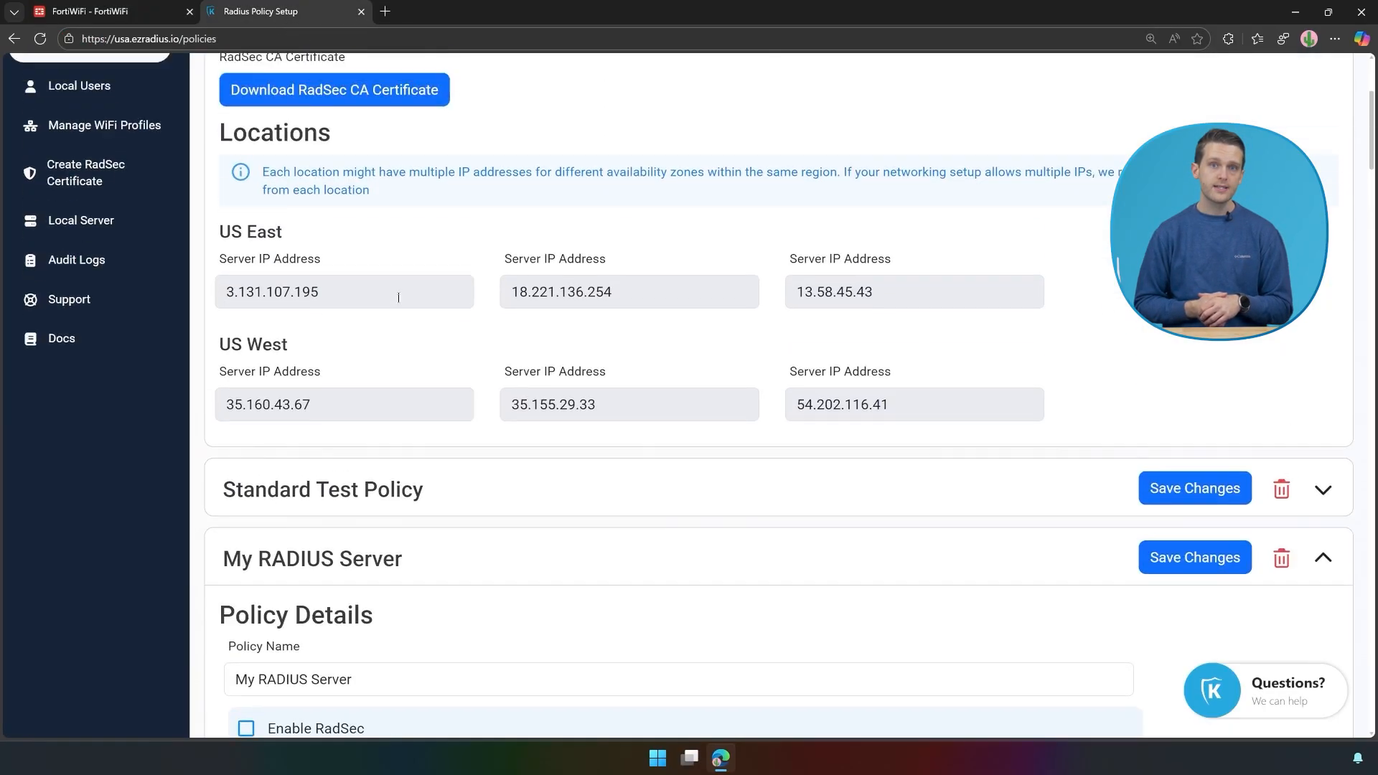
triple_click(324, 470)
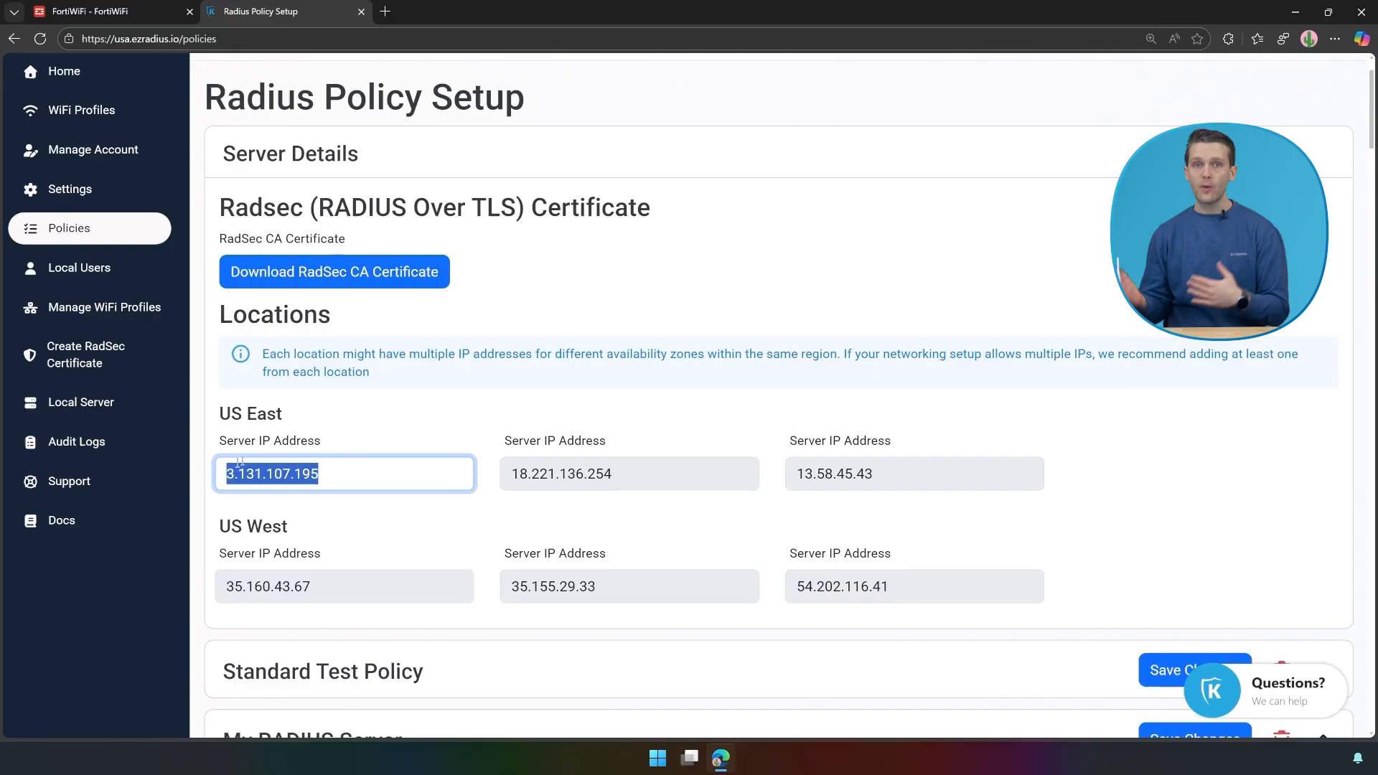
click(139, 11)
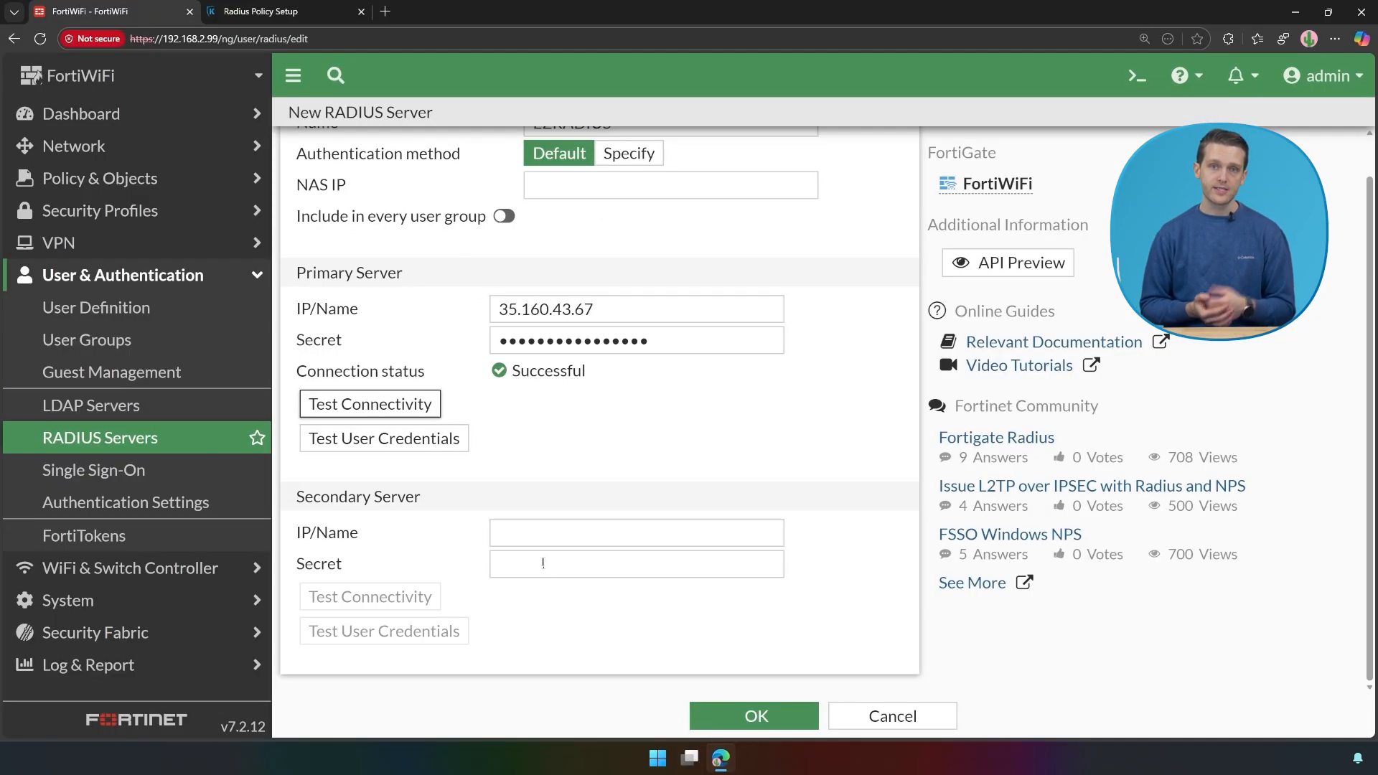
click(535, 532)
key(ctrl+v)
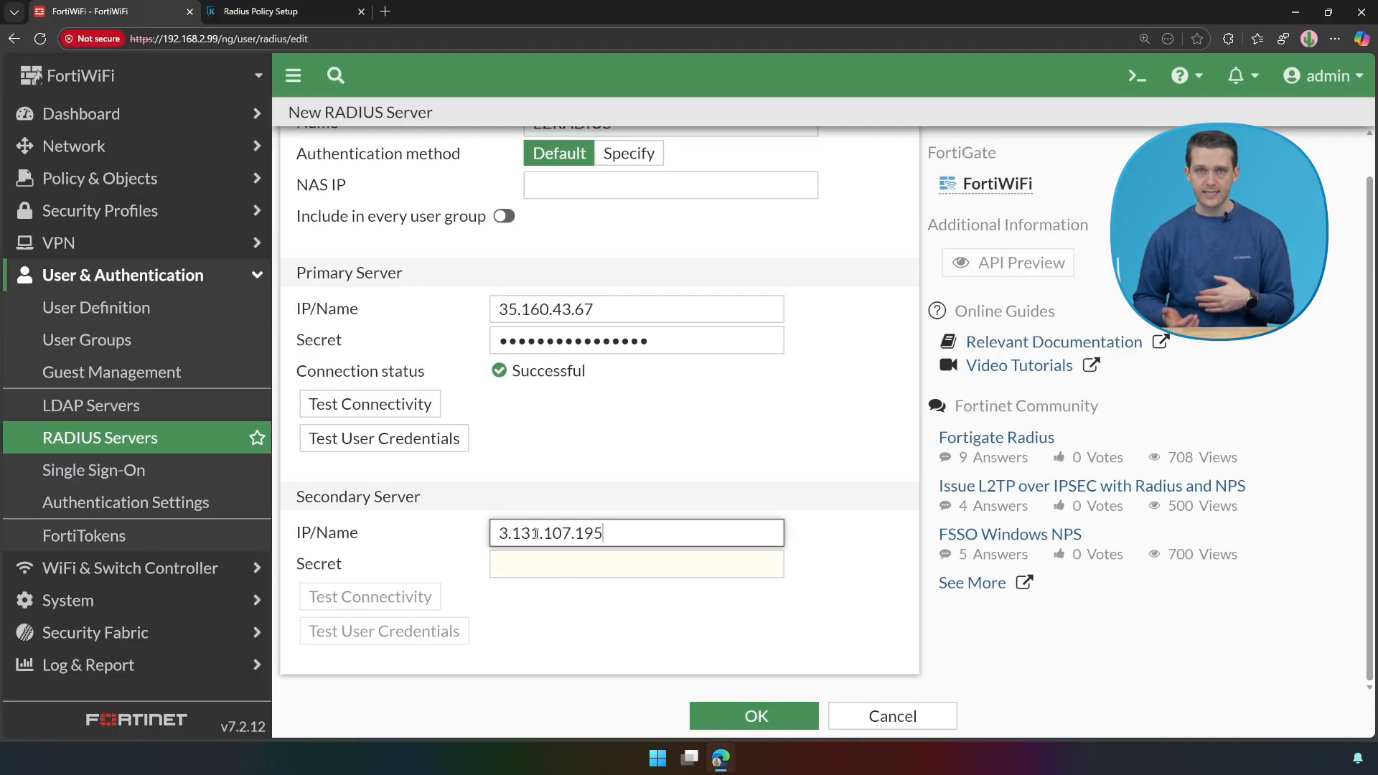
Step: Paste the EZRADIUS shared secret as the secondary server's secret and test its connectivity
click(273, 12)
scroll(539, 580, down, 4)
scroll(541, 581, down, 6)
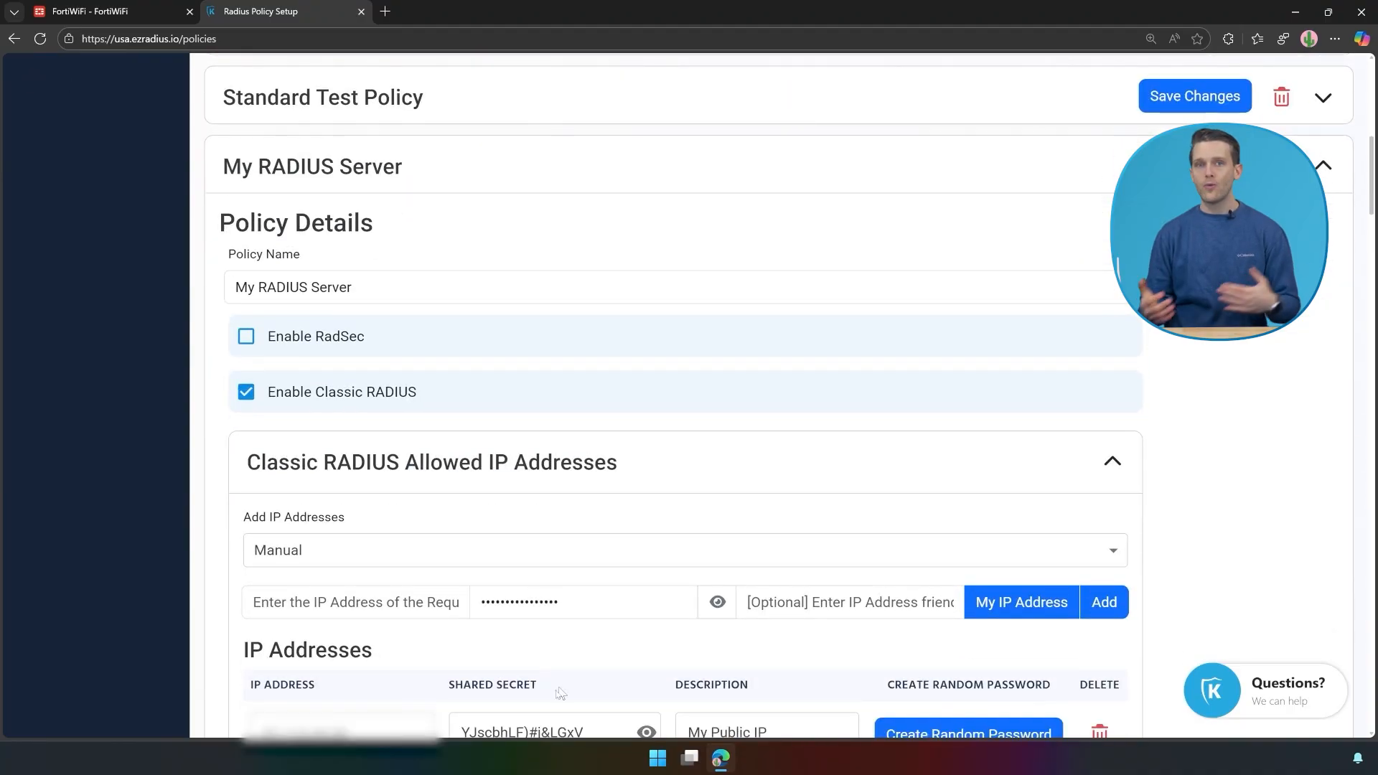
drag(592, 590, 459, 583)
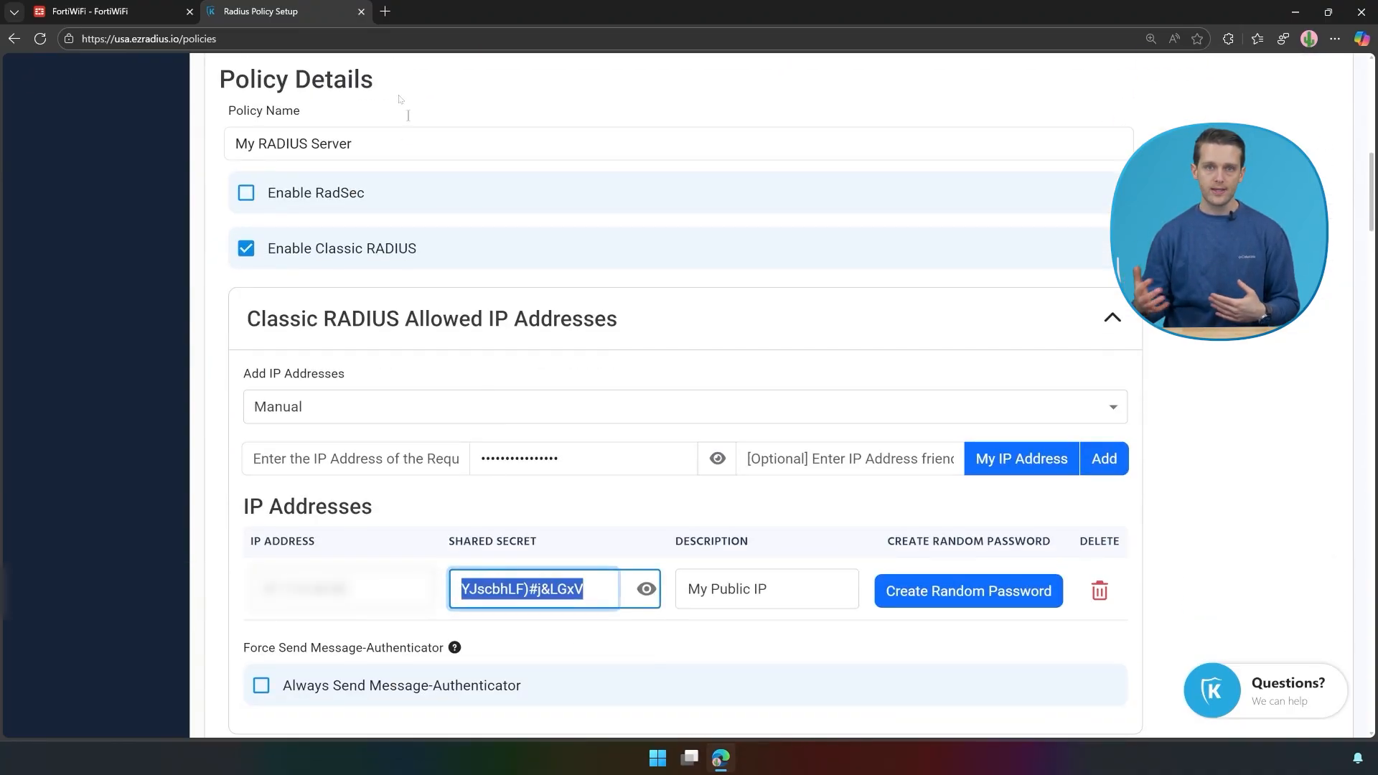
click(160, 15)
click(567, 564)
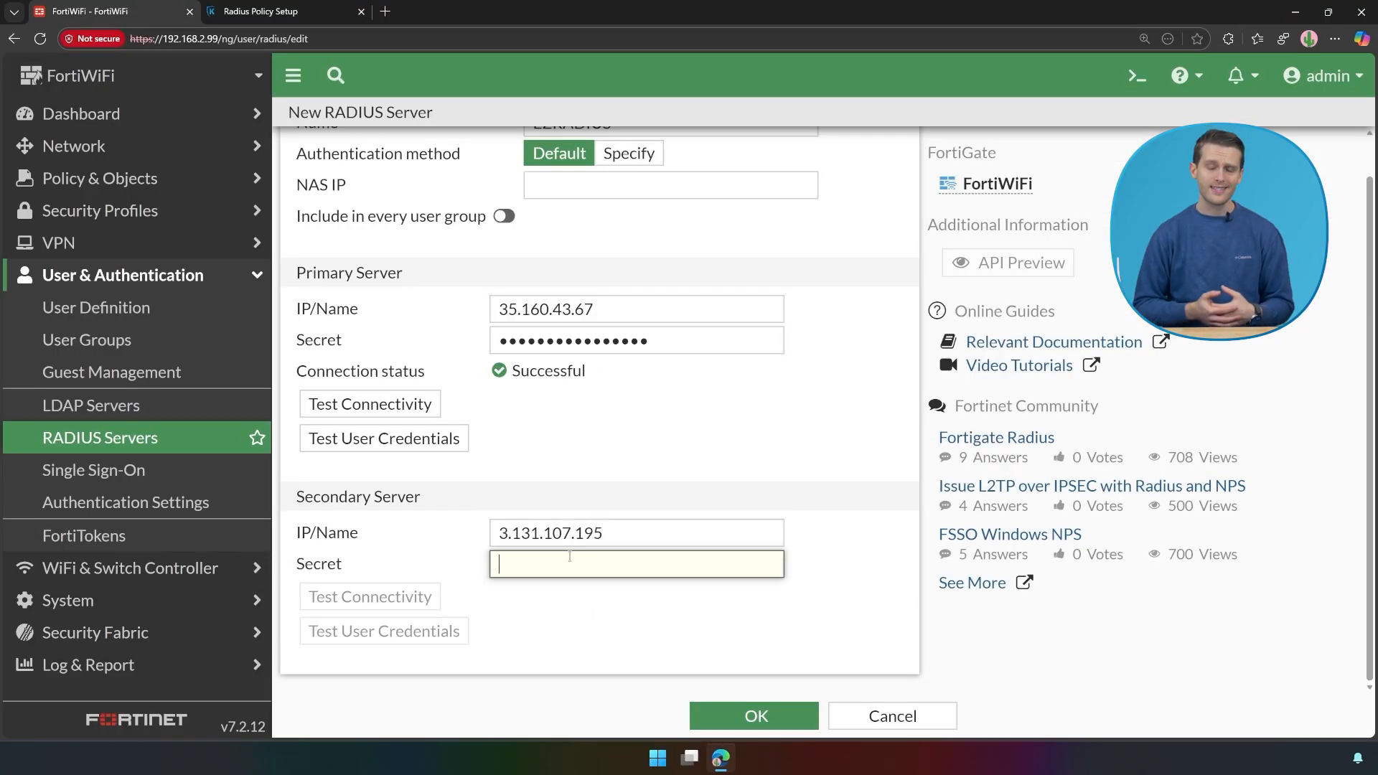
key(ctrl+v)
click(418, 598)
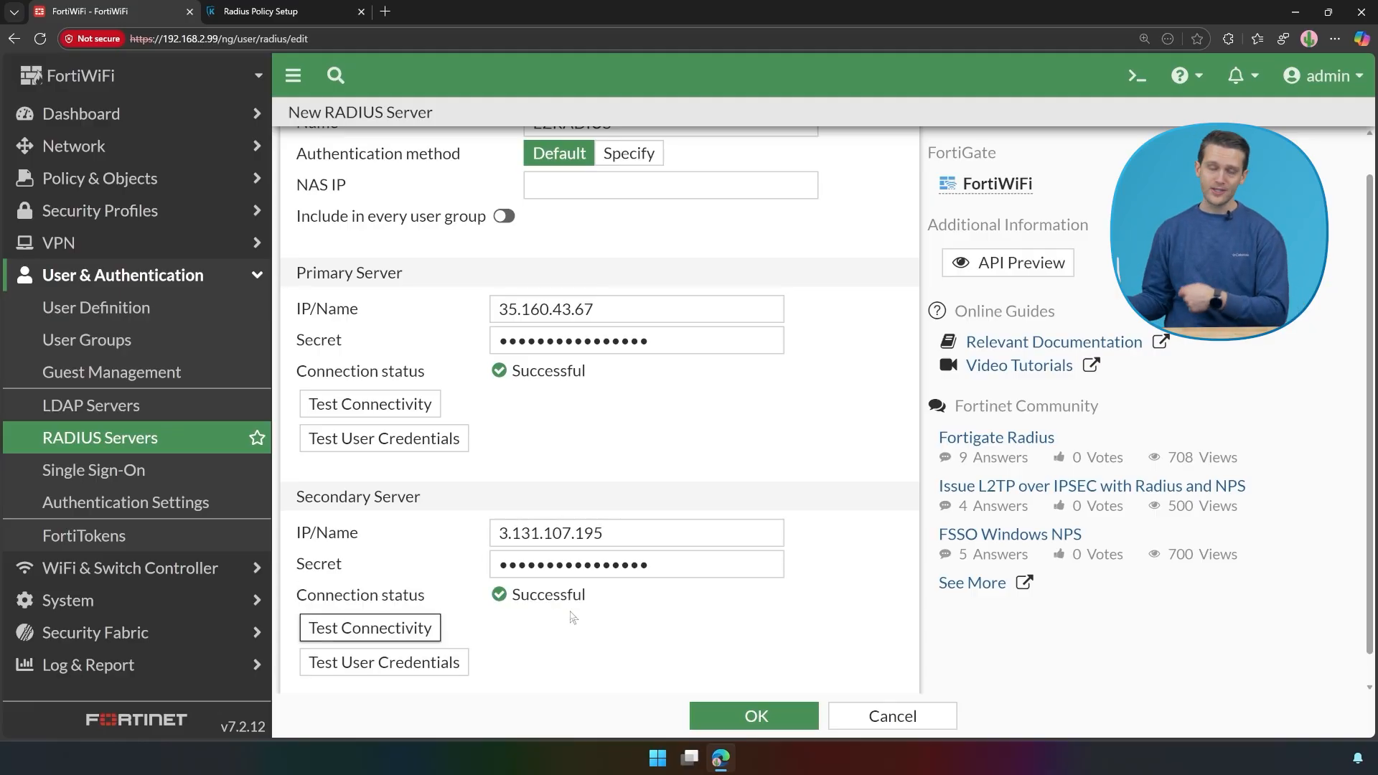
scroll(573, 617, down, 1)
Step: Save the EZRADIUS server entry and dismiss the browser's save-password prompt
click(739, 712)
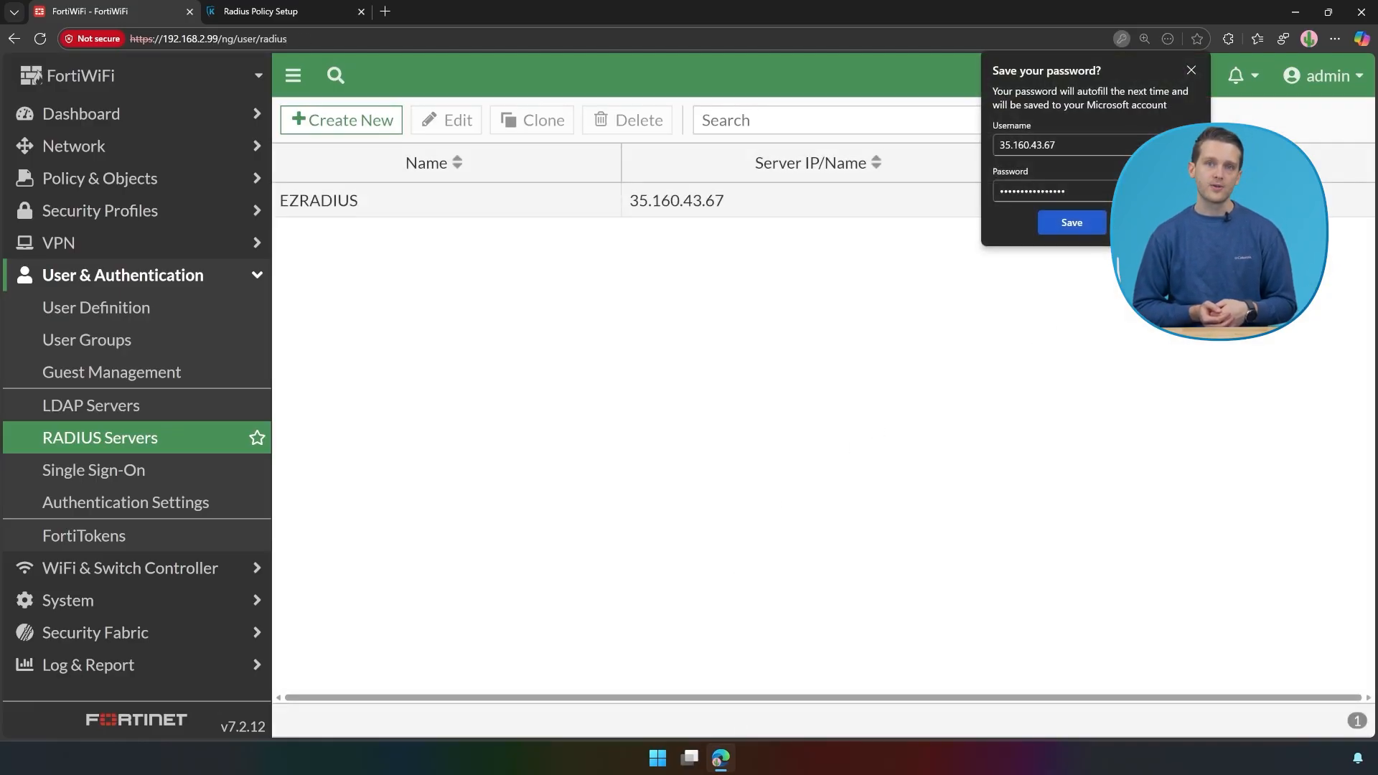
click(1147, 223)
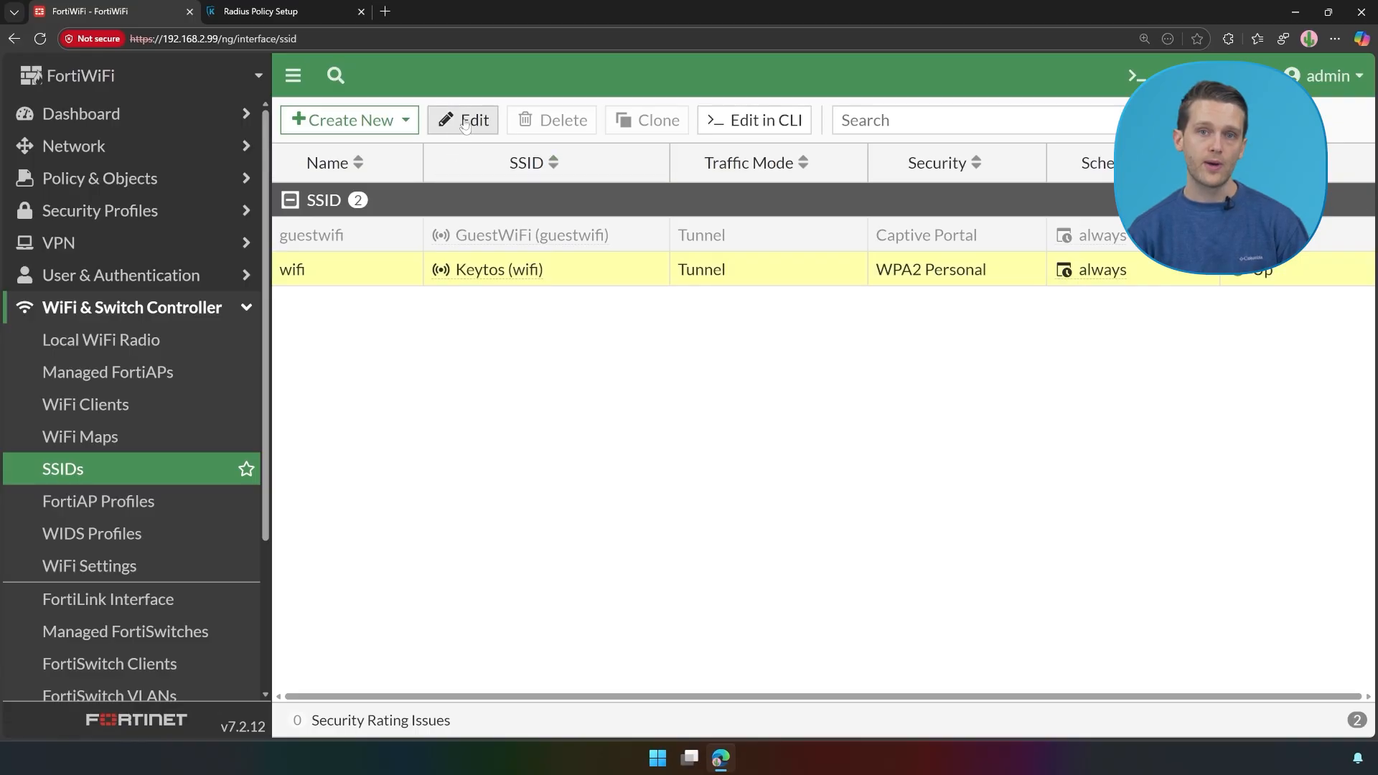
Step: Switch the Keytos wifi SSID to WPA3 Enterprise Only with EZRADIUS as its RADIUS server, and save
click(465, 124)
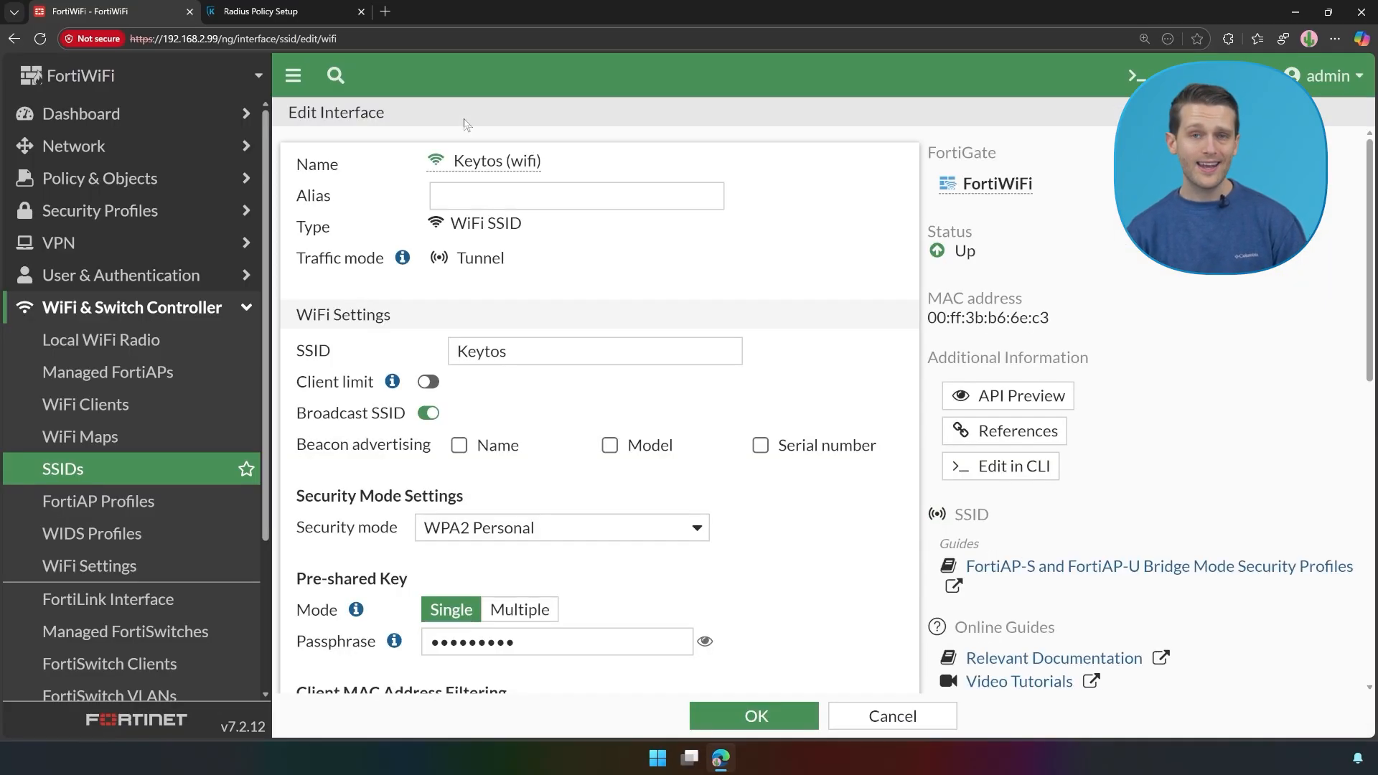
scroll(682, 324, down, 4)
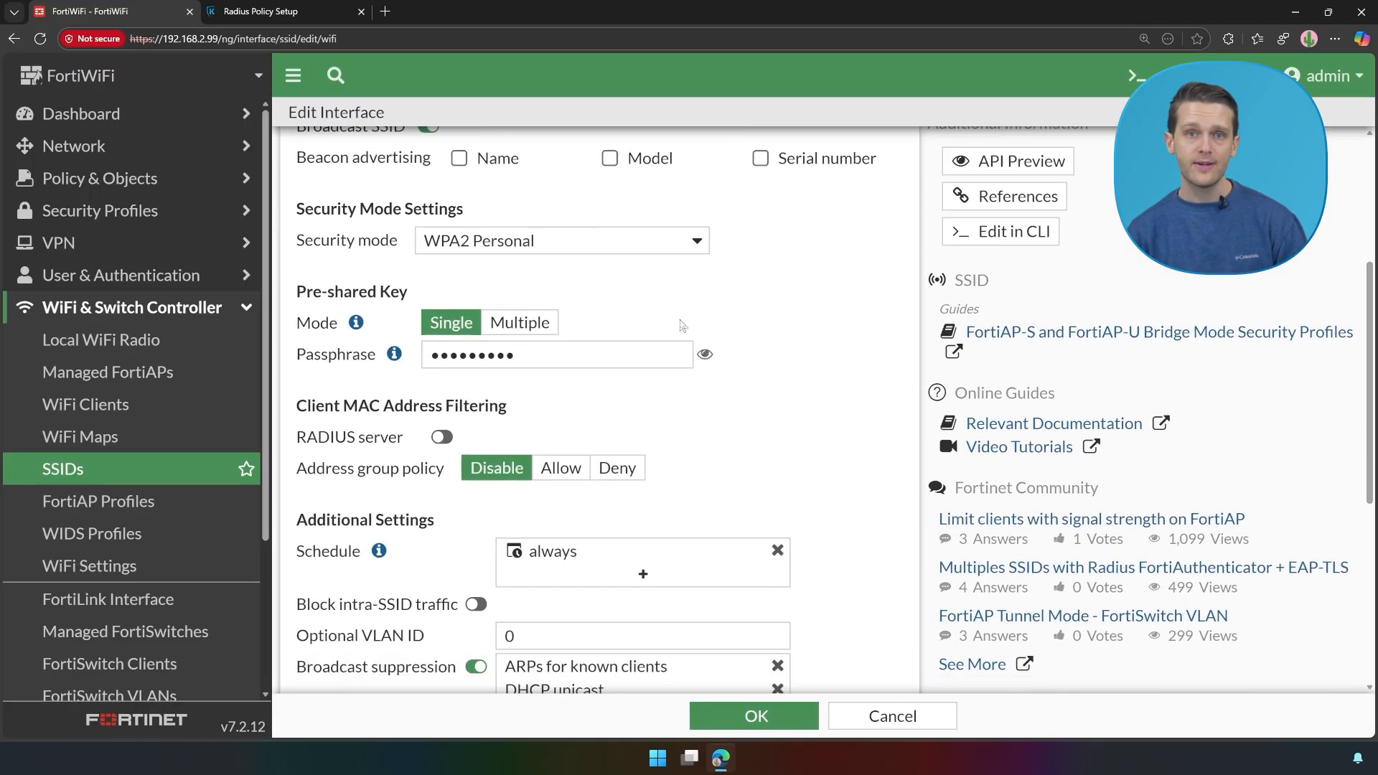
click(600, 253)
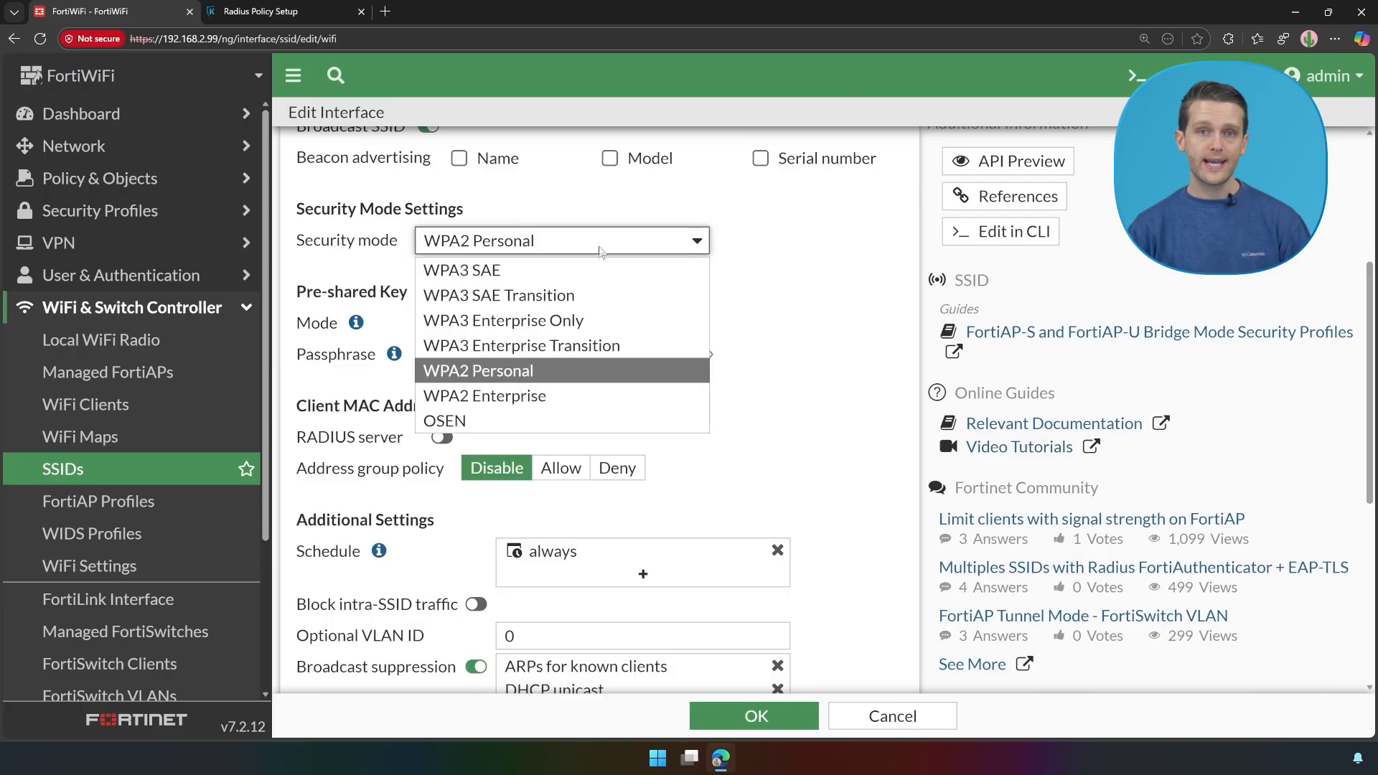
click(583, 322)
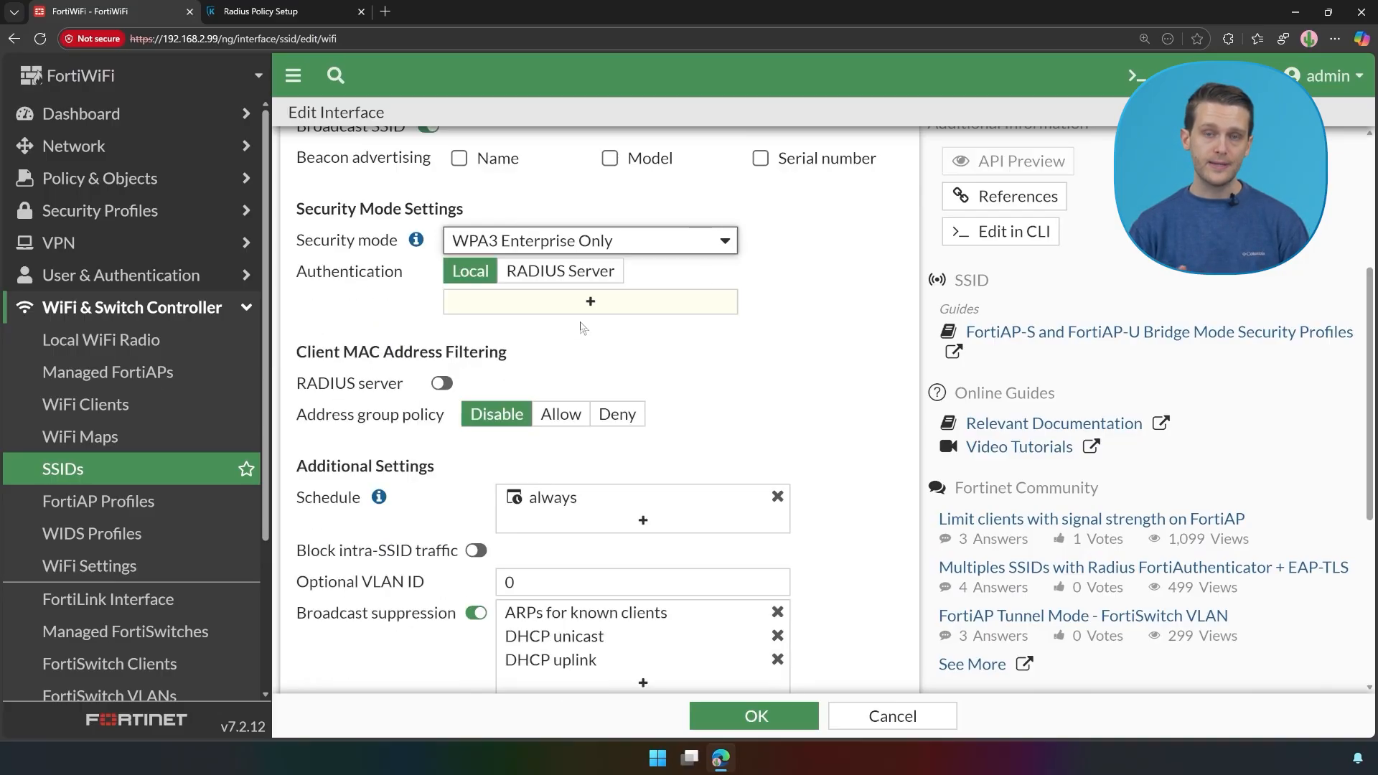
click(570, 282)
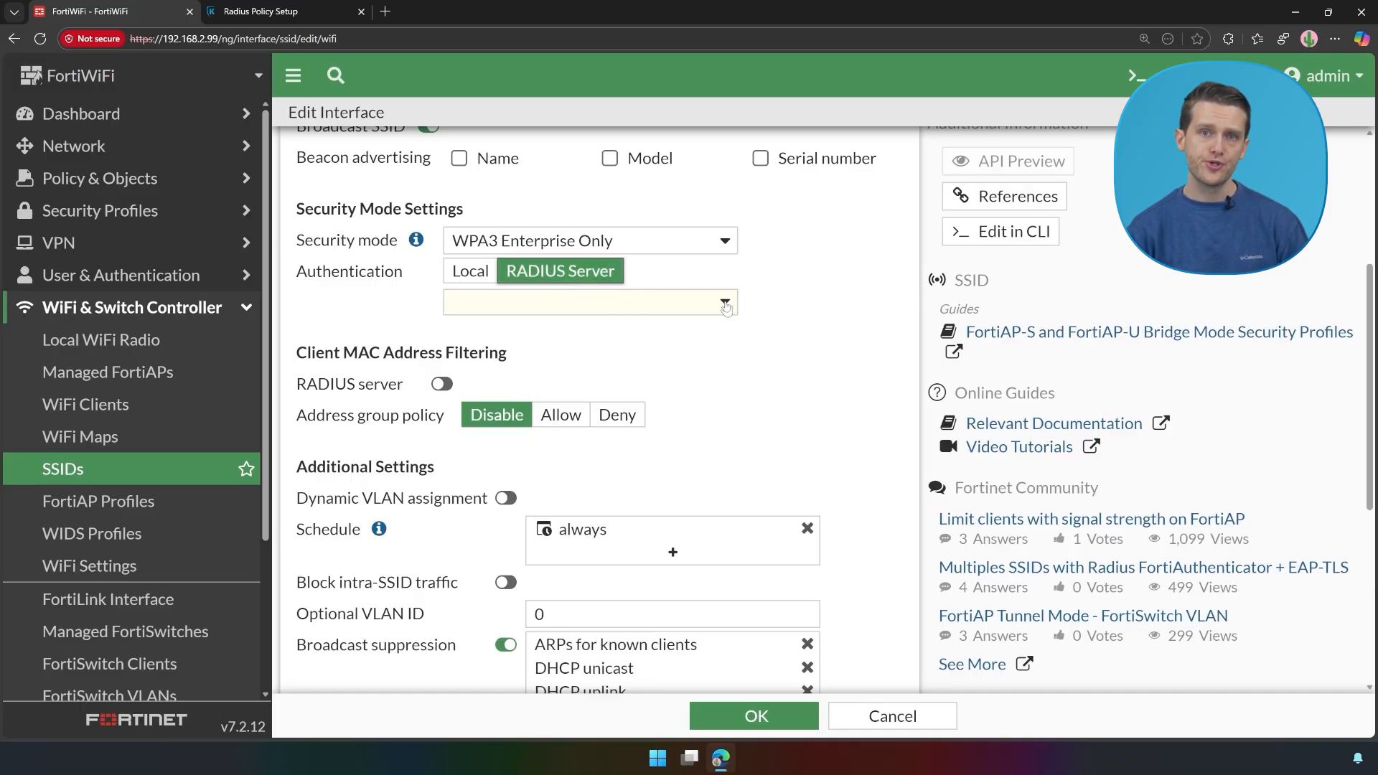
click(705, 308)
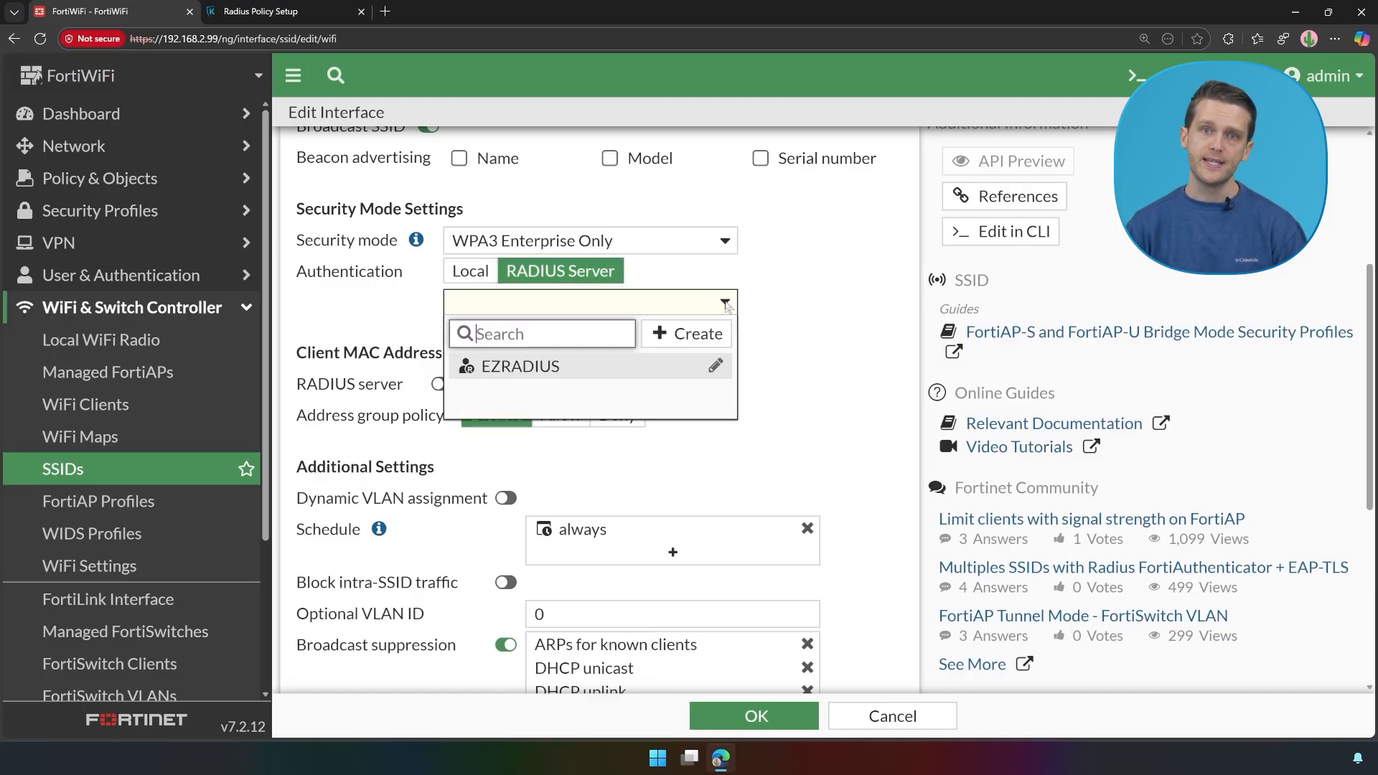
click(545, 366)
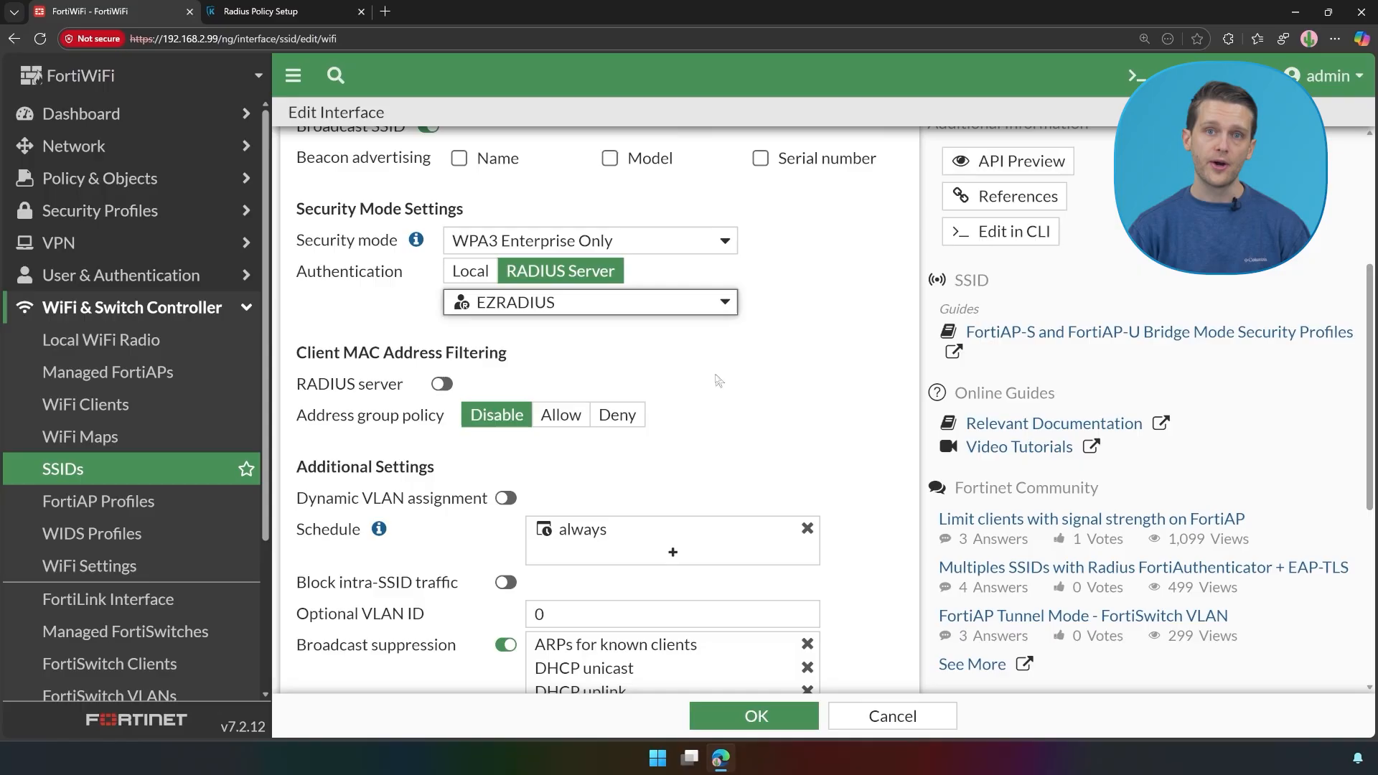
scroll(770, 386, down, 5)
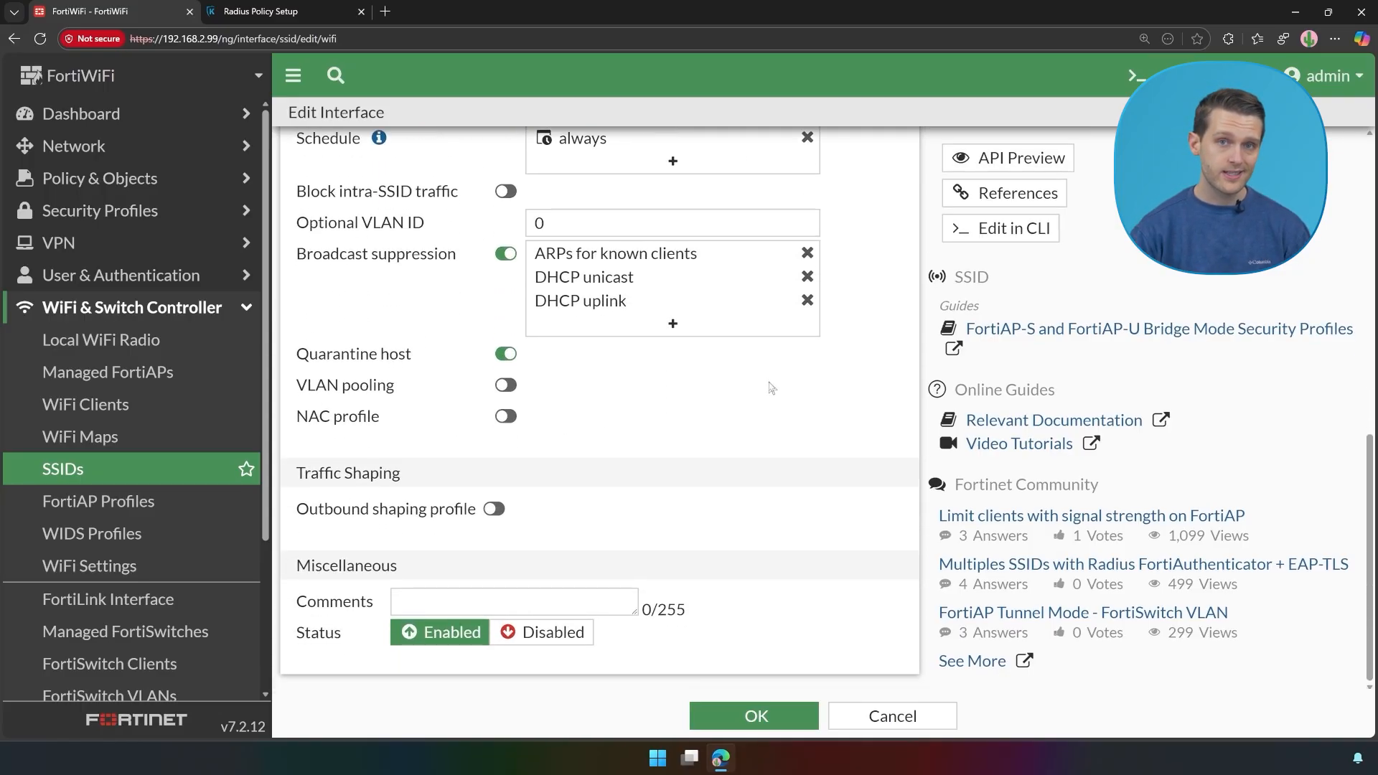
click(782, 717)
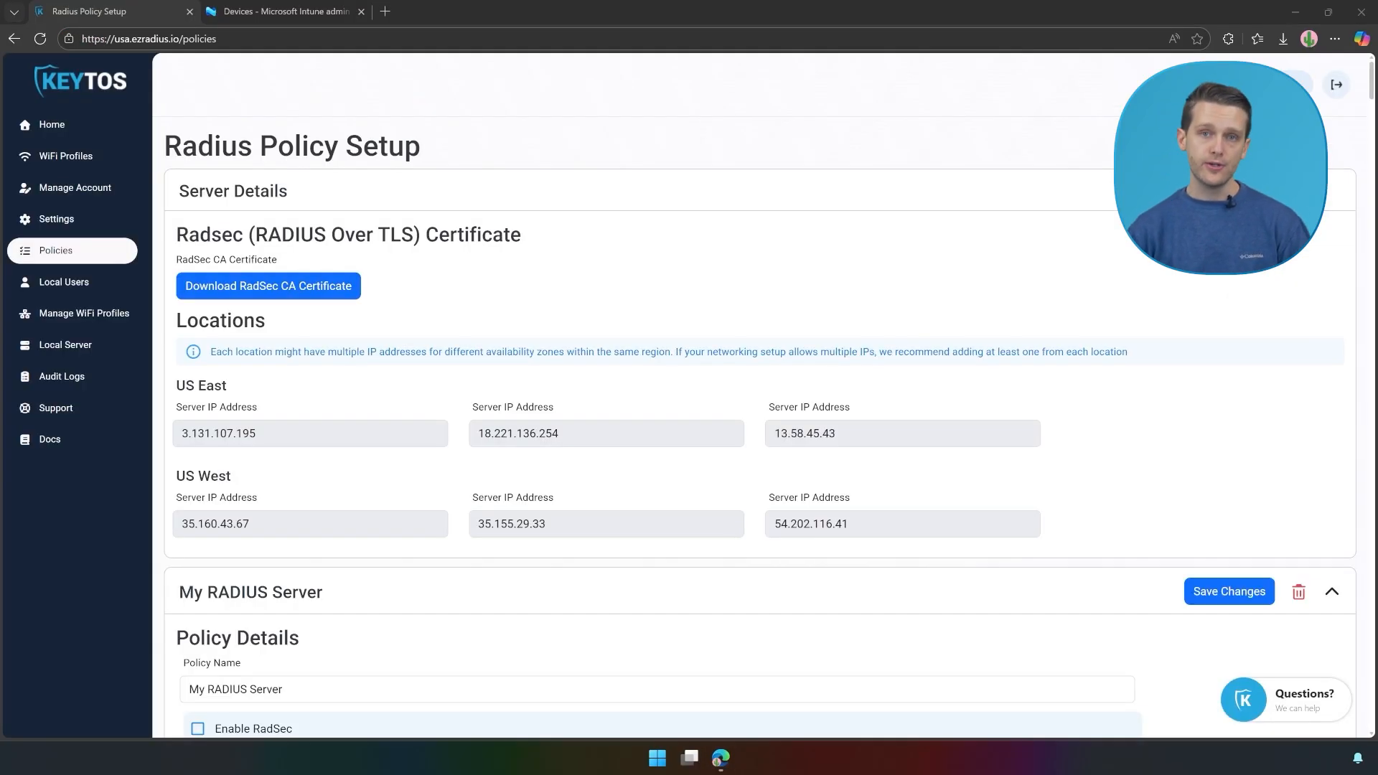
Step: Download the server's CA certificate from Server Certificate and save it as 'RADIUS Server CA'
scroll(822, 307, down, 15)
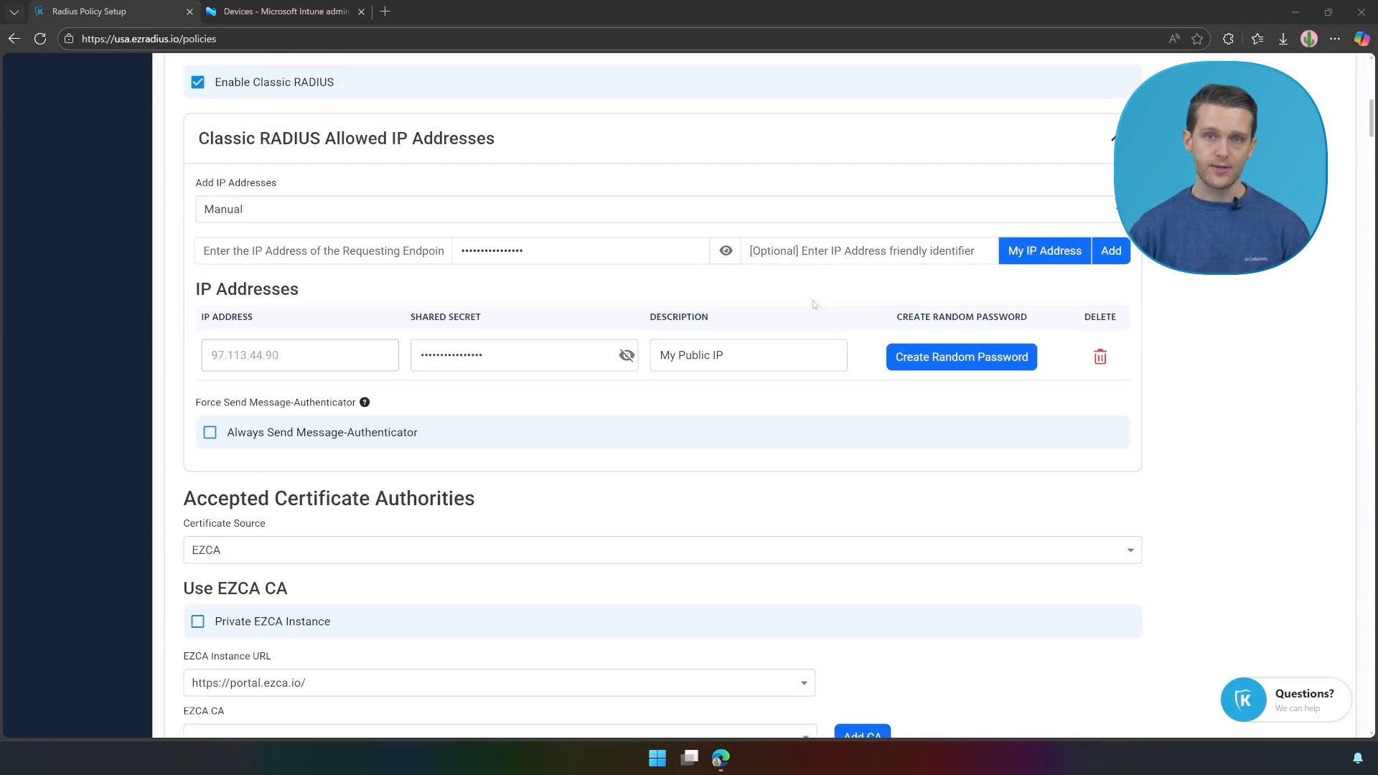
scroll(792, 301, down, 2)
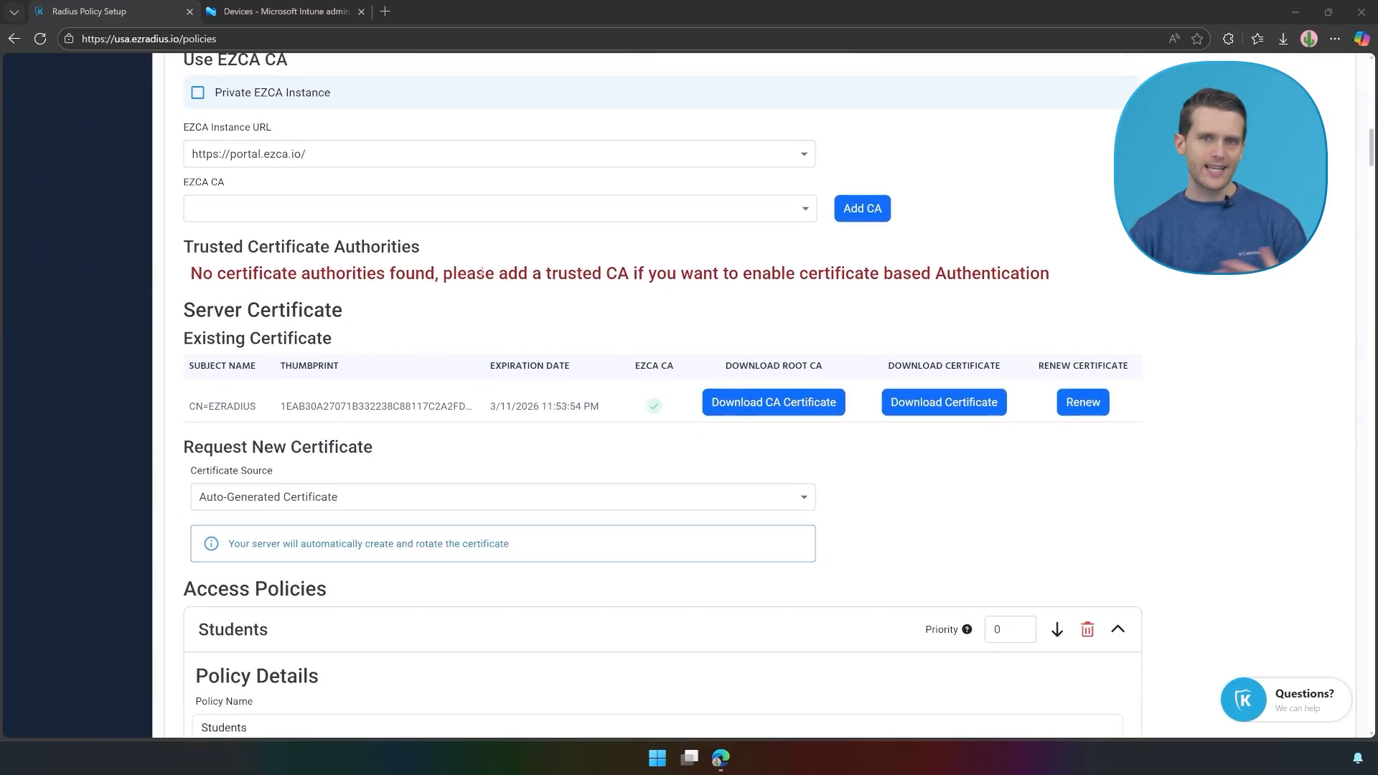
drag(181, 310, 343, 310)
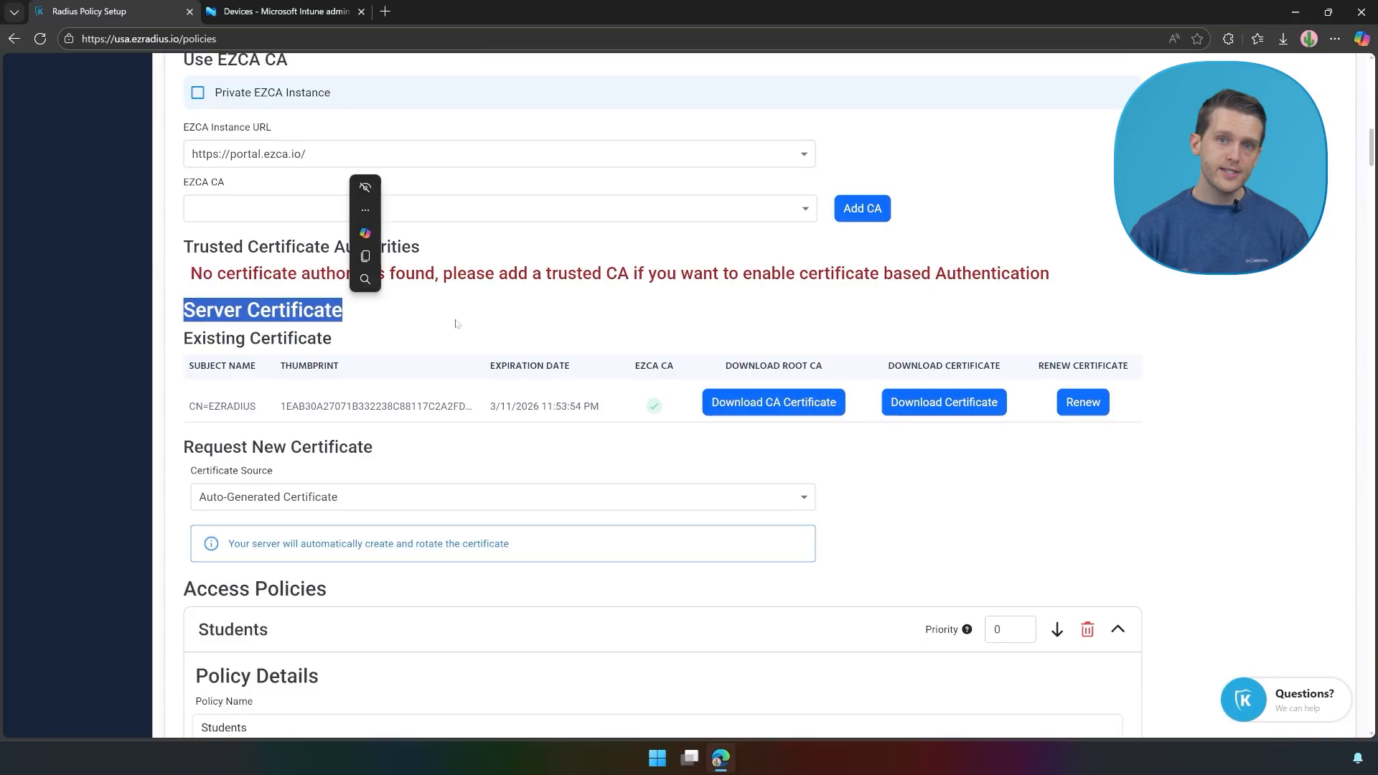
click(773, 402)
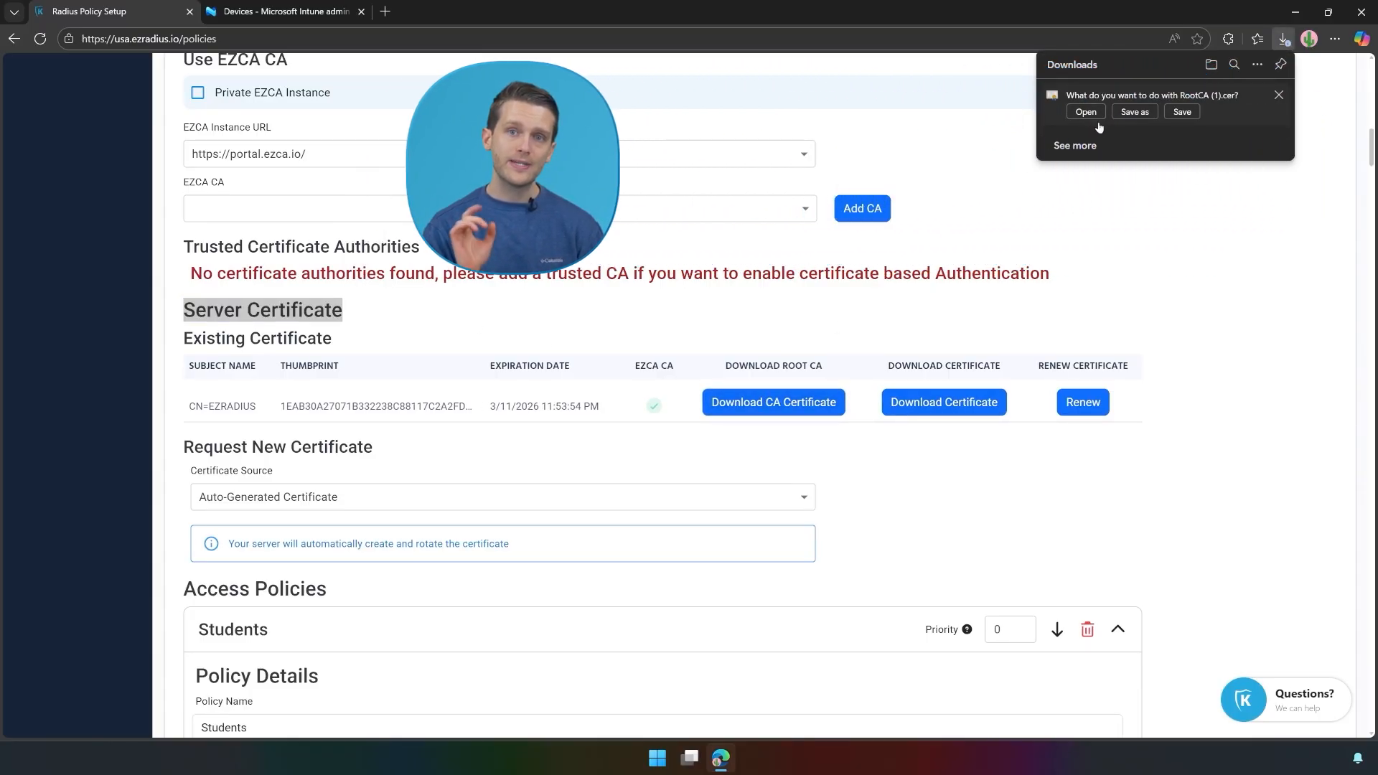
click(1135, 112)
text(R)
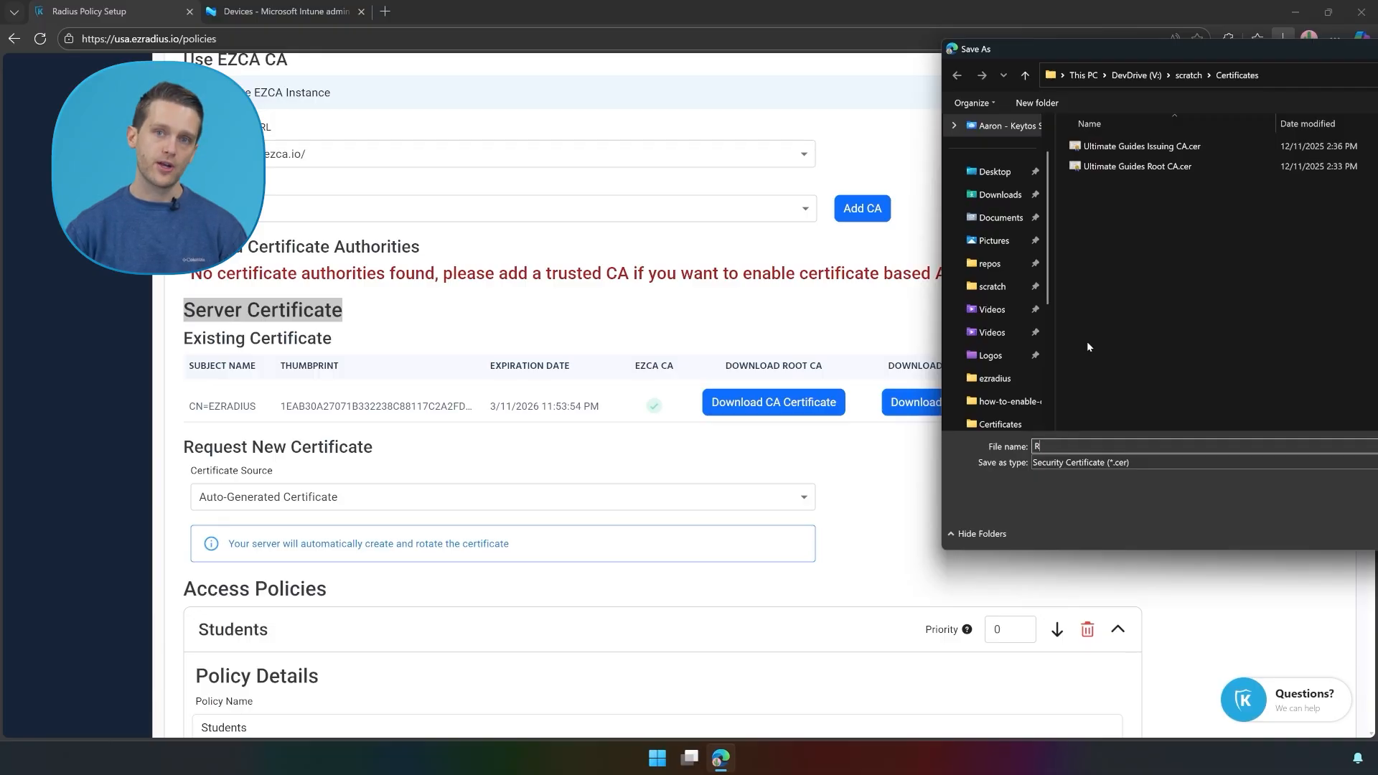
text(ADIUS Server CA)
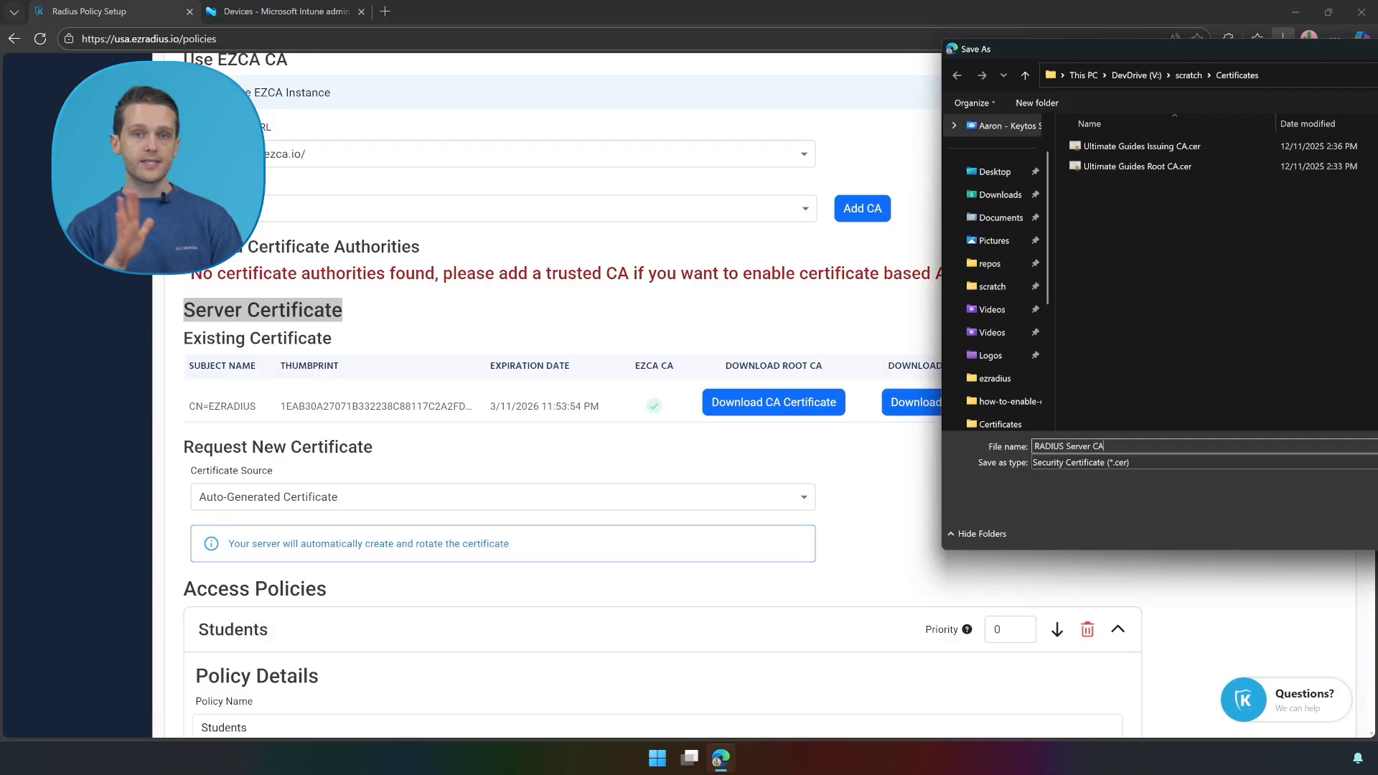
key(Return)
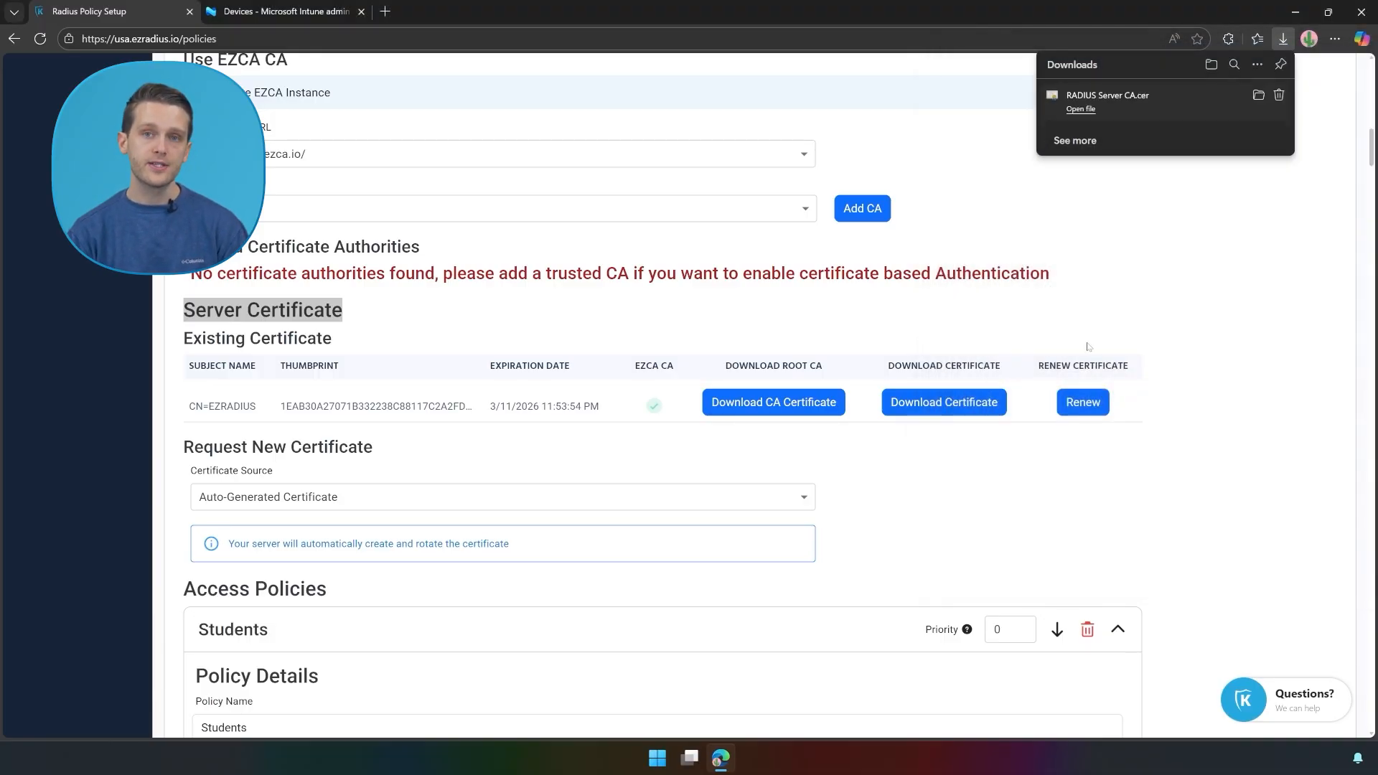
Step: Start a new Windows 10 and later configuration profile from the Trusted certificate template
click(255, 9)
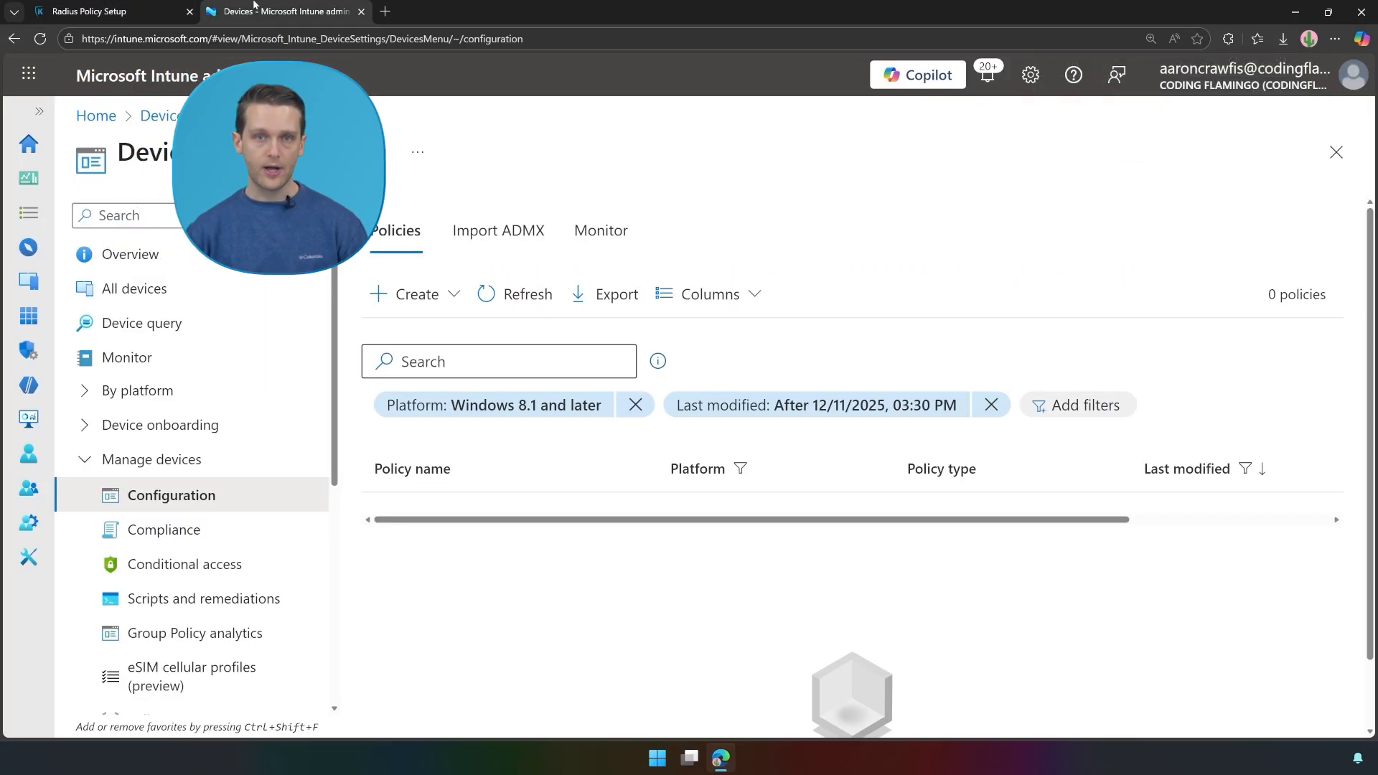
click(388, 295)
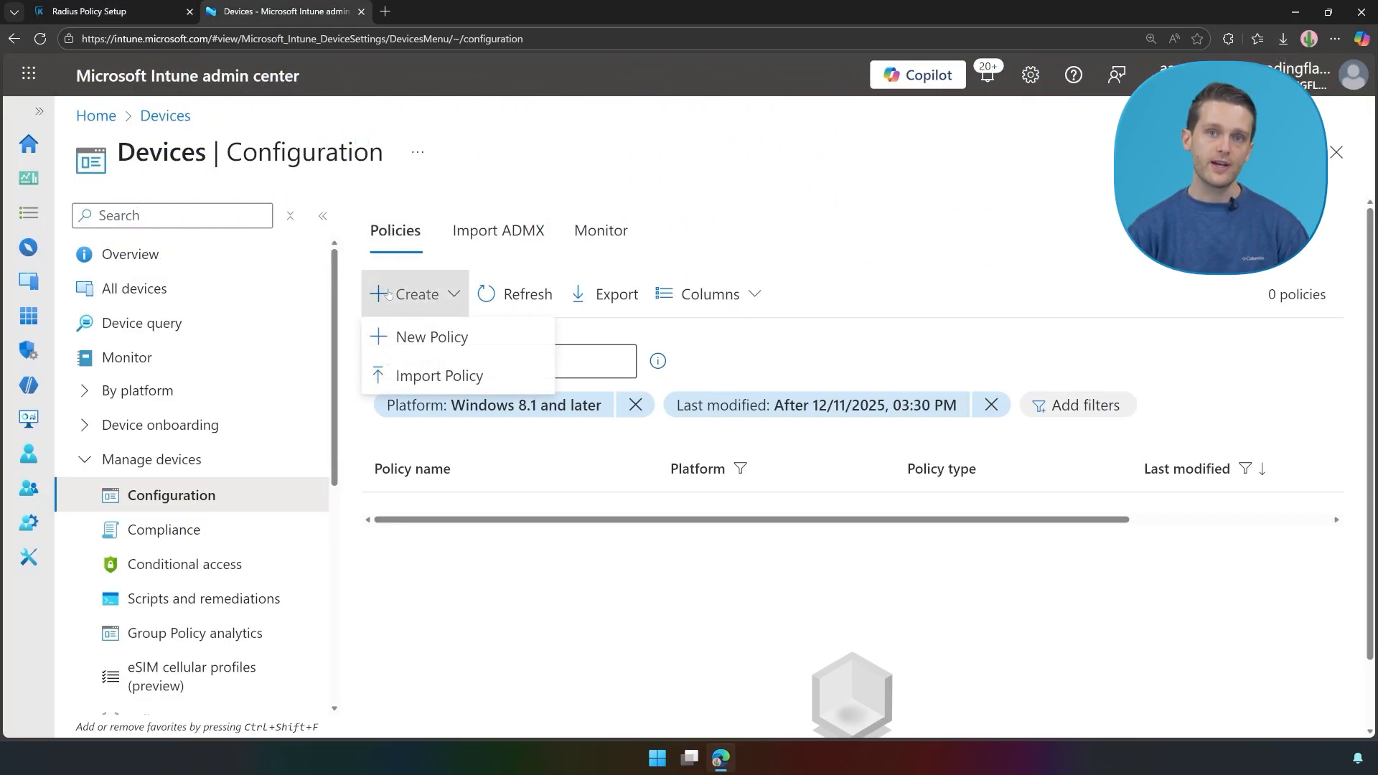
click(409, 338)
click(828, 237)
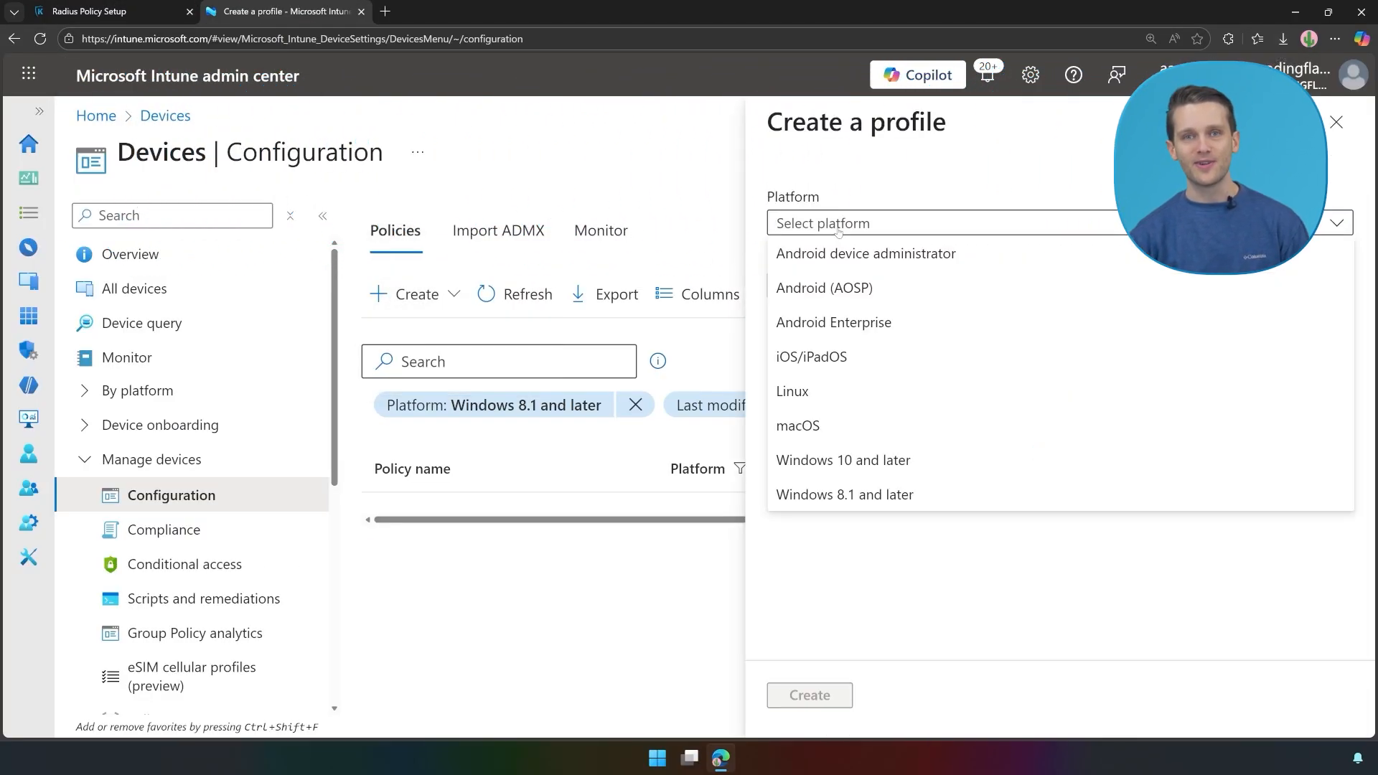
click(862, 456)
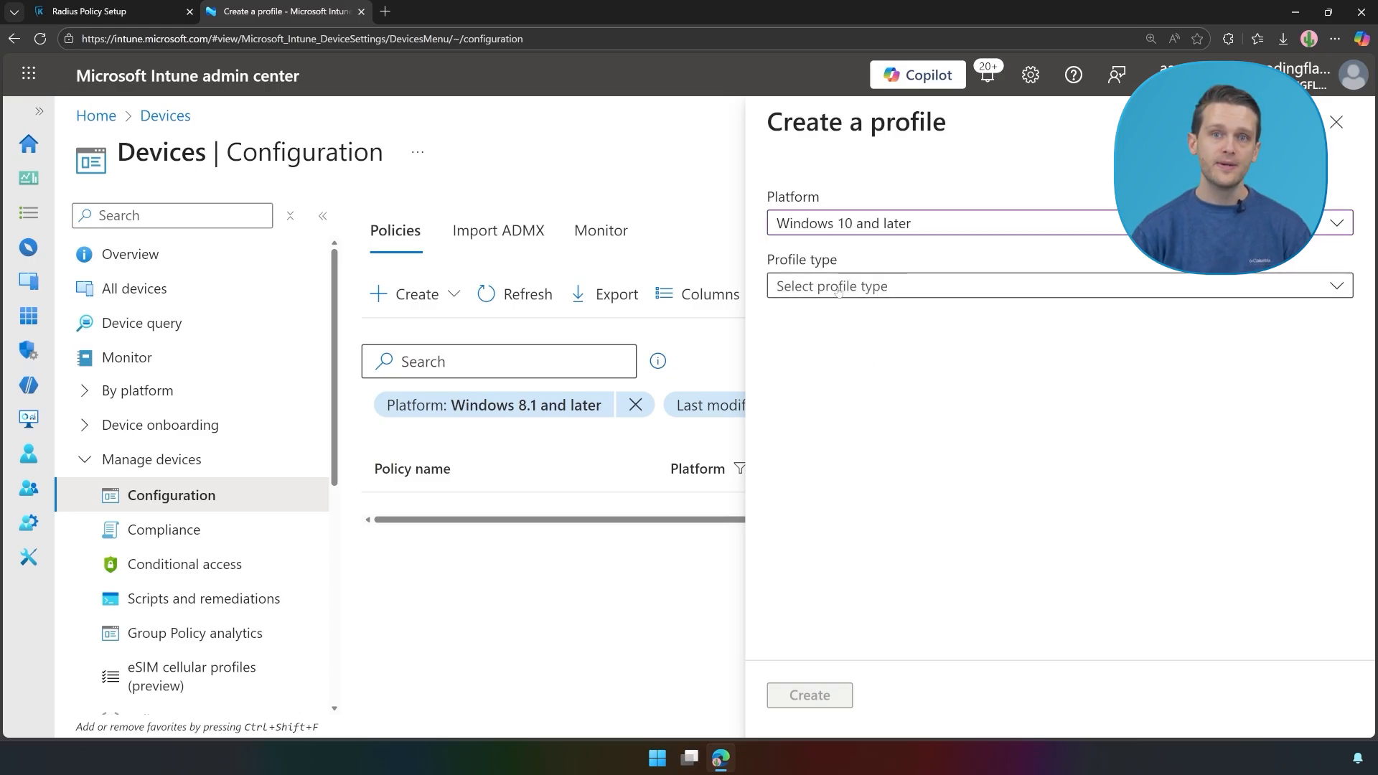
click(862, 285)
click(862, 386)
scroll(895, 533, down, 3)
scroll(895, 534, down, 5)
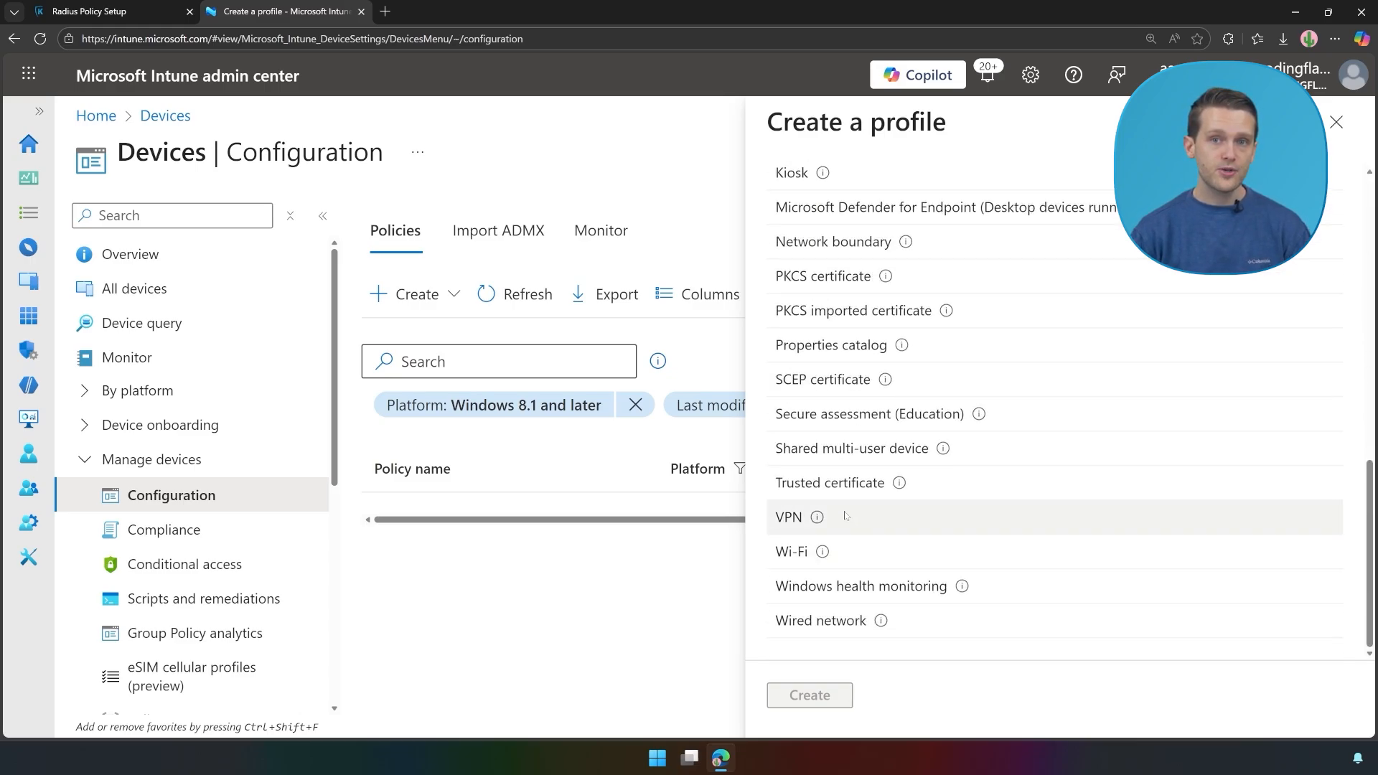
click(837, 485)
click(809, 696)
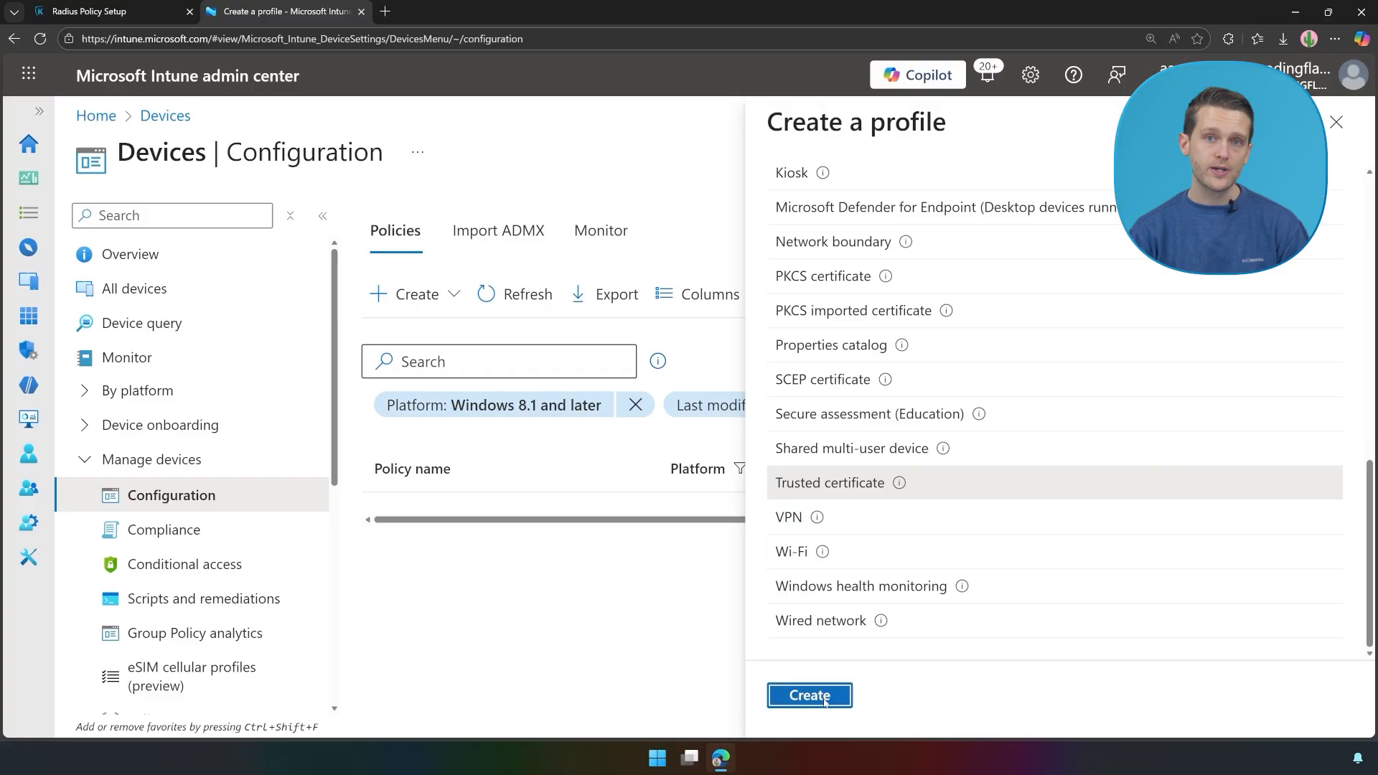
Step: Name it 'Ultimate Guides - RADIUS Server CA' and upload RADIUS Server CA.cer to the Computer Root store
click(420, 283)
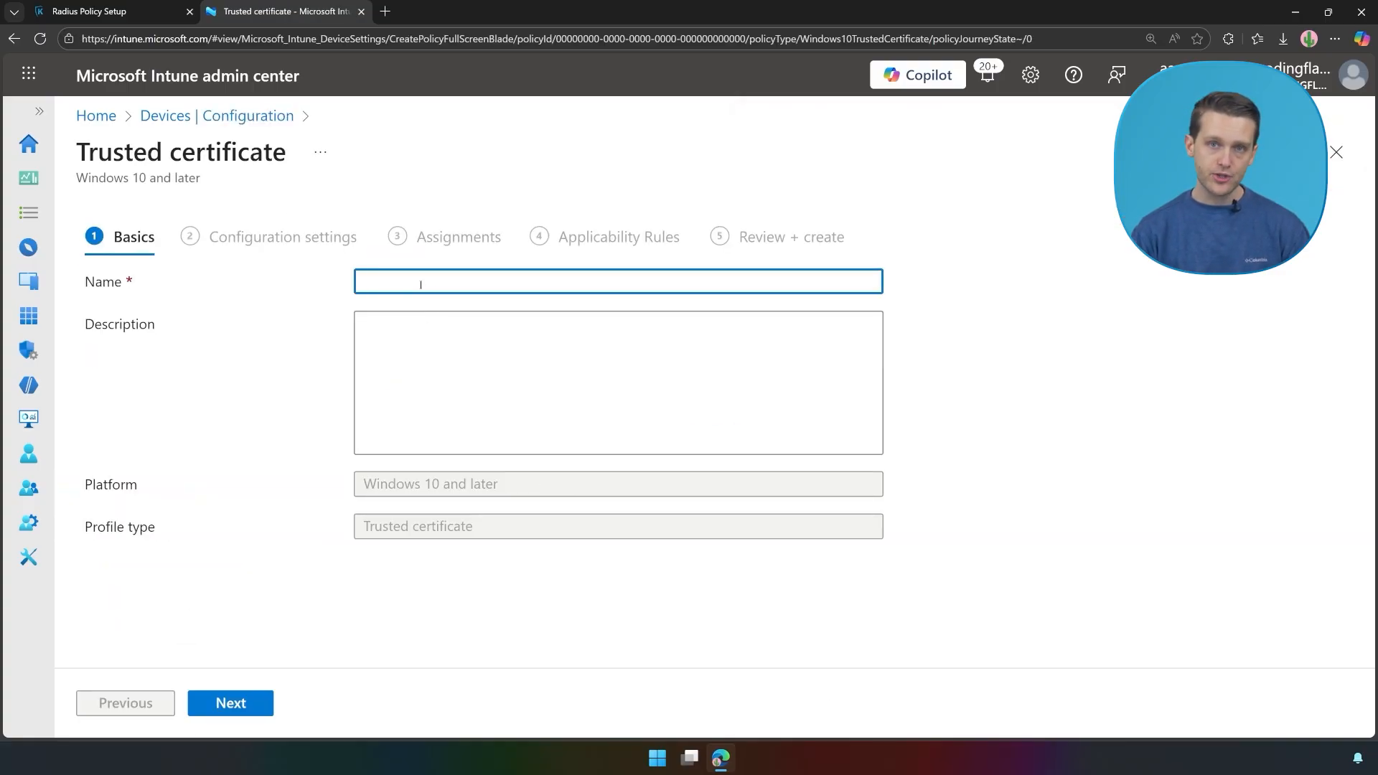
text(Ultimate Guides)
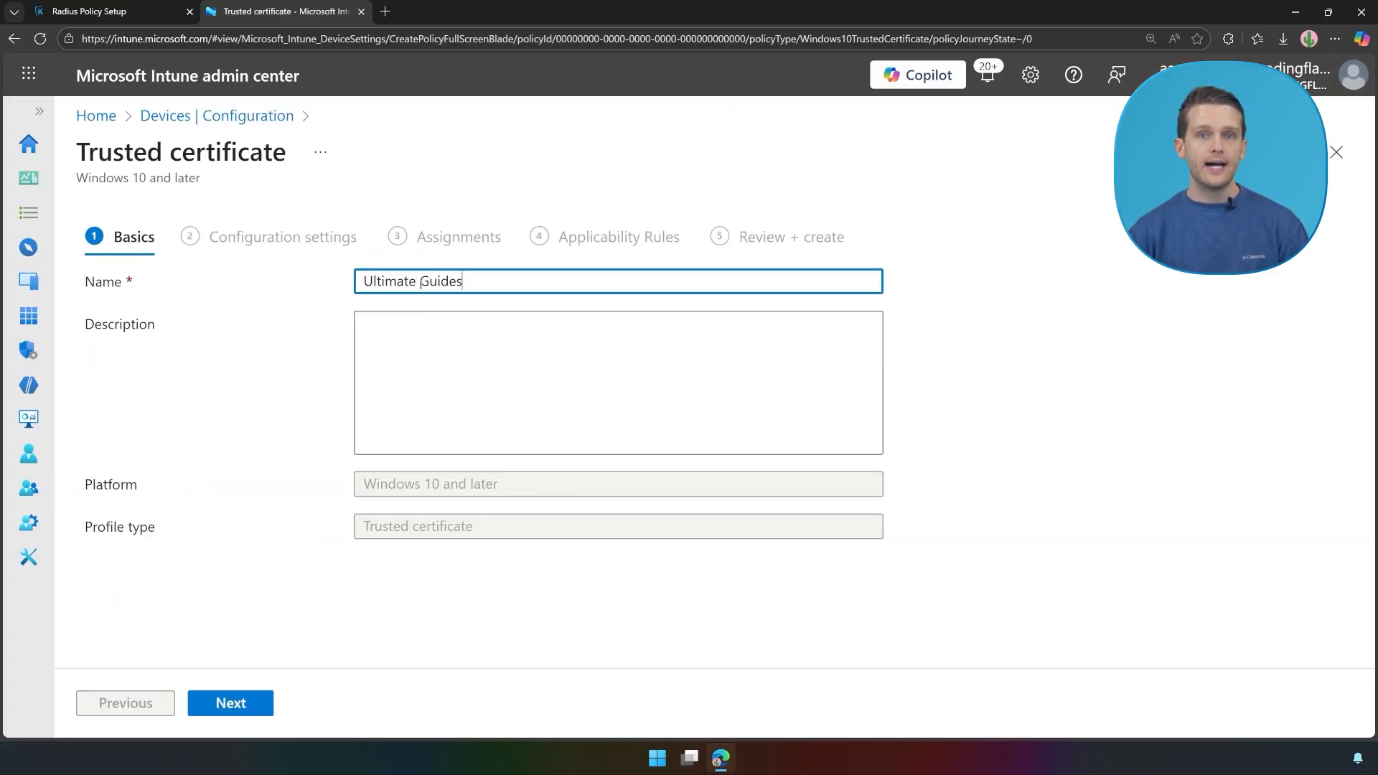
text( - RADIUS Server CA)
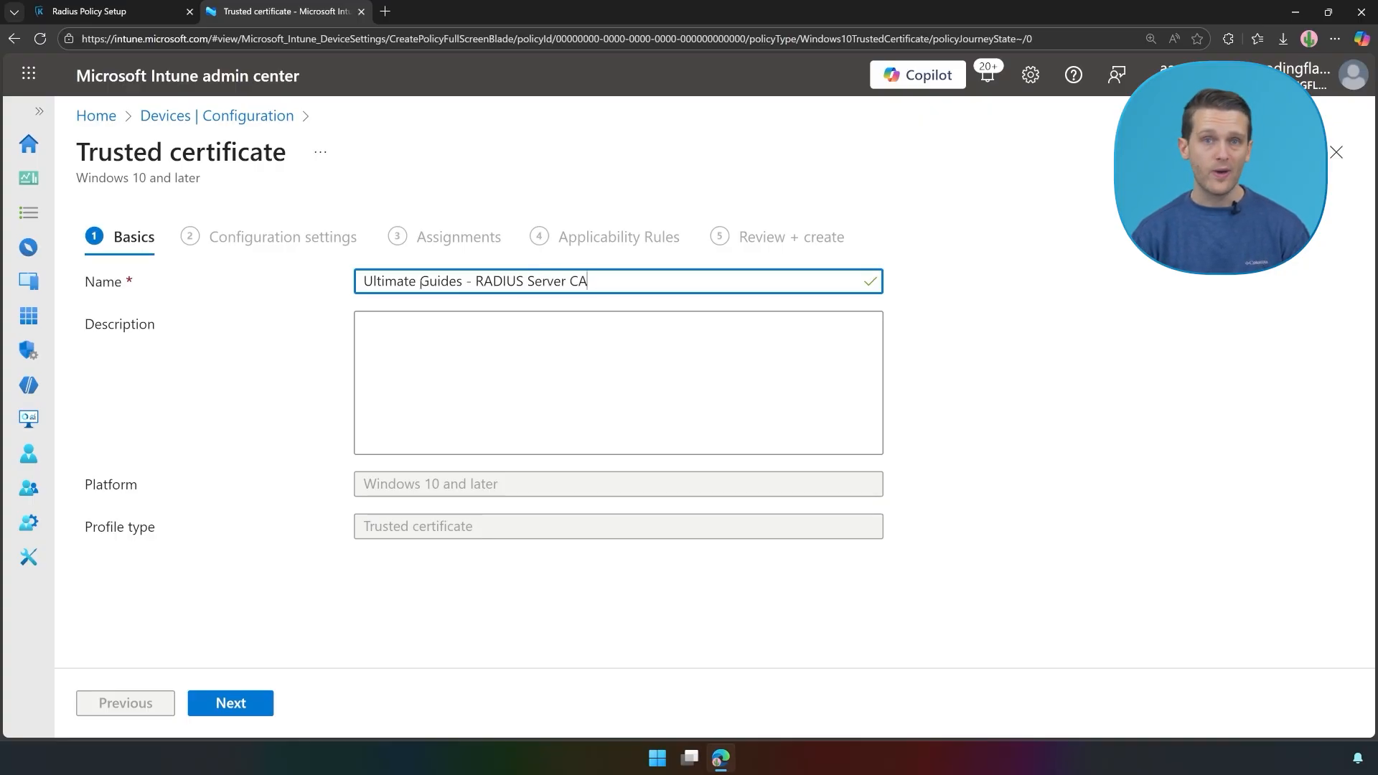
click(225, 714)
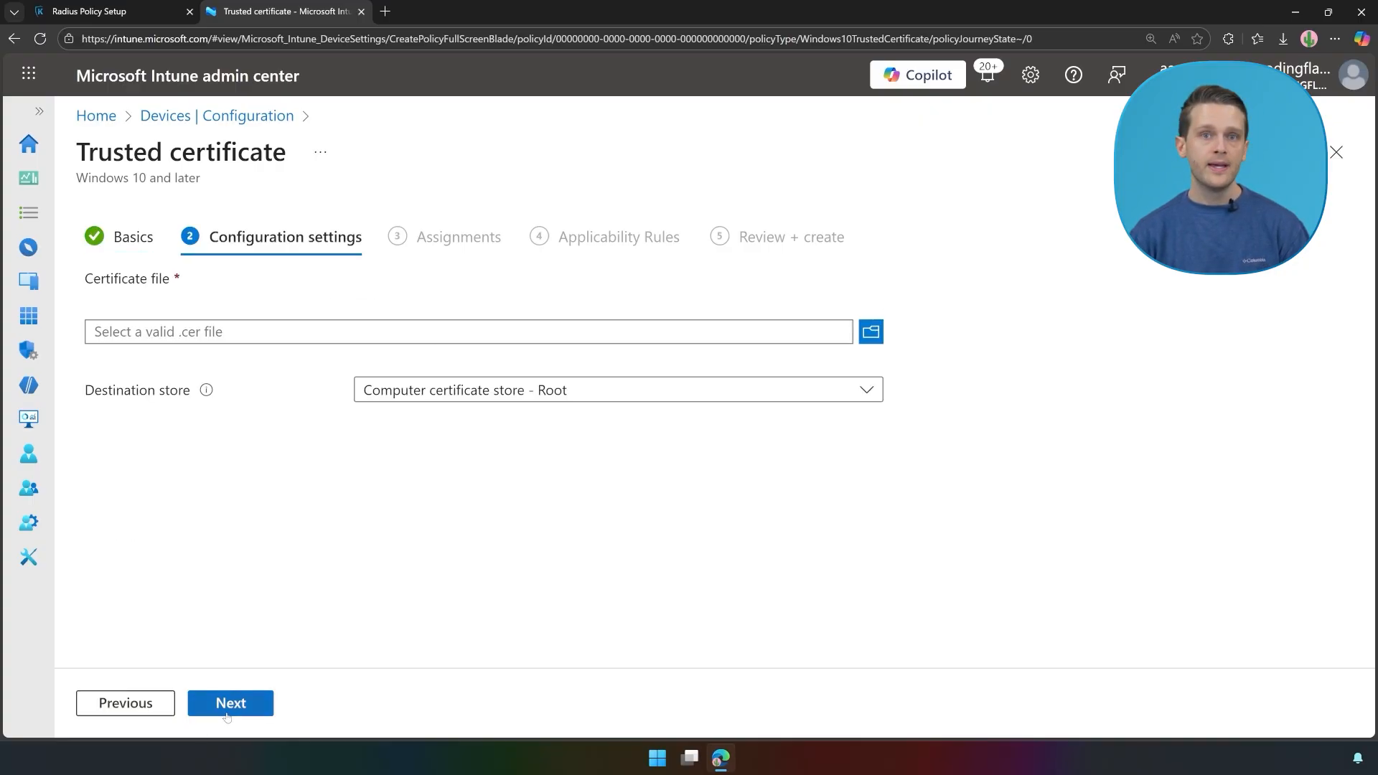
click(871, 330)
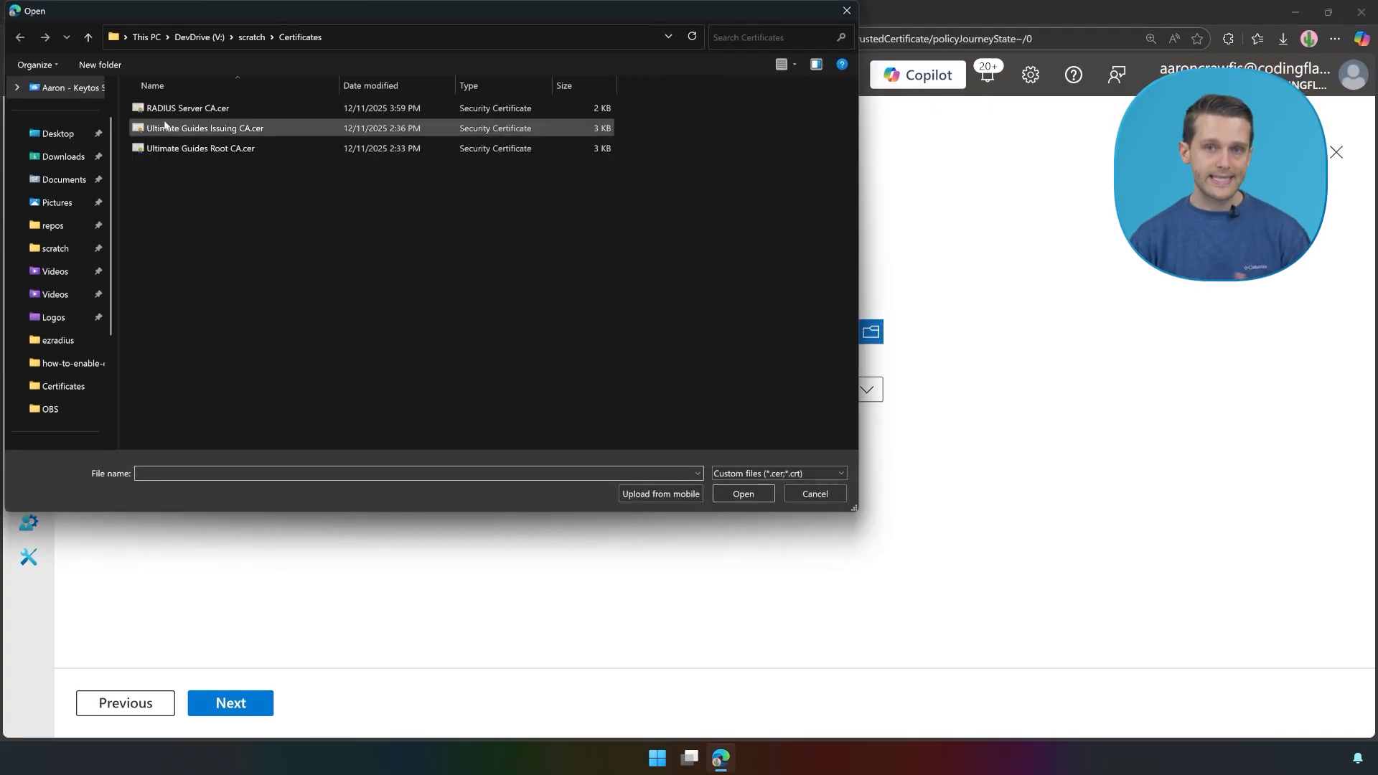
double_click(173, 112)
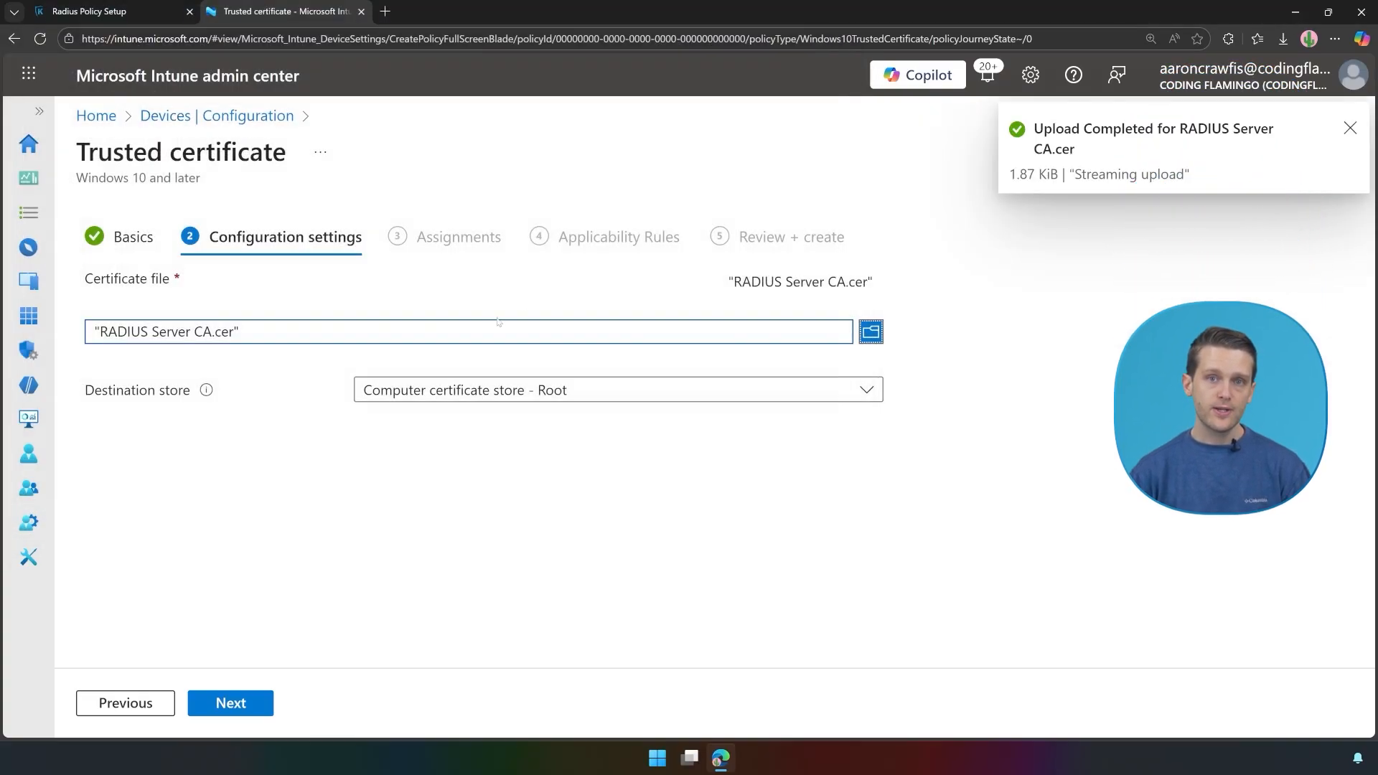
click(513, 392)
click(524, 421)
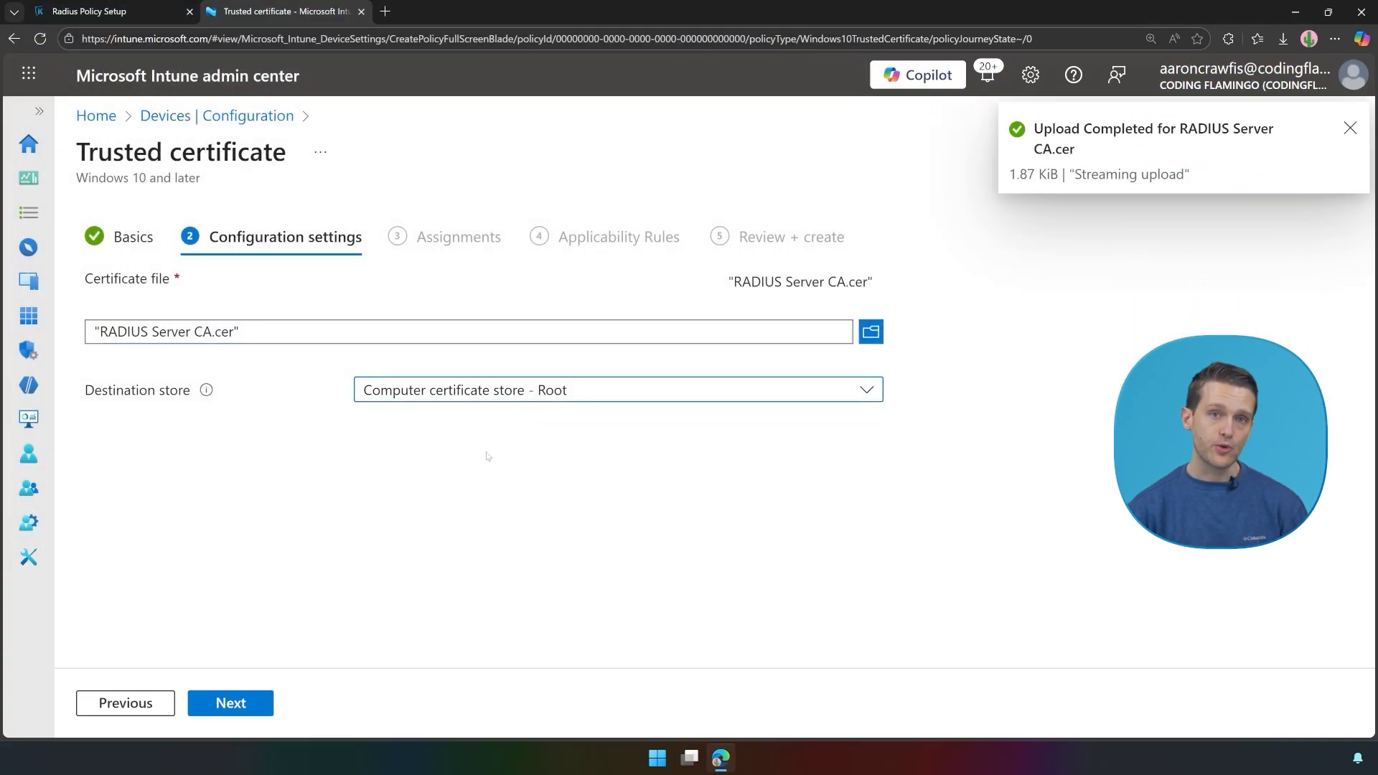
click(224, 706)
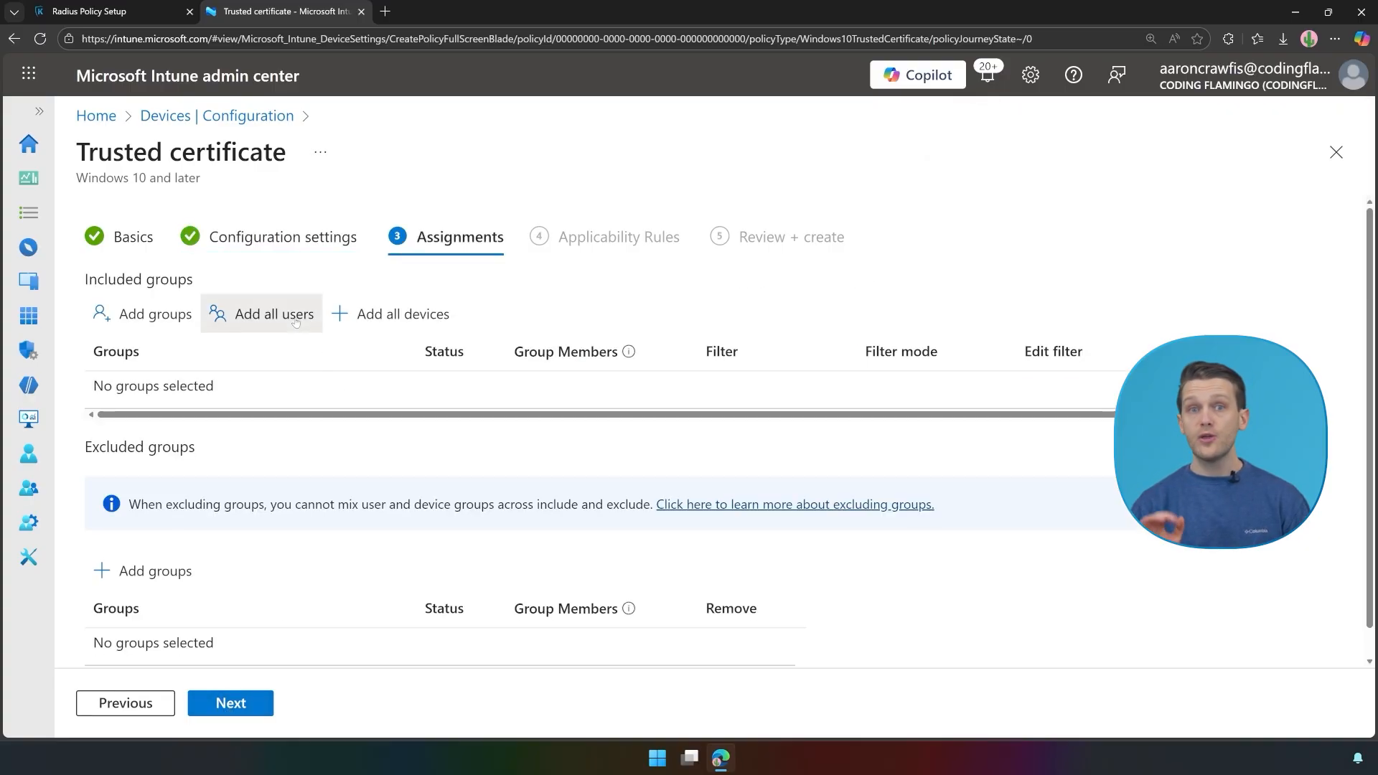
Step: Assign the profile to all users and all devices, then create it
click(267, 314)
click(401, 316)
click(242, 701)
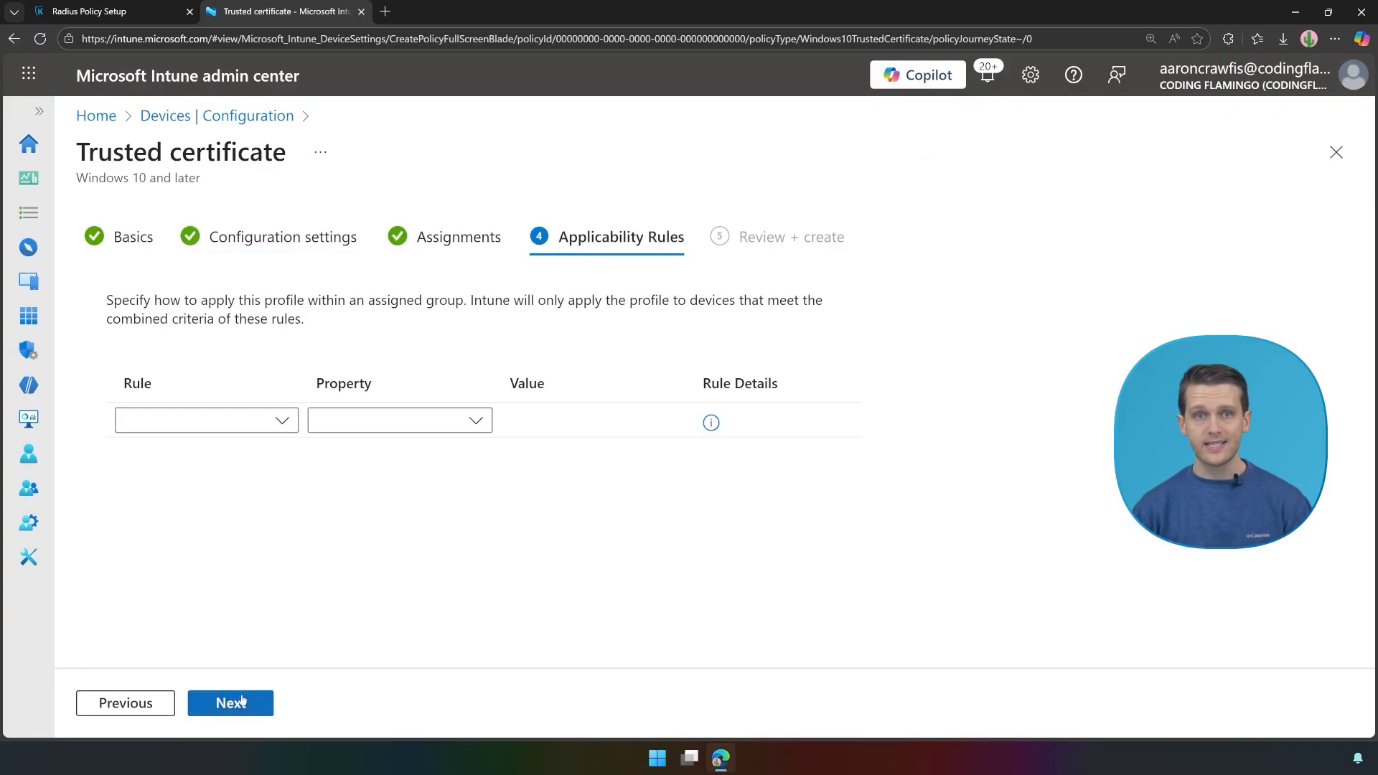
click(242, 701)
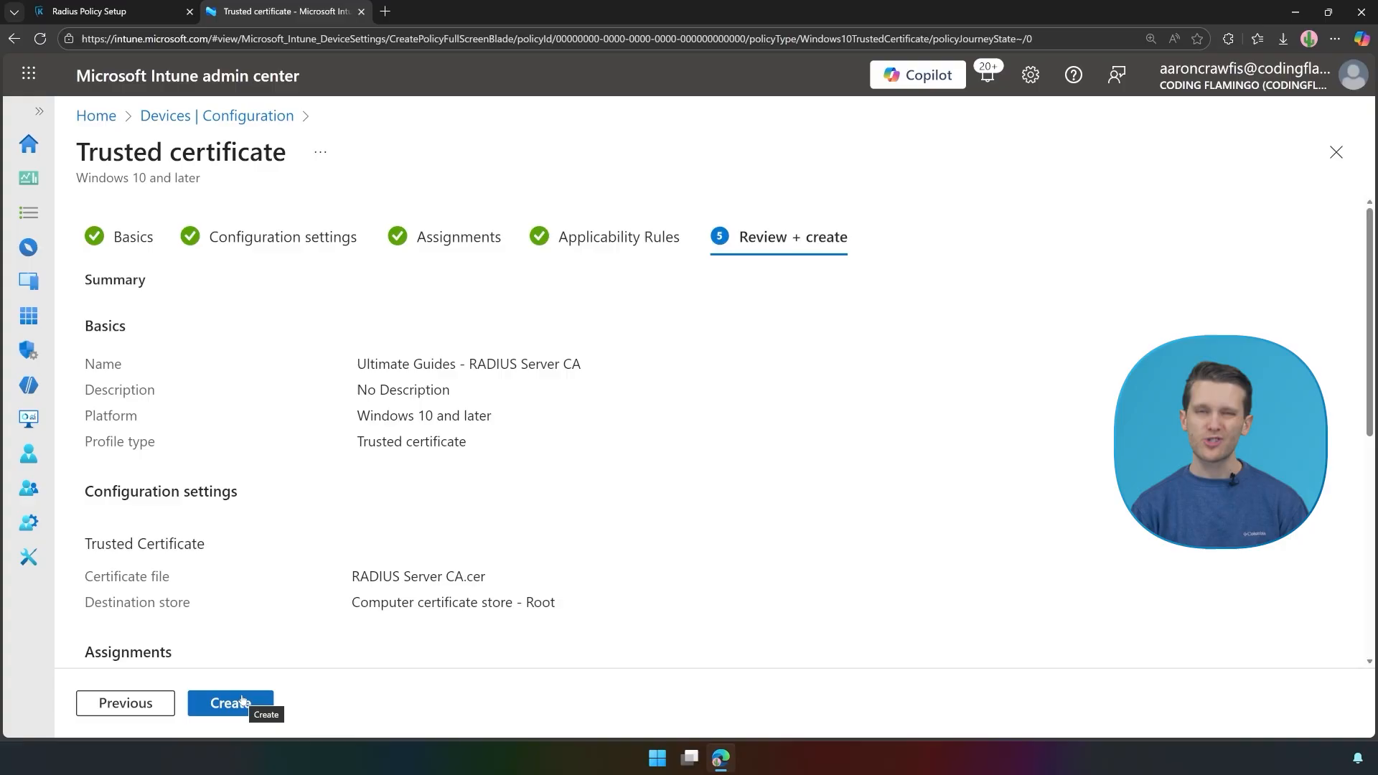
click(243, 701)
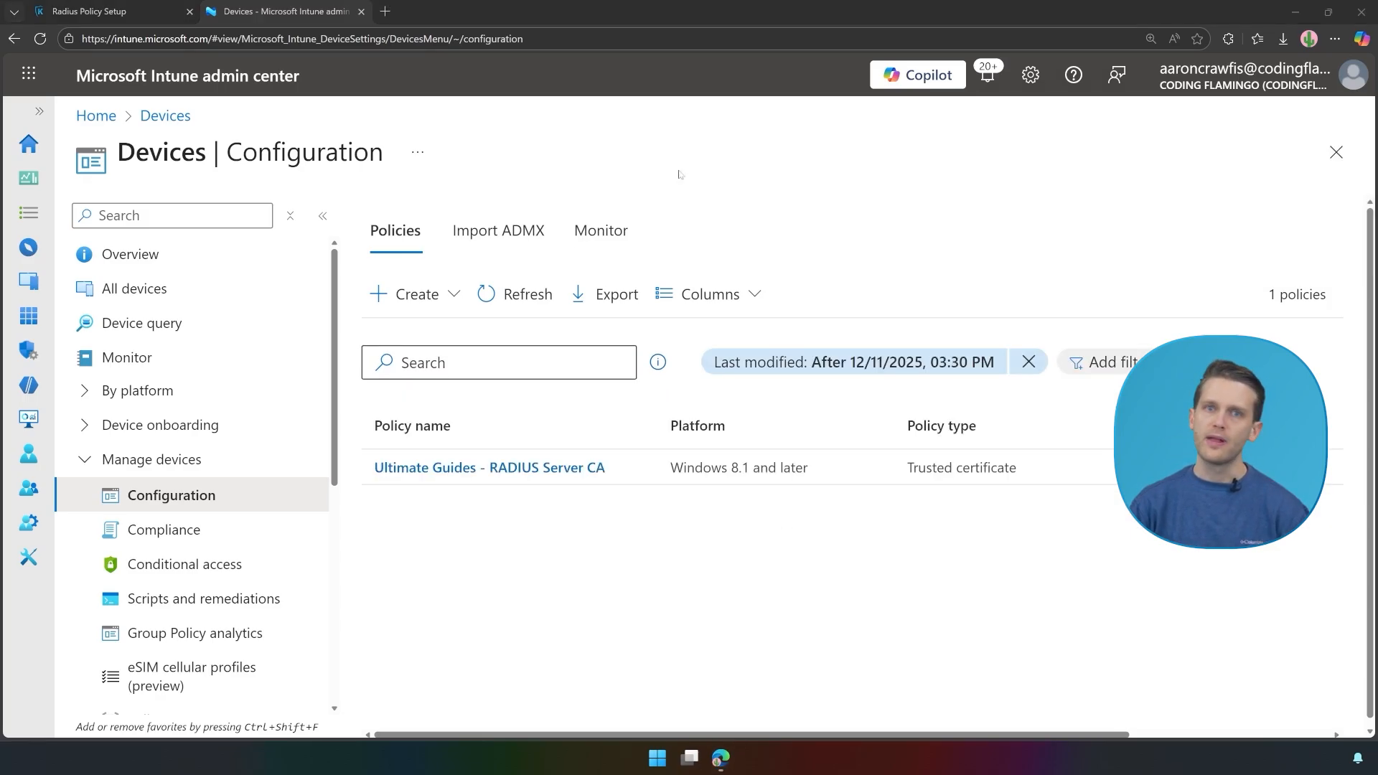
Step: Start a new Windows 10 and later configuration profile from the Wi-Fi template
click(412, 294)
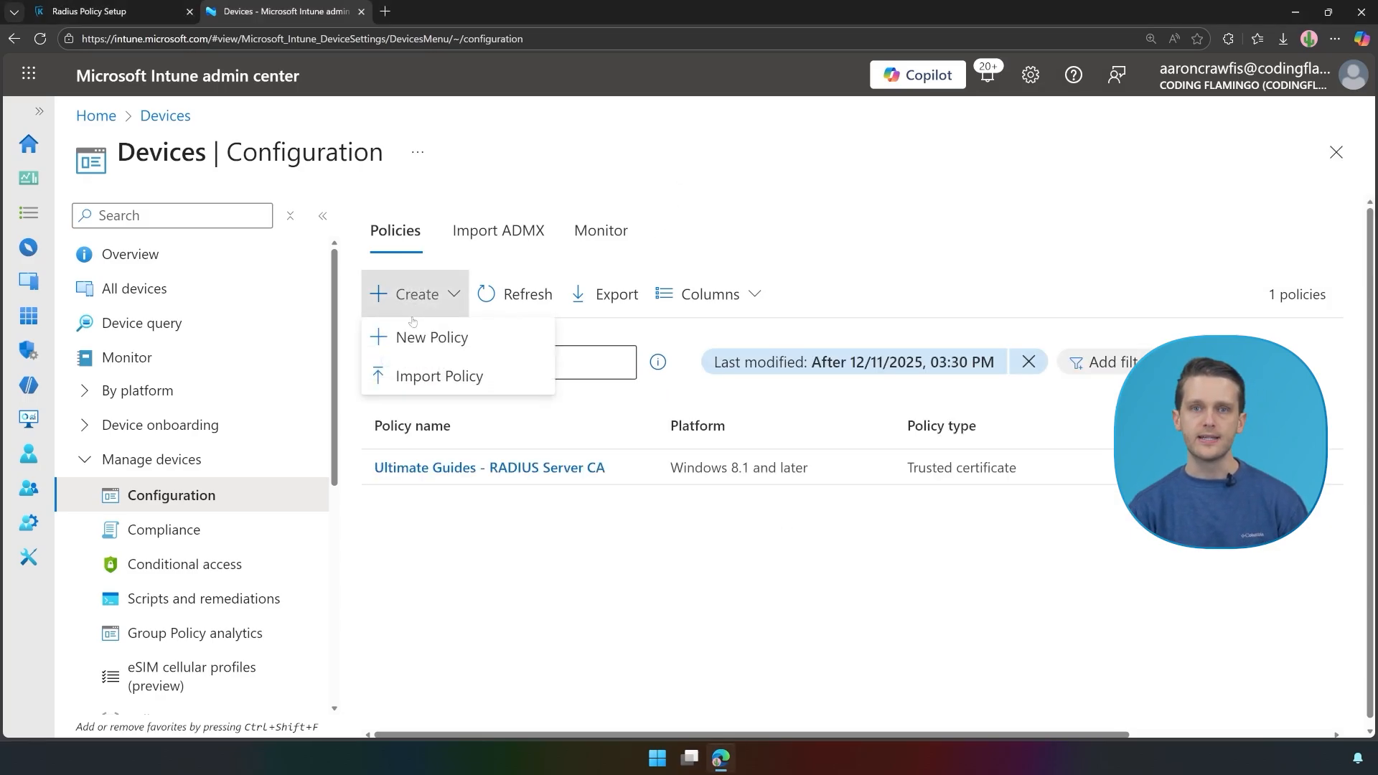
click(420, 336)
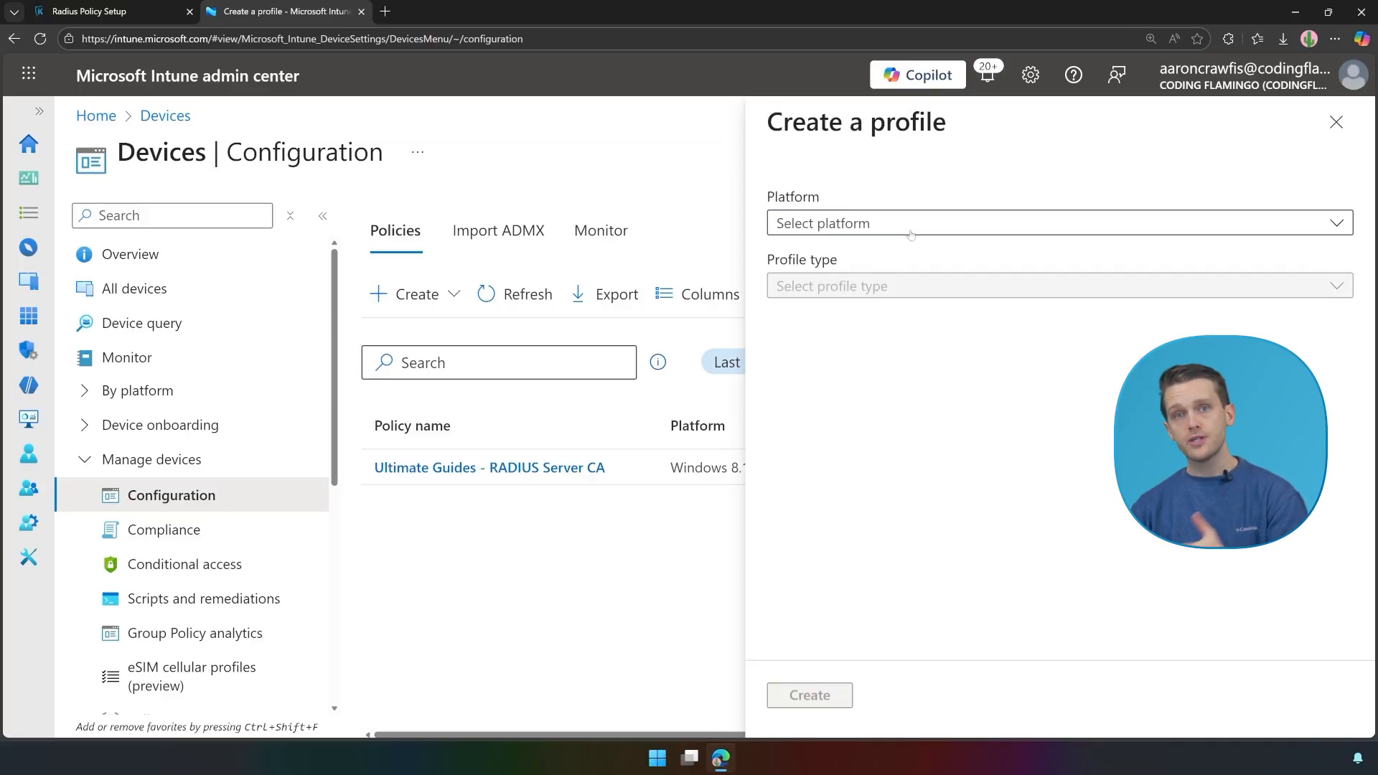
click(881, 223)
click(867, 460)
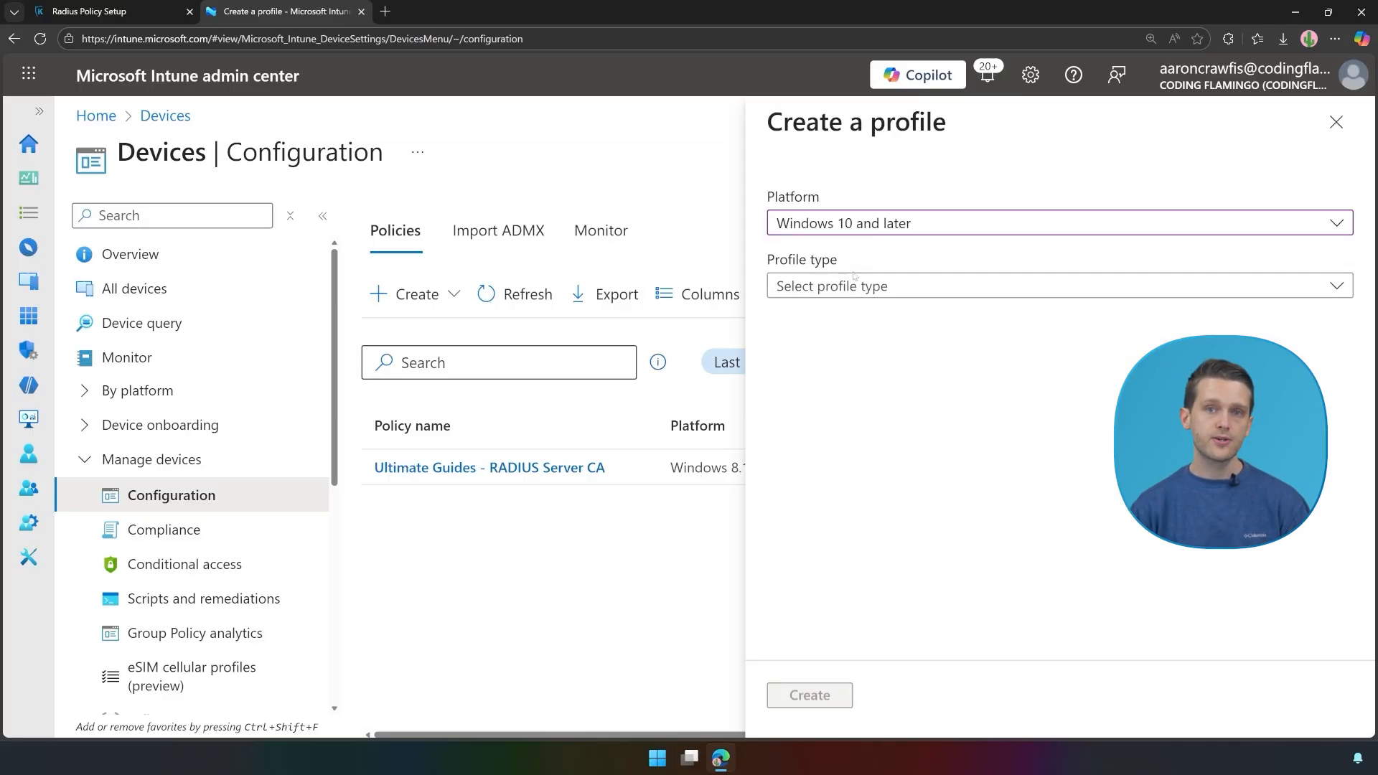
click(853, 285)
click(810, 386)
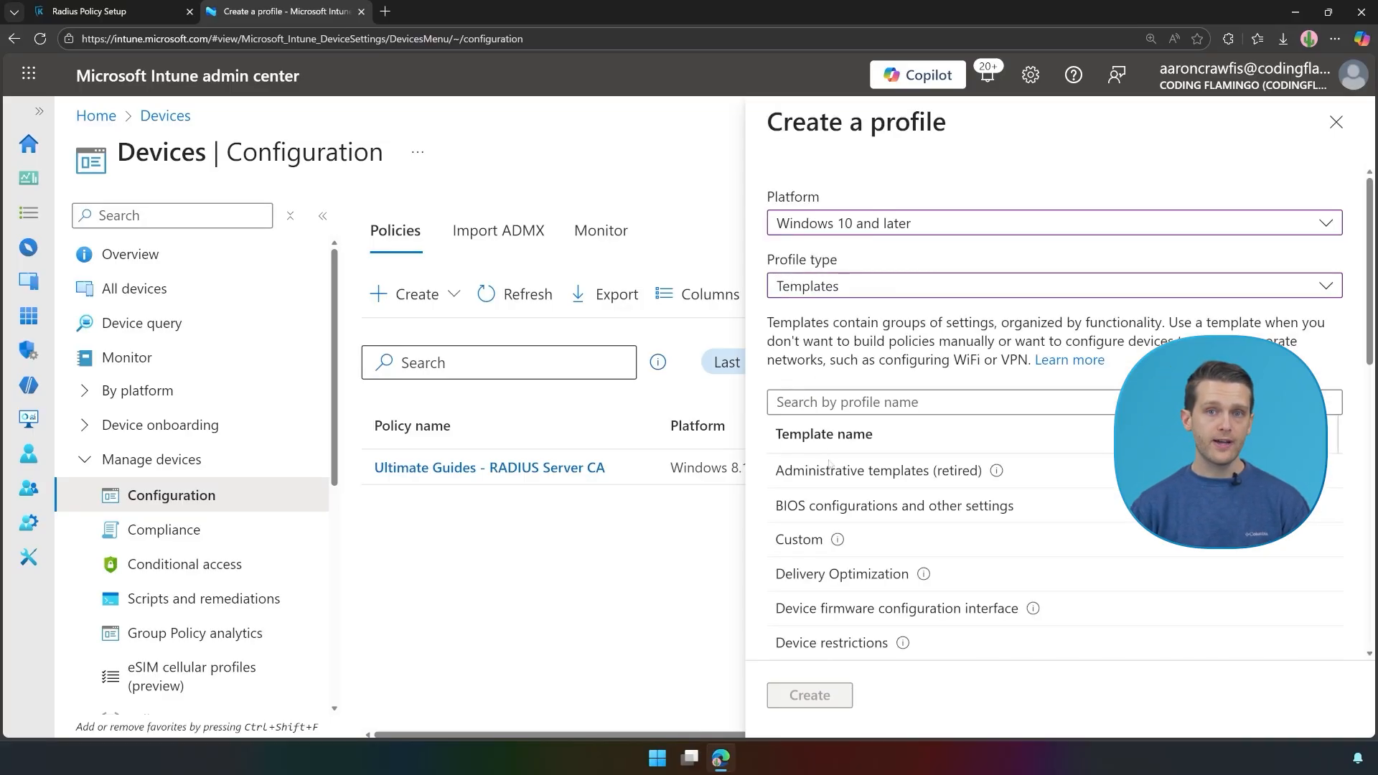
scroll(829, 465, down, 5)
click(795, 553)
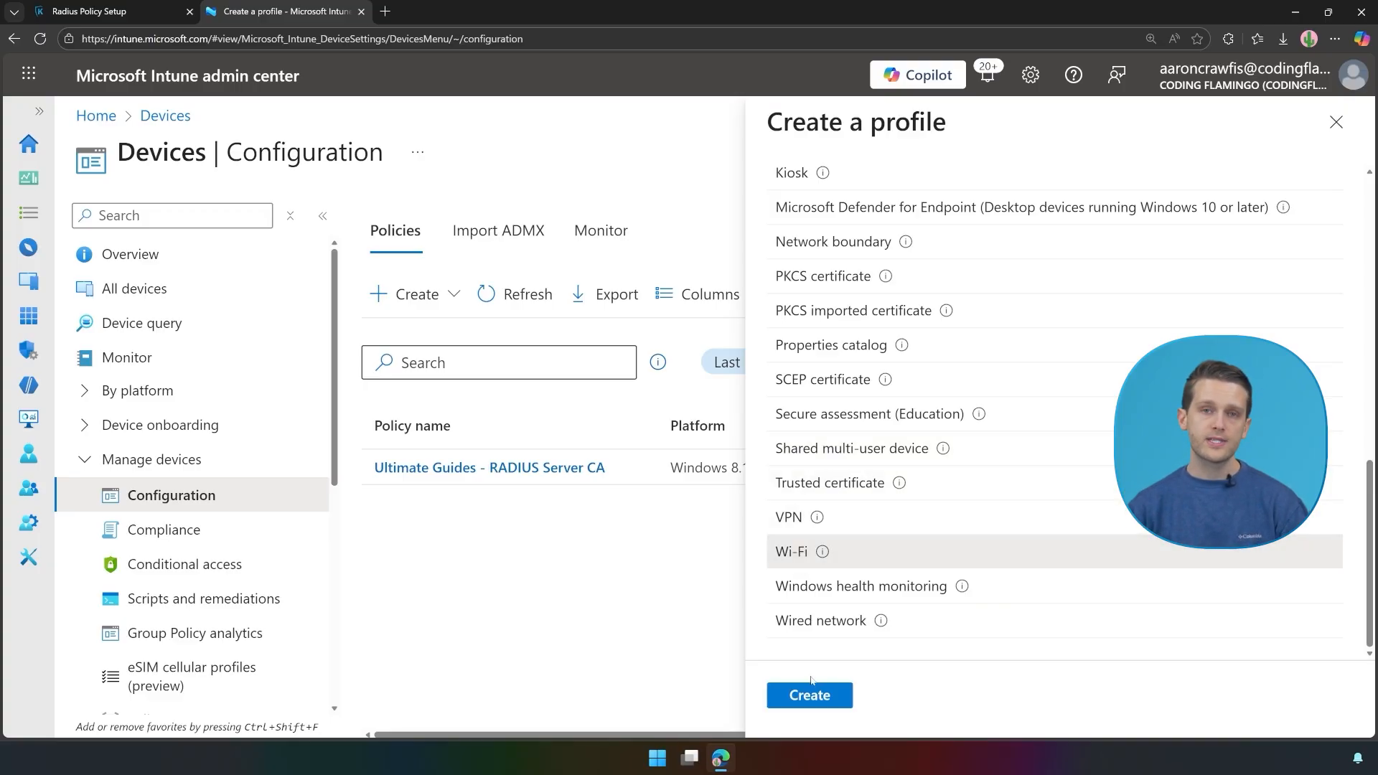
click(818, 704)
Step: Name it 'Ultimate Guides - Keytos WiFi' with description 'Push the Keytos WiFi network'
click(412, 275)
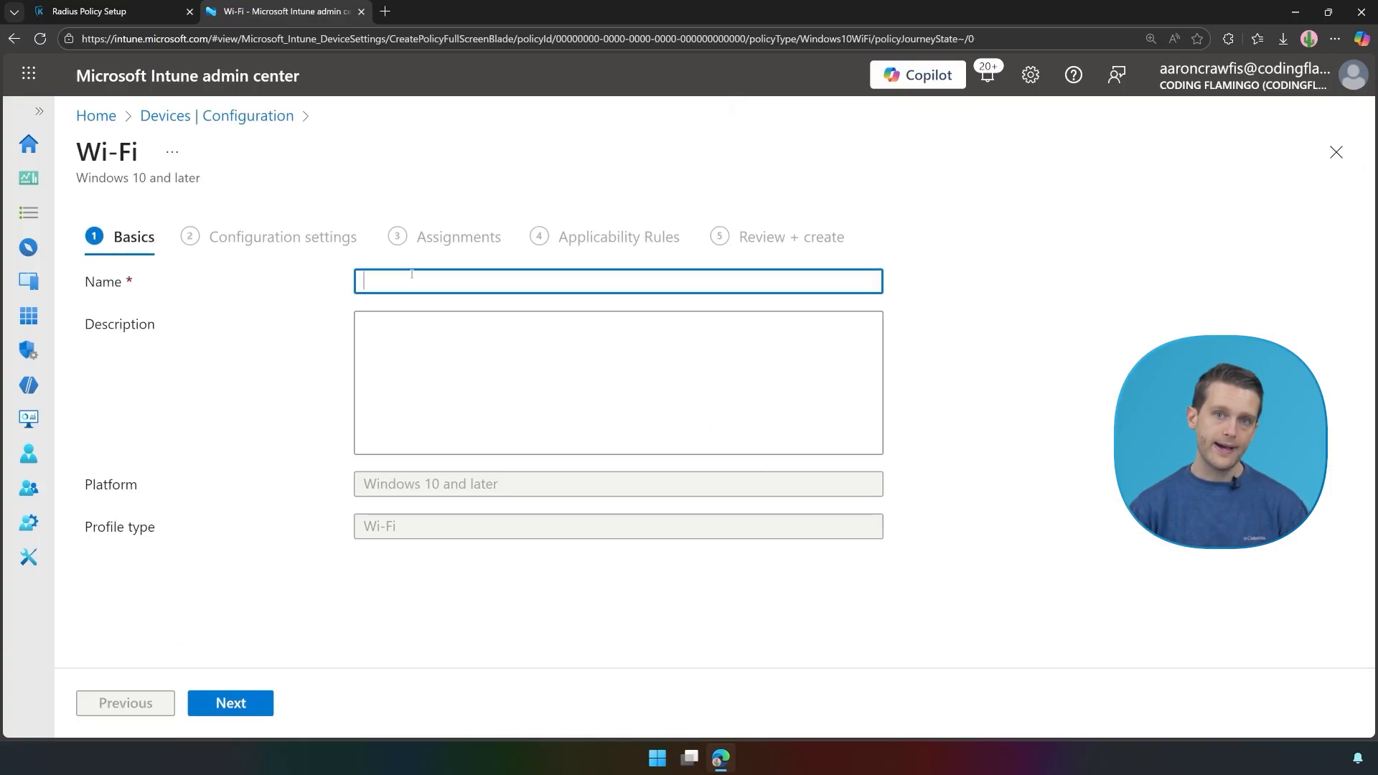
text(Ulta)
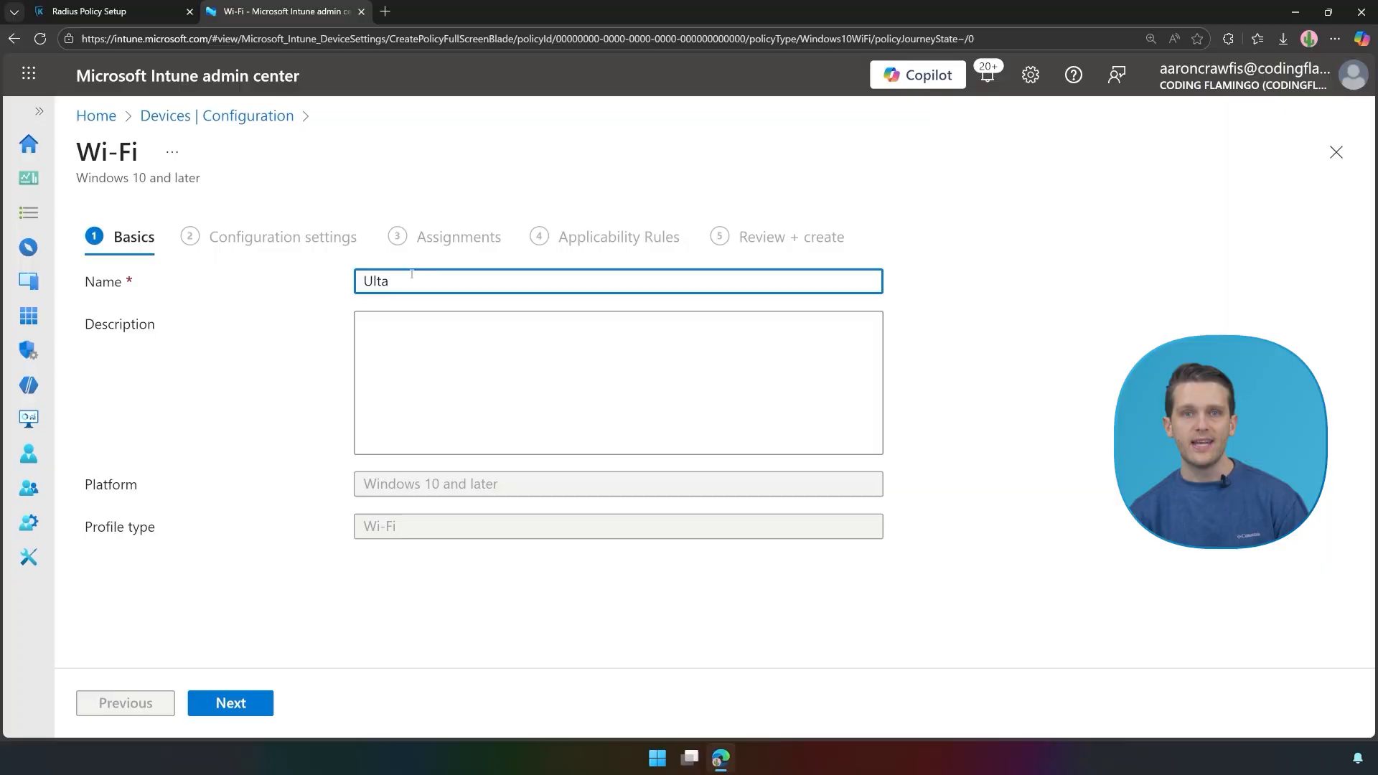
text(inmtimate Guides)
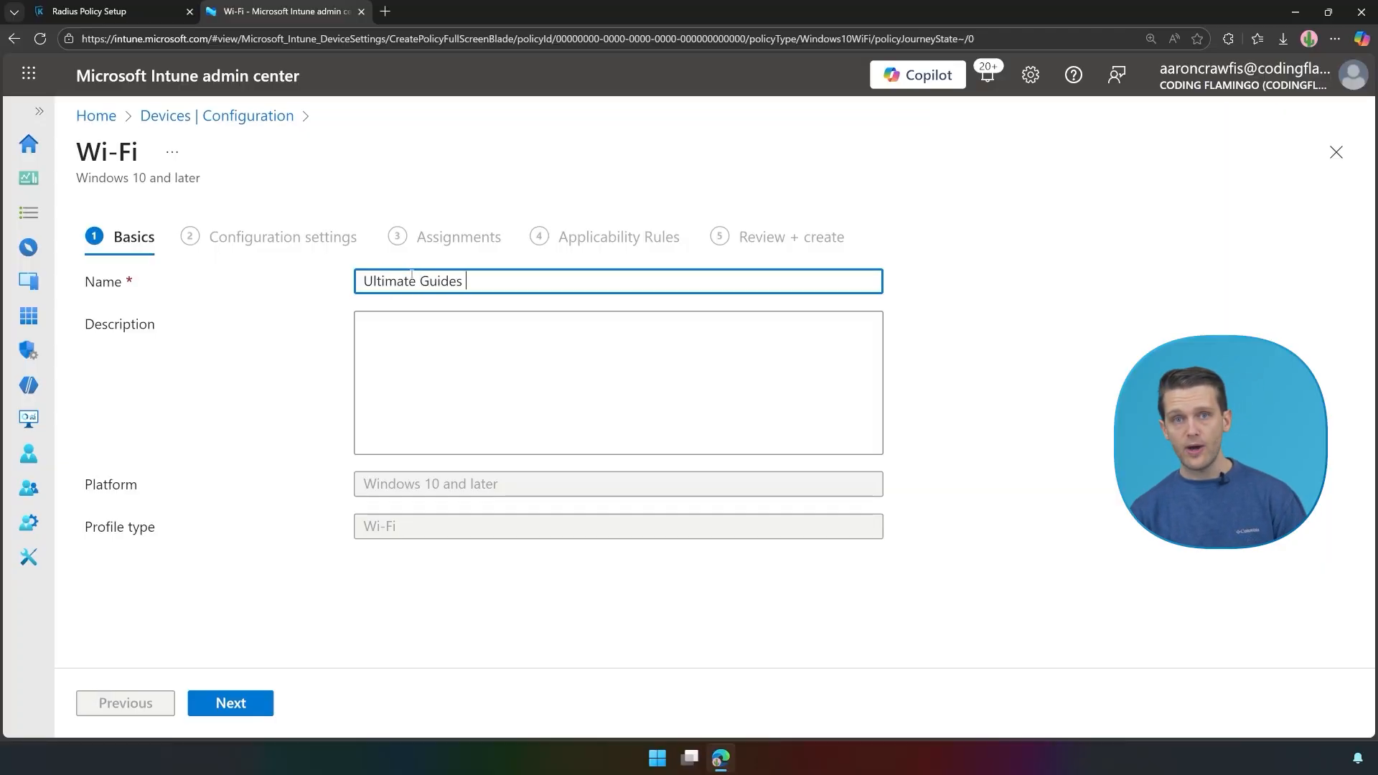
text( - Keytos WiFi)
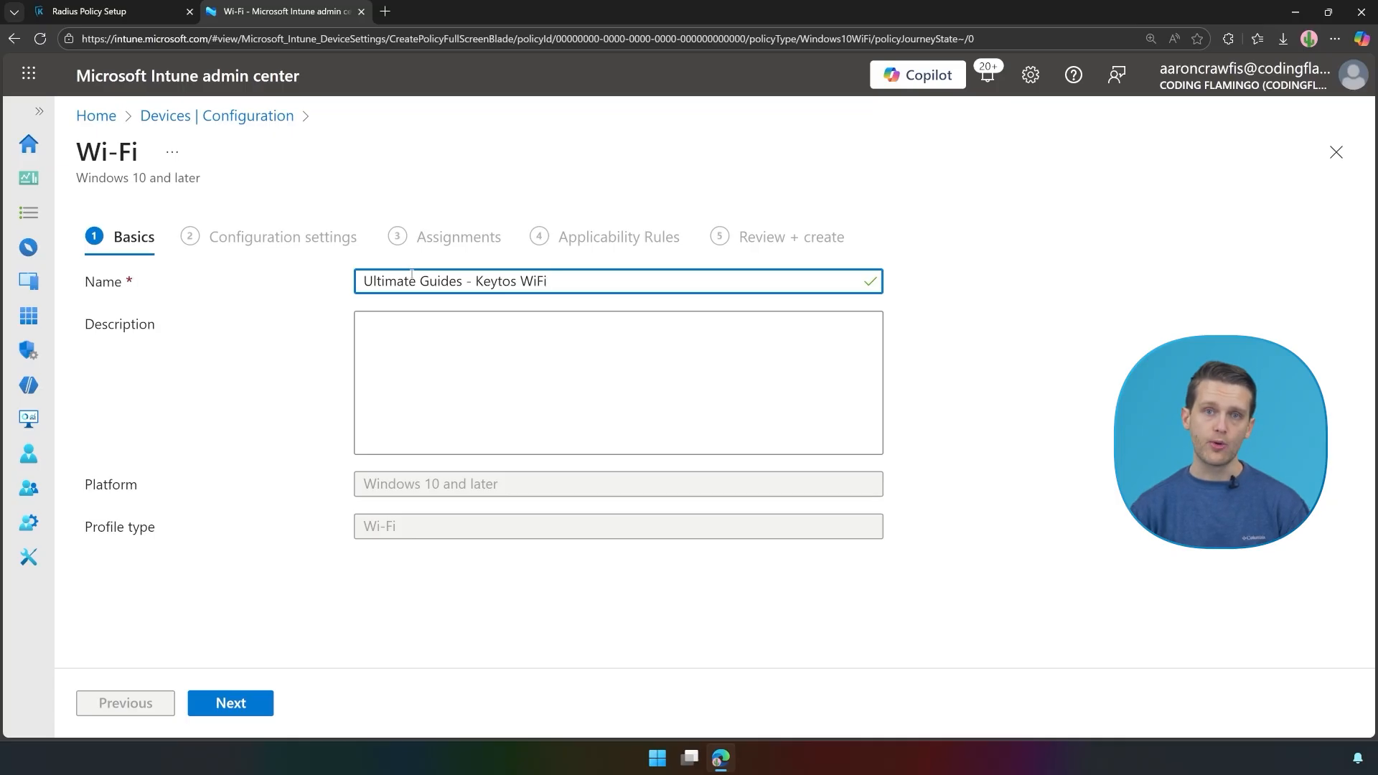
click(444, 355)
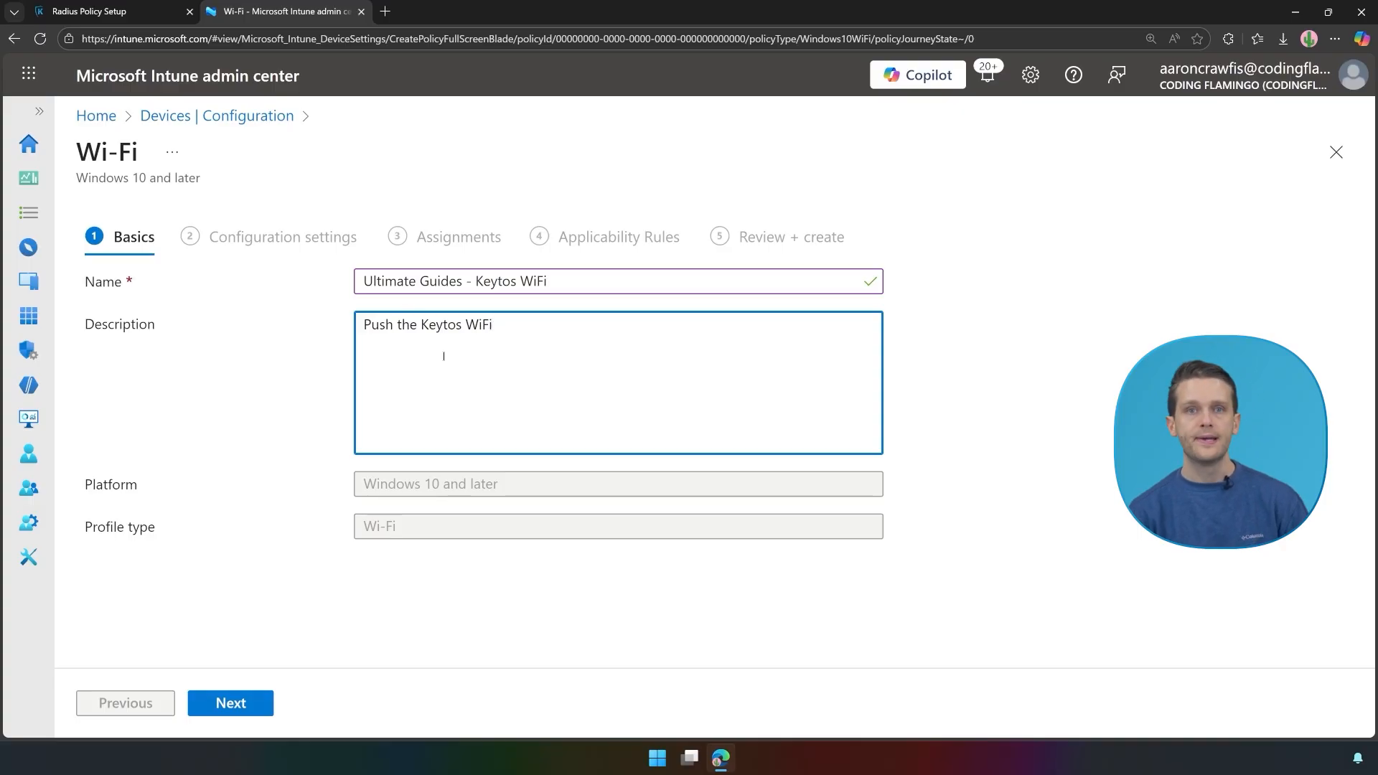
text(Push the Keytos WiFi network to users)
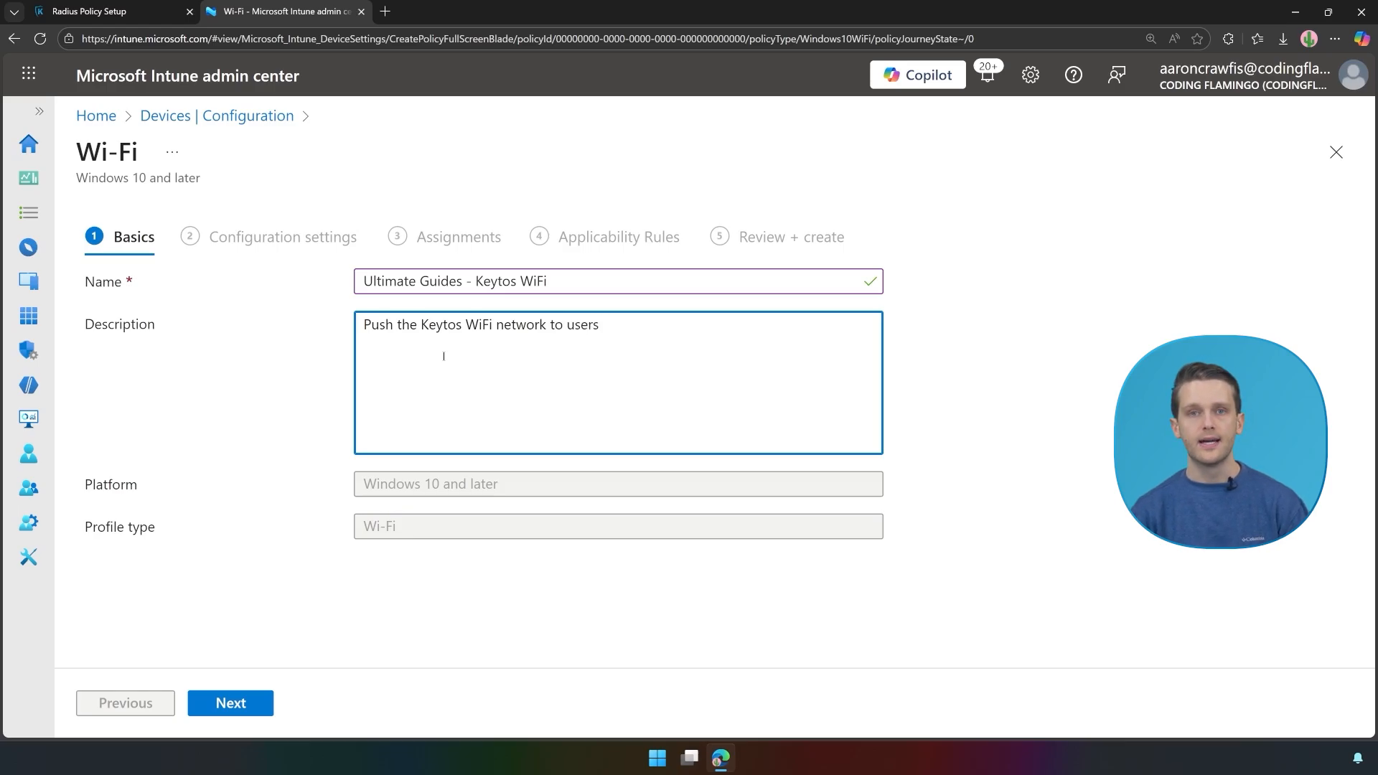
click(231, 705)
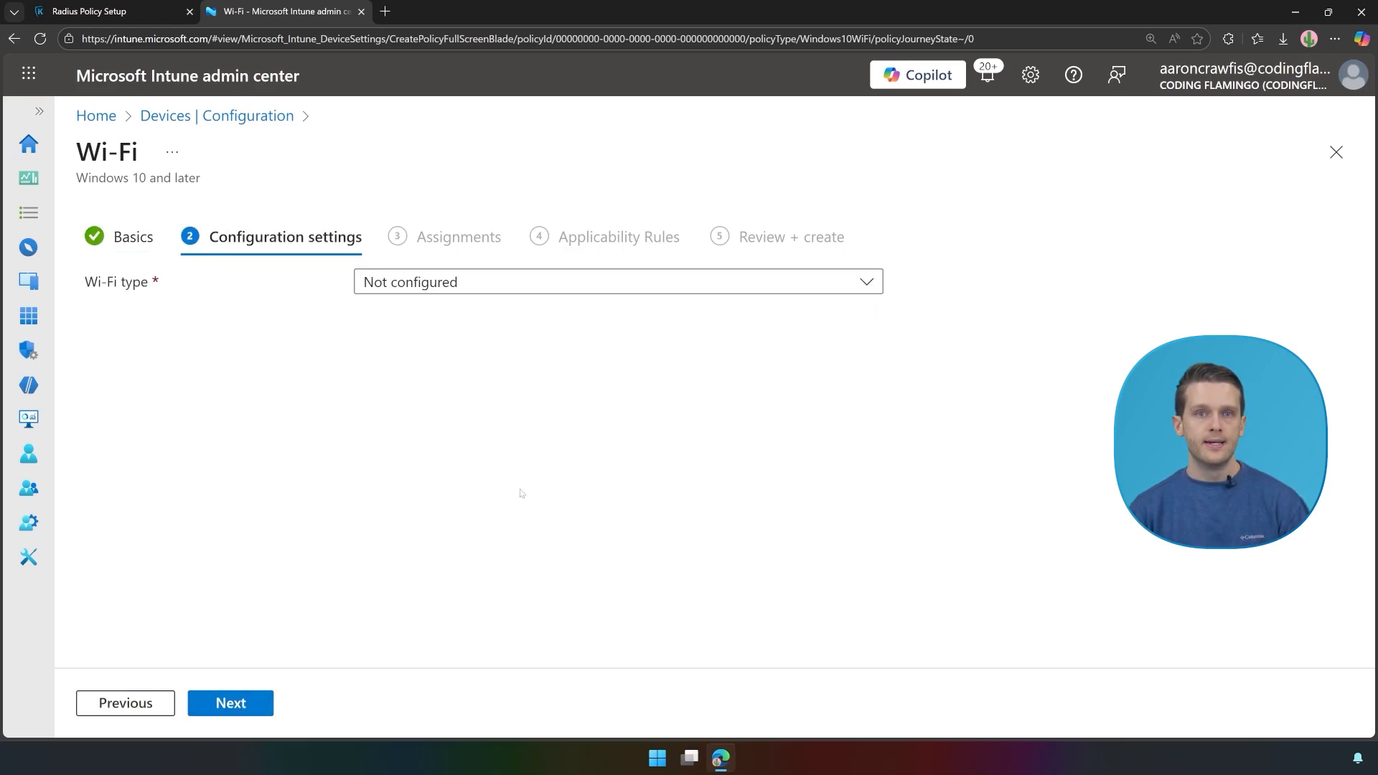
Step: Make it an Enterprise Wi-Fi with SSID and connection name Keytos, connecting automatically
click(477, 287)
click(420, 381)
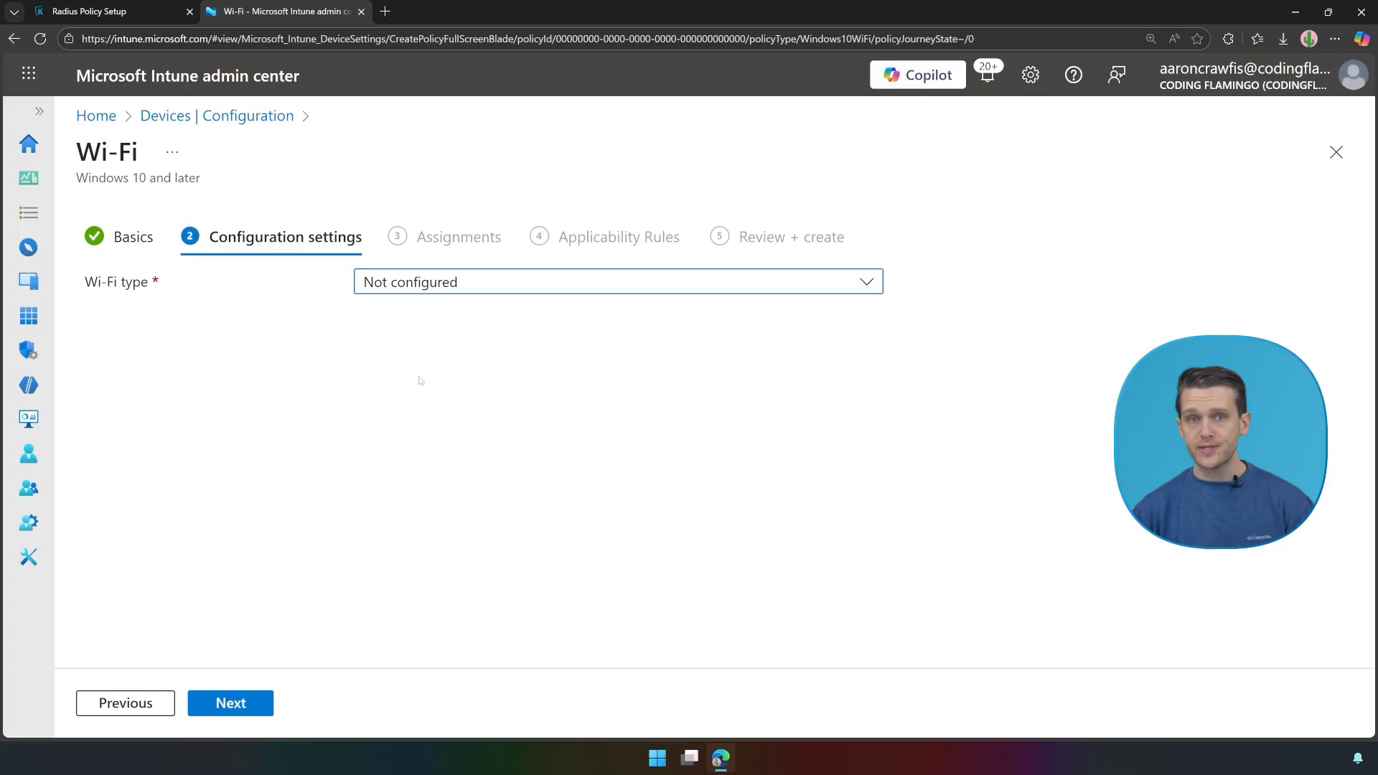
click(431, 339)
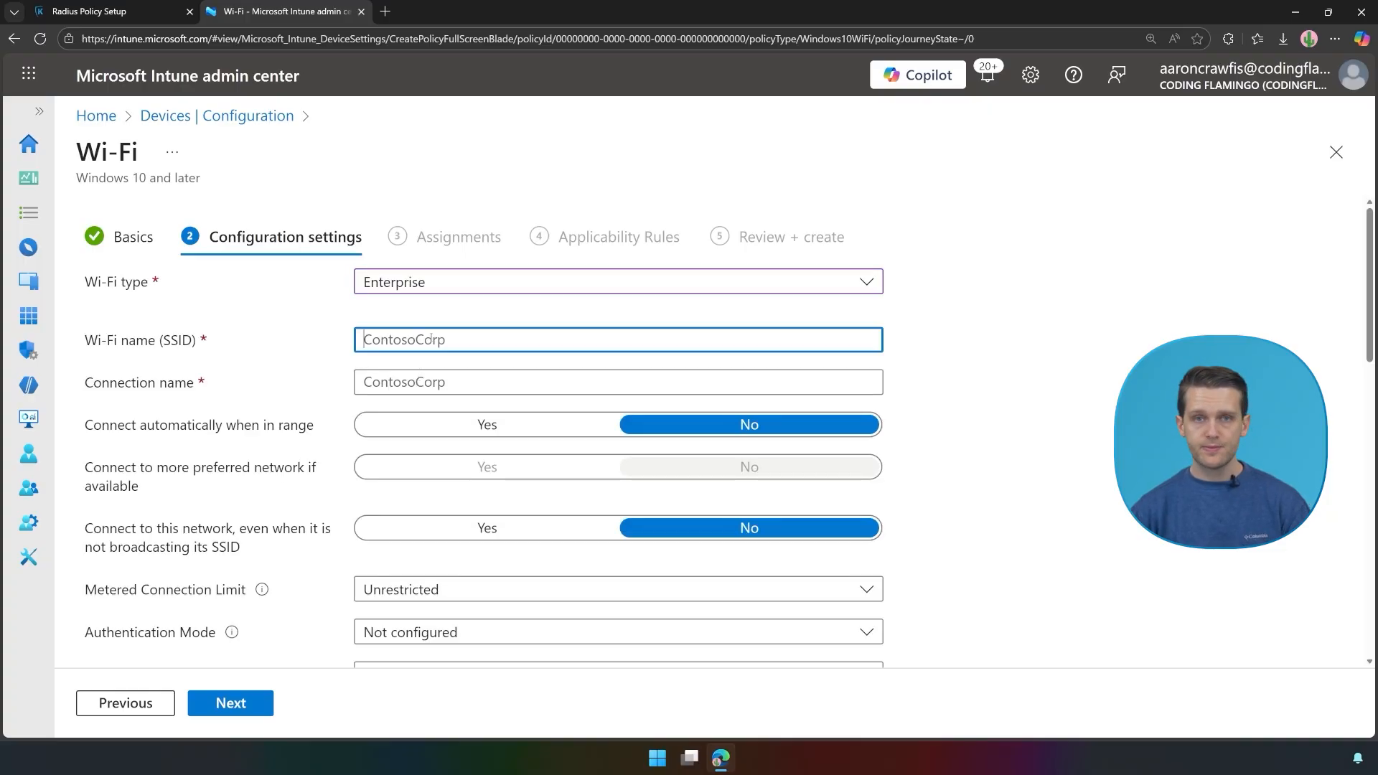
text(Keytos)
click(416, 381)
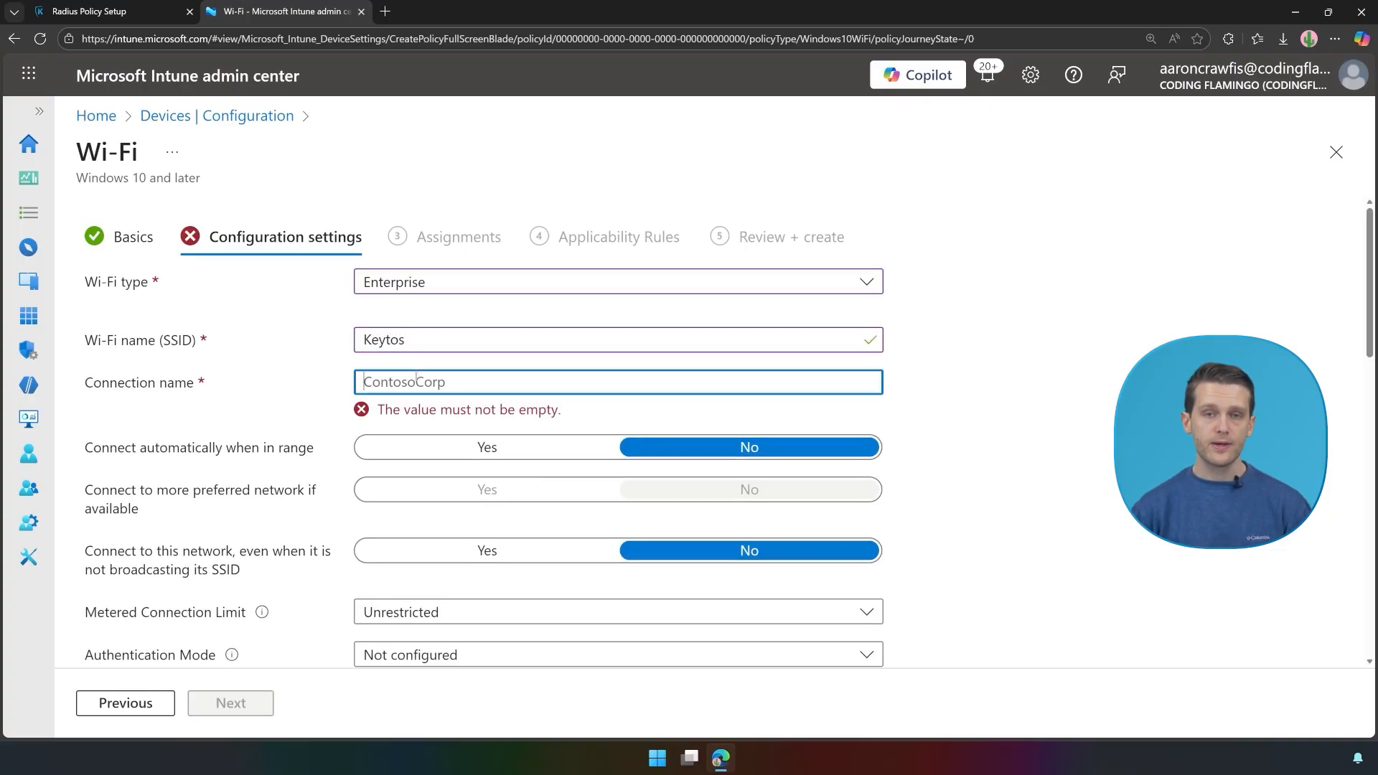
text(Je)
key(BackSpace)
key(BackSpace)
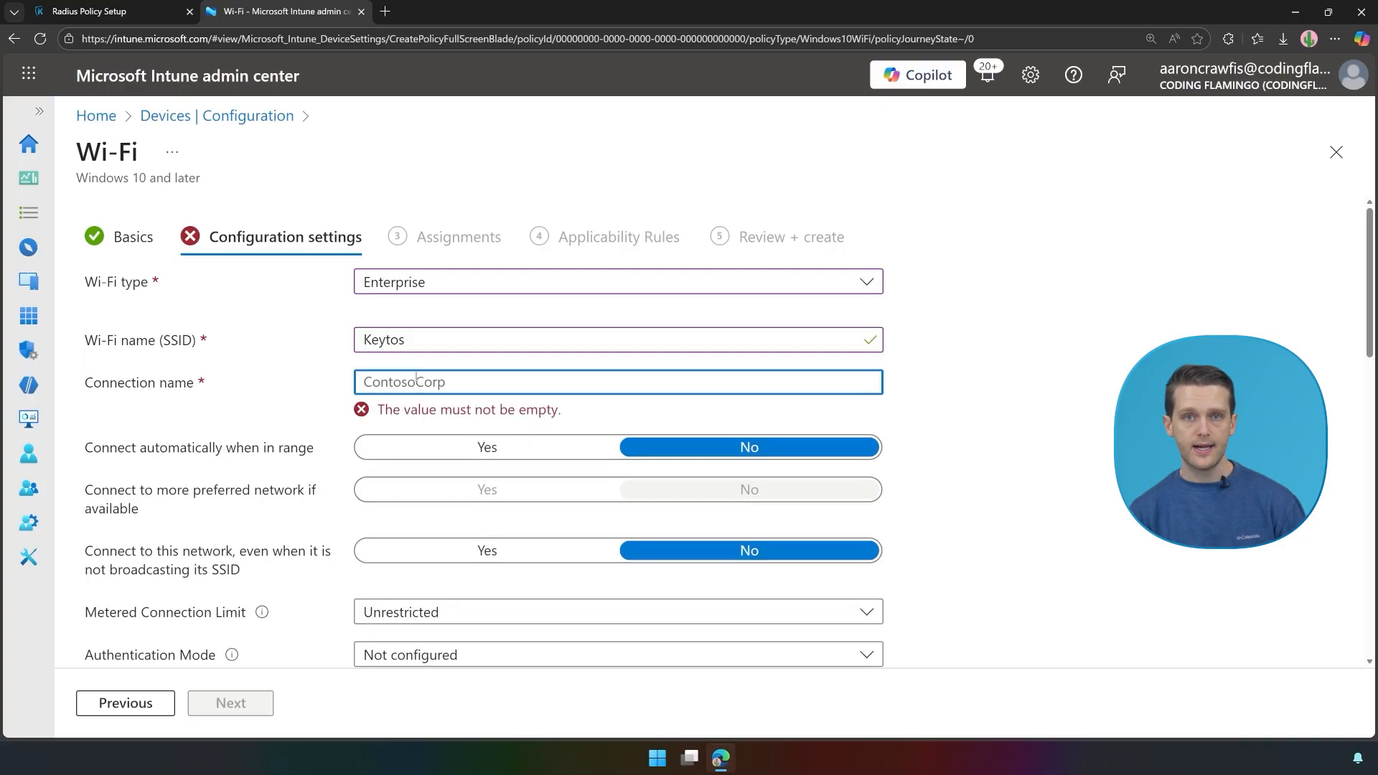
text(Keytos)
click(978, 359)
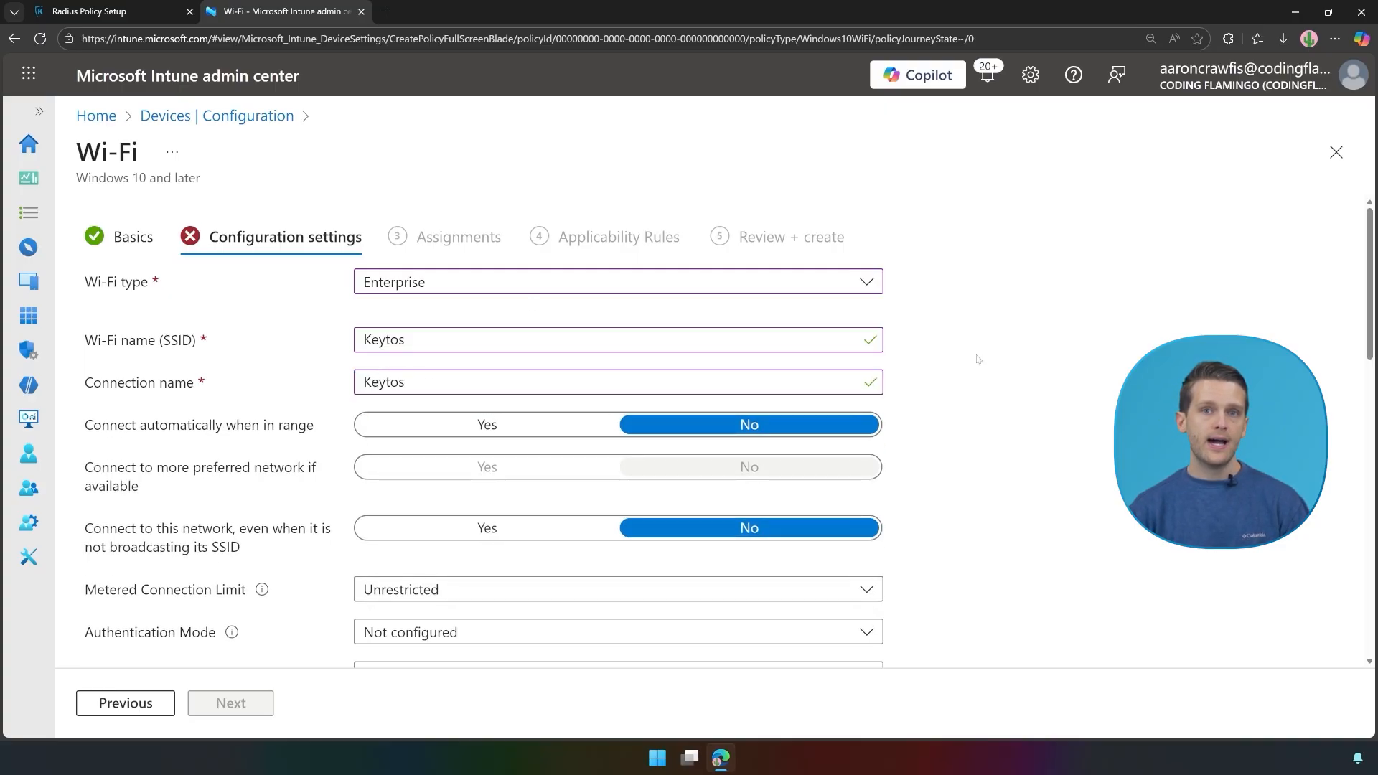
click(461, 420)
Step: Set authentication mode to User and enable remembering credentials at each logon
scroll(775, 428, down, 3)
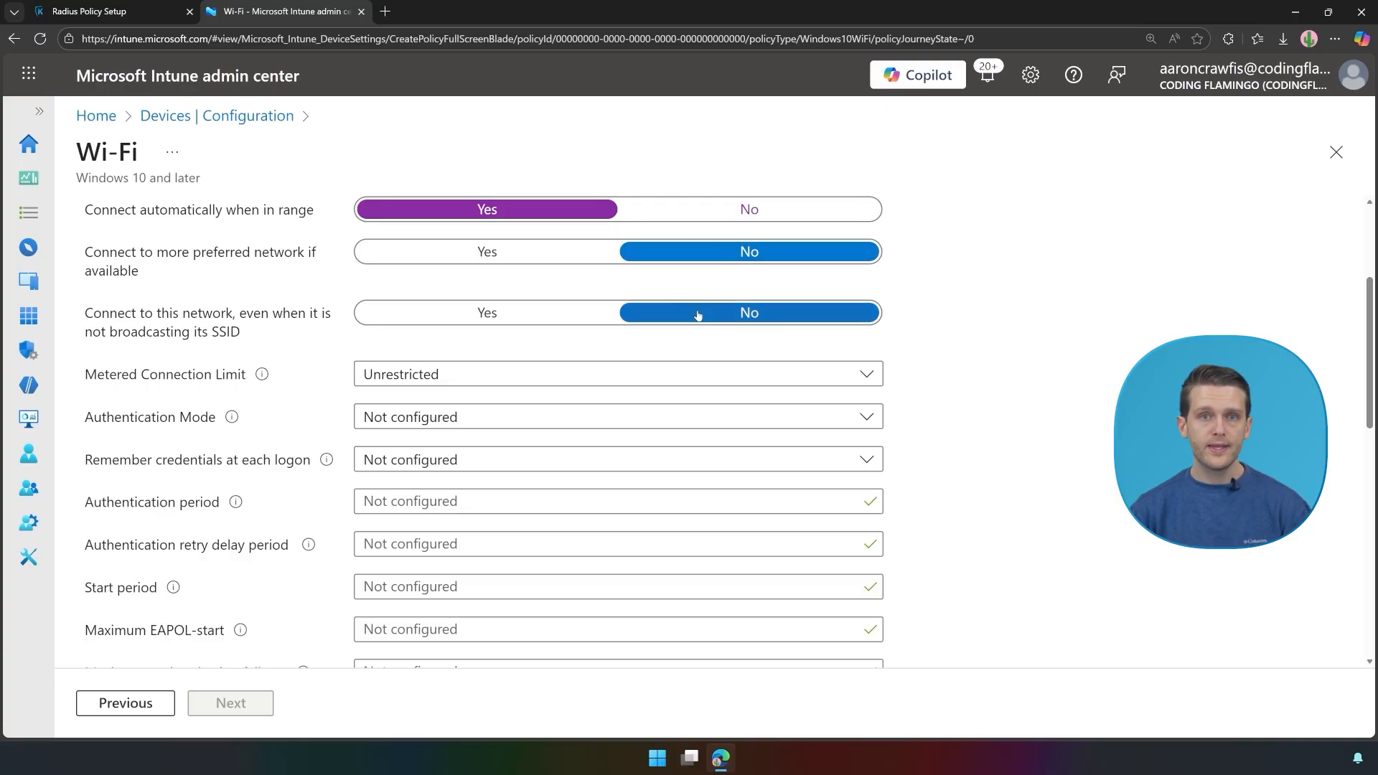
scroll(700, 316, up, 1)
click(504, 485)
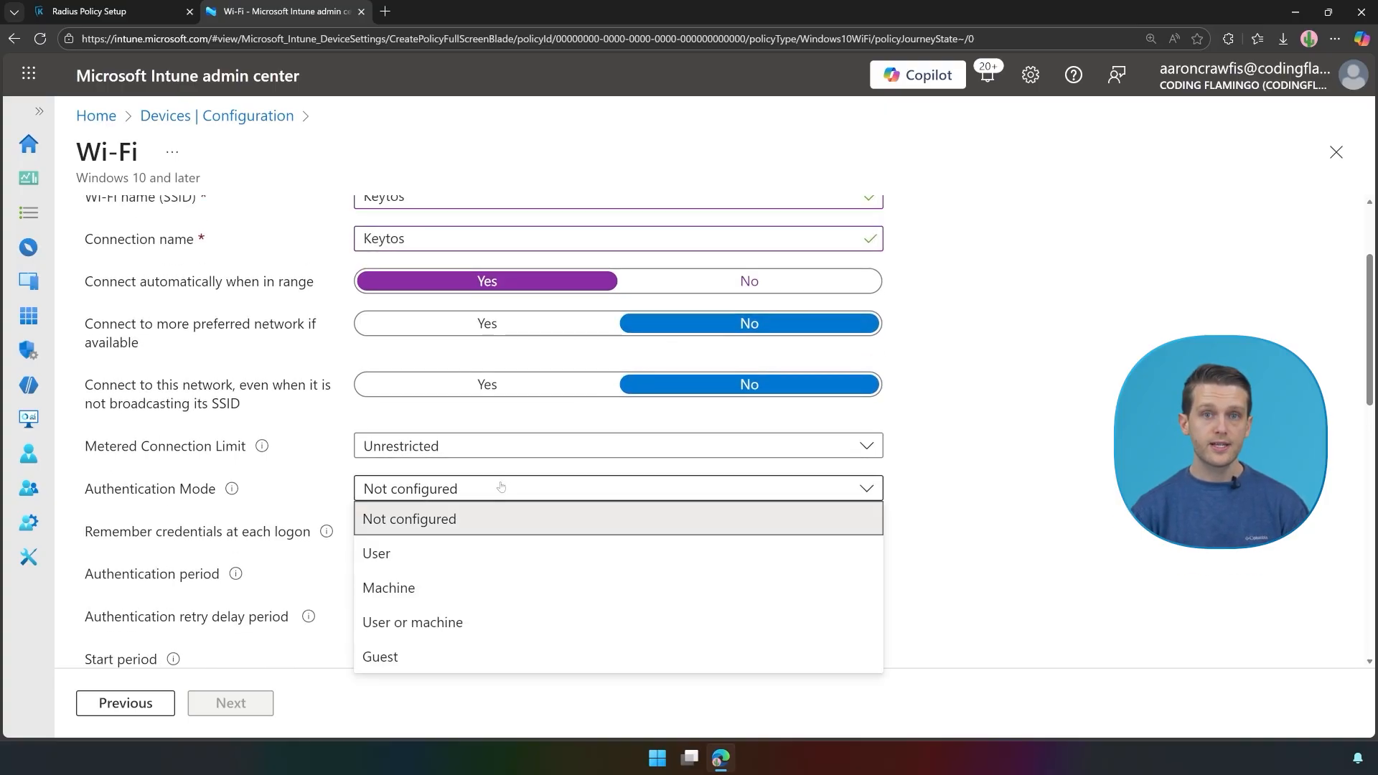
click(468, 546)
scroll(417, 336, down, 3)
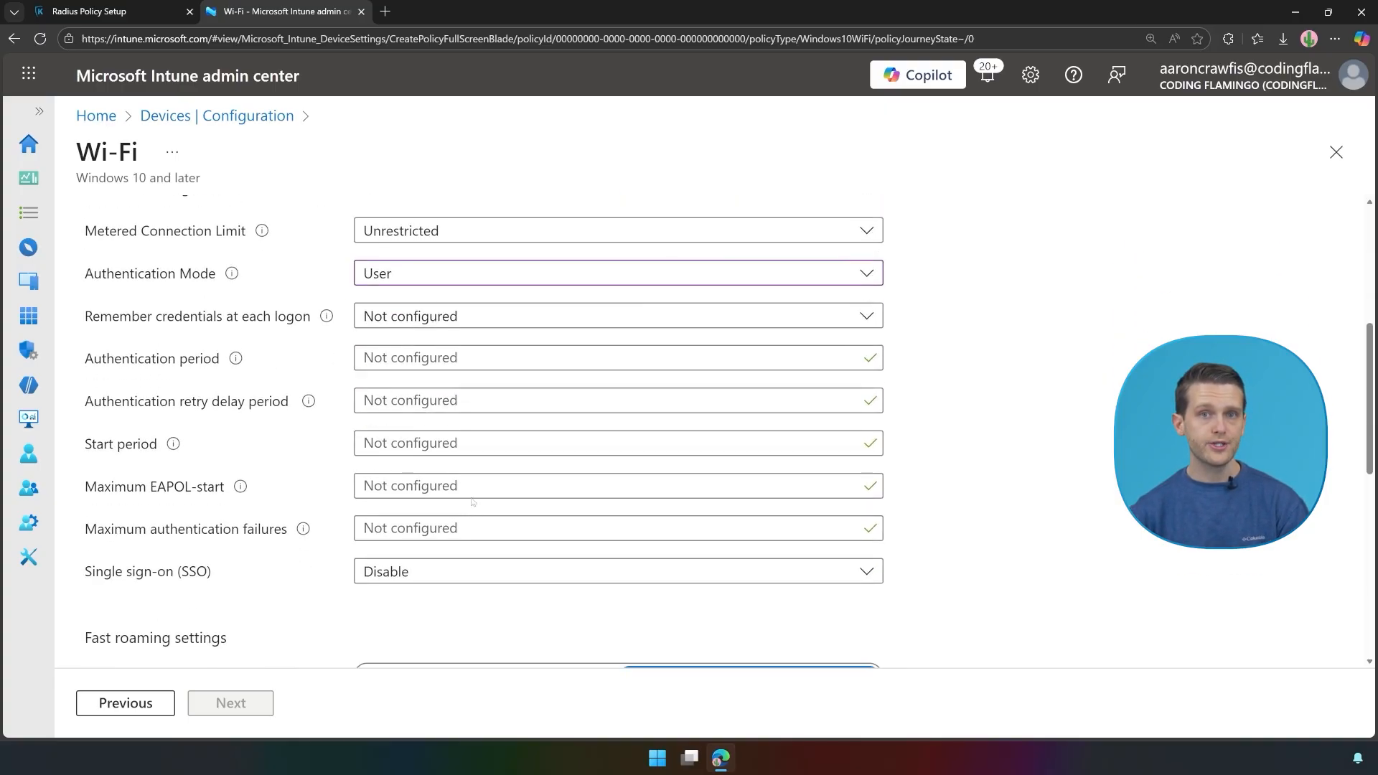
click(429, 327)
click(413, 380)
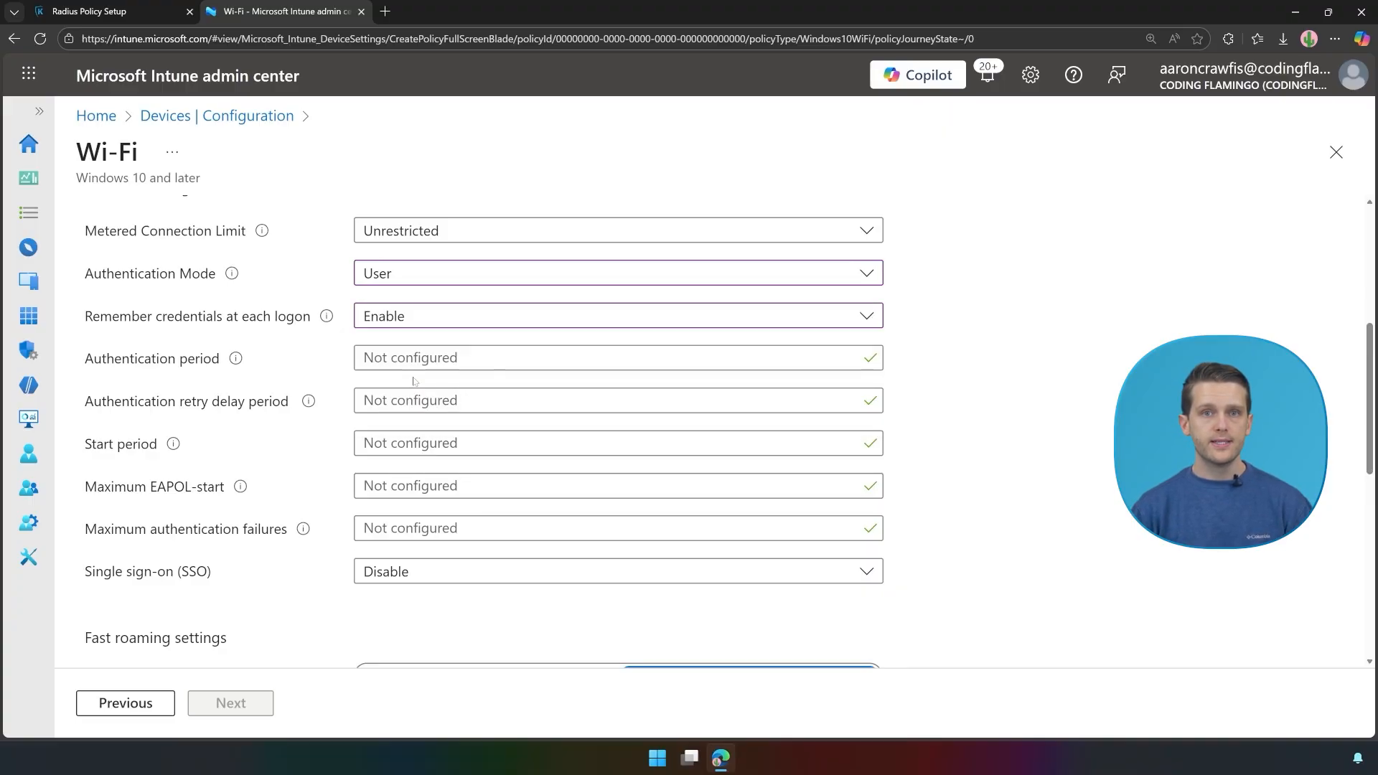
Step: Set authentication period 30, retry delay 1, and maximum authentication failures 10
click(419, 358)
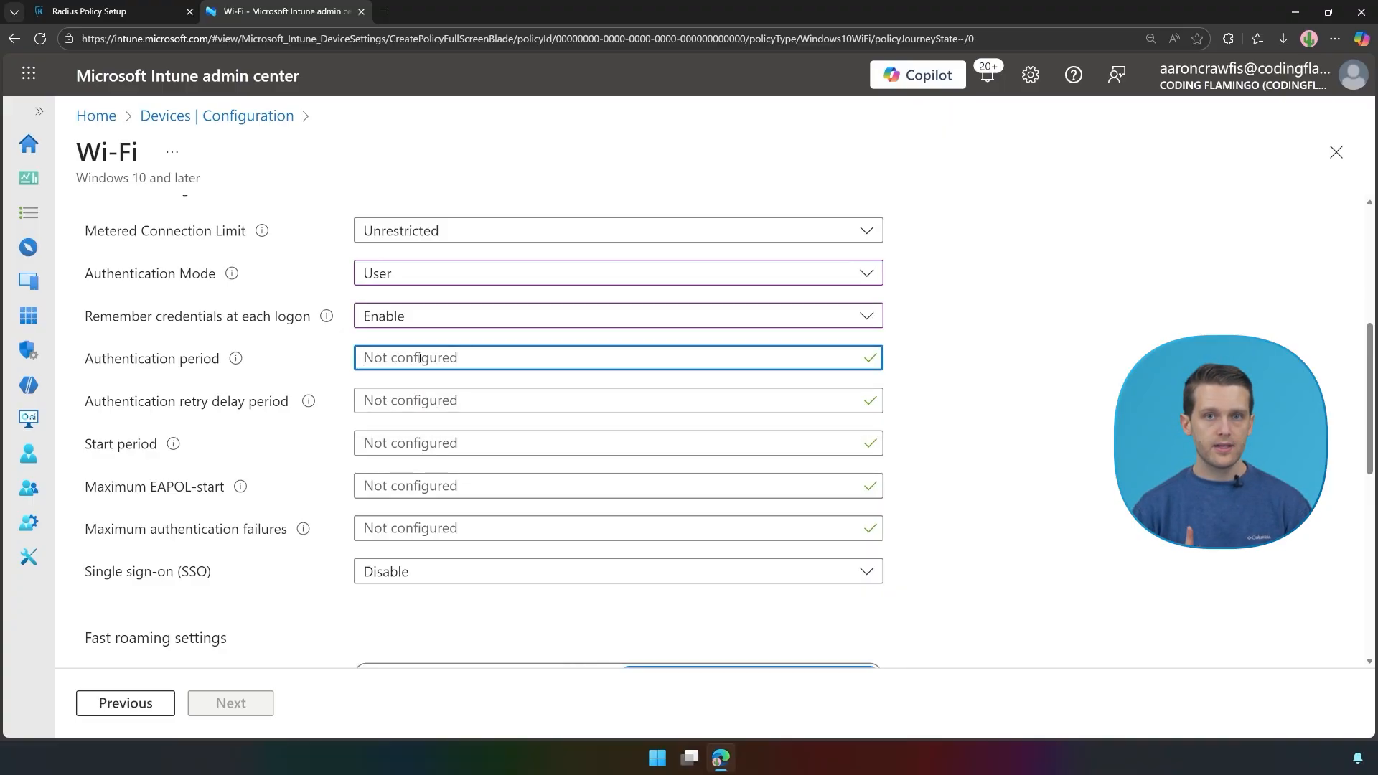
text(30)
key(Tab)
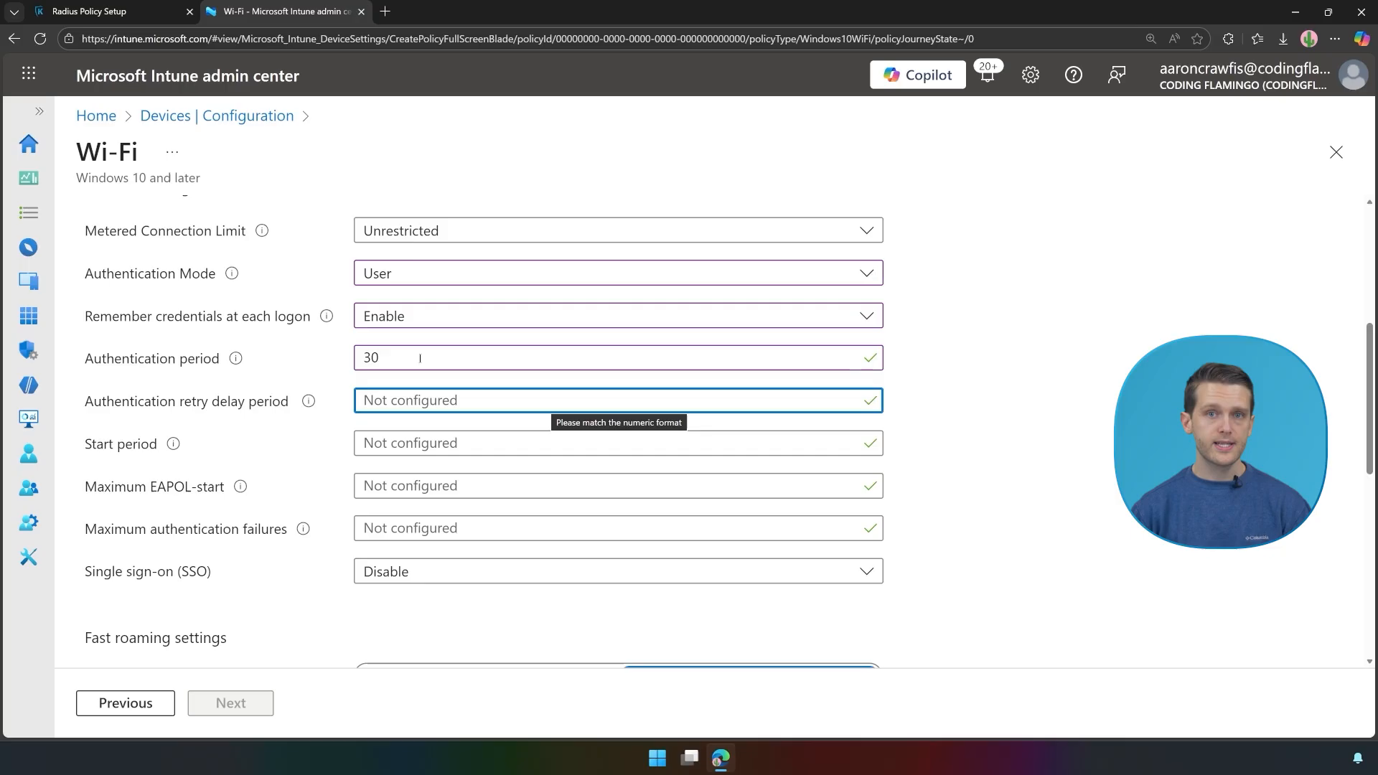
text(1)
key(Tab)
key(Tab)
key(Tab)
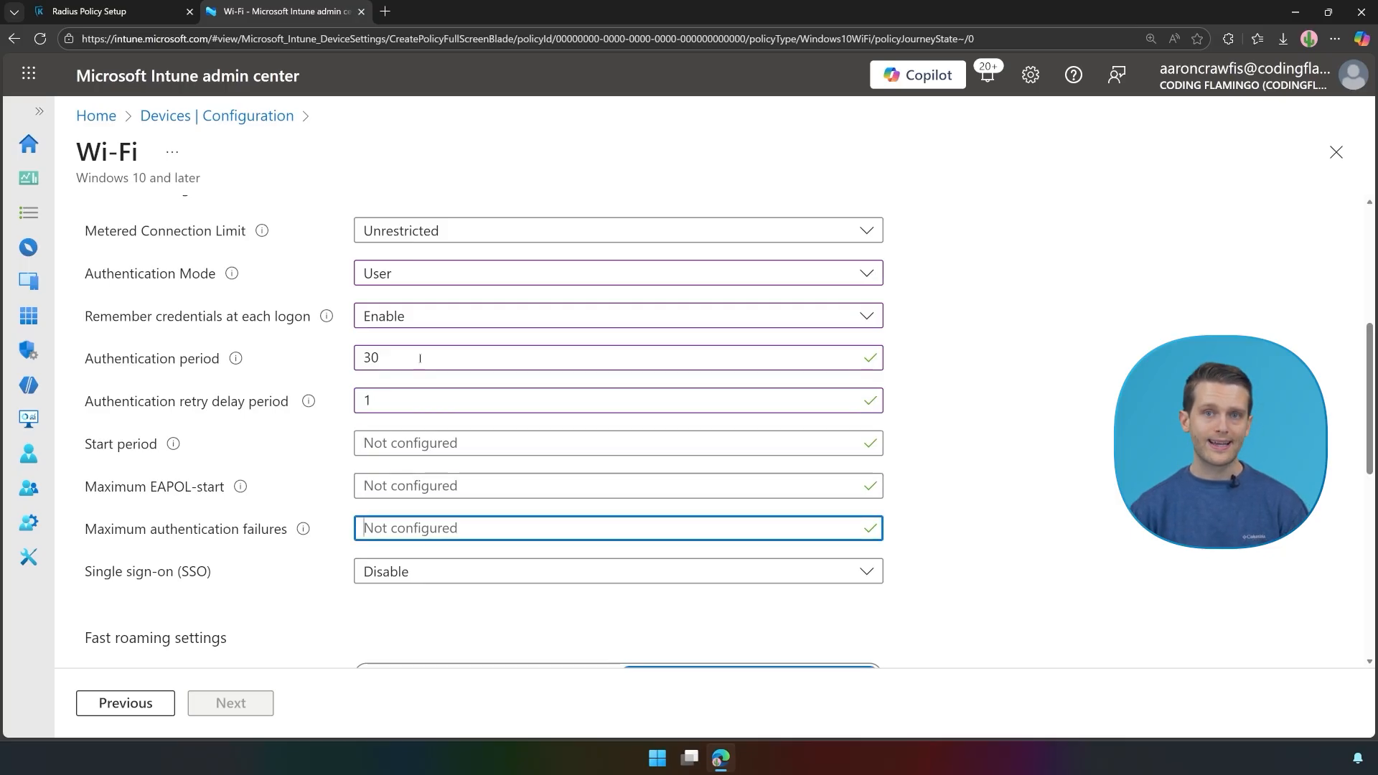
text(10)
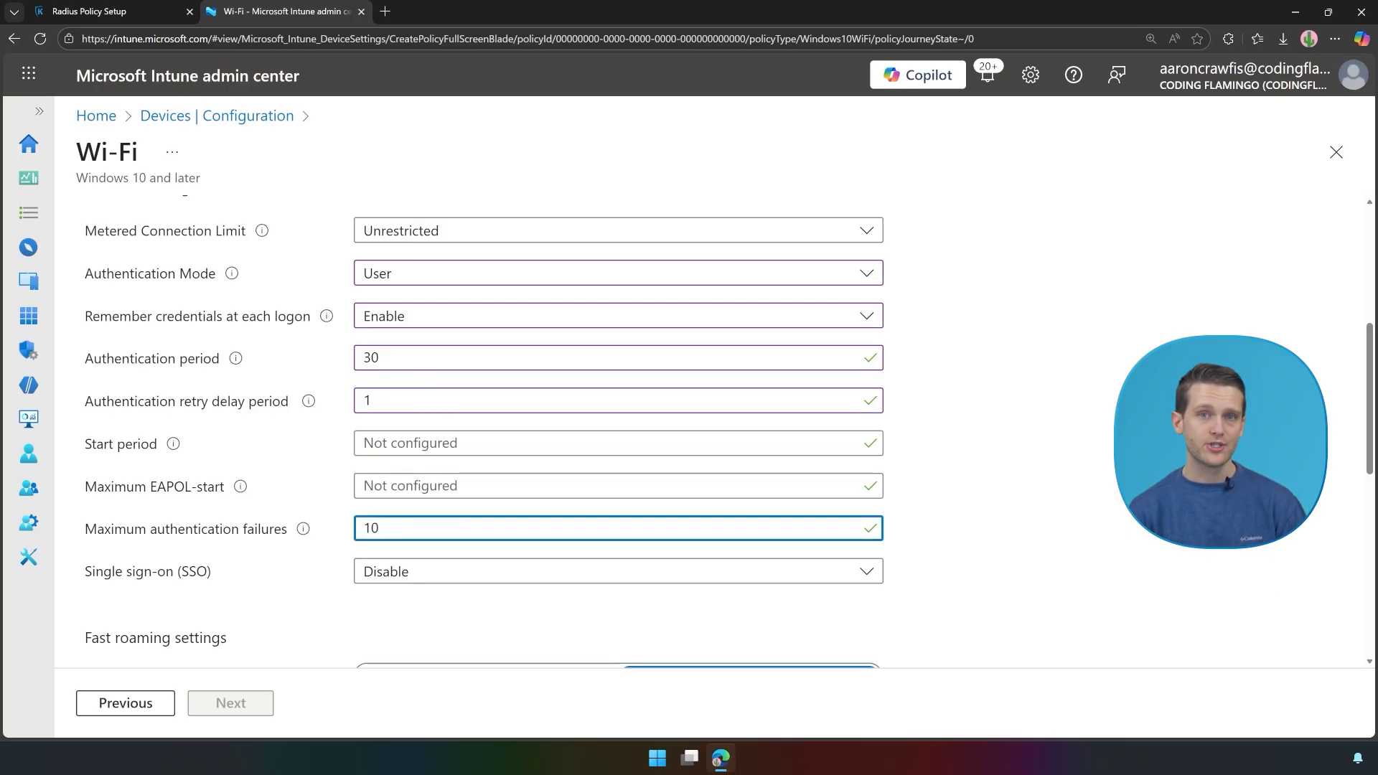
key(Tab)
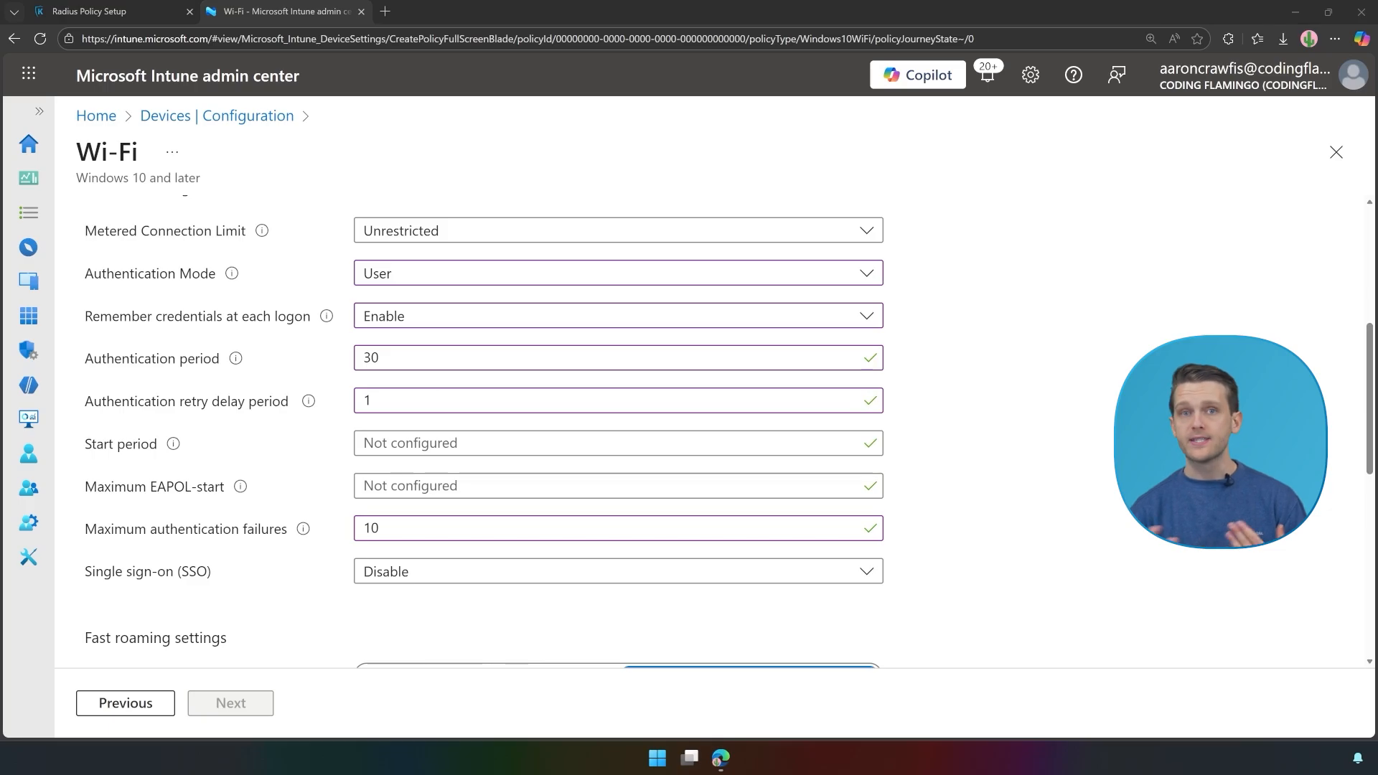
Step: Enable PMK caching with a 1440-minute duration and 255 maximum cached PMKs
scroll(831, 512, down, 5)
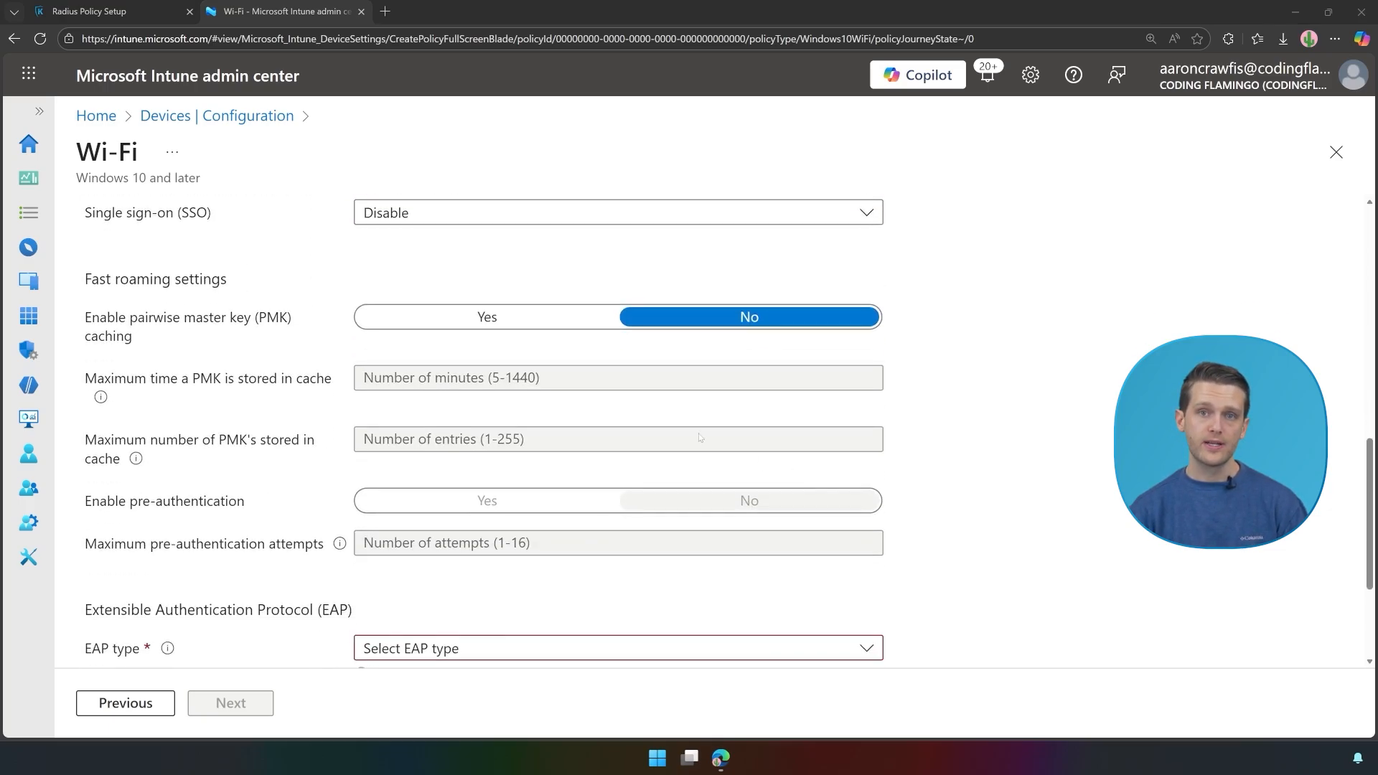
click(450, 323)
click(475, 383)
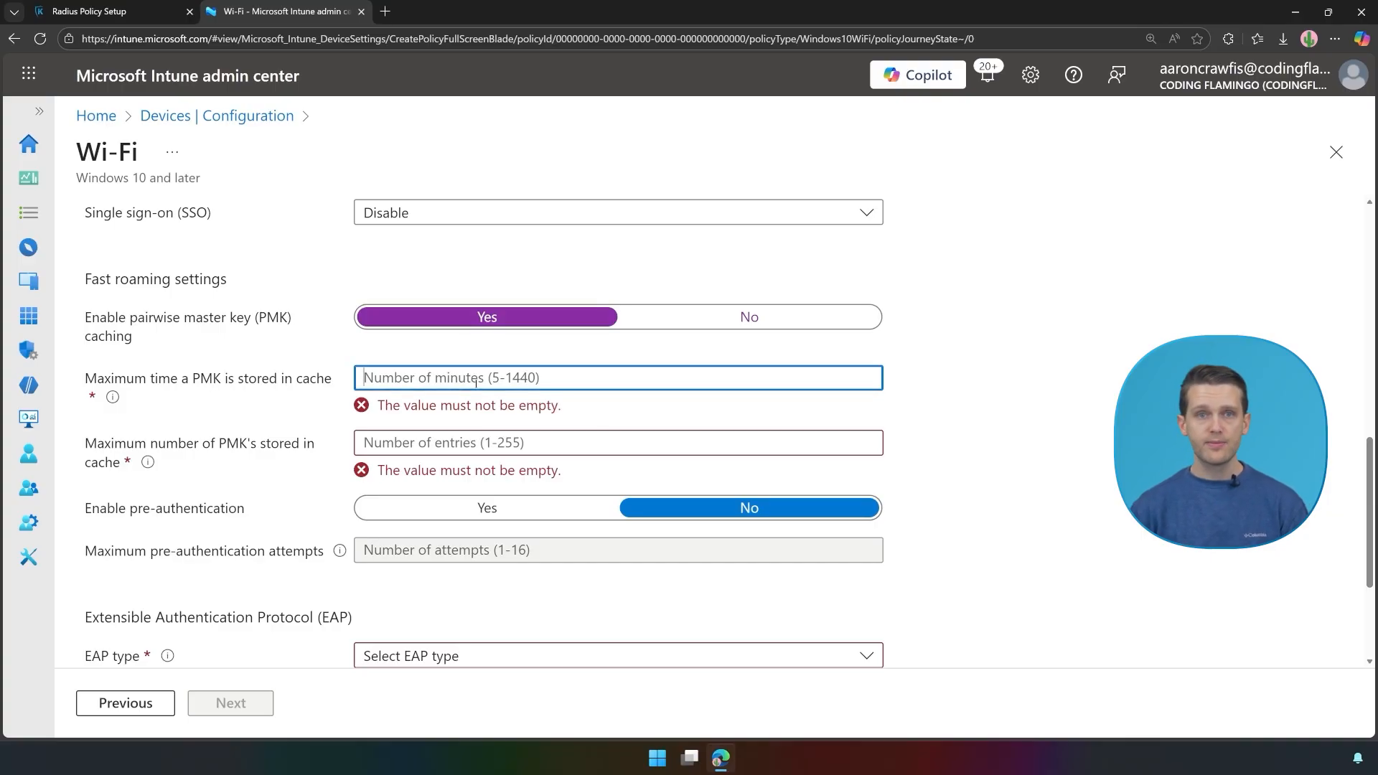
text(1440)
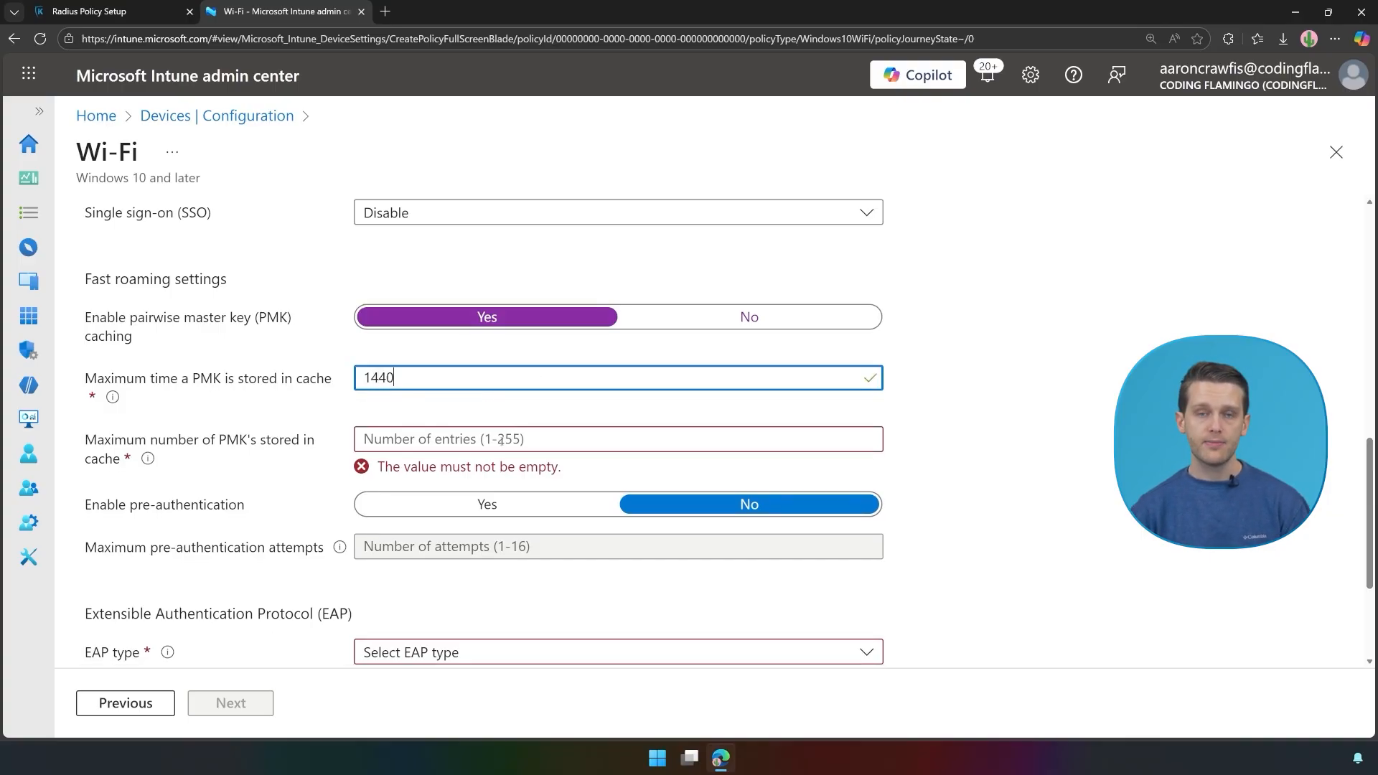
click(501, 440)
text(255)
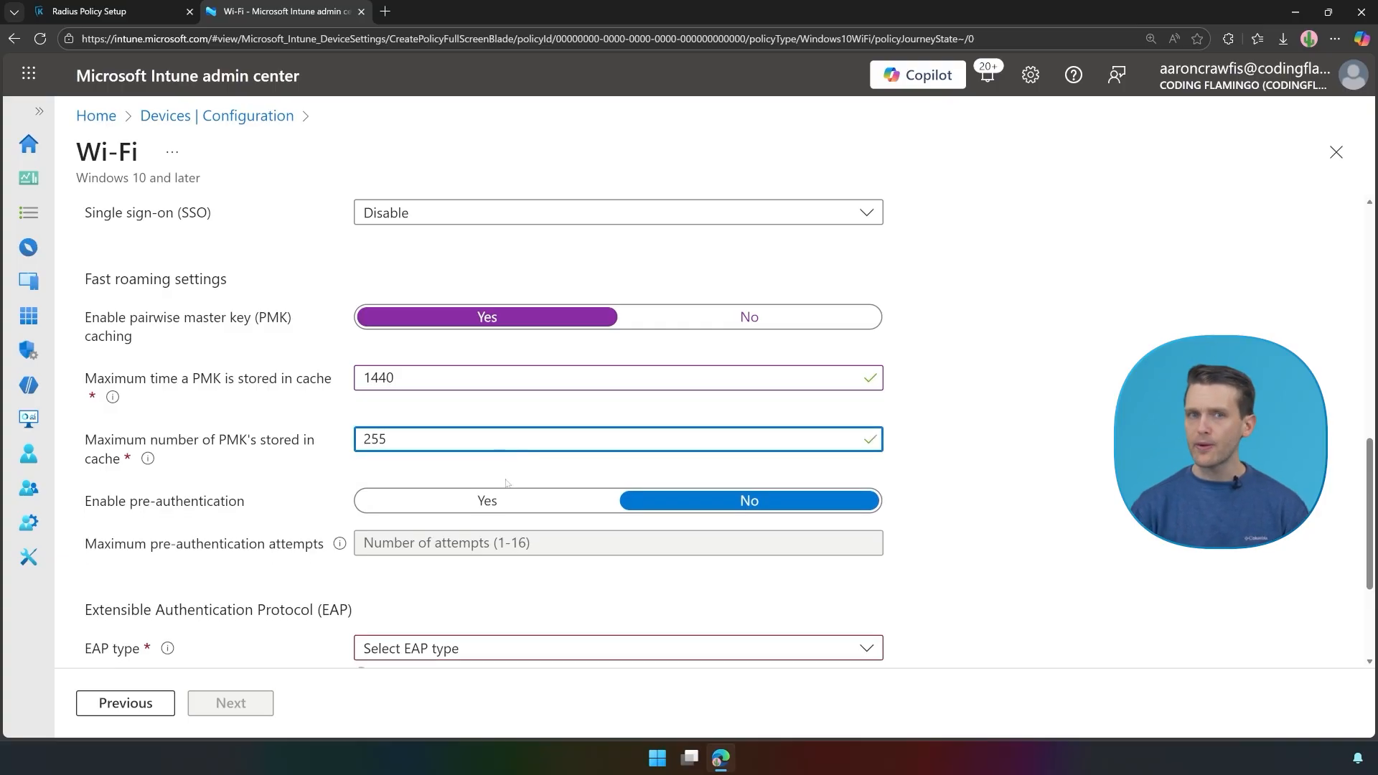
click(506, 483)
Step: Enable pre-authentication with 10 maximum attempts and select EAP - TTLS as the EAP type
click(490, 501)
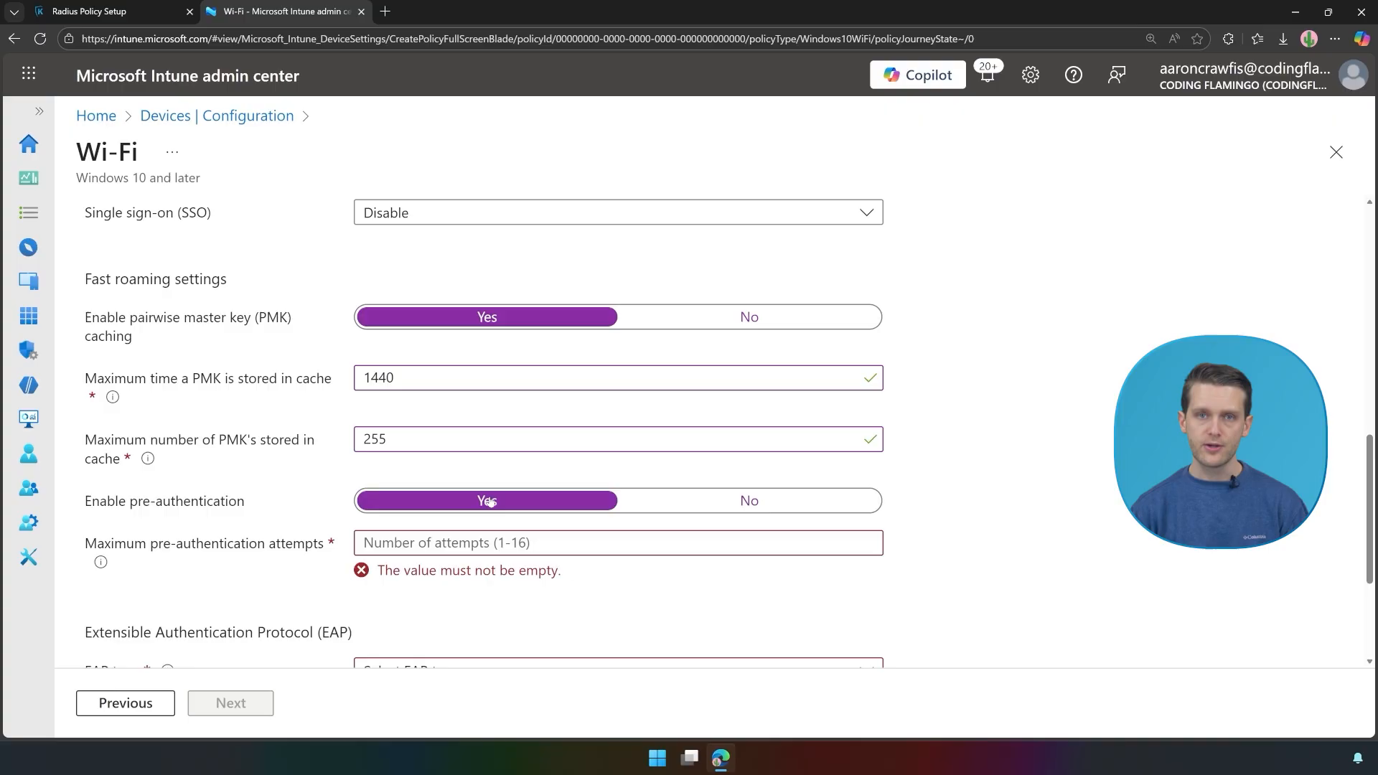
click(488, 538)
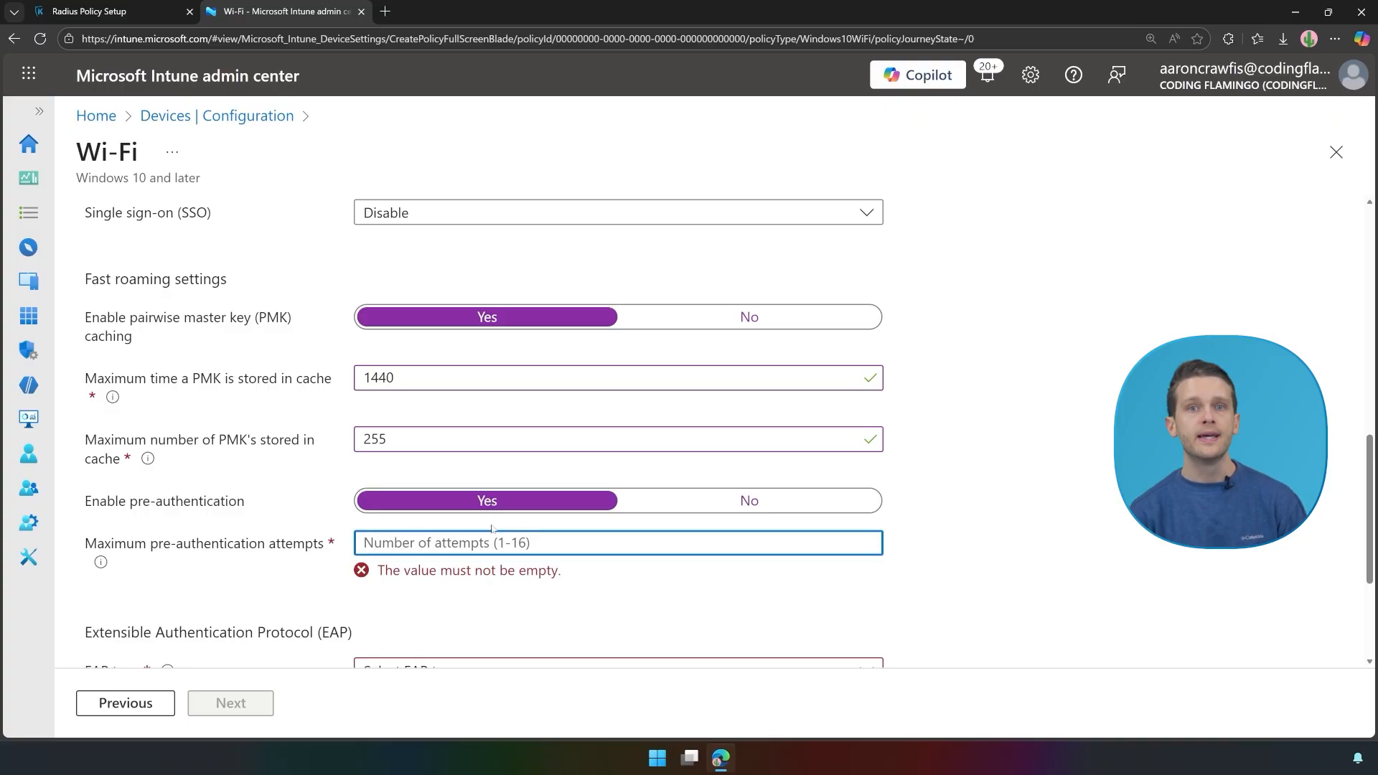
text(10)
click(435, 623)
scroll(493, 616, down, 3)
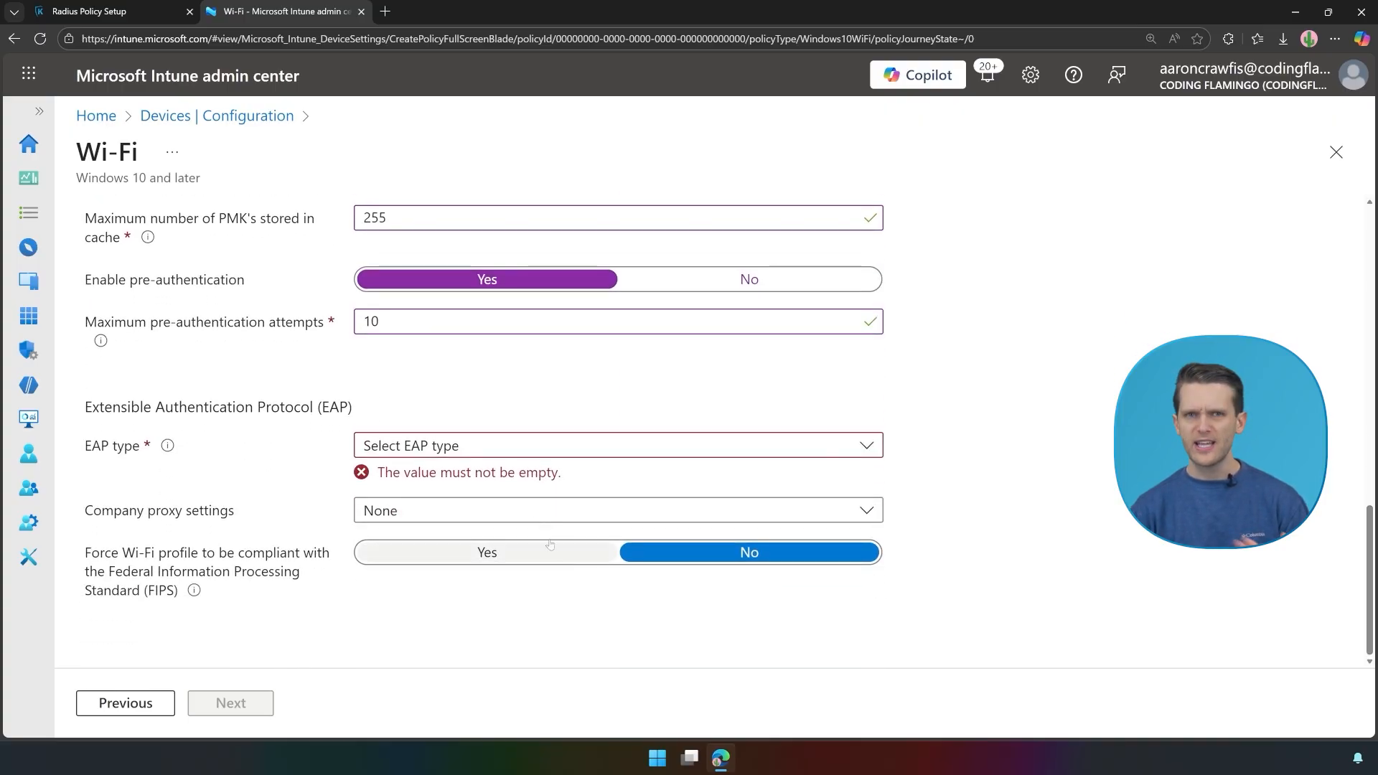
click(489, 453)
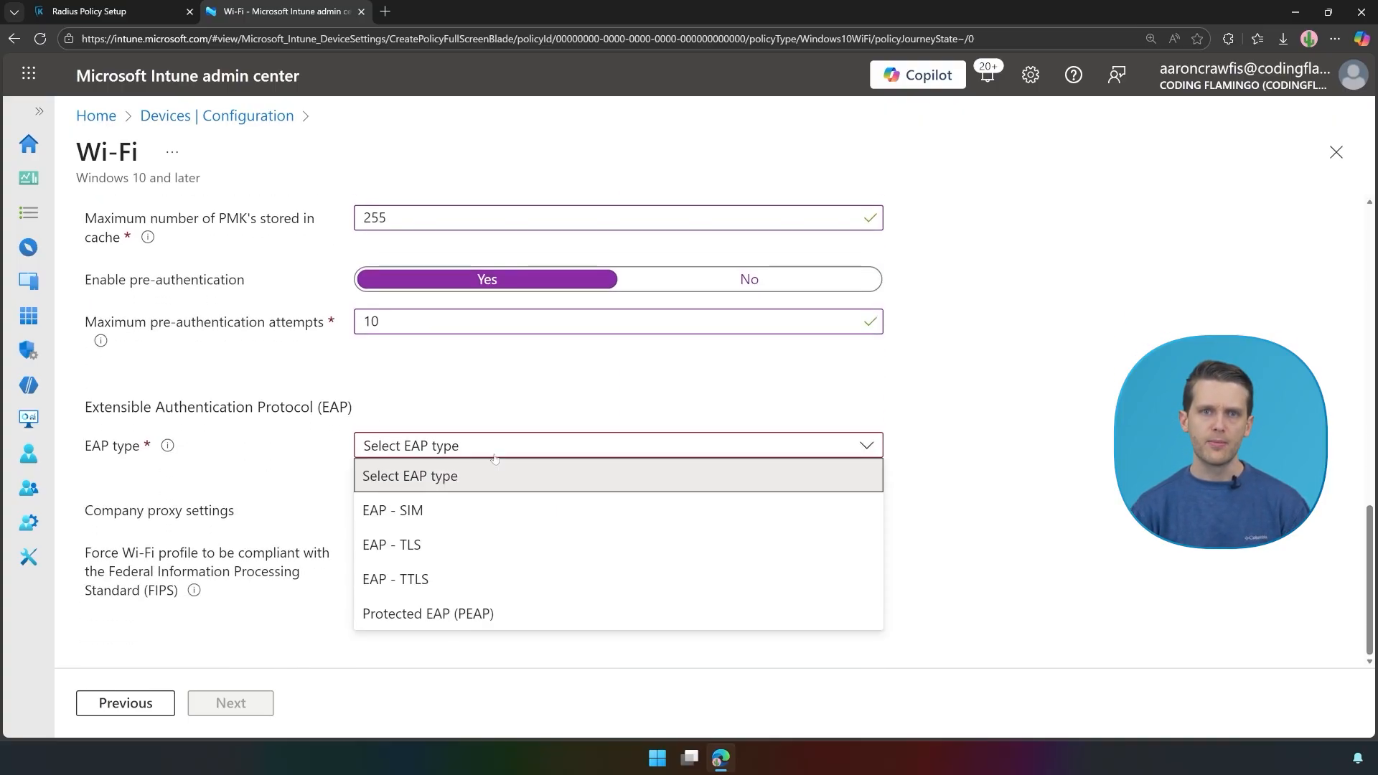
click(452, 582)
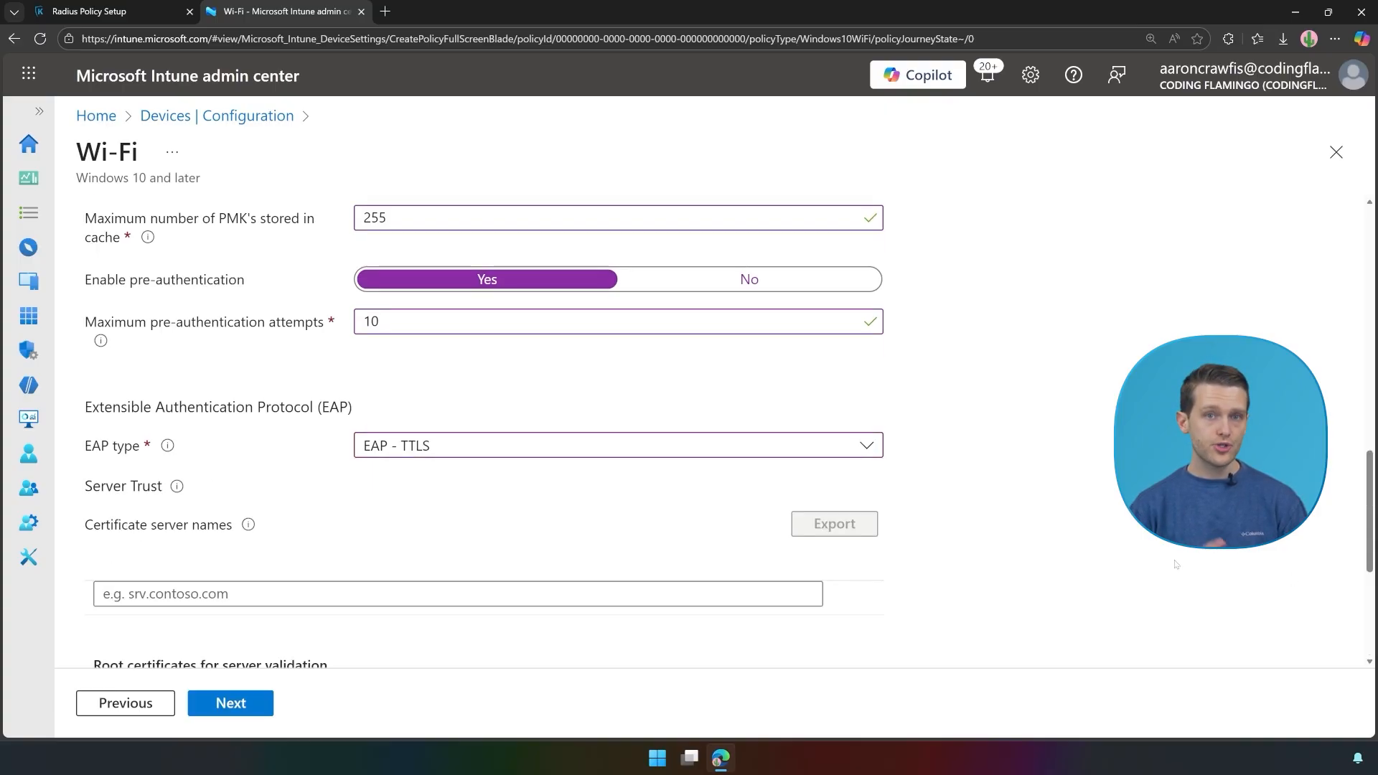
scroll(503, 466, down, 1)
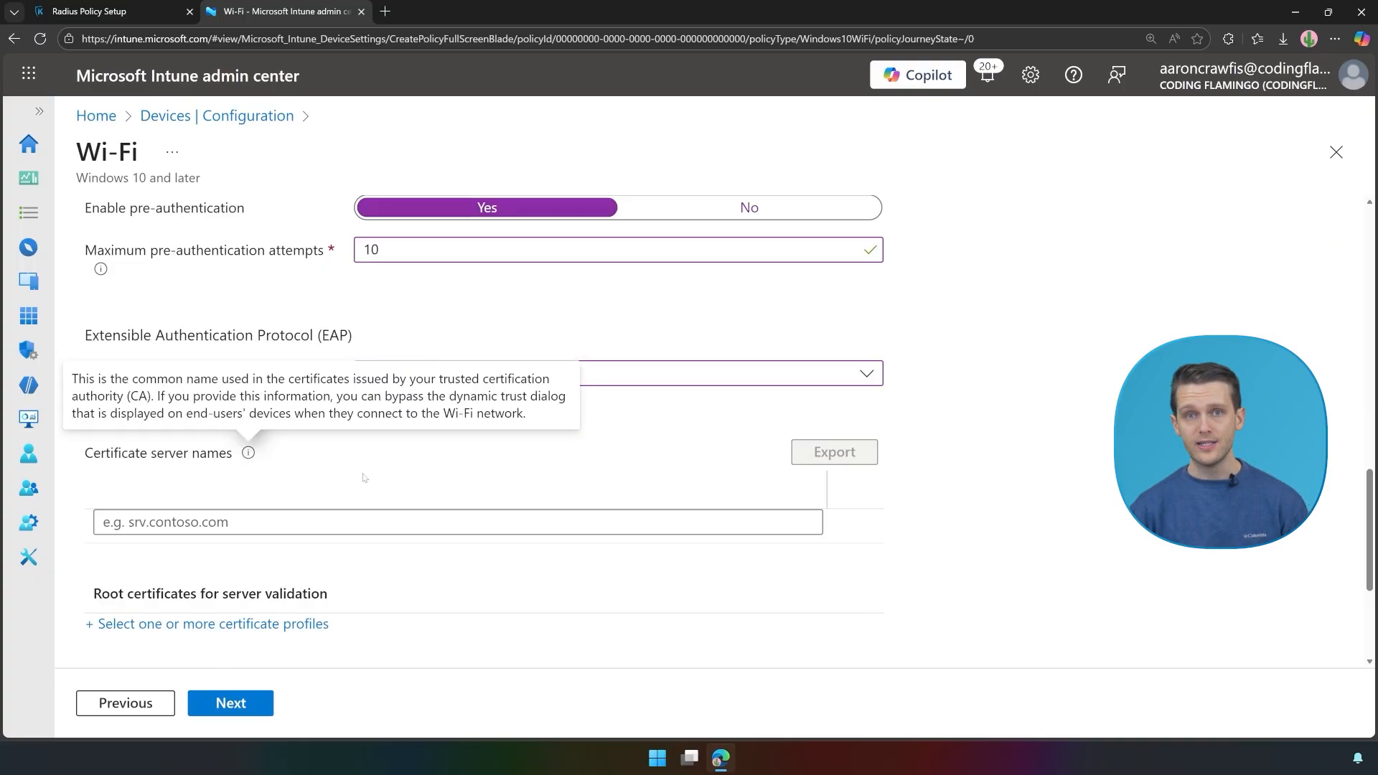
Step: Download the EZRADIUS server certificate and save it as 'RADIUS Server Certificate'
click(123, 12)
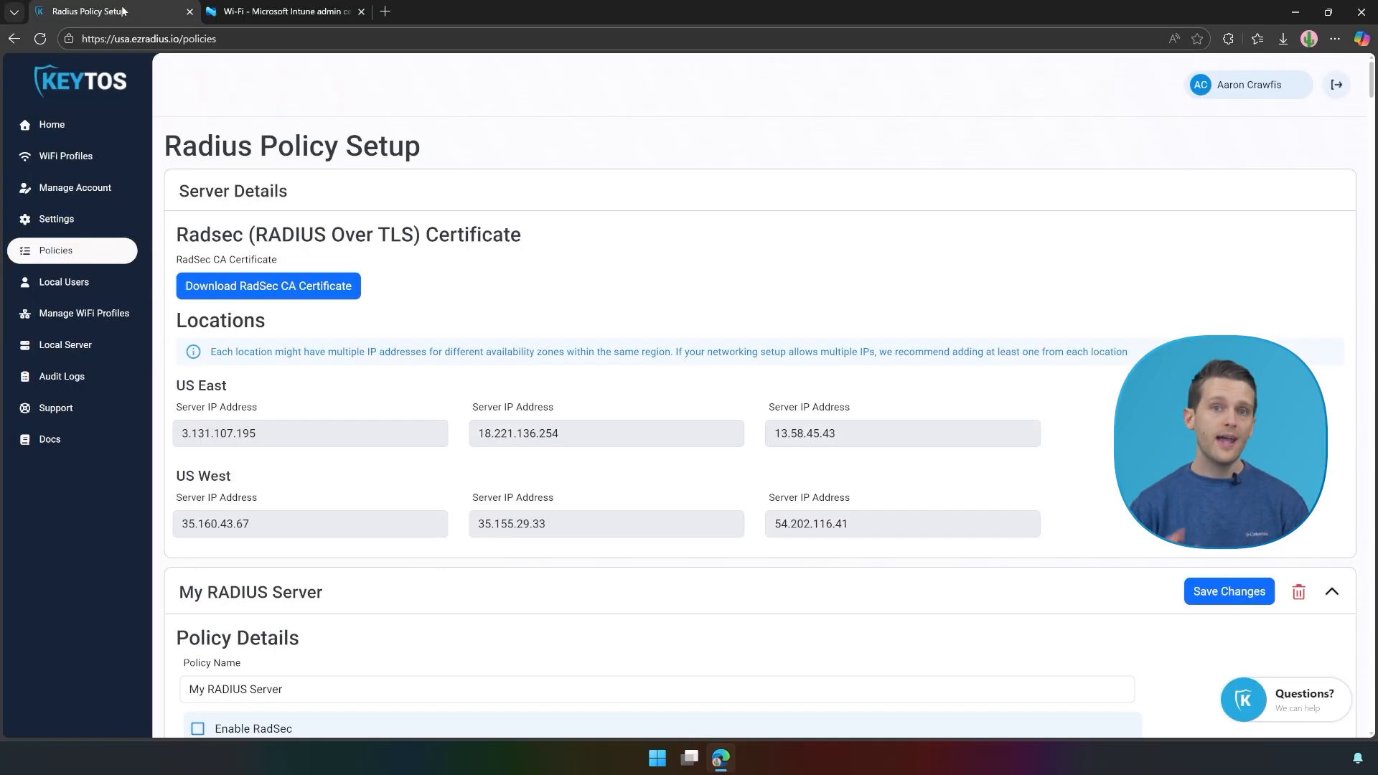
scroll(811, 353, down, 15)
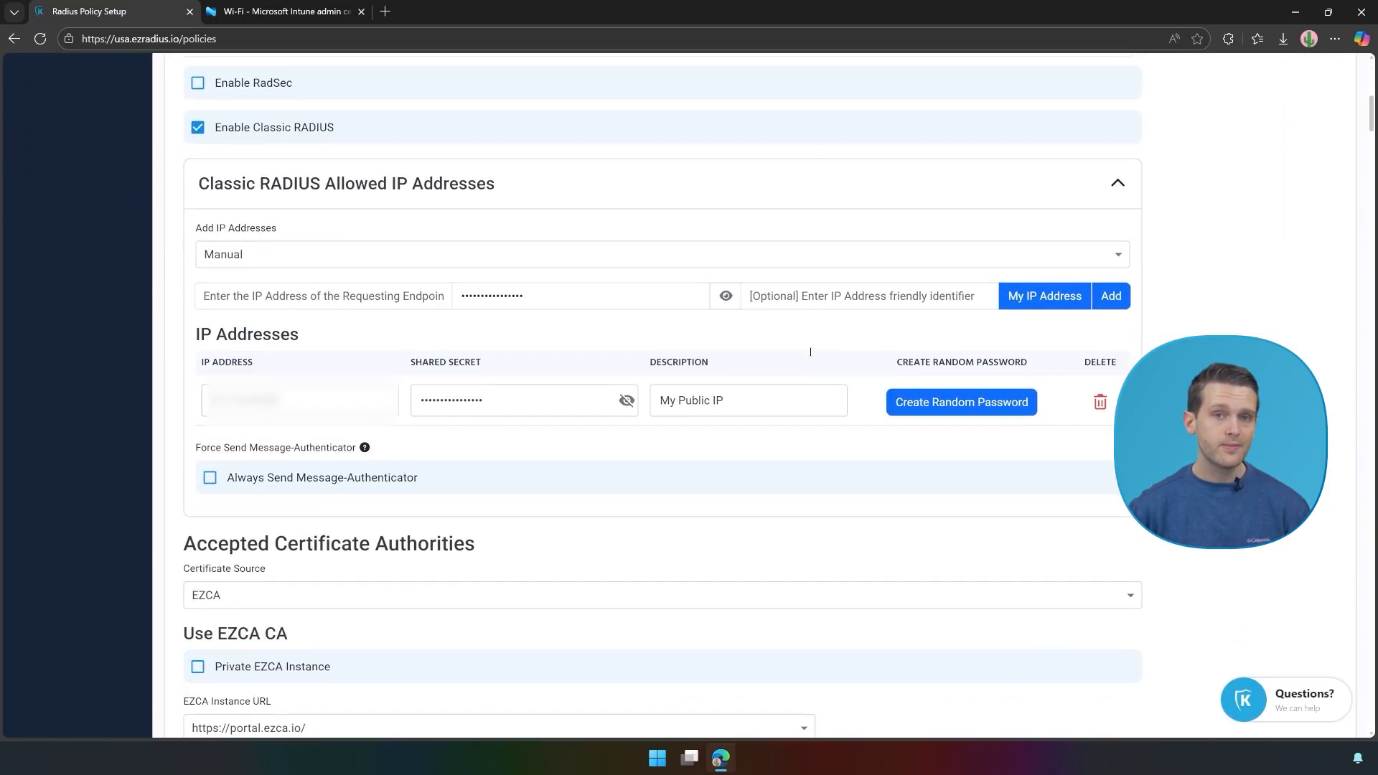
scroll(811, 356, down, 3)
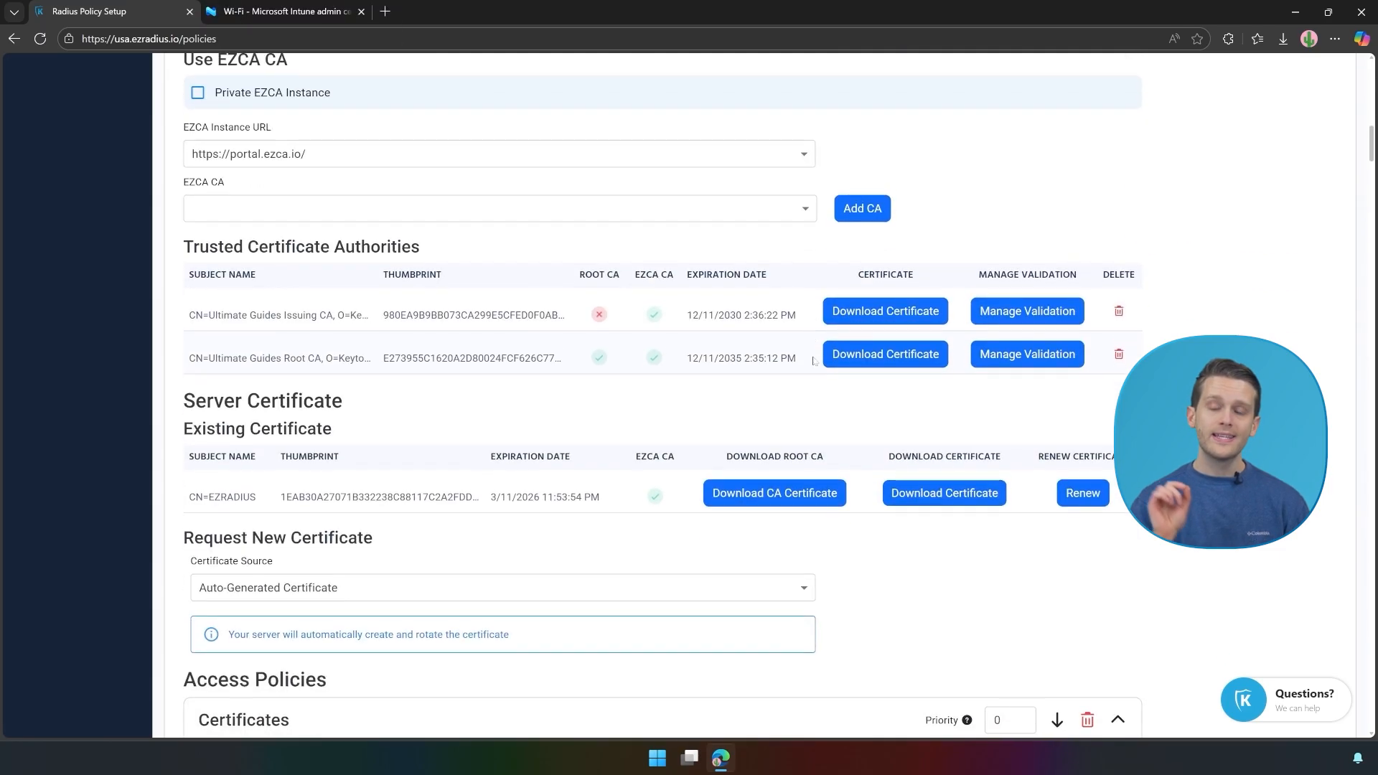
click(929, 496)
click(1087, 124)
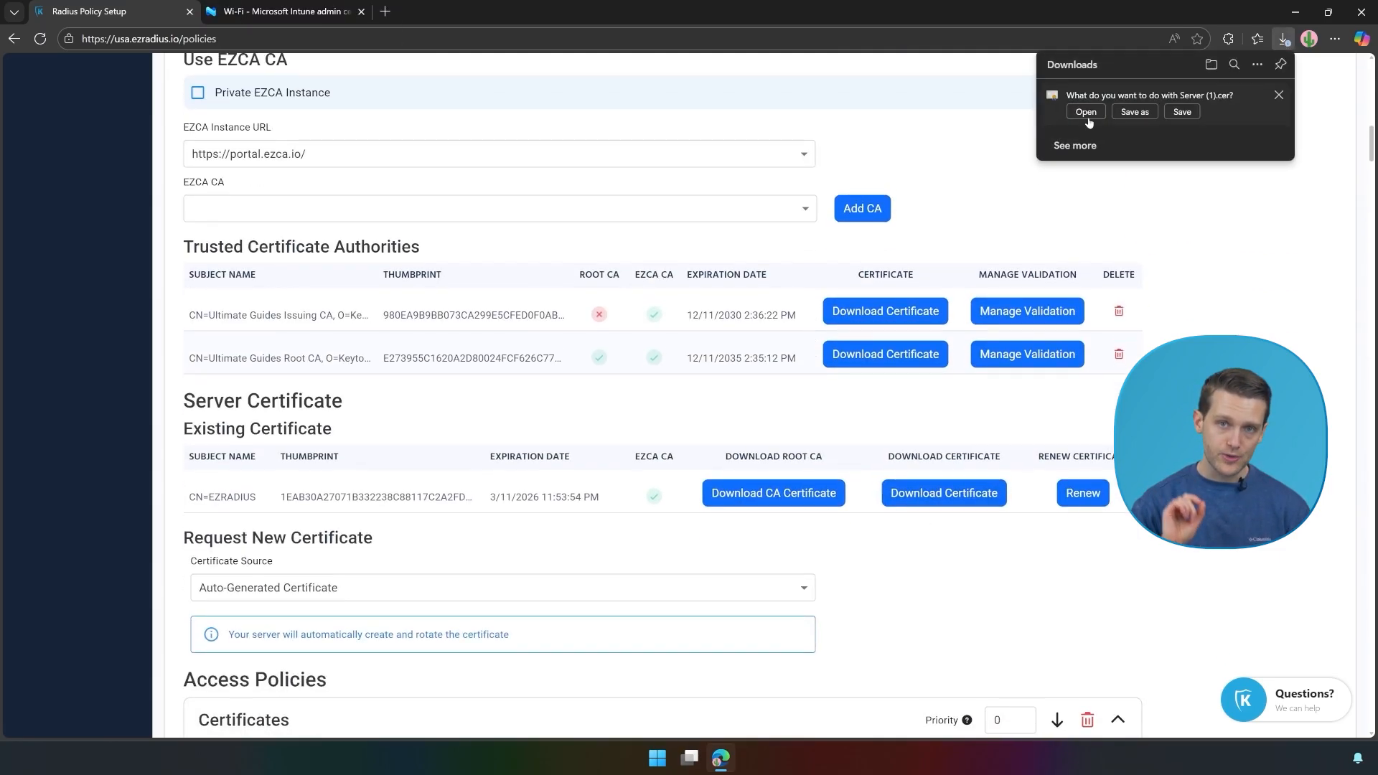
click(1127, 113)
text(RADIUS Server Certif)
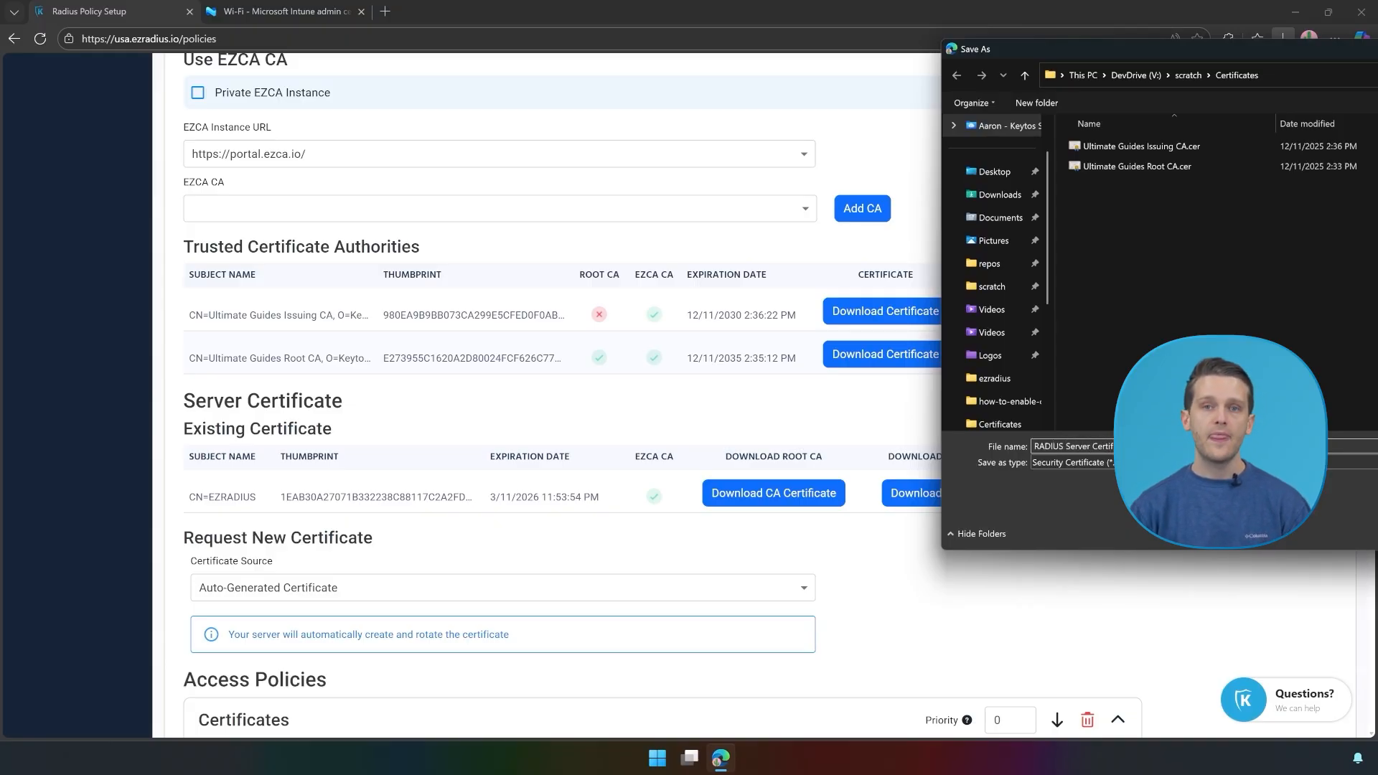
key(Return)
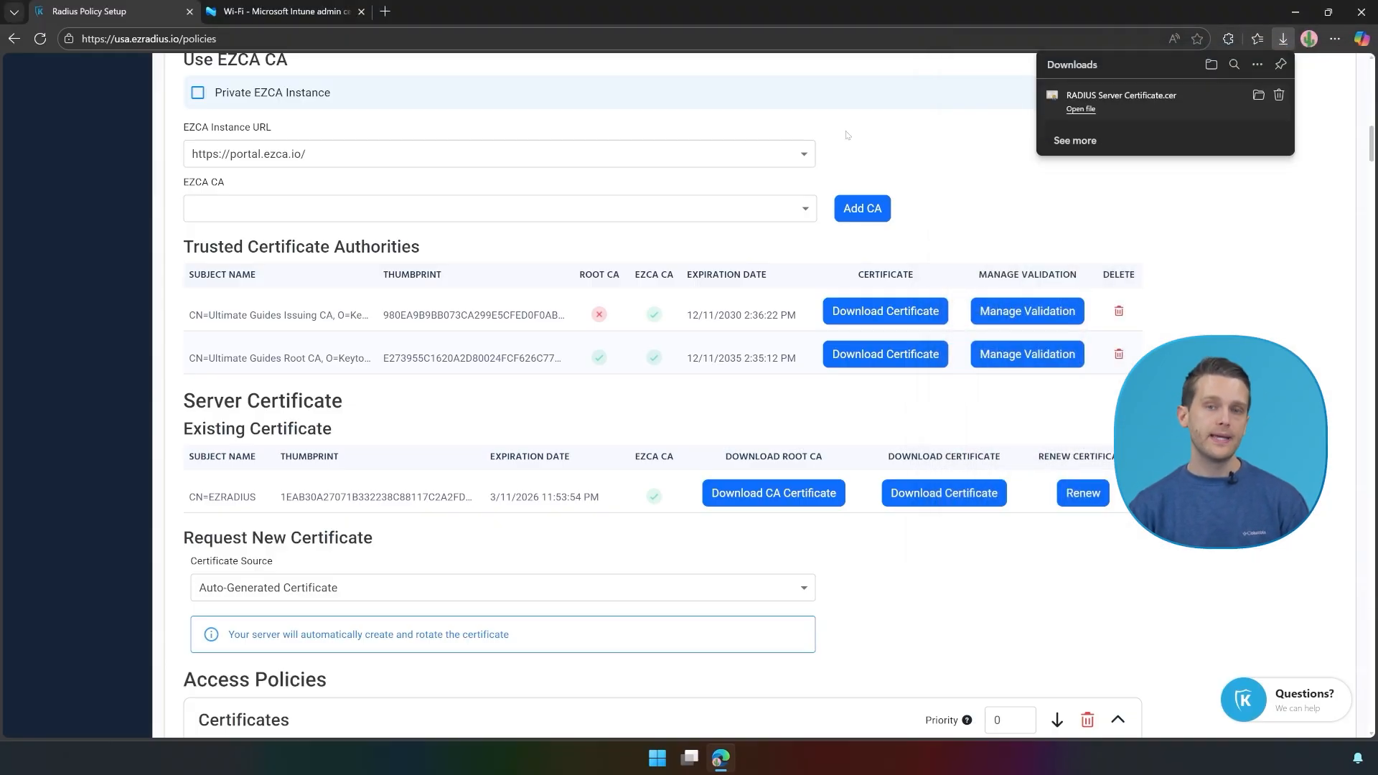
Step: Open the saved certificate to check it's issued to EZRADIUS, valid until 3/11/2026
click(1080, 109)
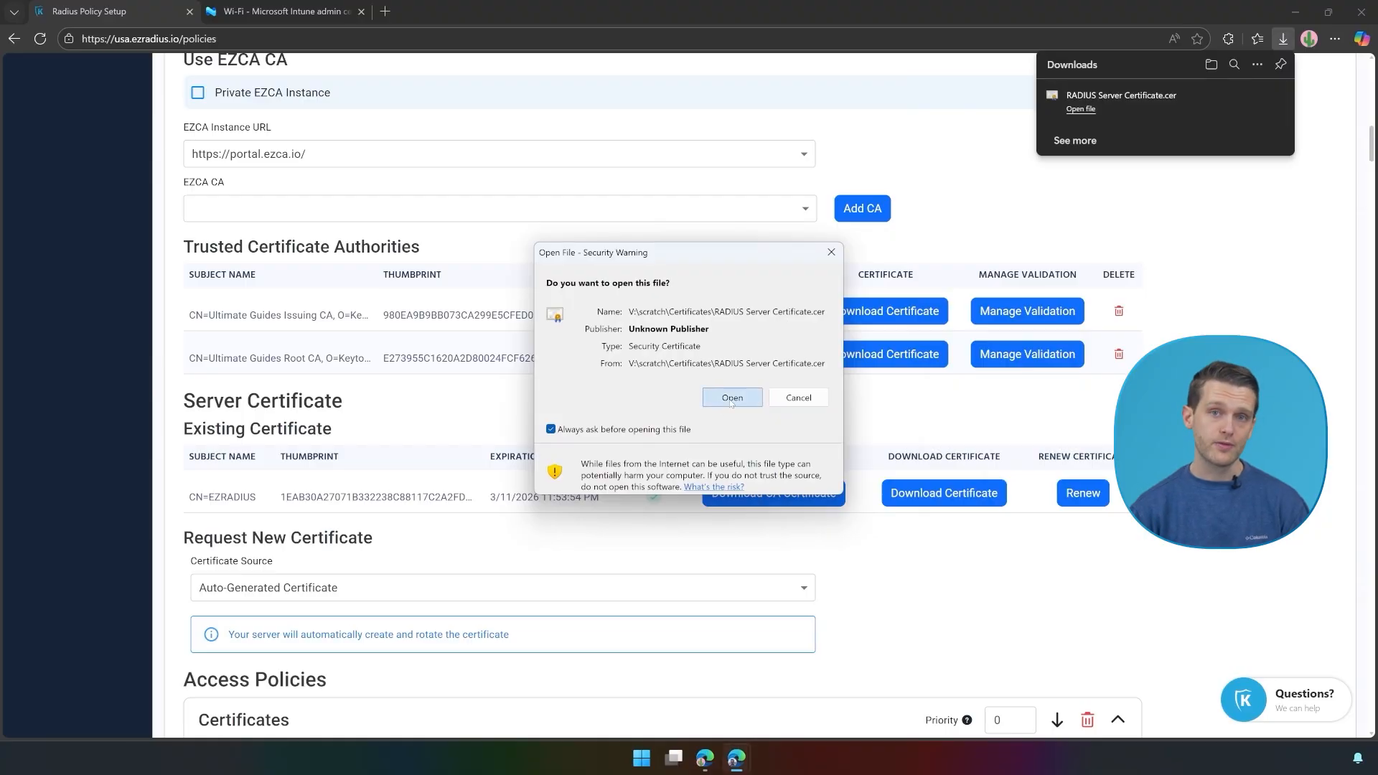
click(733, 395)
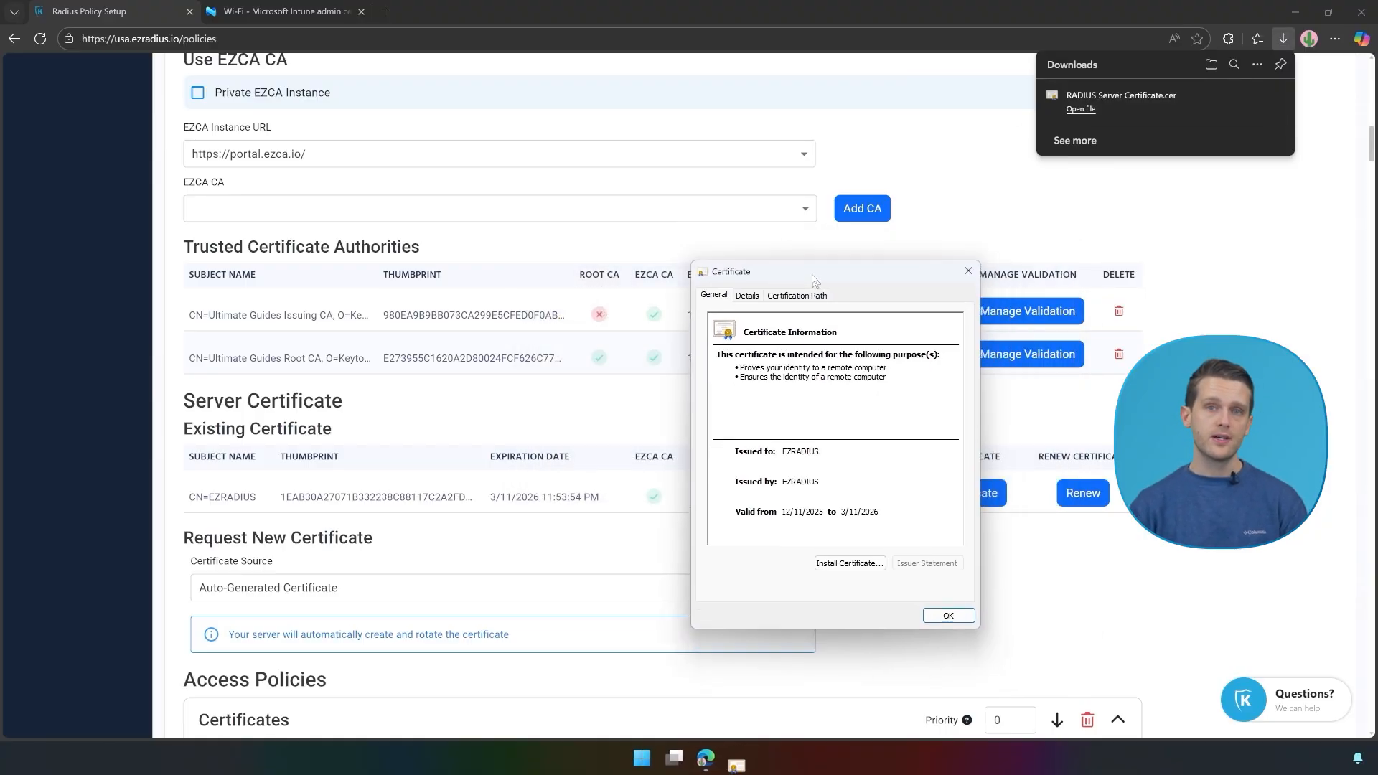
drag(772, 217, 924, 223)
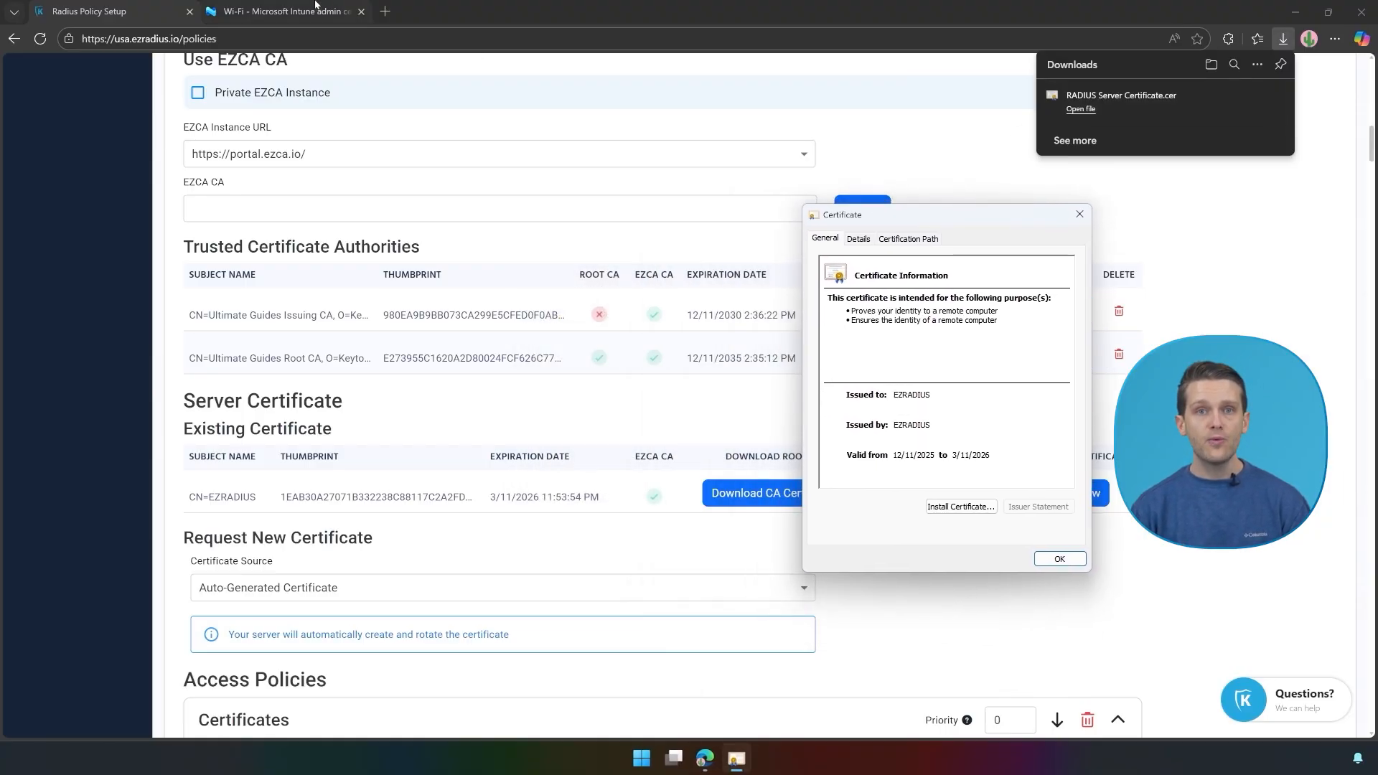
click(316, 11)
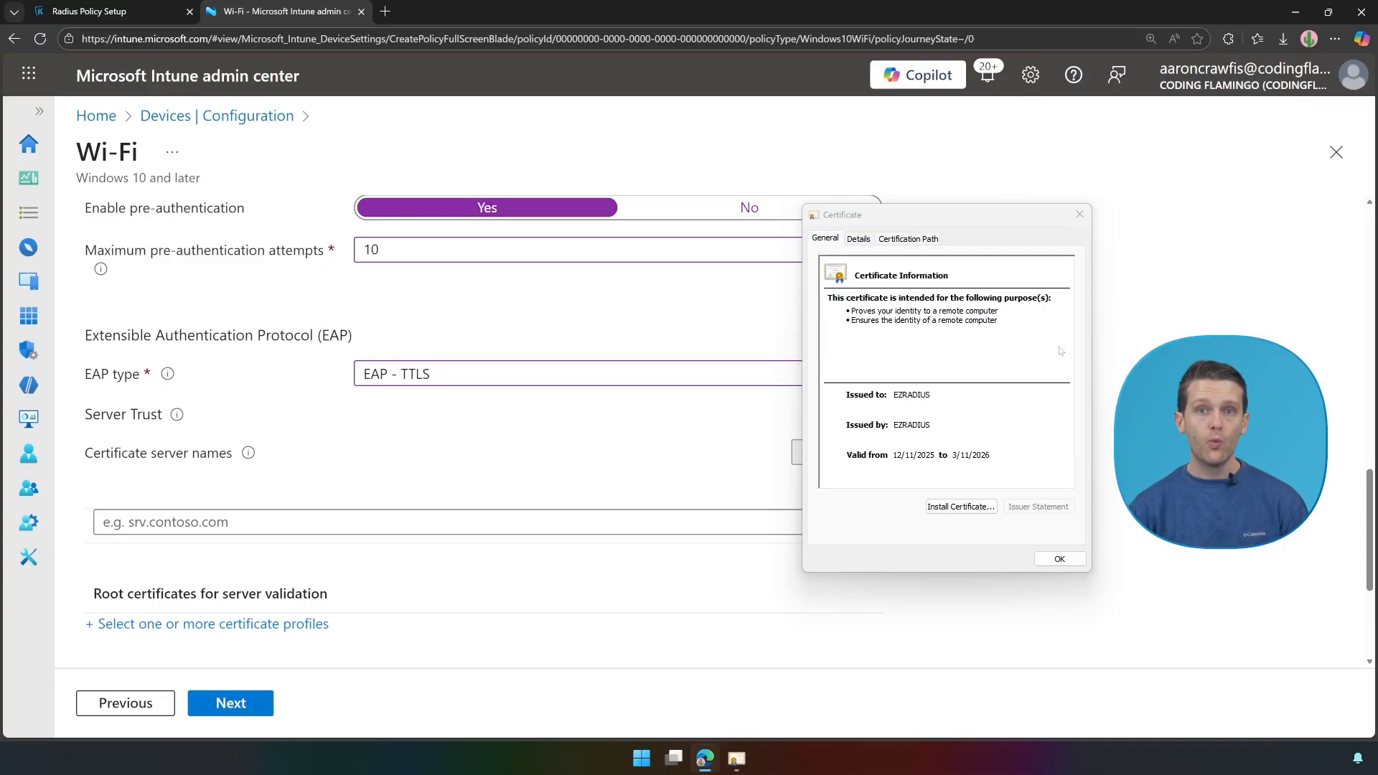
Step: Copy the certificate's Subject common name EZRADIUS into Certificate server names
click(858, 237)
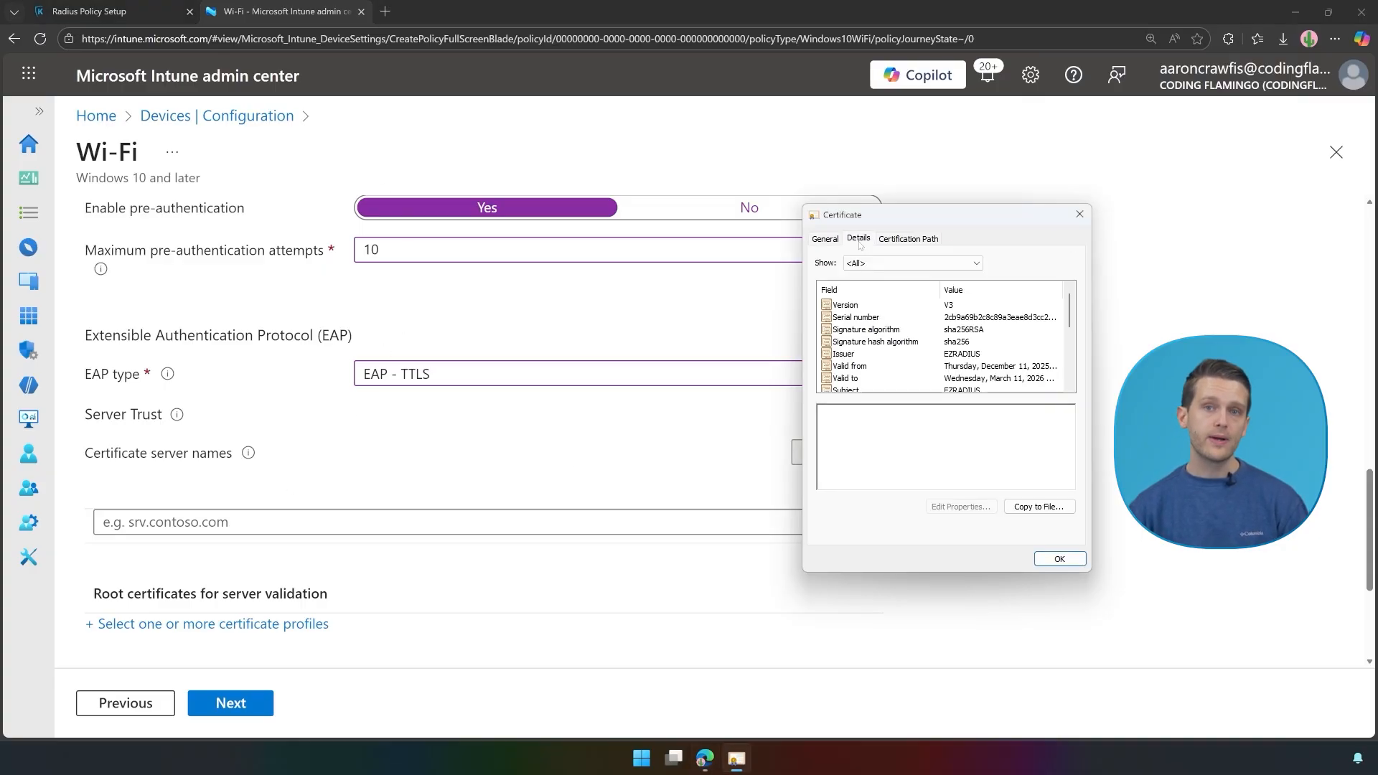
scroll(957, 341, down, 1)
click(933, 353)
double_click(860, 410)
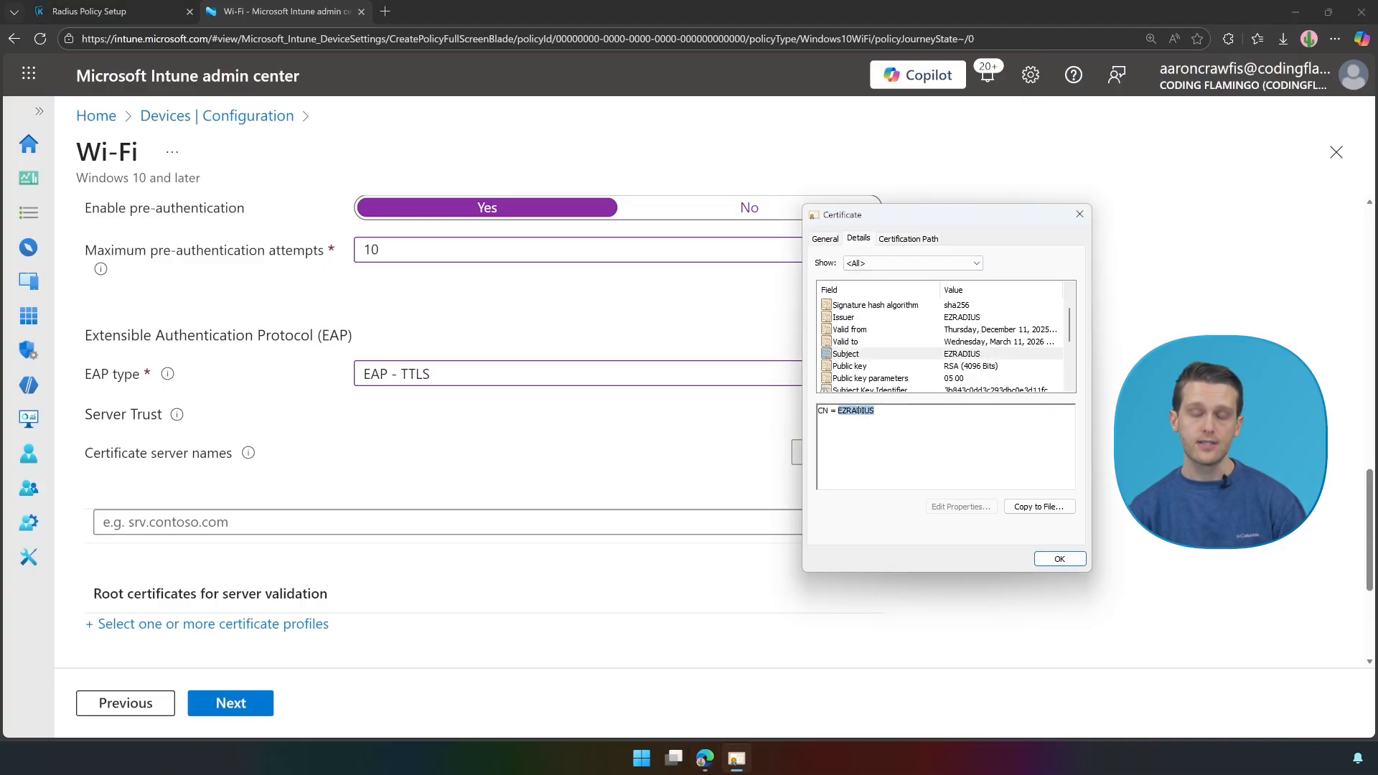
key(ctrl+c)
click(166, 522)
key(ctrl+v)
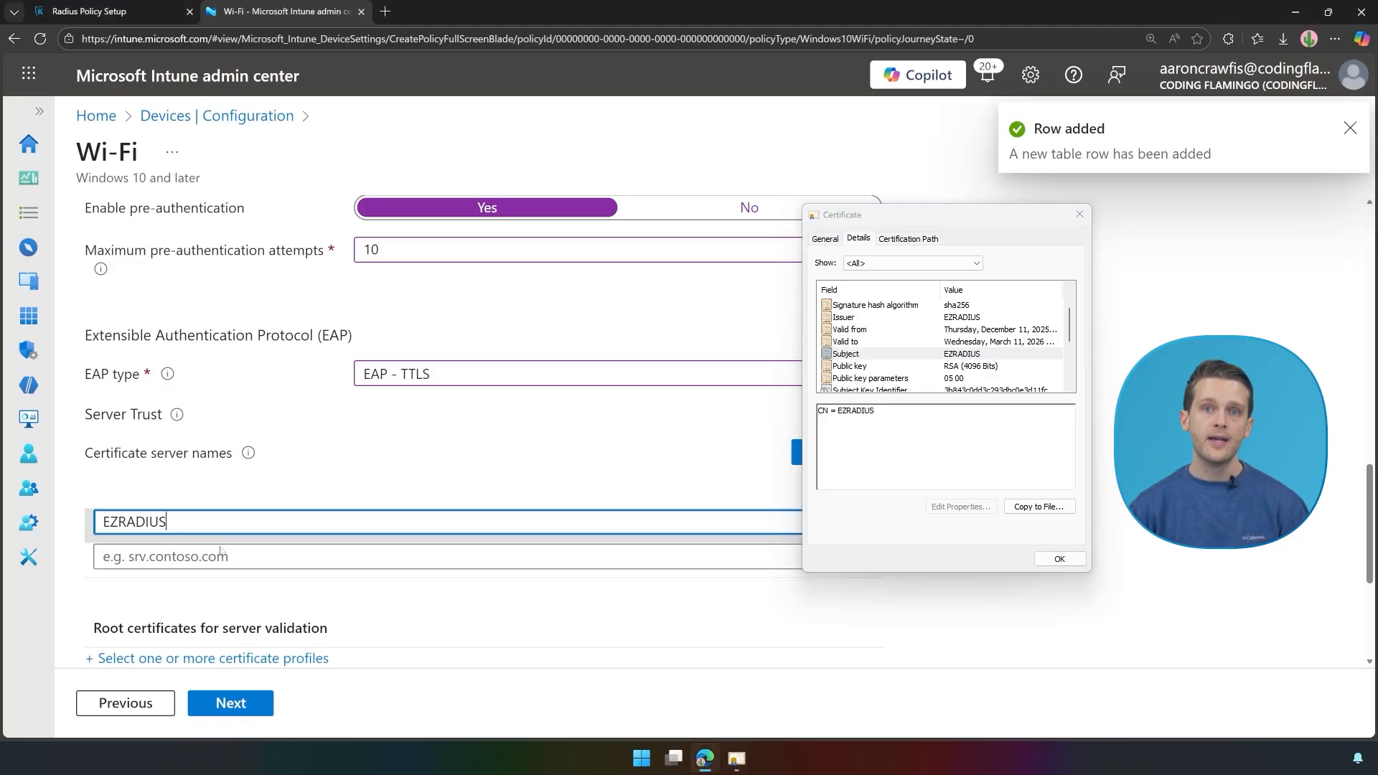
Step: Add the first Subject Alternative Name address, 3.131.107.195, as a server name
scroll(911, 346, down, 1)
scroll(890, 366, down, 1)
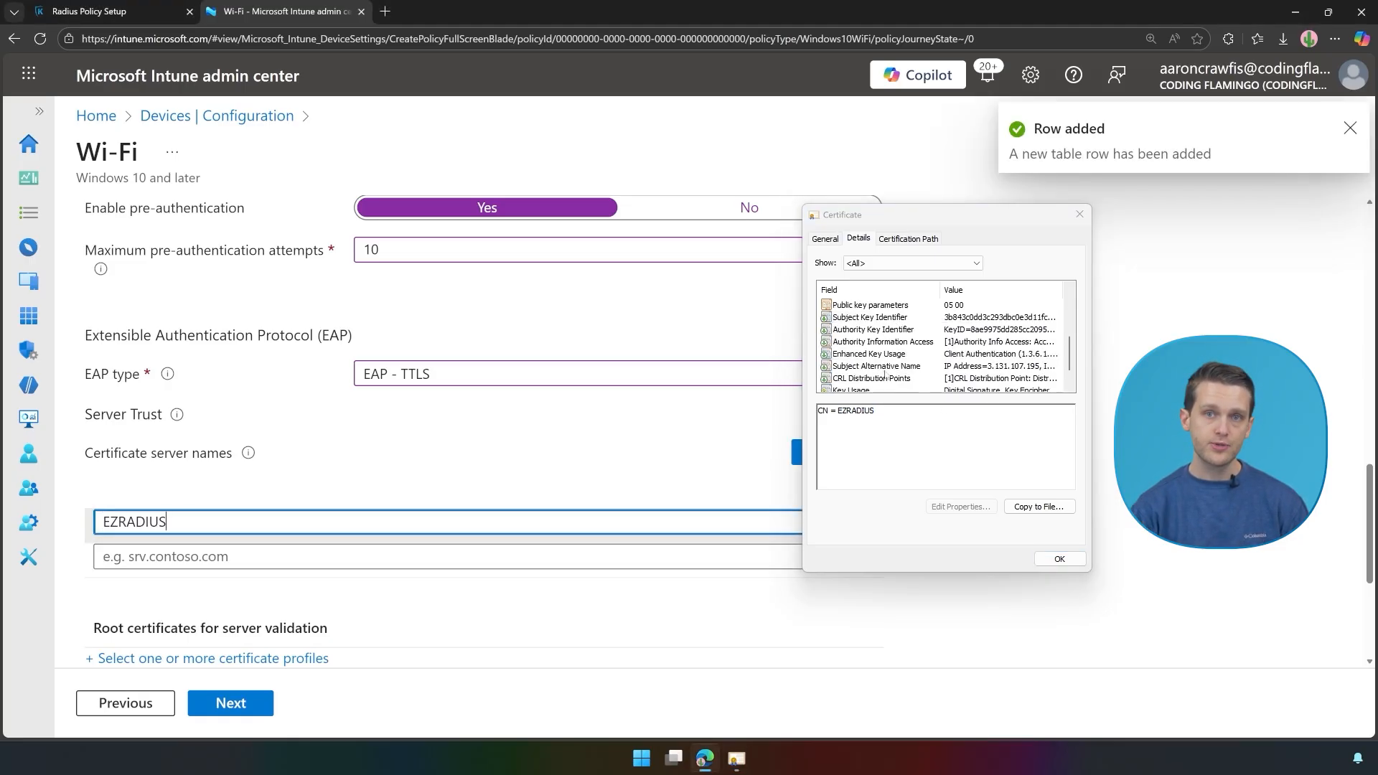
click(882, 367)
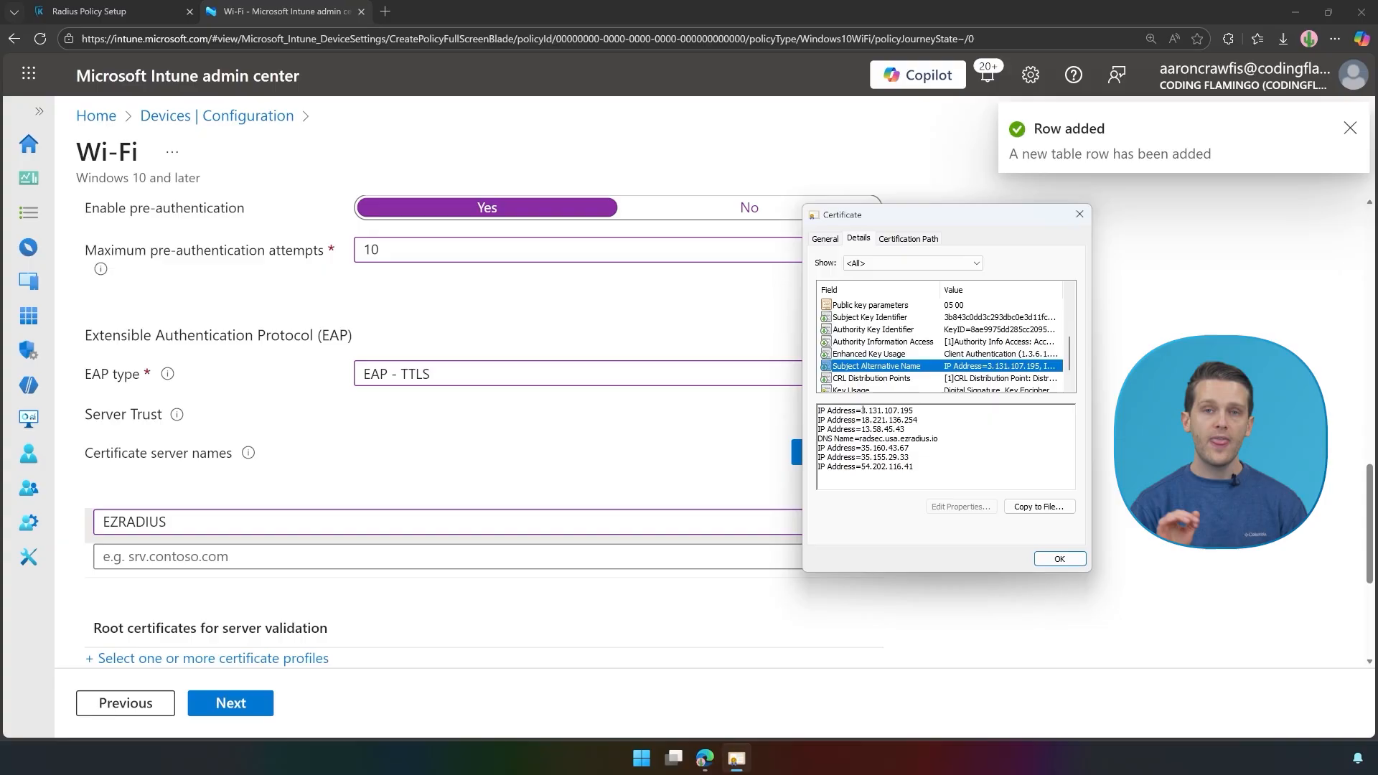
drag(862, 411, 914, 410)
key(ctrl+c)
click(646, 557)
key(ctrl+v)
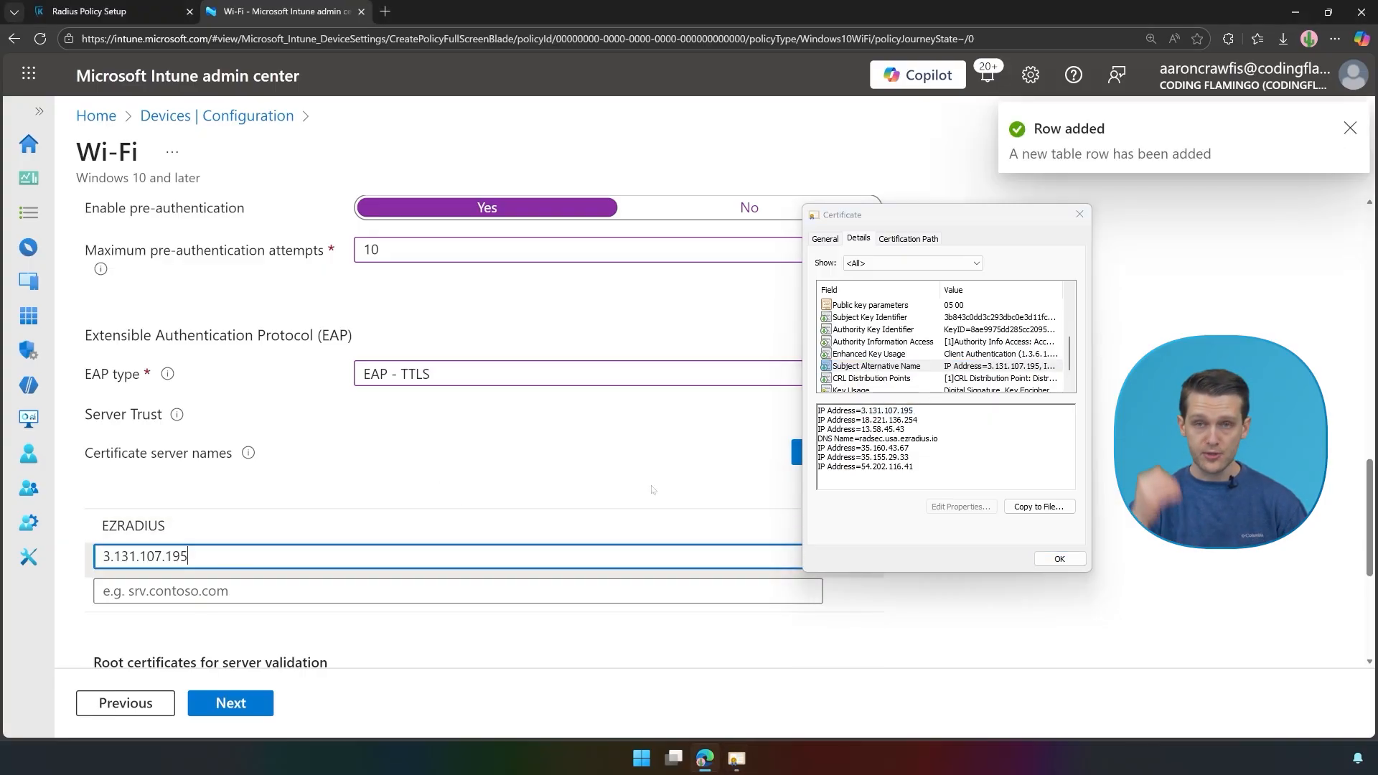
Step: Add 18.221.136.254 and 13.58.45.43 as further server names
drag(862, 420, 933, 423)
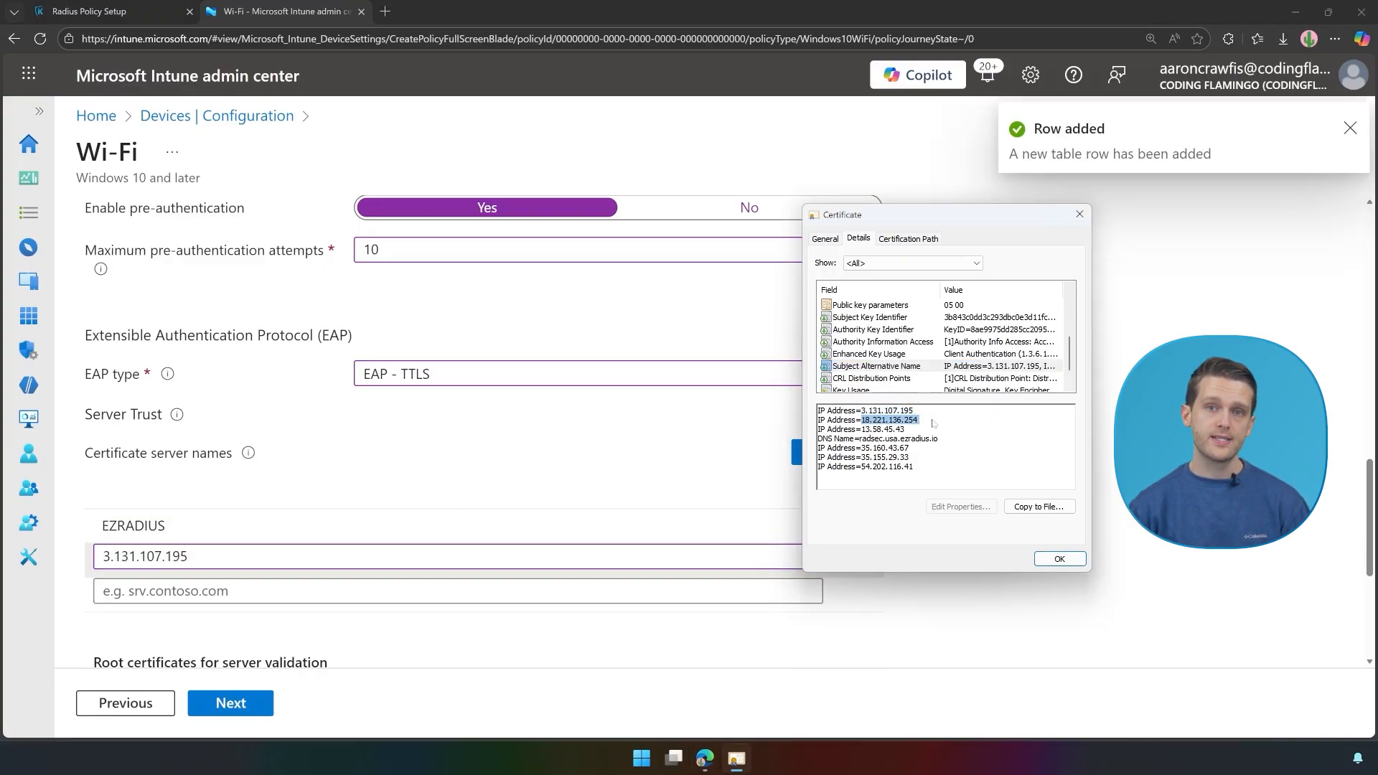
key(ctrl+c)
click(203, 591)
key(ctrl+v)
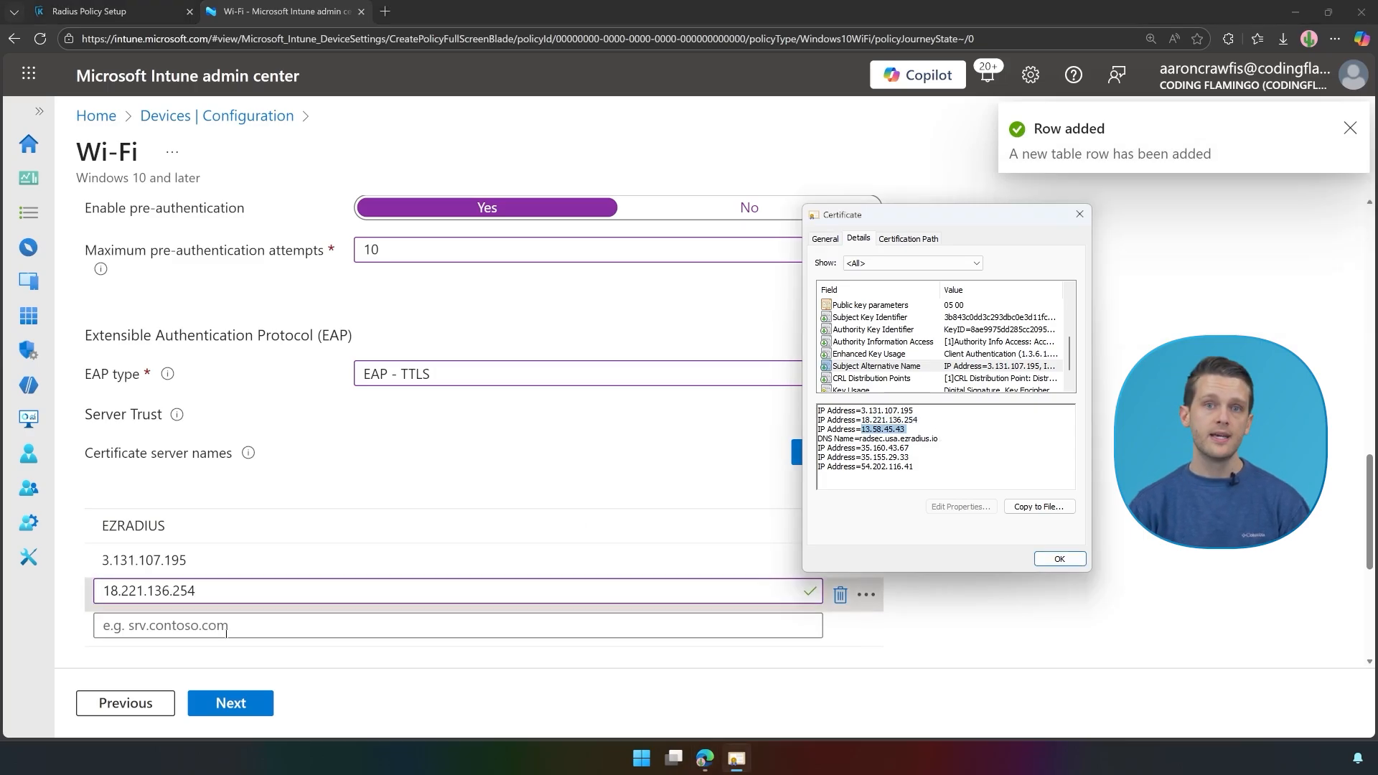
click(101, 625)
key(ctrl+v)
Step: Add the DNS name radsec.usa.ezradius.io as a server name
key(alt+Tab)
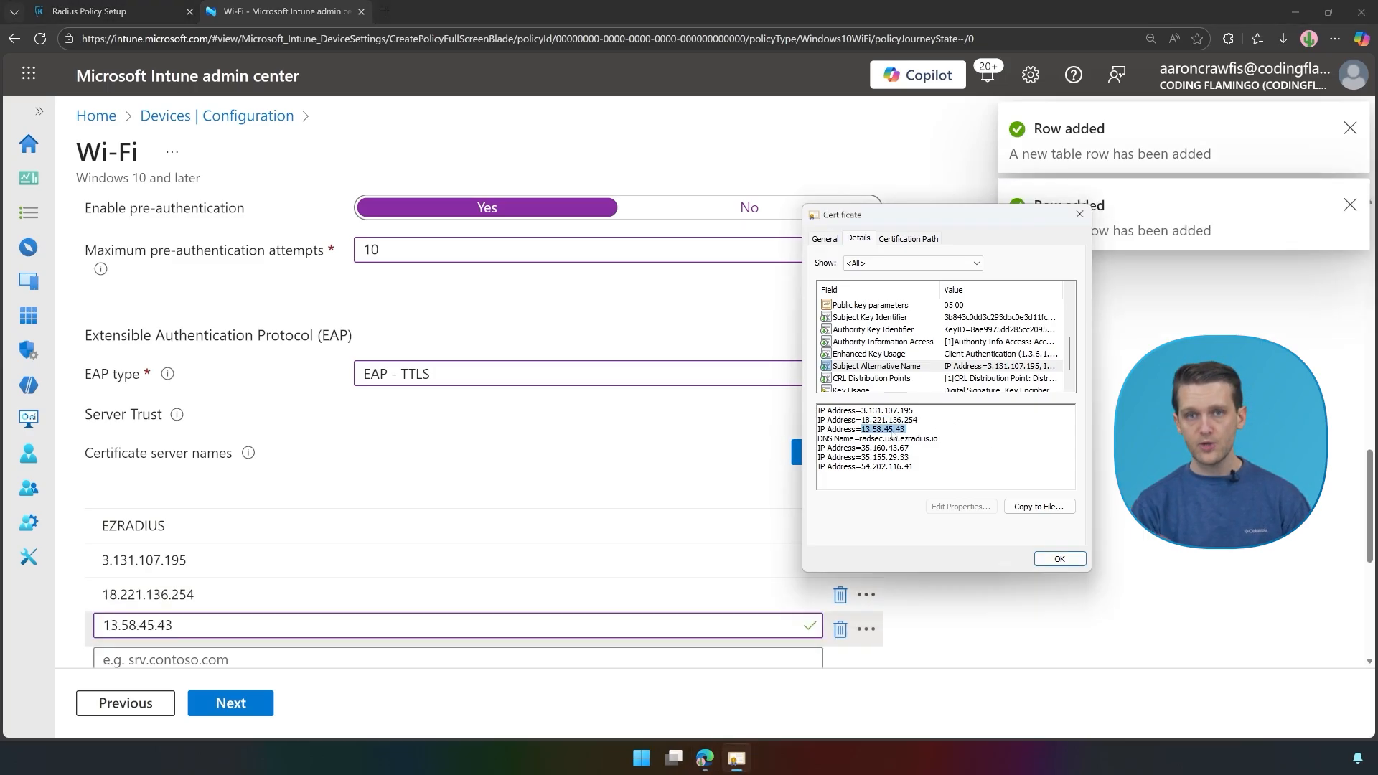
click(863, 437)
drag(860, 438, 975, 443)
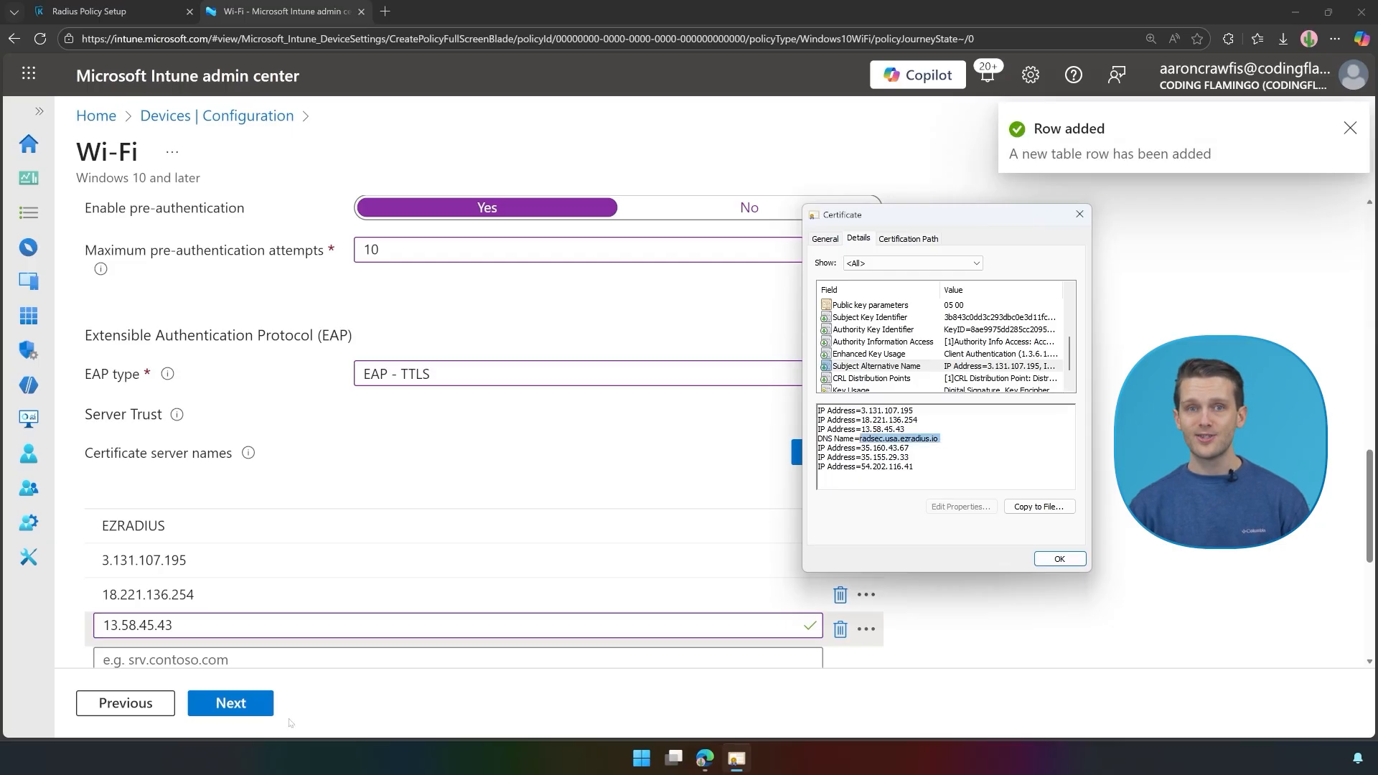
scroll(215, 517, down, 2)
click(177, 516)
key(ctrl+v)
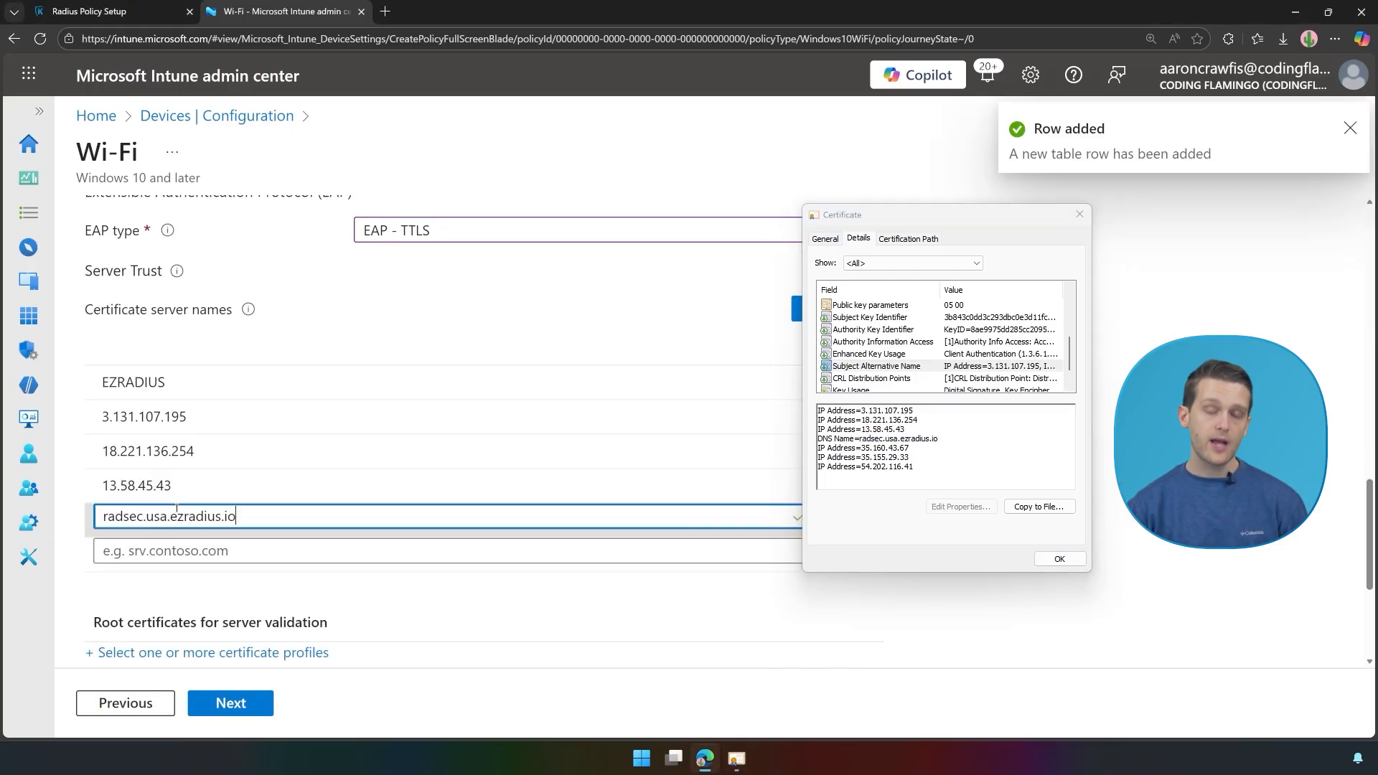
Step: Add 35.160.43.67 and 35.155.29.33 as server names
drag(861, 447, 956, 448)
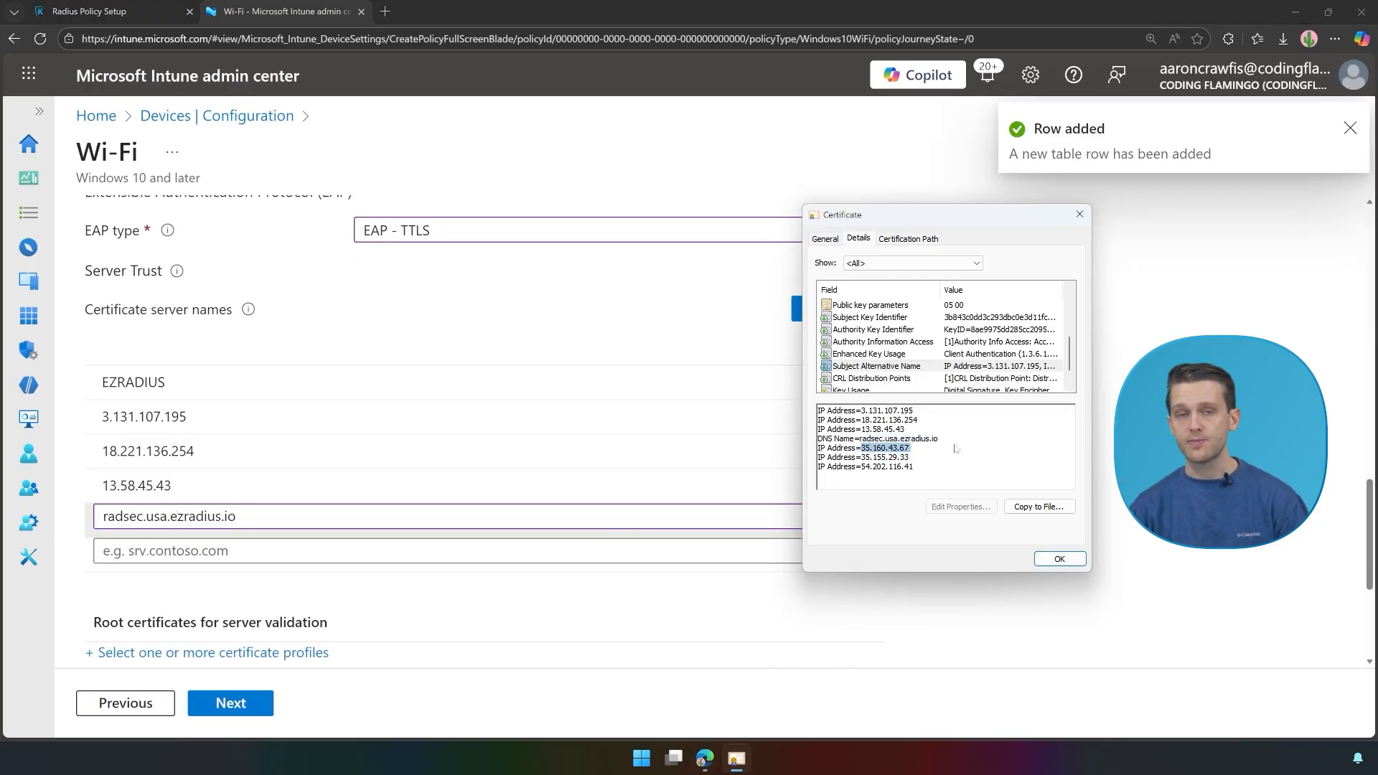
key(ctrl+c)
click(786, 553)
key(ctrl+v)
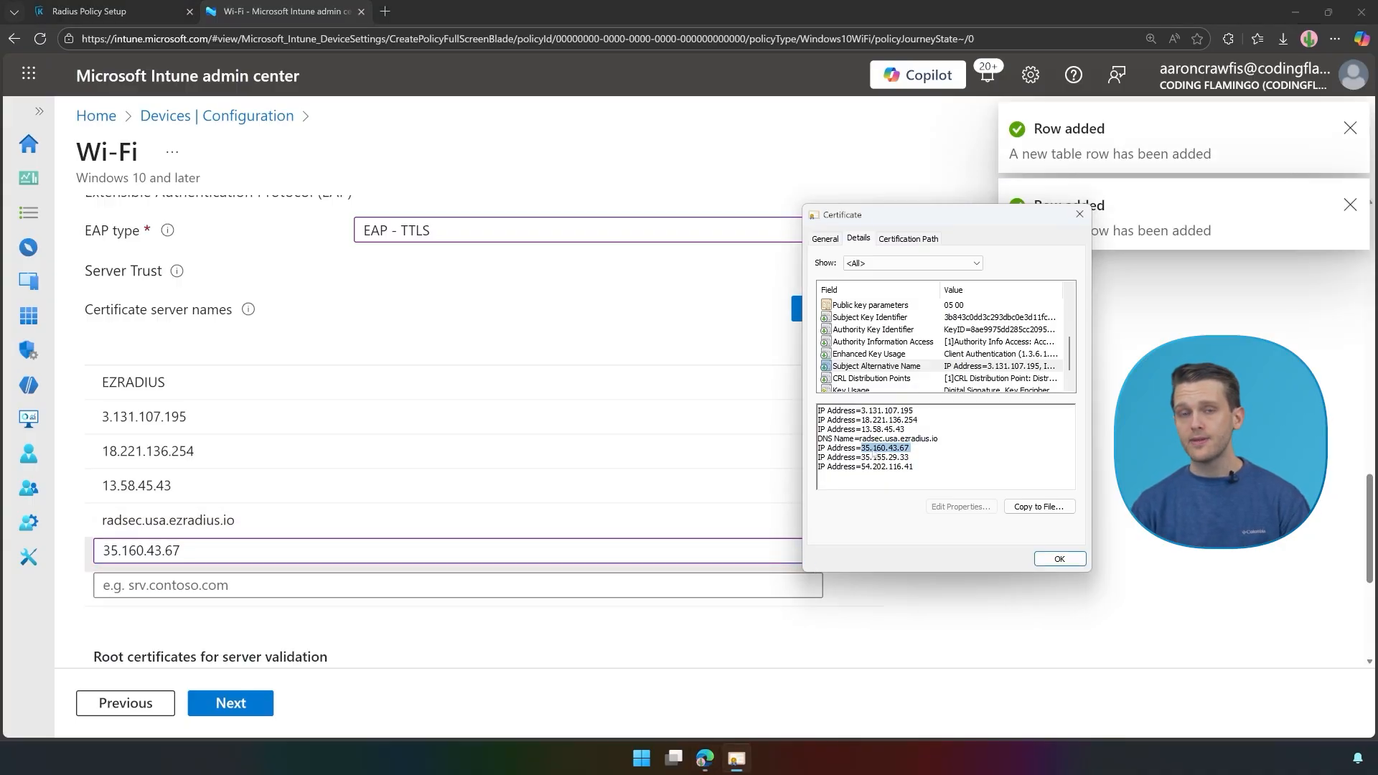
drag(861, 457, 907, 457)
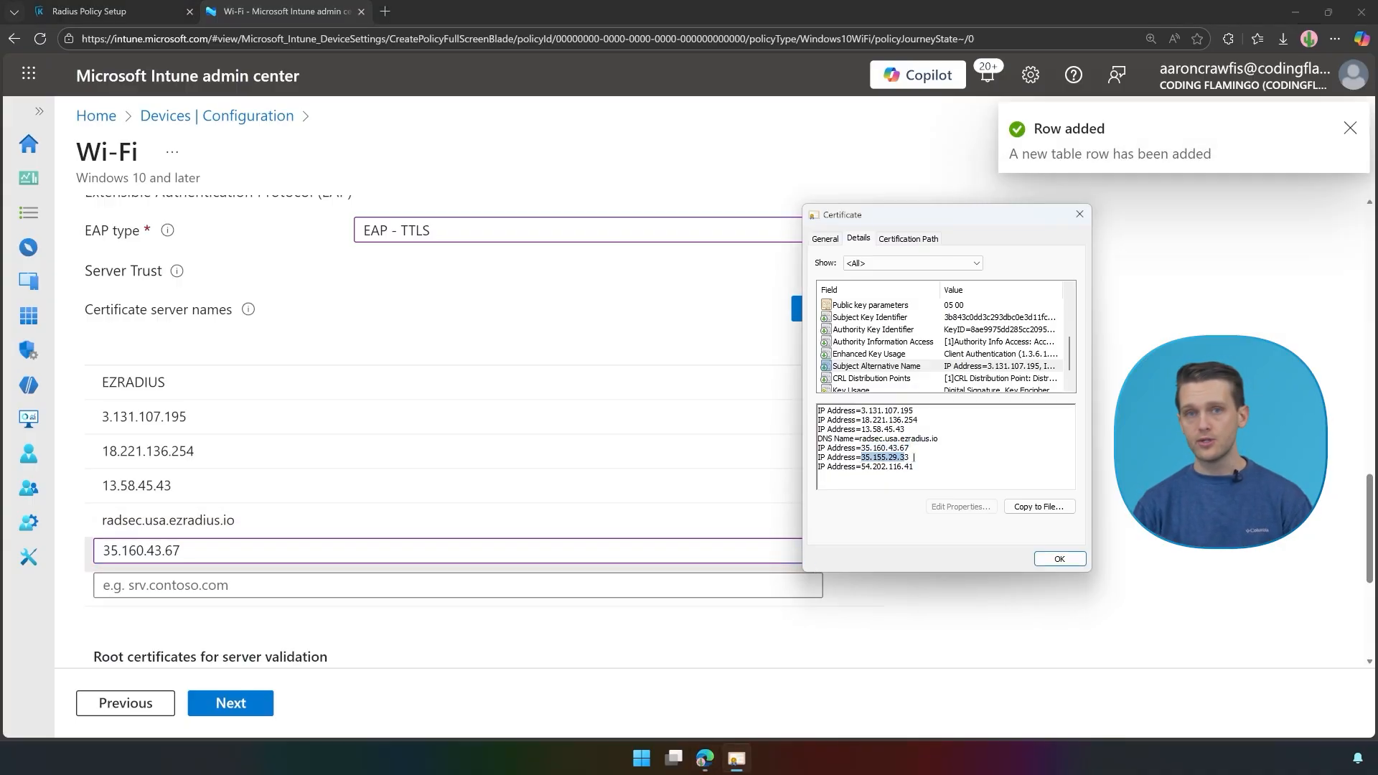
key(ctrl+c)
click(305, 585)
key(ctrl+v)
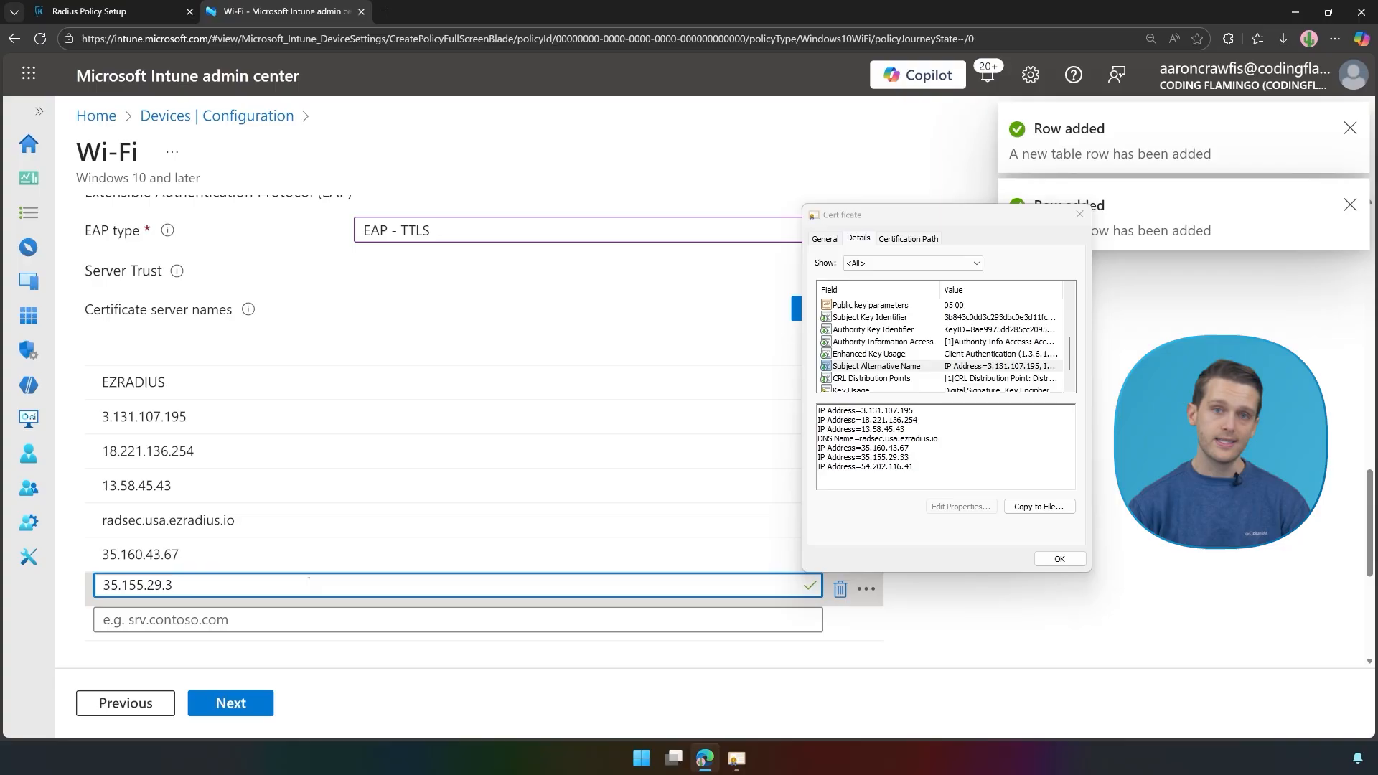
Step: Add the last address, 54.202.116.41, as a server name
text(3)
drag(861, 457, 914, 467)
key(ctrl+c)
click(159, 617)
key(ctrl+v)
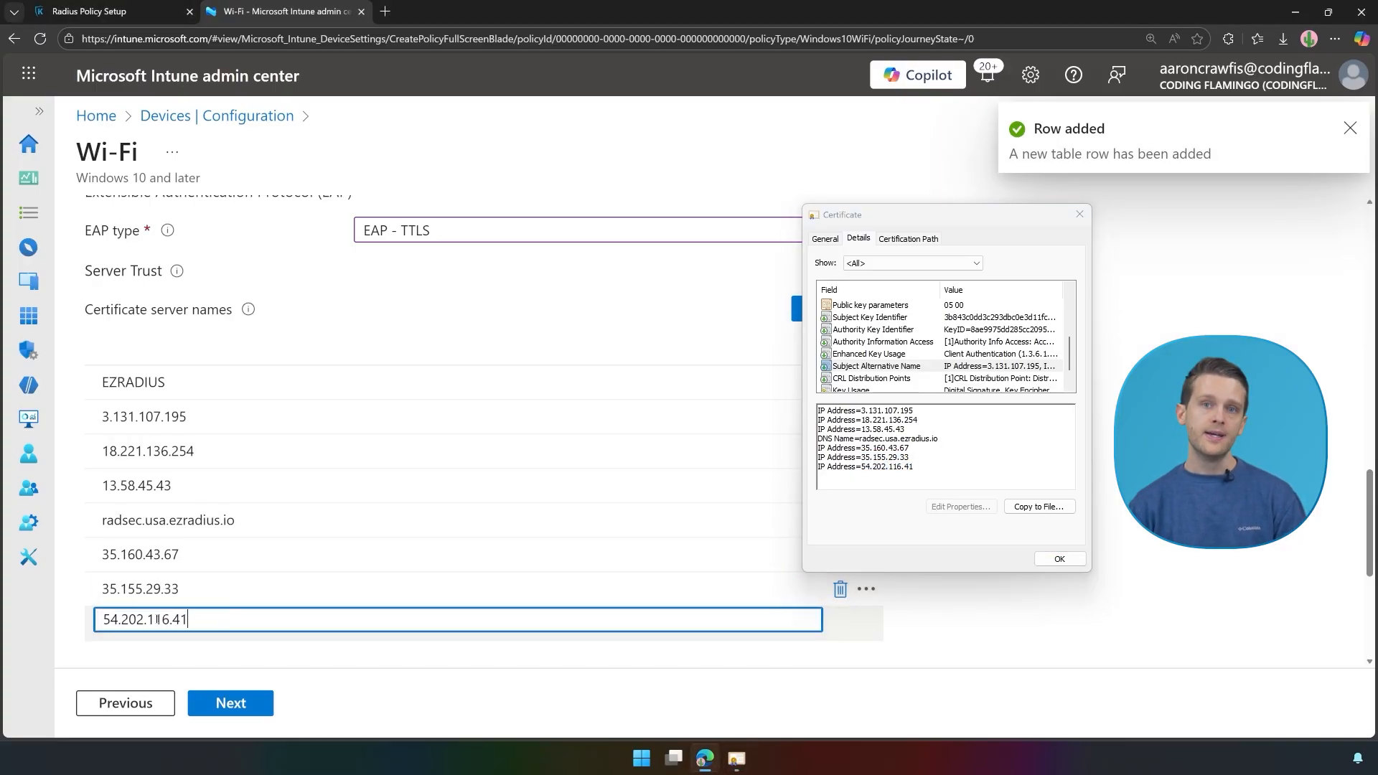
scroll(260, 478, down, 4)
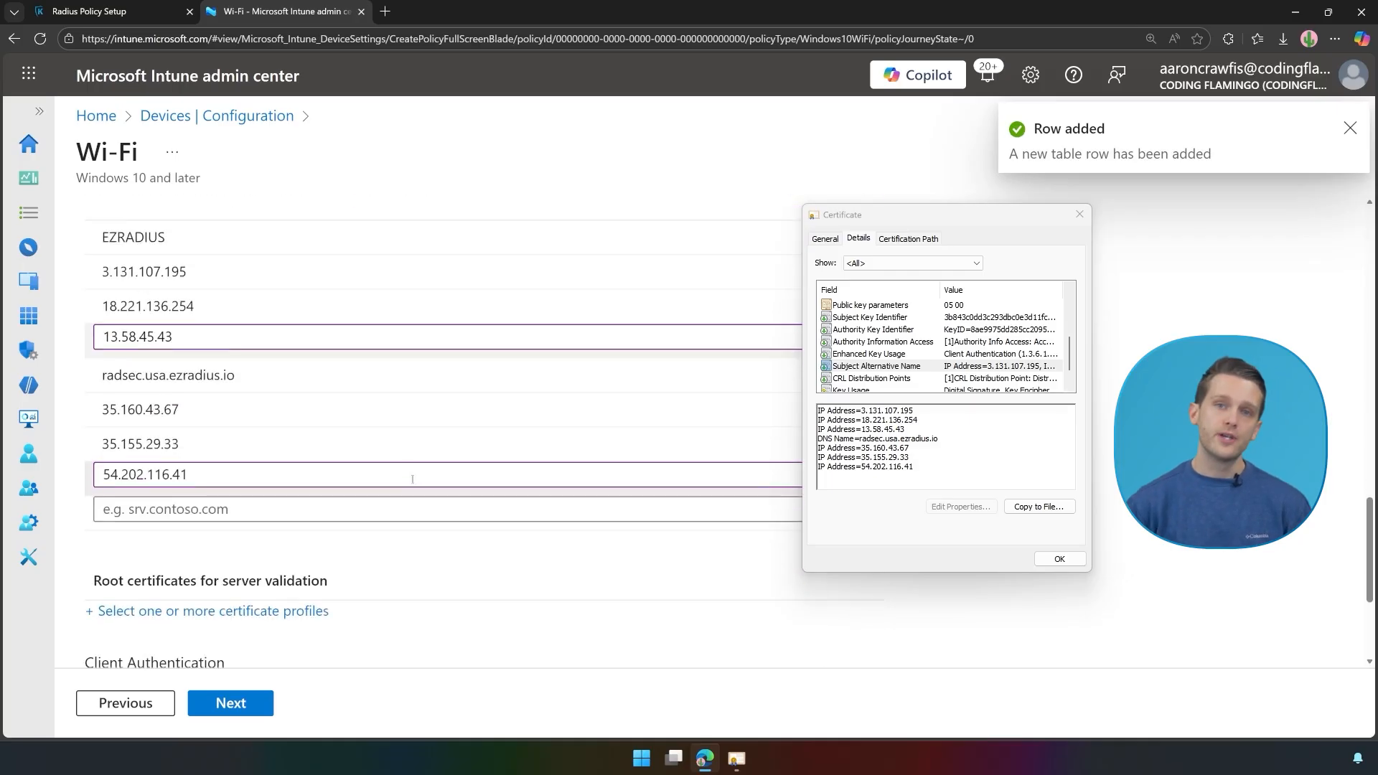
Step: Choose Ultimate Guides - RADIUS Server CA as the trusted root certificate
click(259, 475)
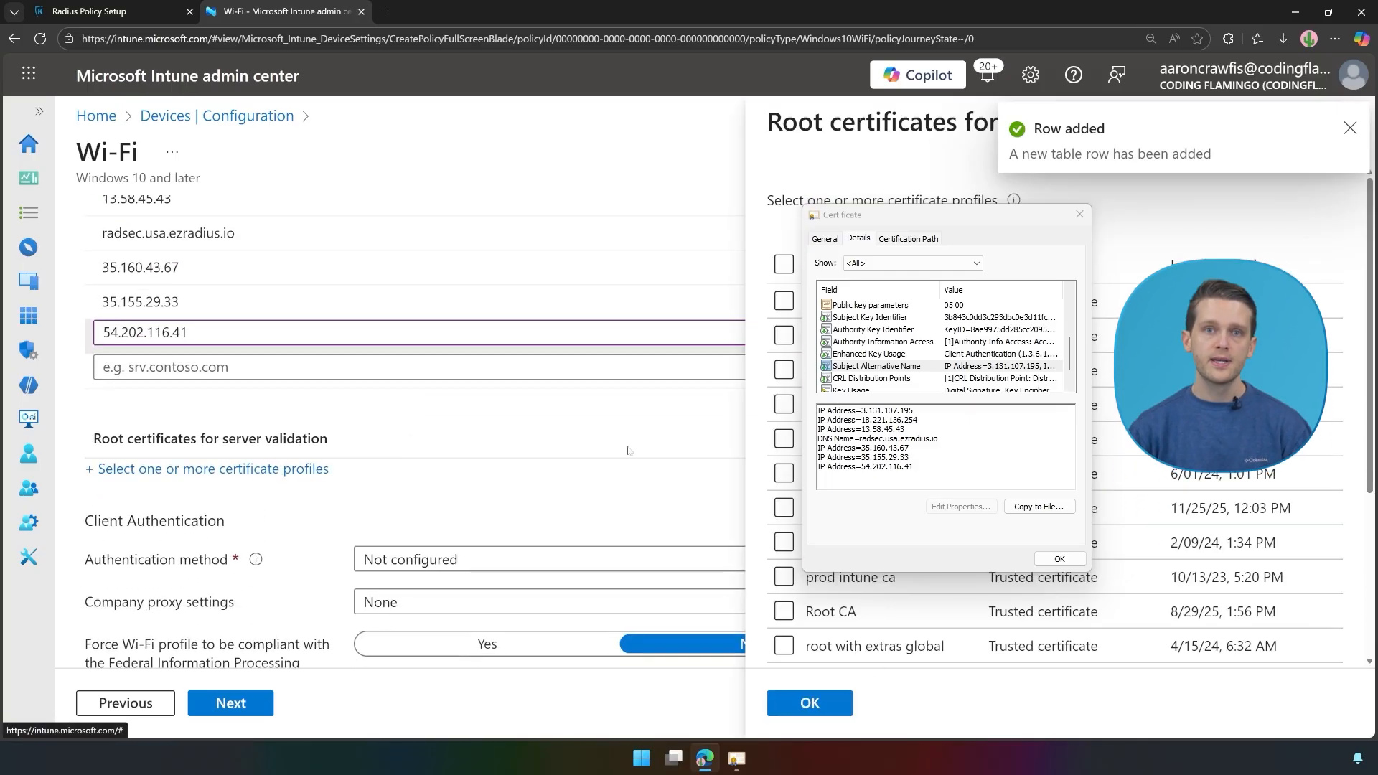
click(1079, 214)
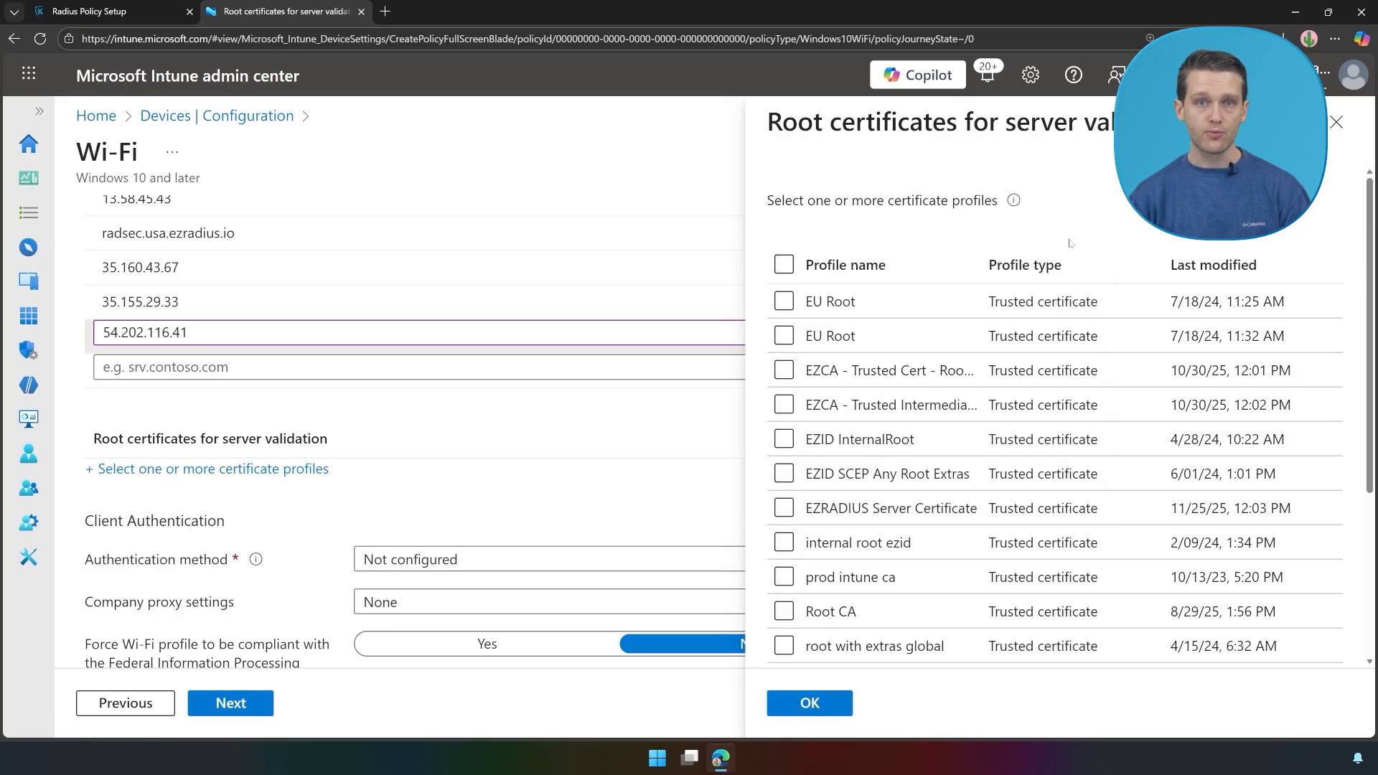
scroll(942, 447, down, 3)
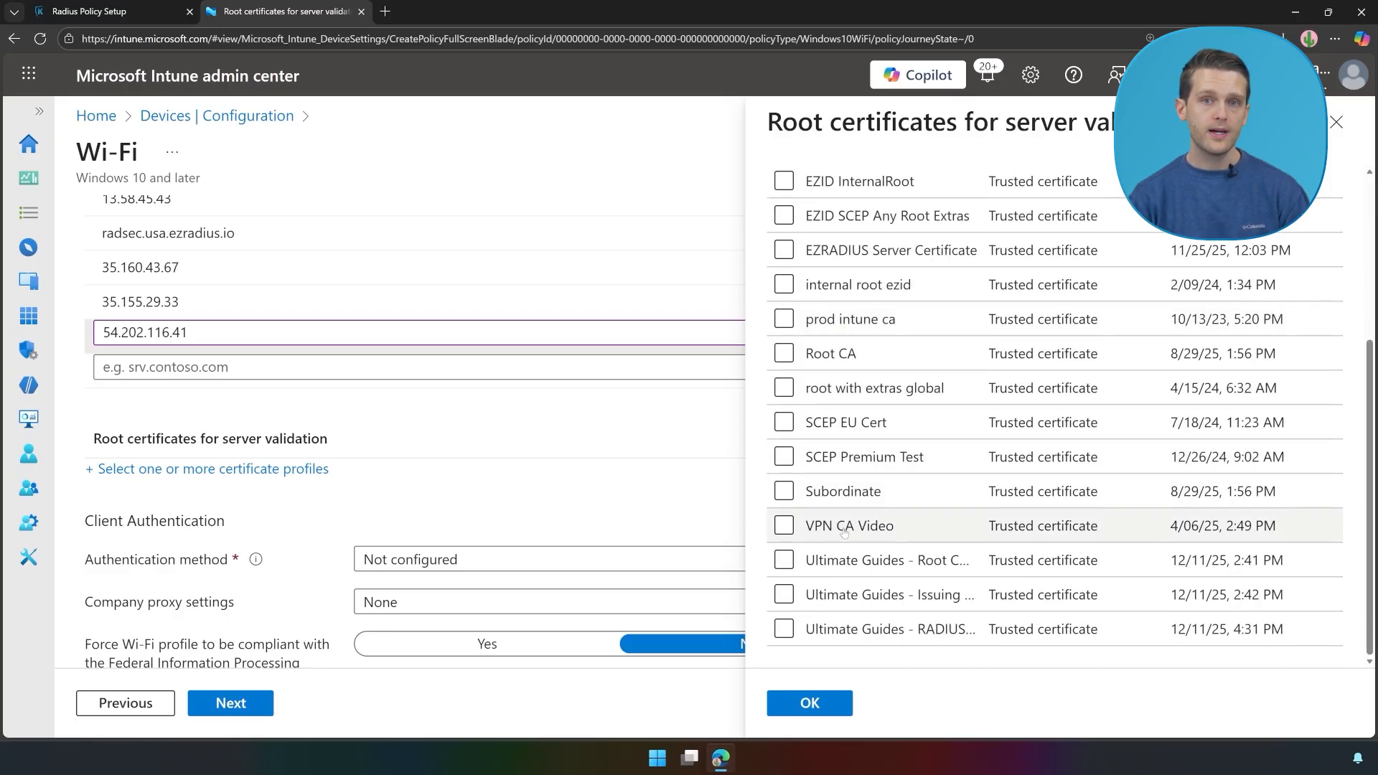
click(801, 629)
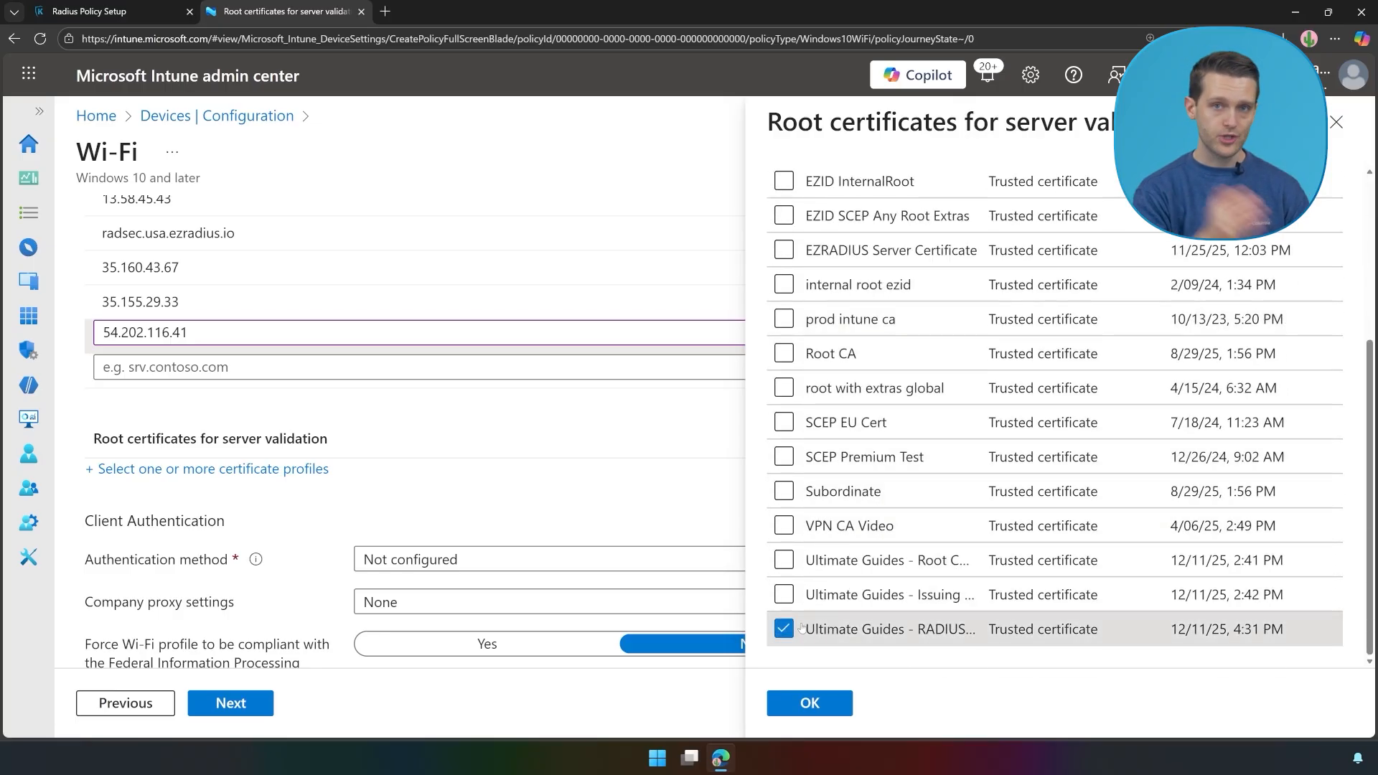
click(809, 702)
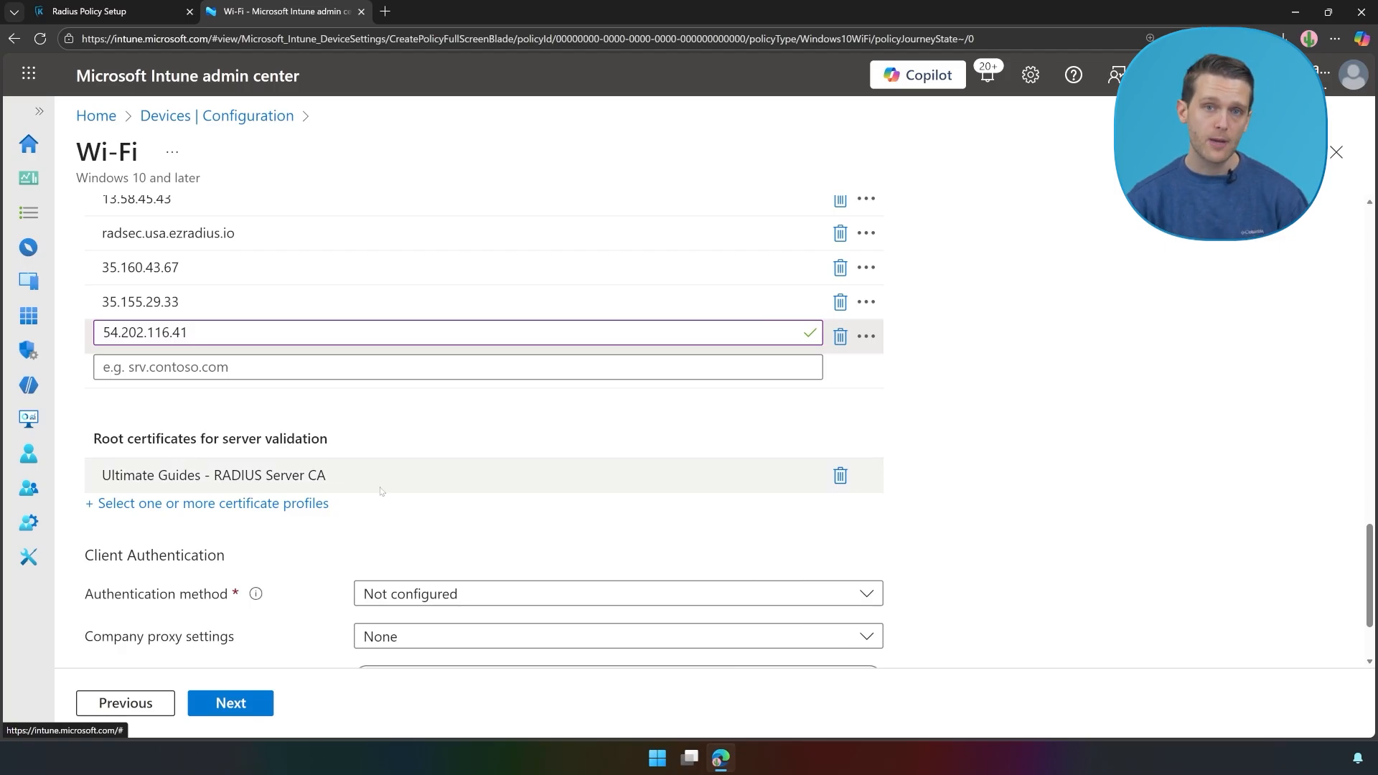
Step: Set authentication to Username and password with Unencrypted password (PAP), then proceed to Assignments
scroll(404, 497, down, 2)
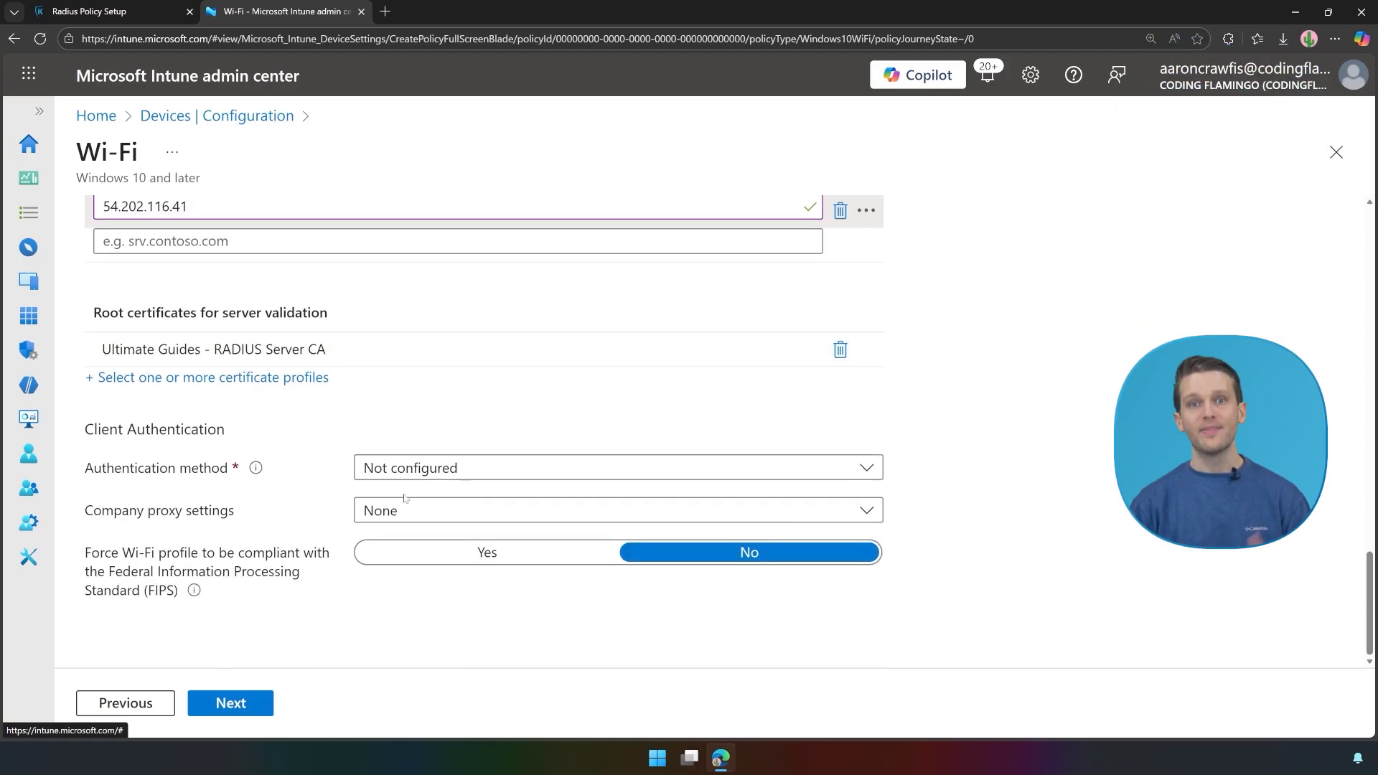
click(435, 474)
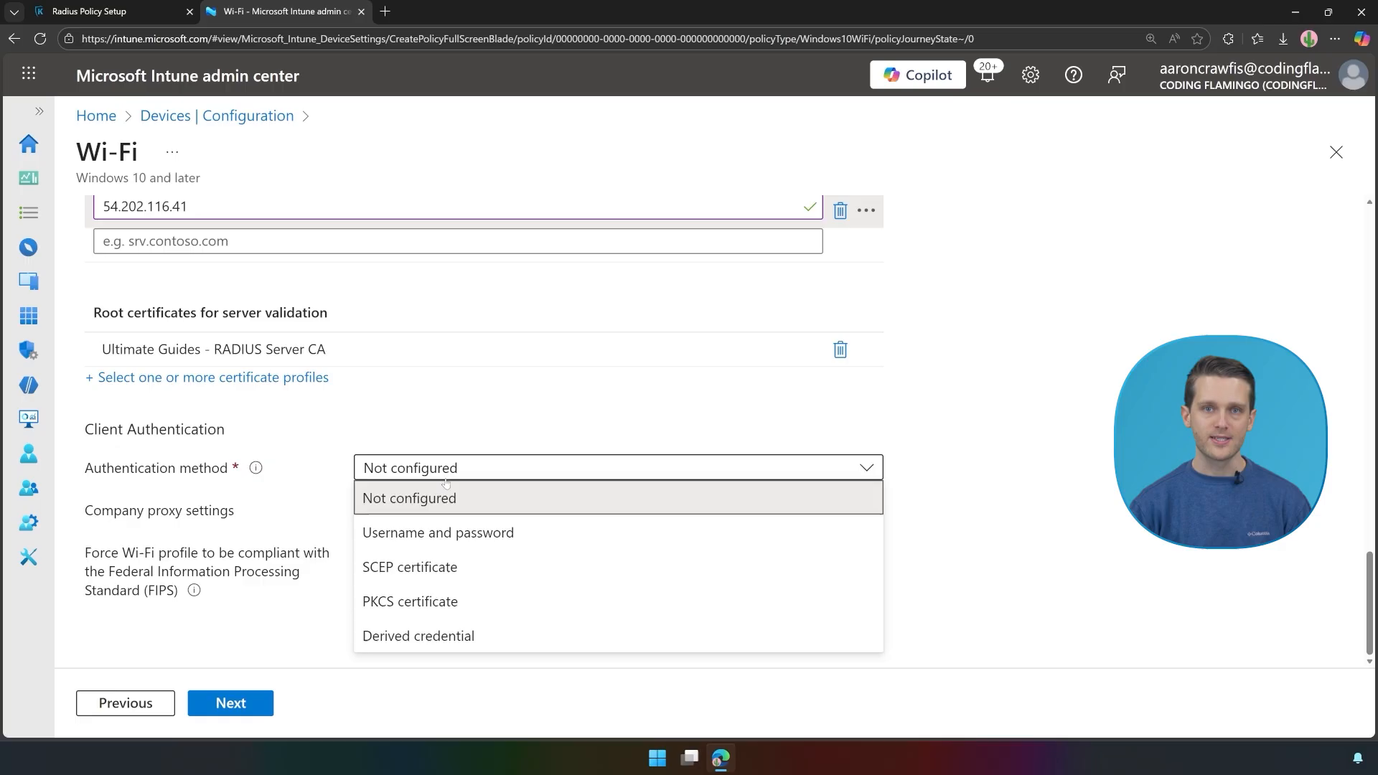
click(418, 531)
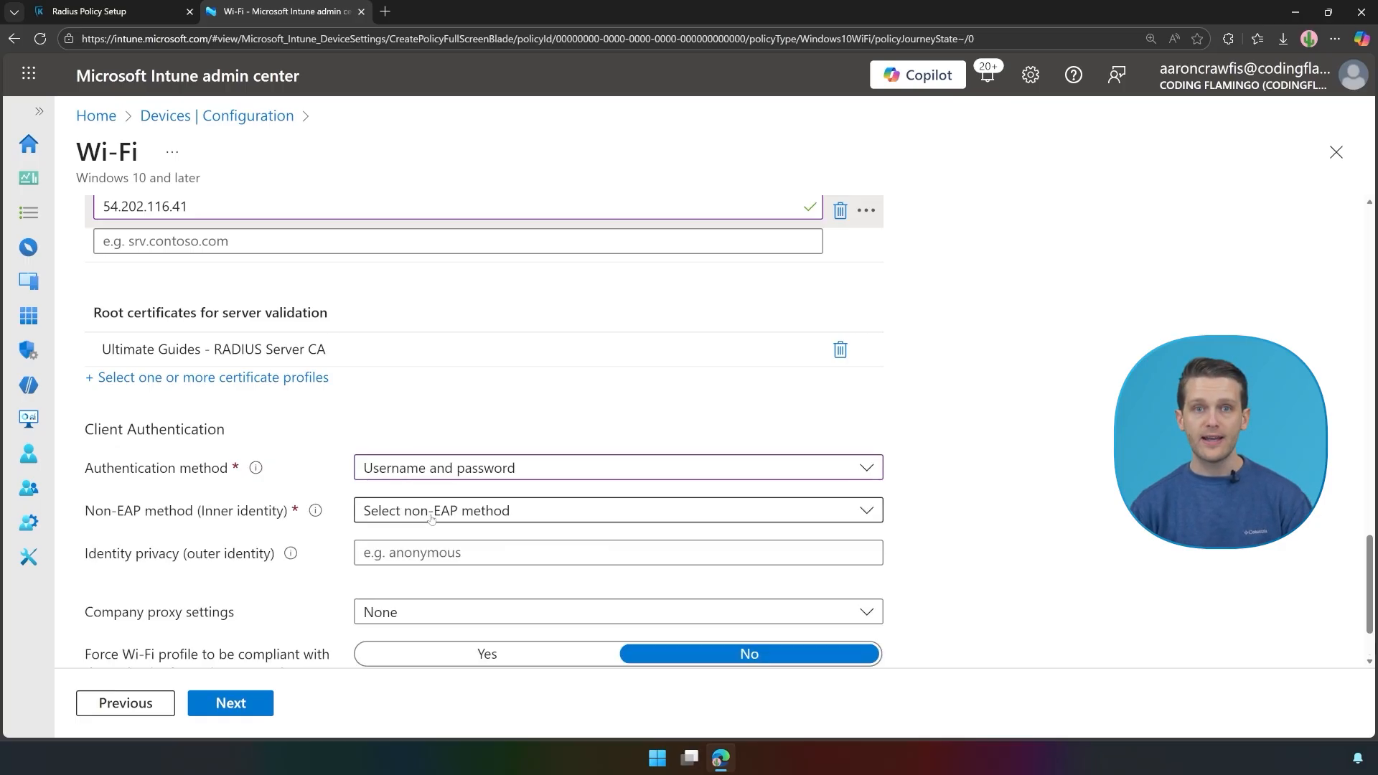
click(431, 514)
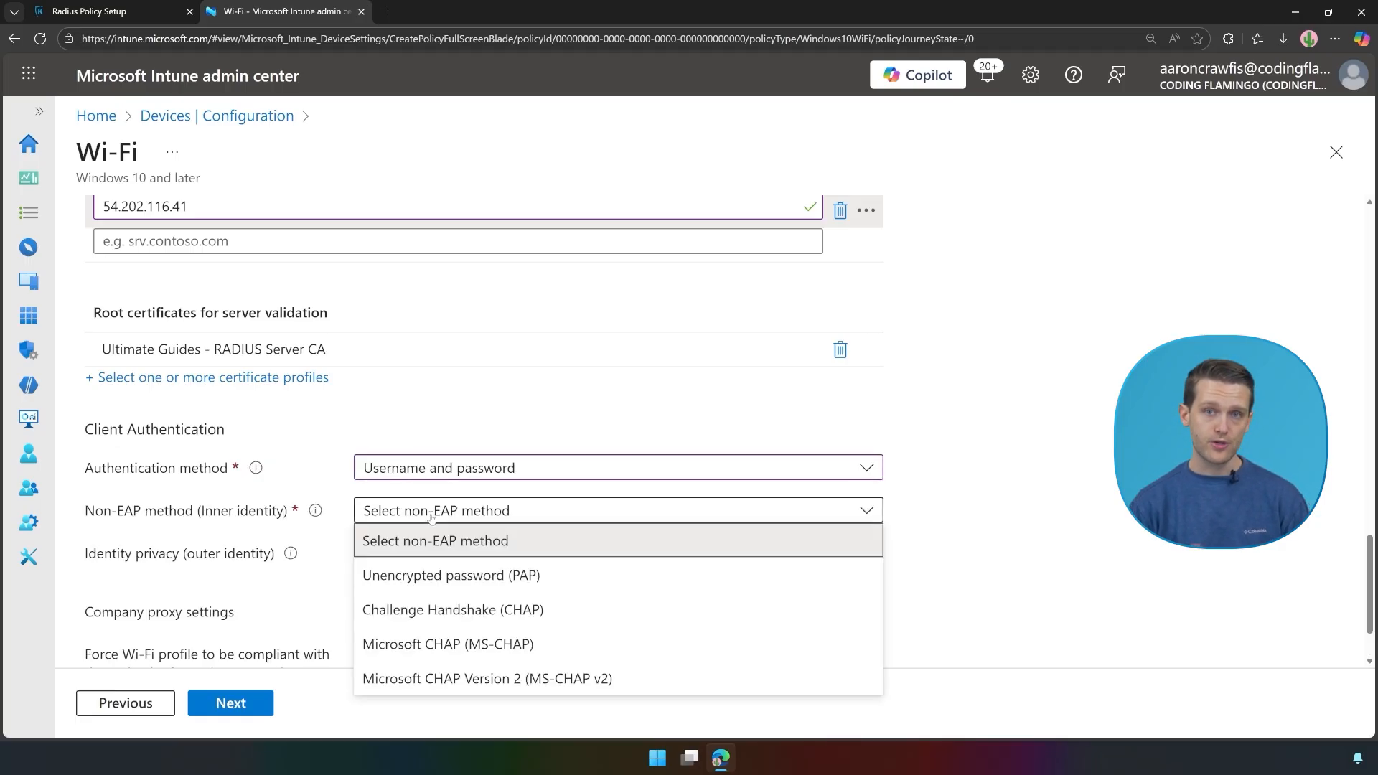
click(421, 575)
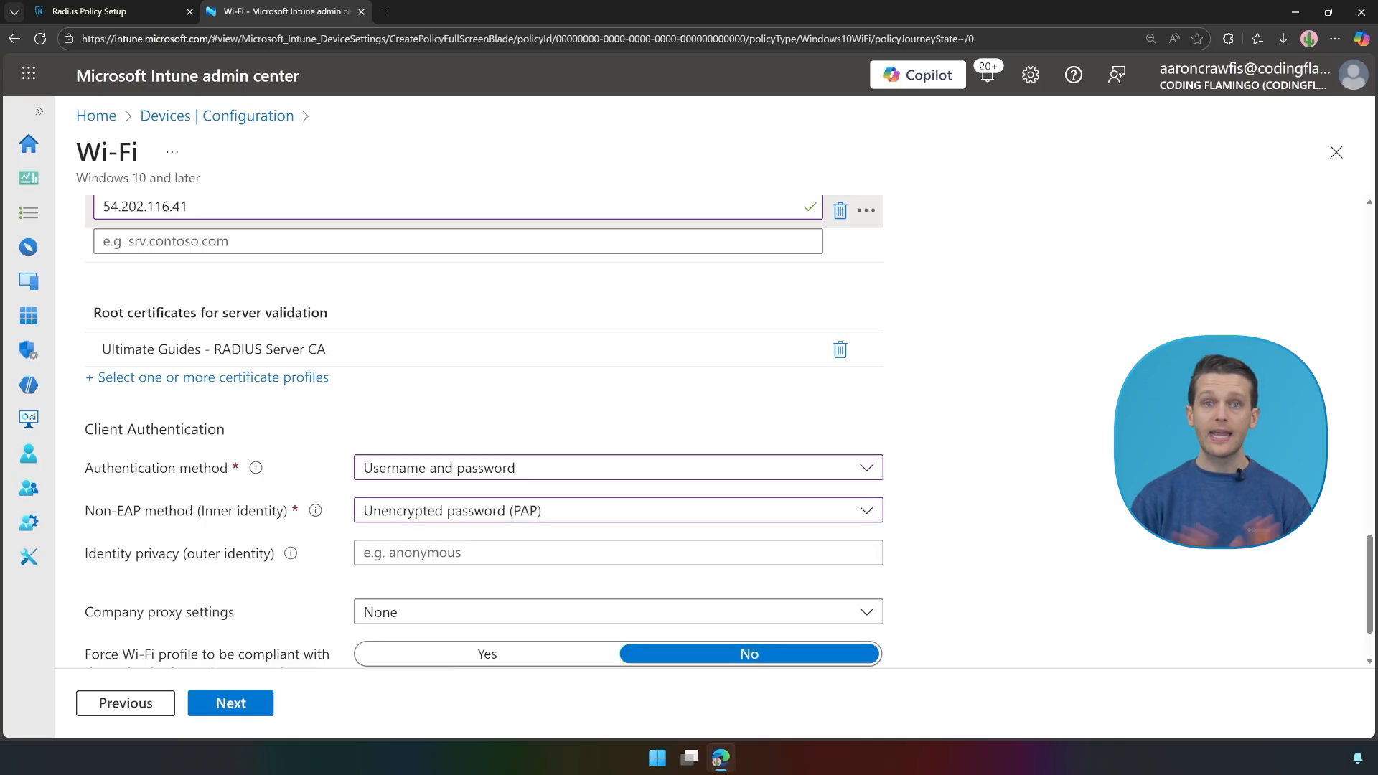
scroll(593, 390, down, 2)
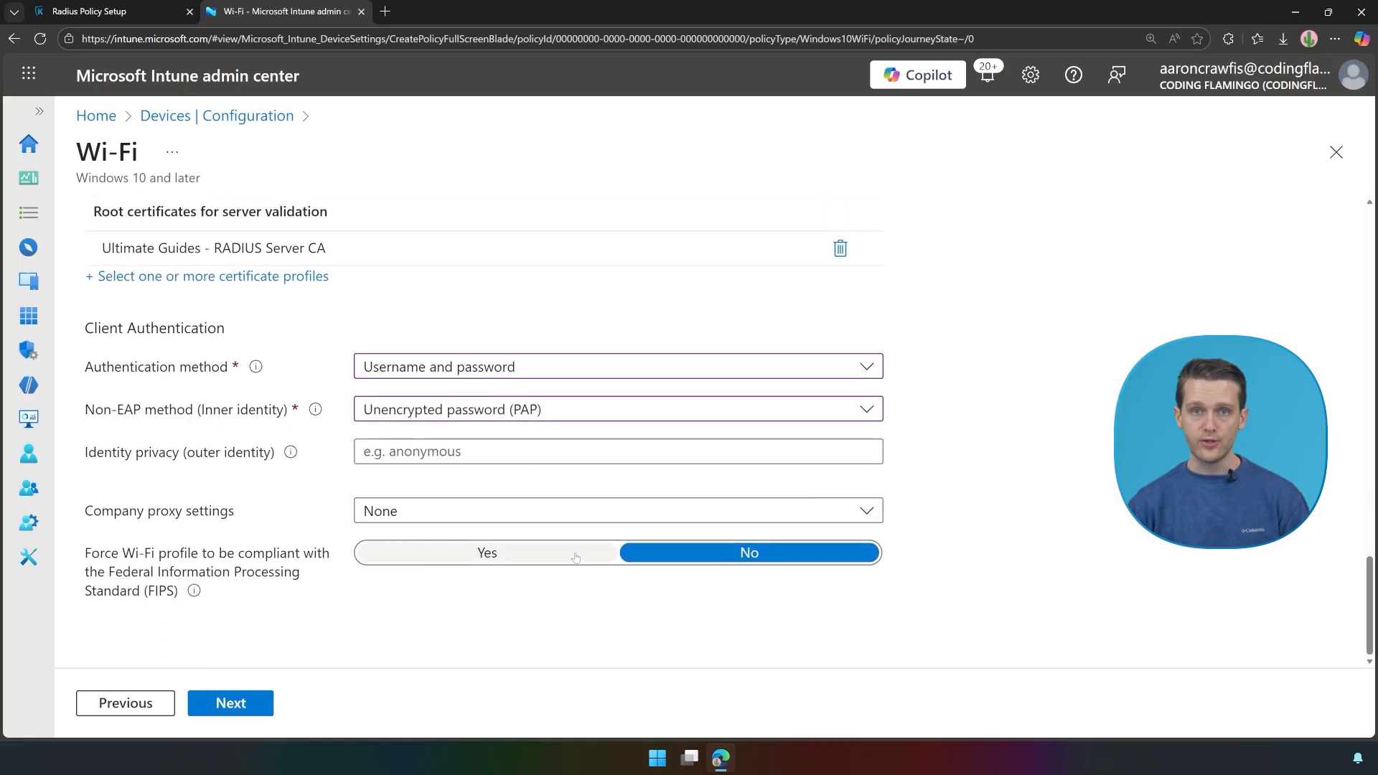
click(216, 701)
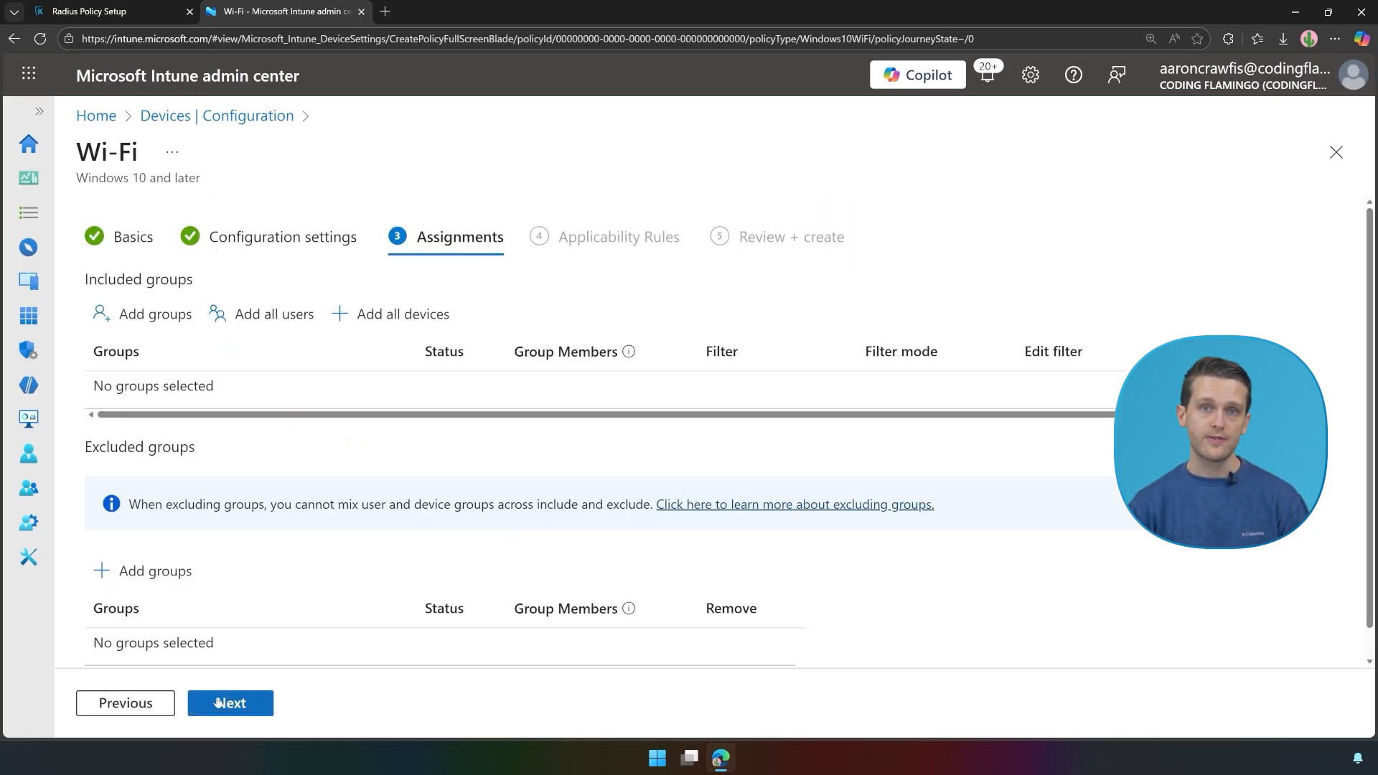
Step: Assign the profile to all devices and all users, create Ultimate Guides - Keytos WiFi, and refresh the list
click(364, 313)
click(287, 316)
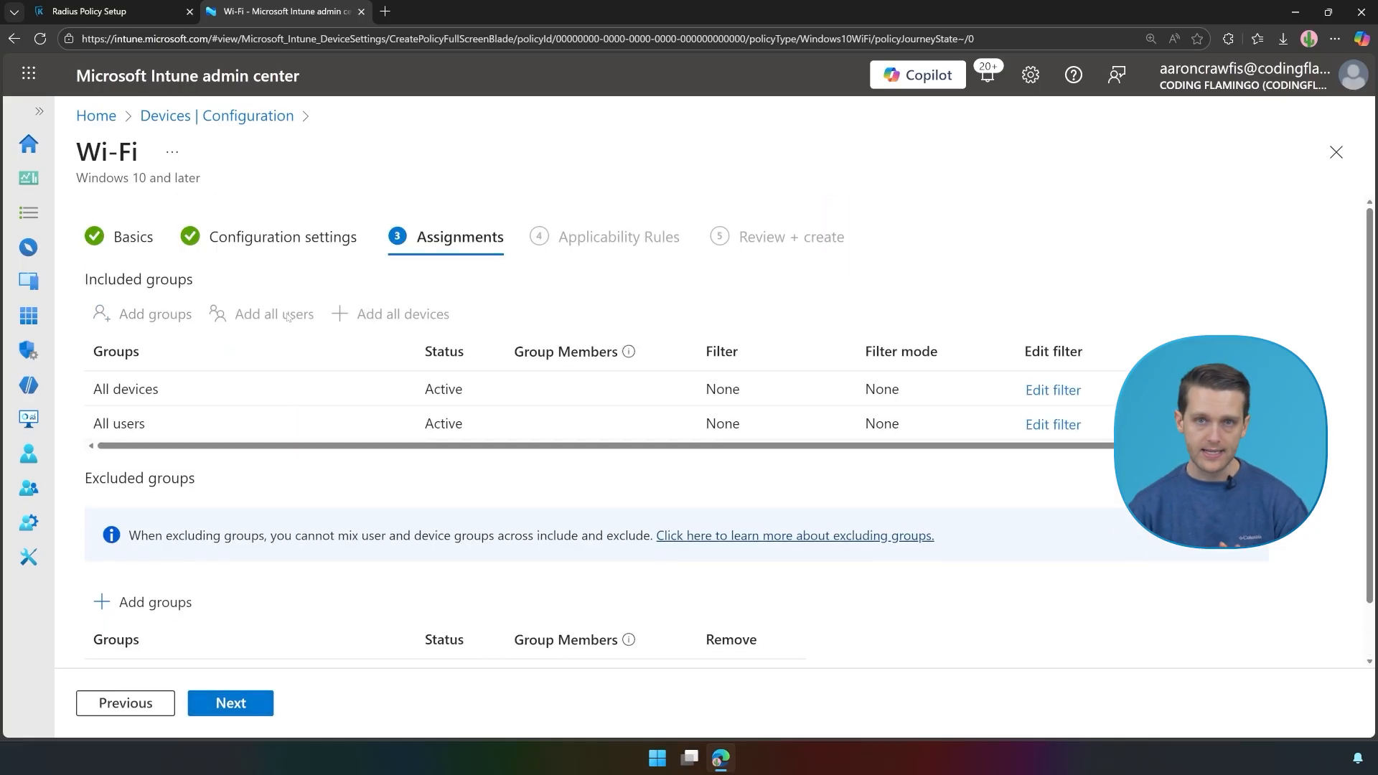
click(243, 711)
click(243, 711)
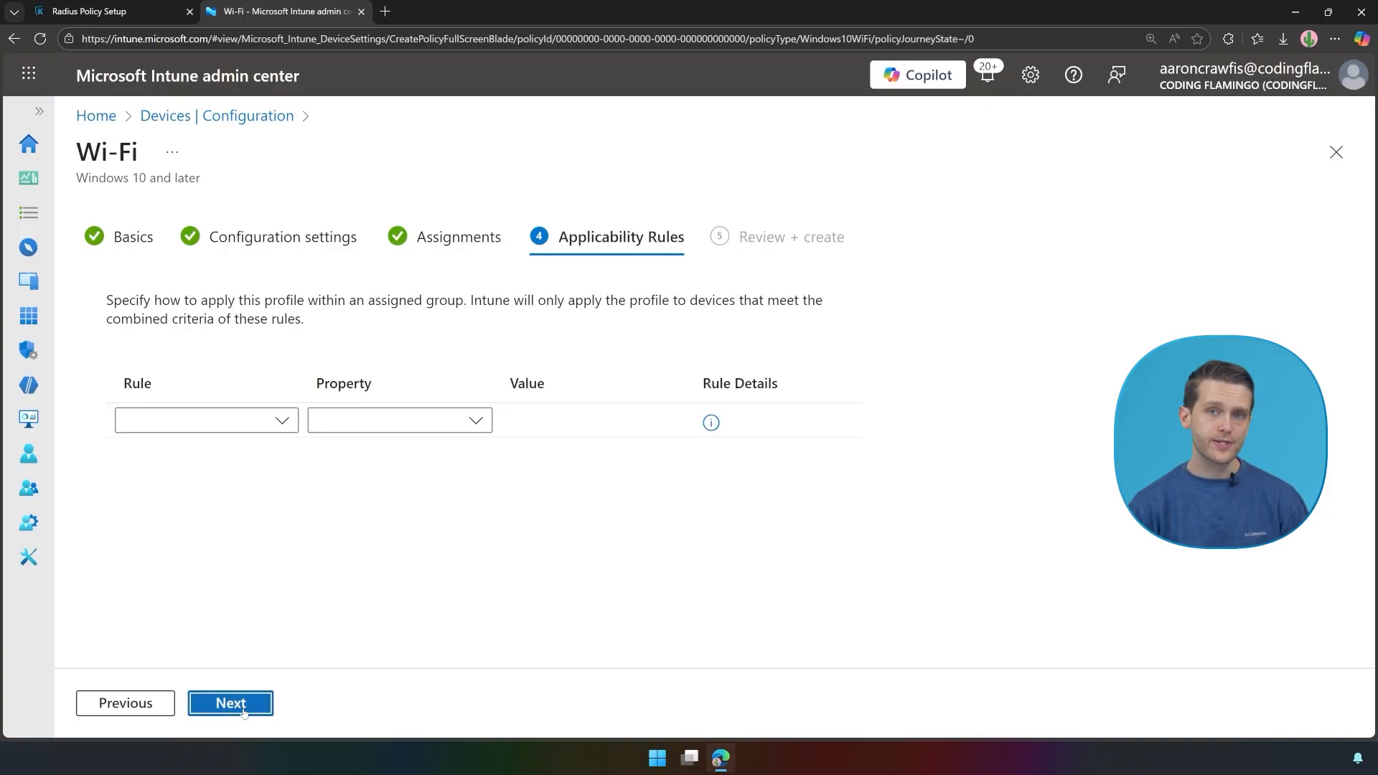
click(231, 704)
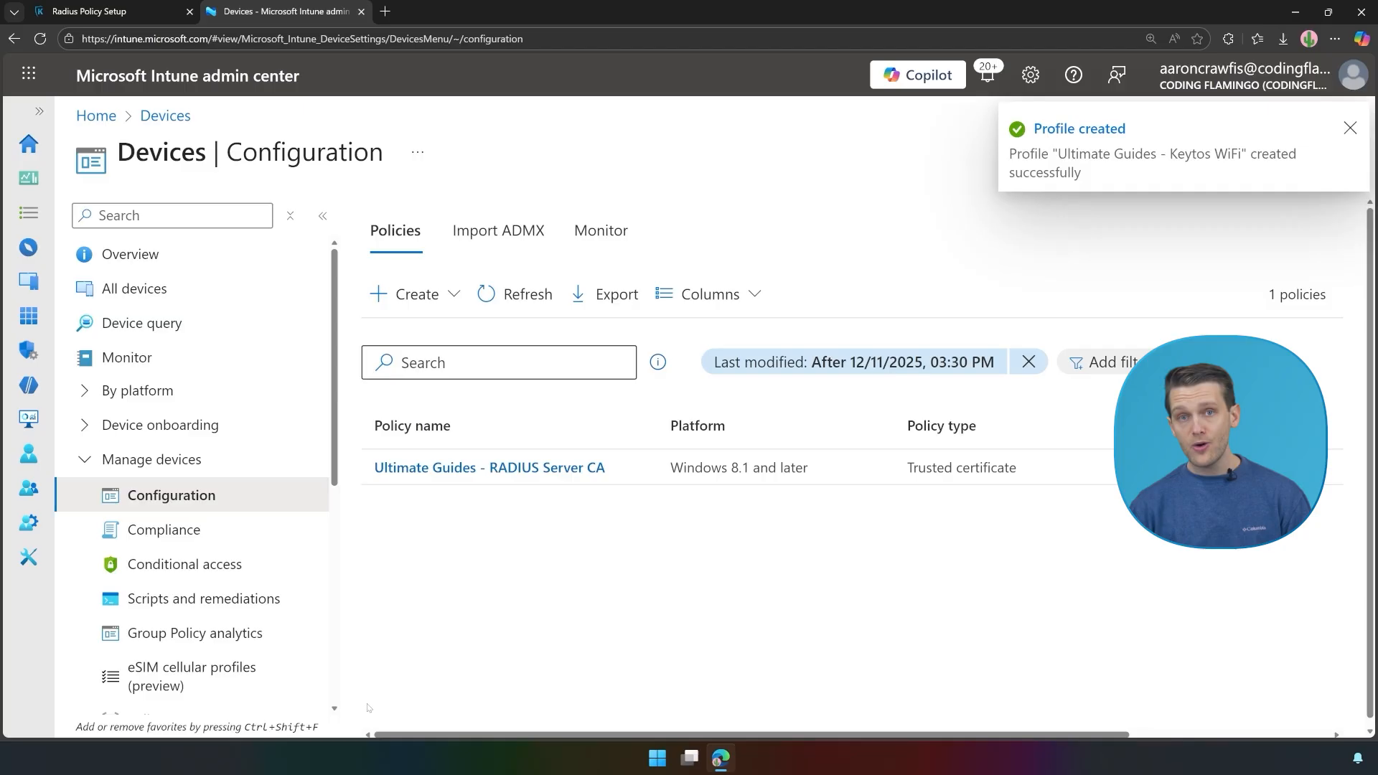
click(495, 293)
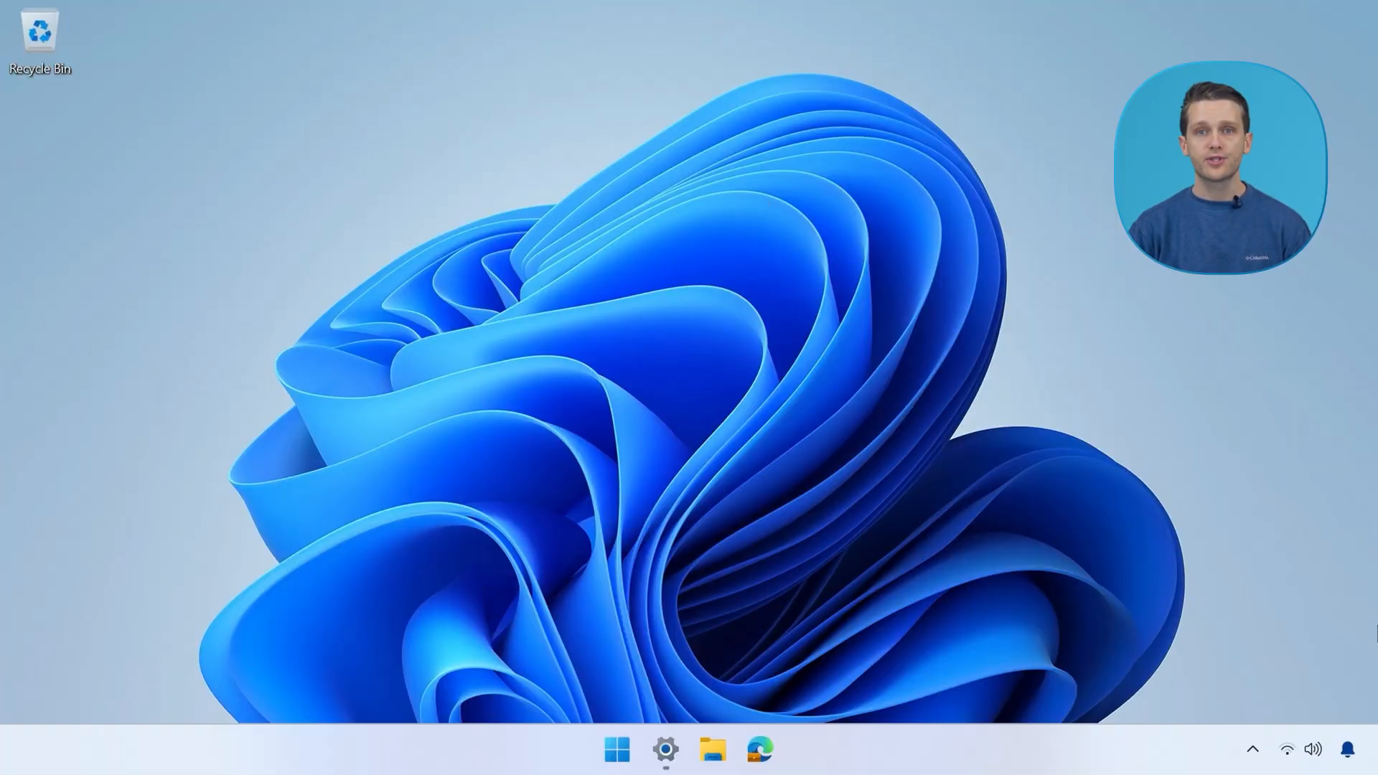
Step: From Quick Settings, enter the user's account e-mail and password at the Keytos Wi-Fi prompt and submit
click(1299, 749)
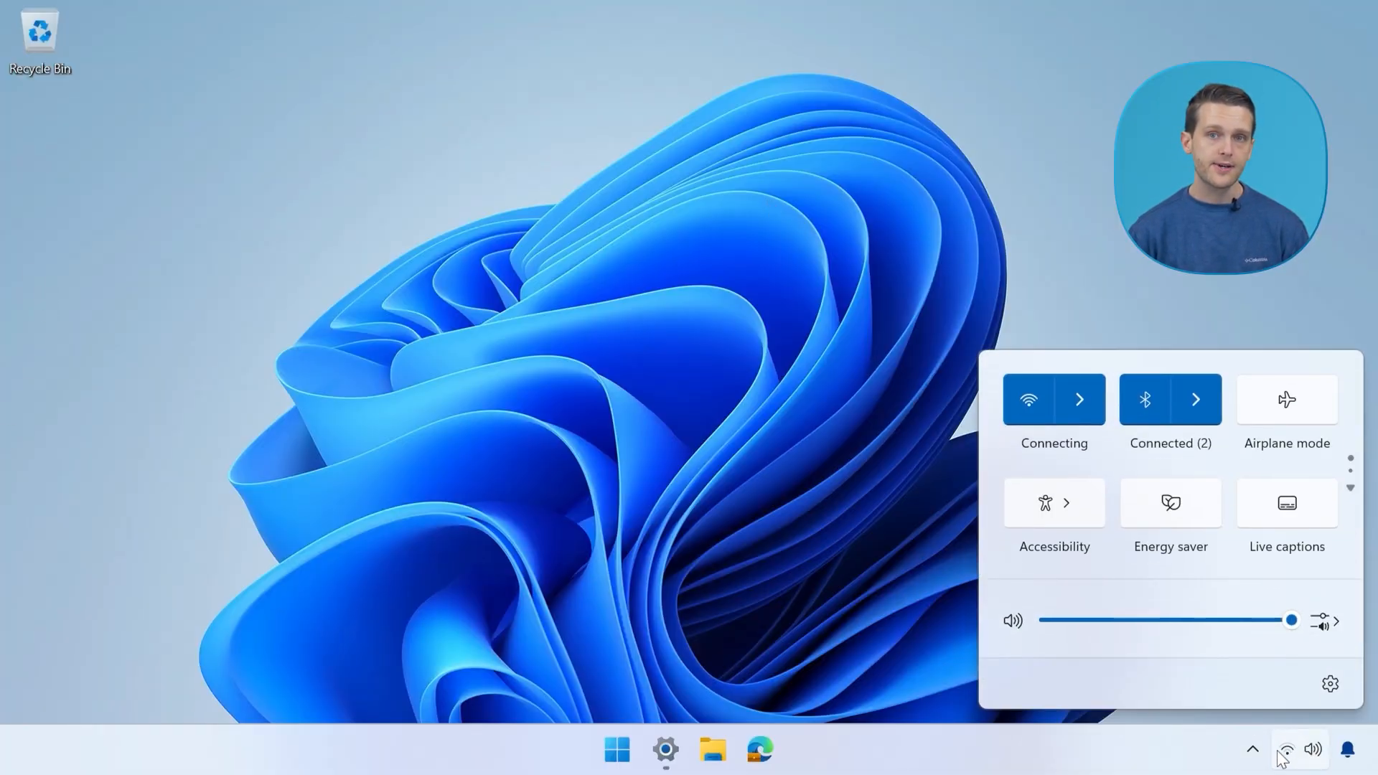
click(1094, 398)
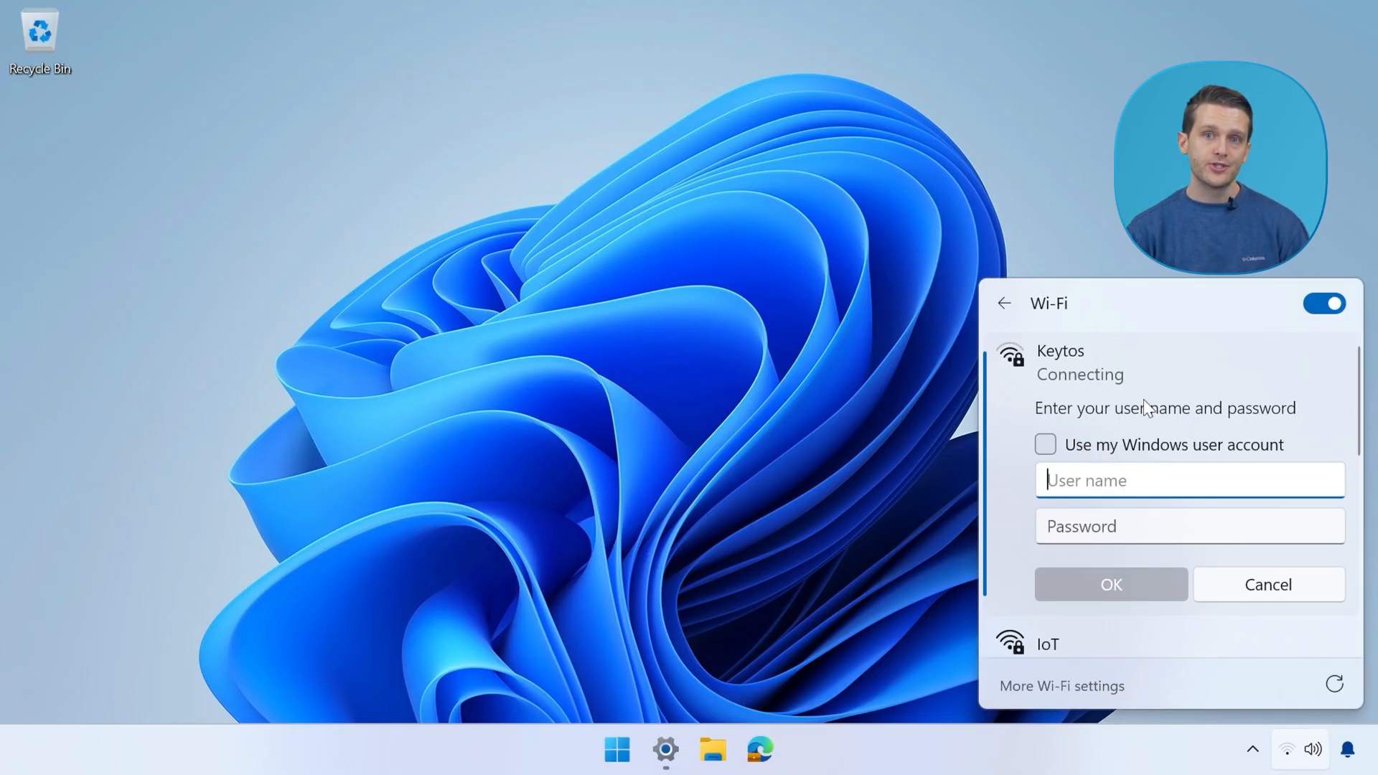
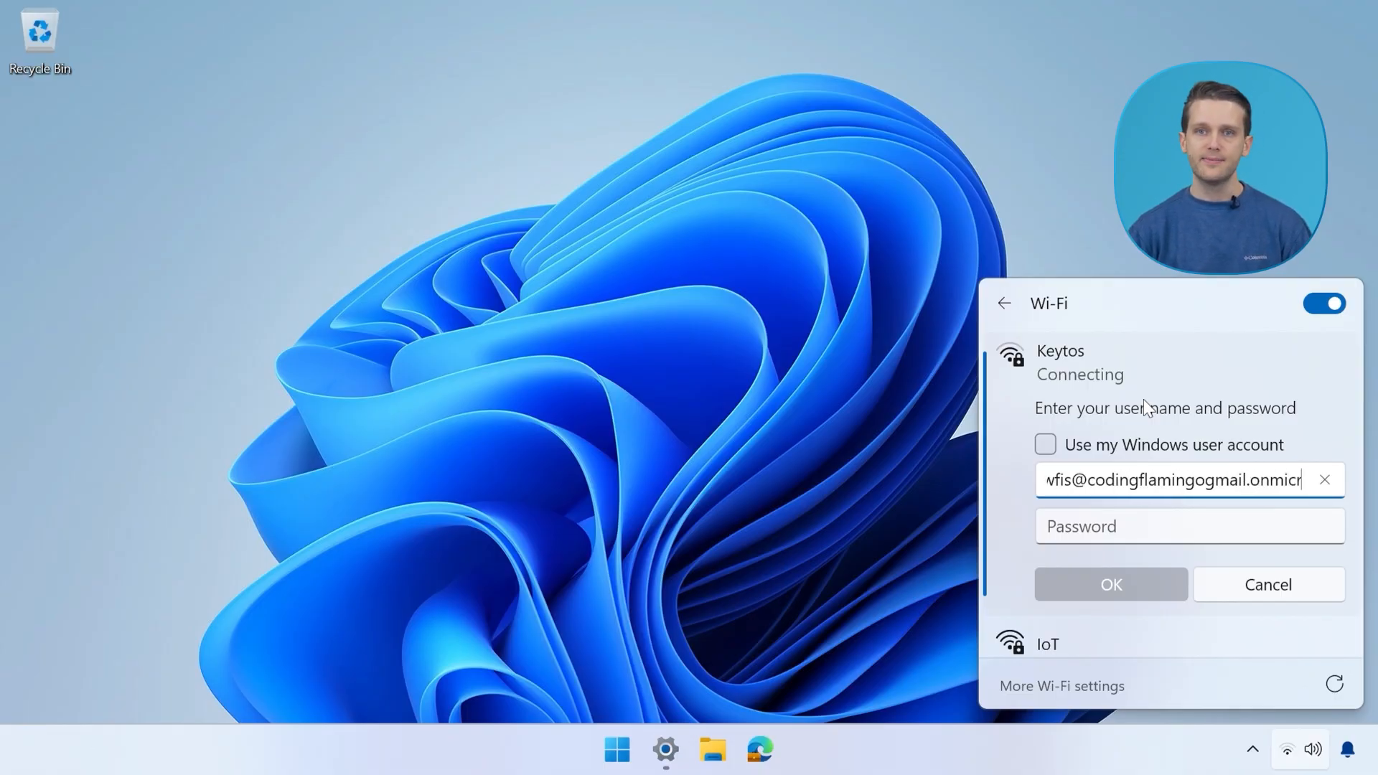
key(Tab)
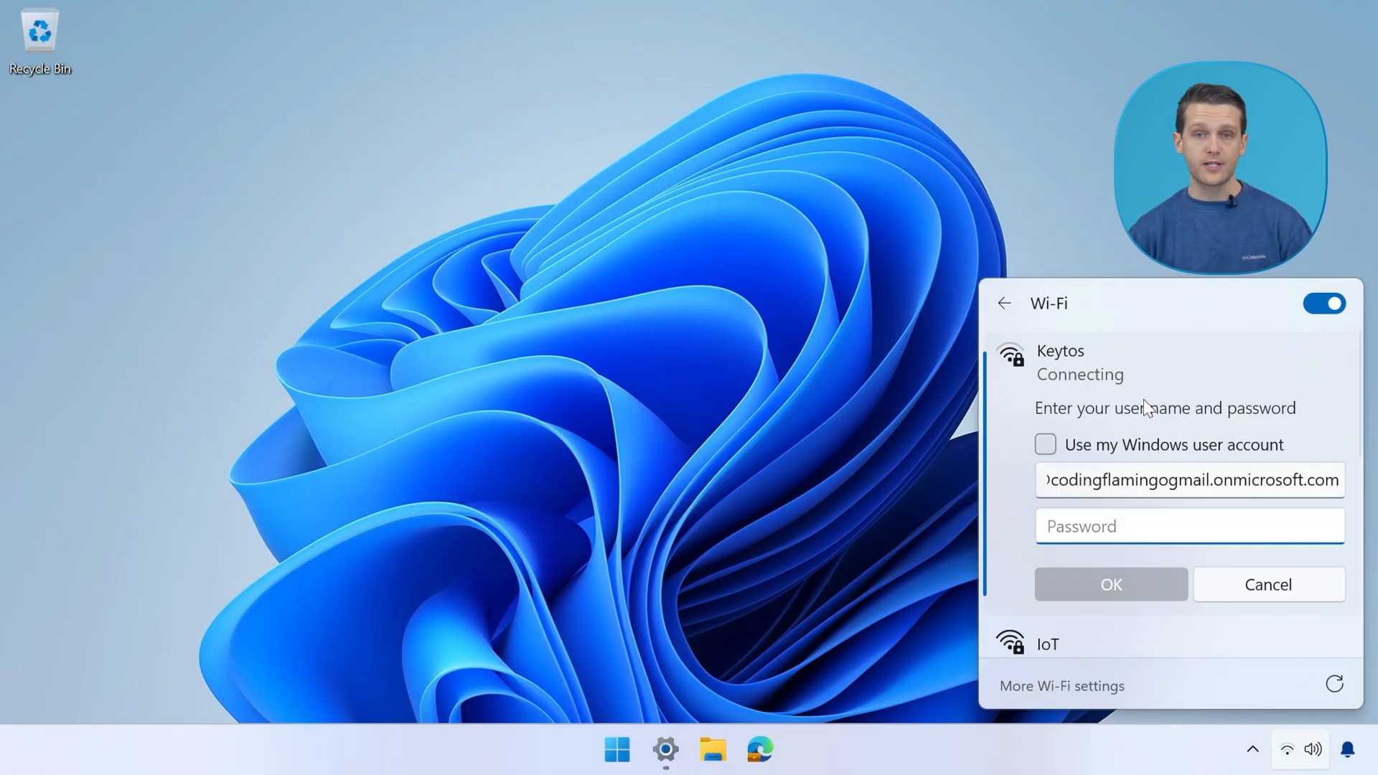
text(•••••••••••••)
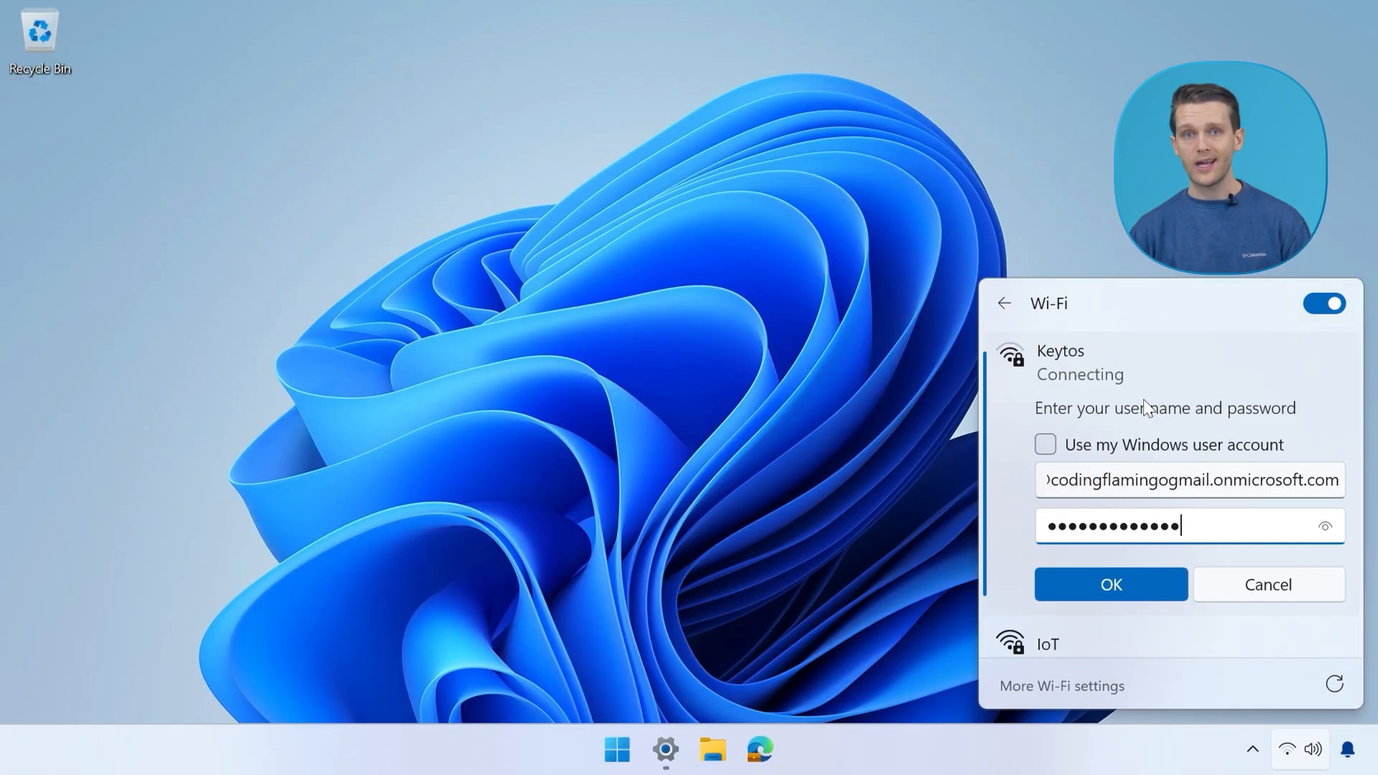
key(Return)
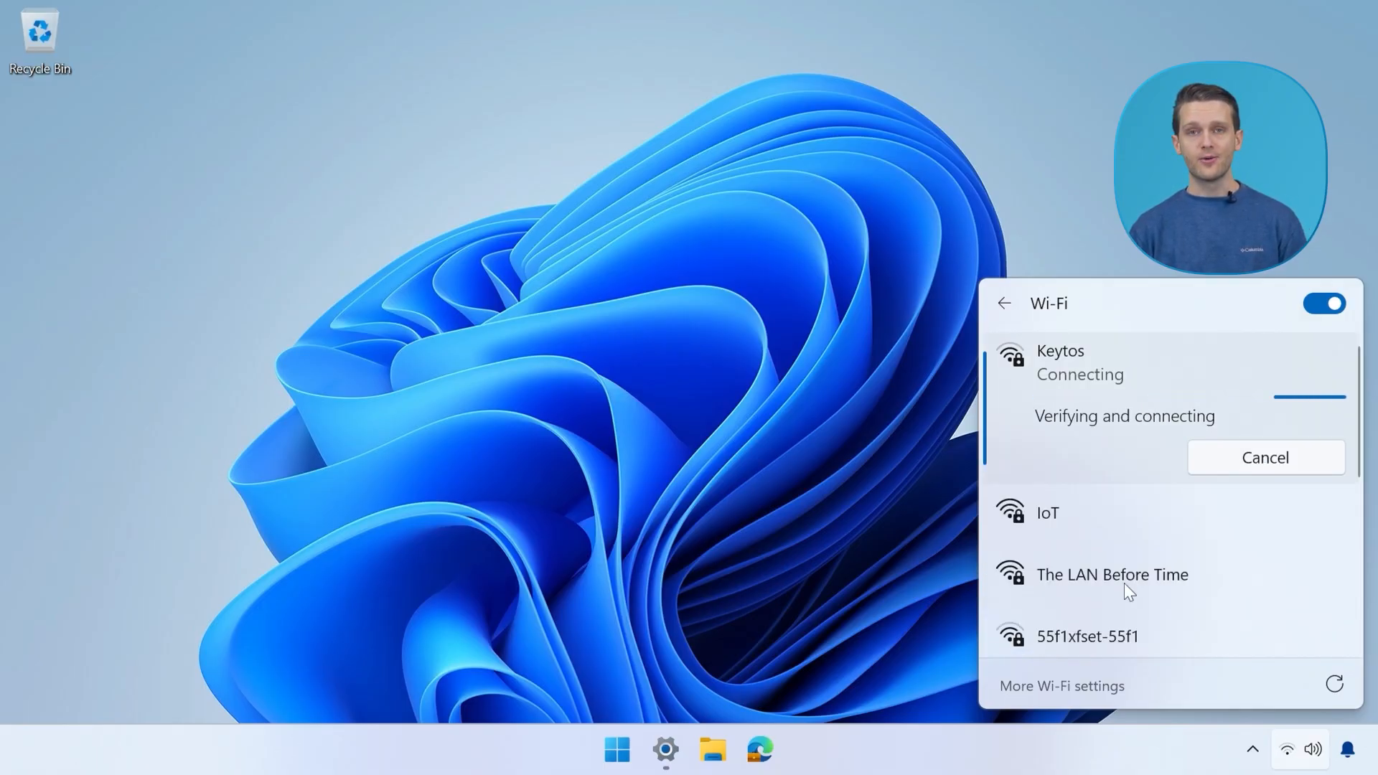